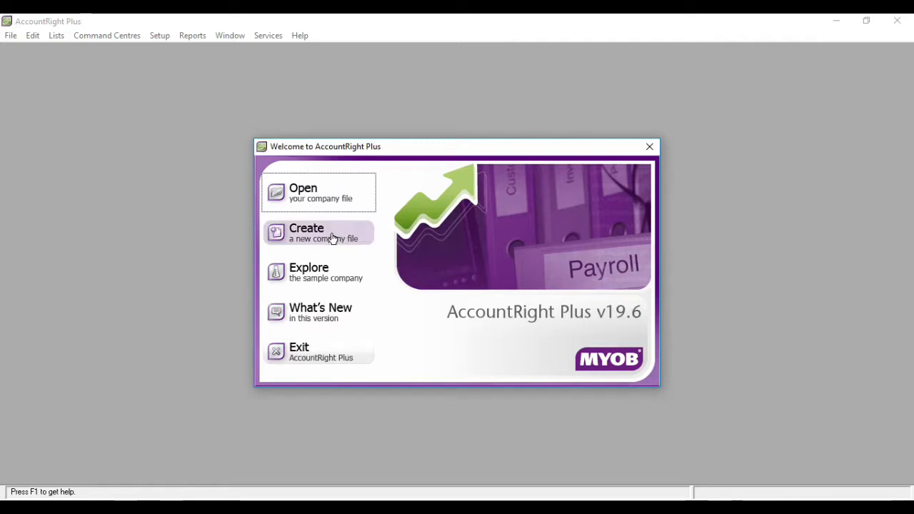
Launch the New Company File Assistant and advance to the empty Company Information page
{"action": "left_click", "coordinate": [332, 238]}
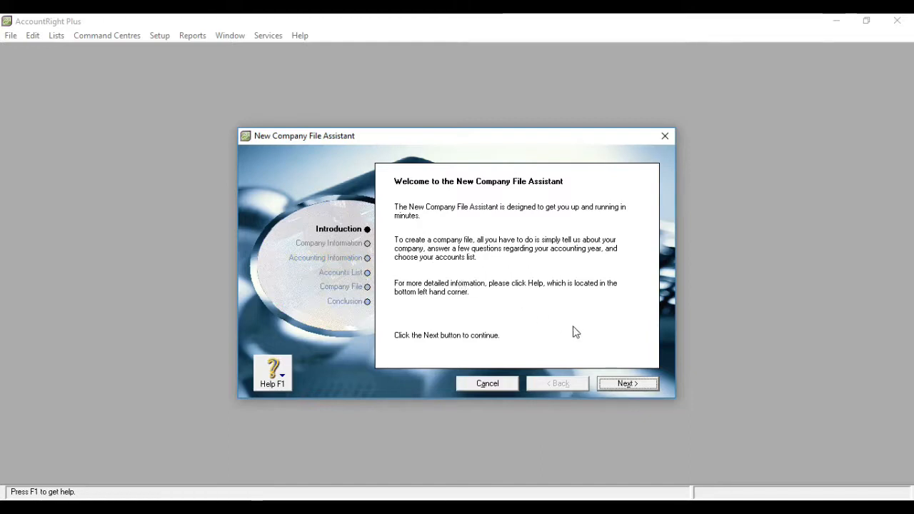
{"action": "left_click", "coordinate": [620, 387]}
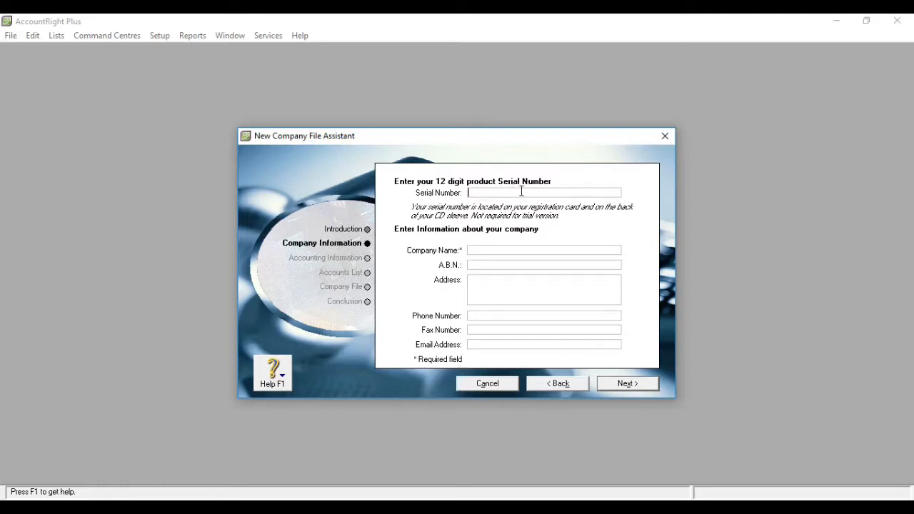
Enter company name 'Bengkel Jede Putra' plus the A.B.N., street address, phone number and e-mail address
{"action": "left_click", "coordinate": [499, 251]}
{"action": "type", "text": "Bengkel"}
{"action": "type", "text": " Jede P"}
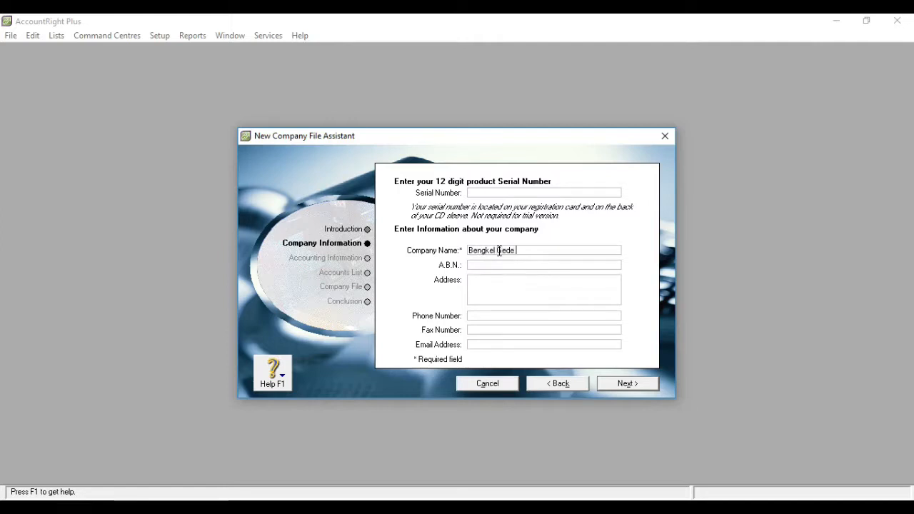
{"action": "type", "text": "utra"}
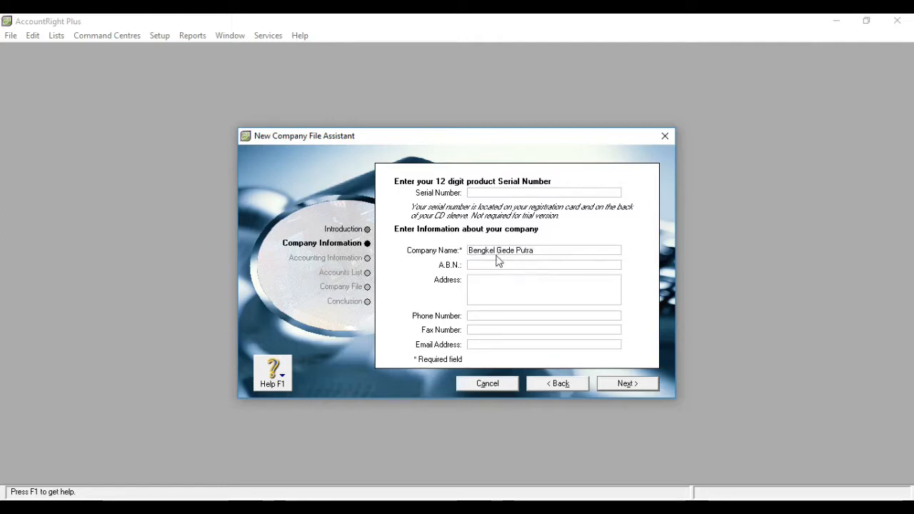
{"action": "left_click", "coordinate": [488, 264]}
{"action": "type", "text": "12"}
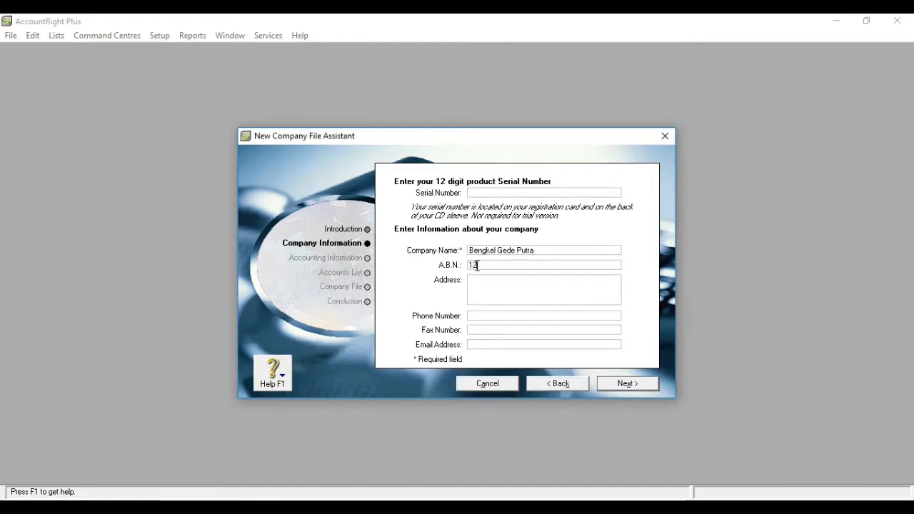
{"action": "type", "text": "3456789"}
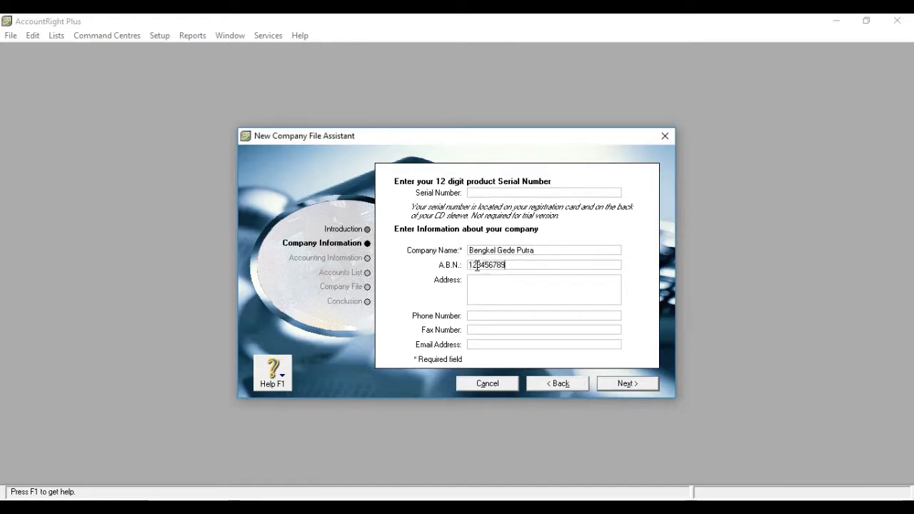
{"action": "key", "text": "Tab"}
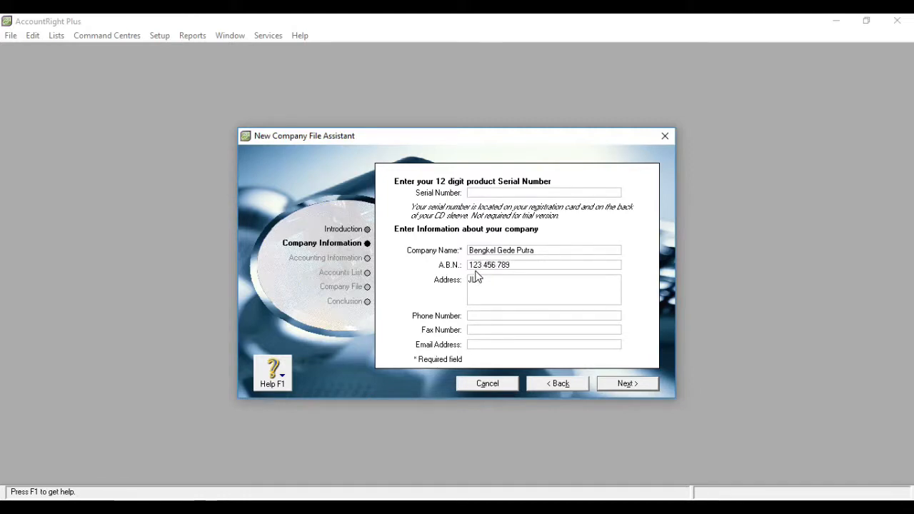
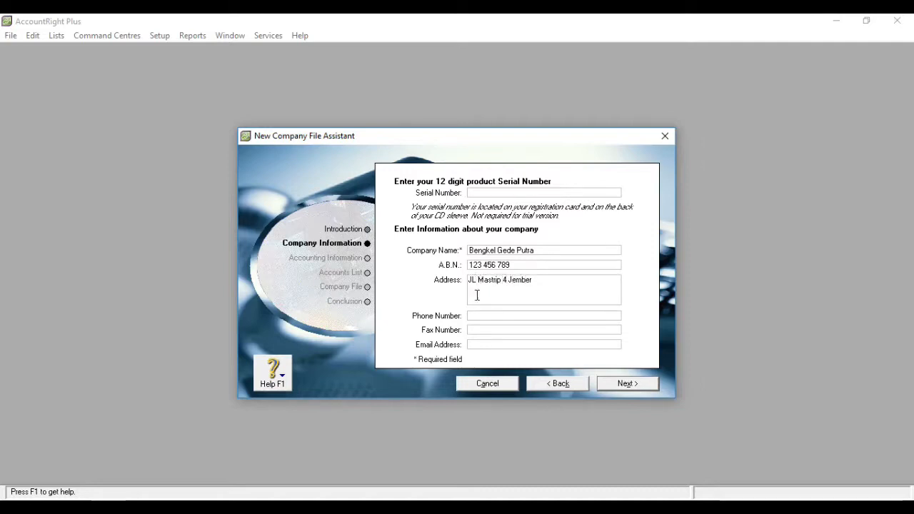
{"action": "left_click", "coordinate": [474, 315]}
{"action": "type", "text": "333333"}
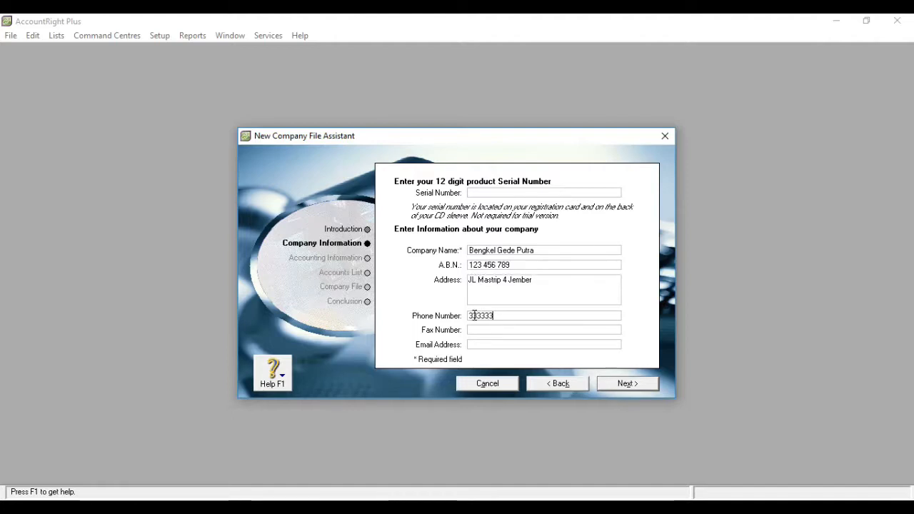
{"action": "left_click", "coordinate": [476, 343]}
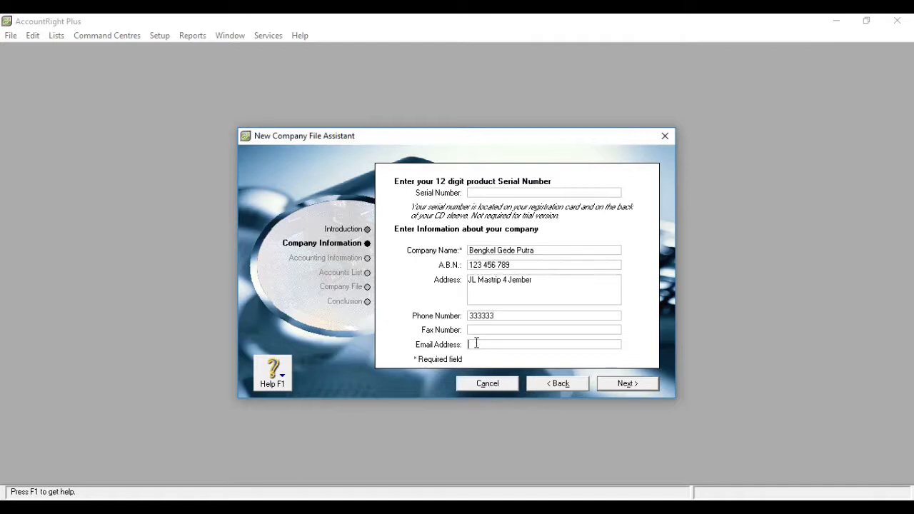
Set the current financial year to 2020 with December as the last month
{"action": "left_click", "coordinate": [625, 384]}
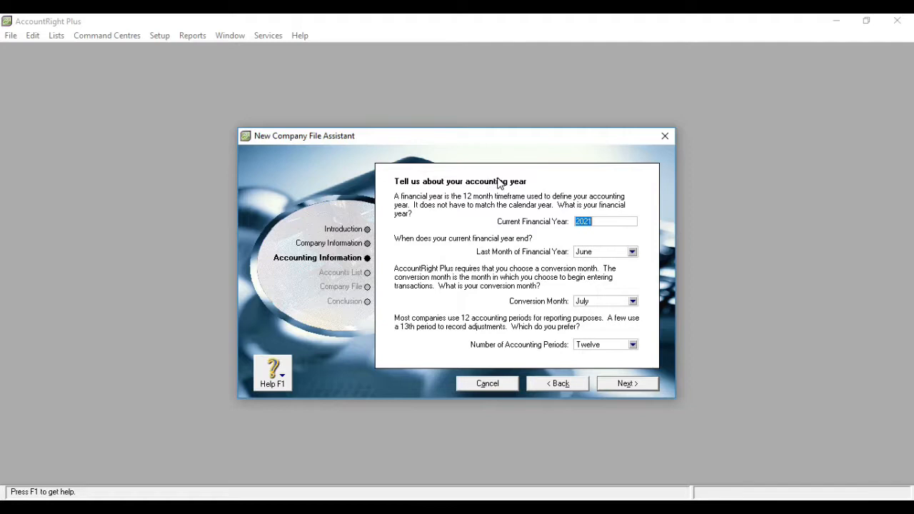
{"action": "left_click", "coordinate": [598, 220]}
{"action": "key", "text": "BackSpace"}
{"action": "type", "text": "0"}
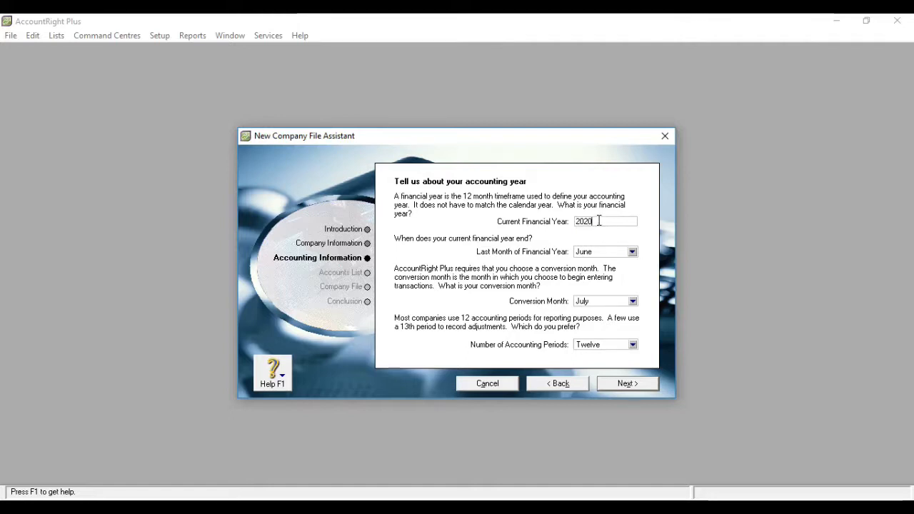
{"action": "left_click", "coordinate": [627, 256]}
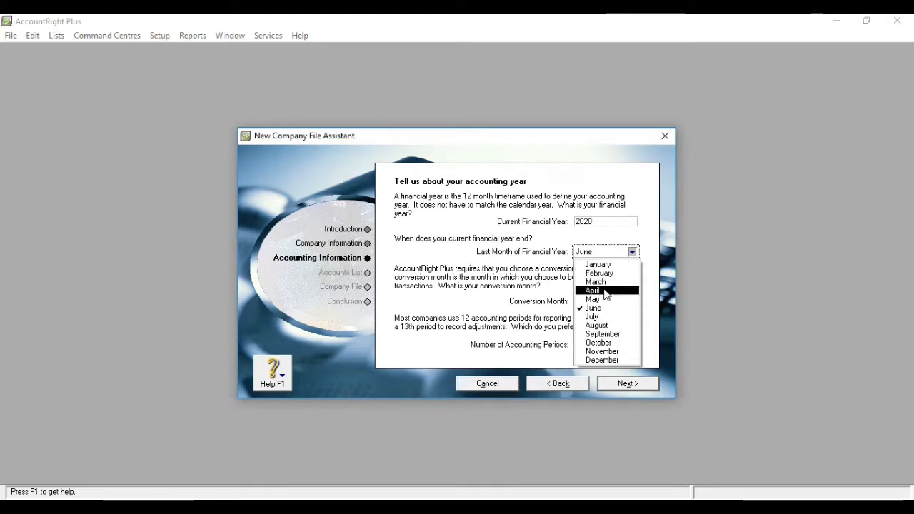
{"action": "left_click", "coordinate": [606, 360]}
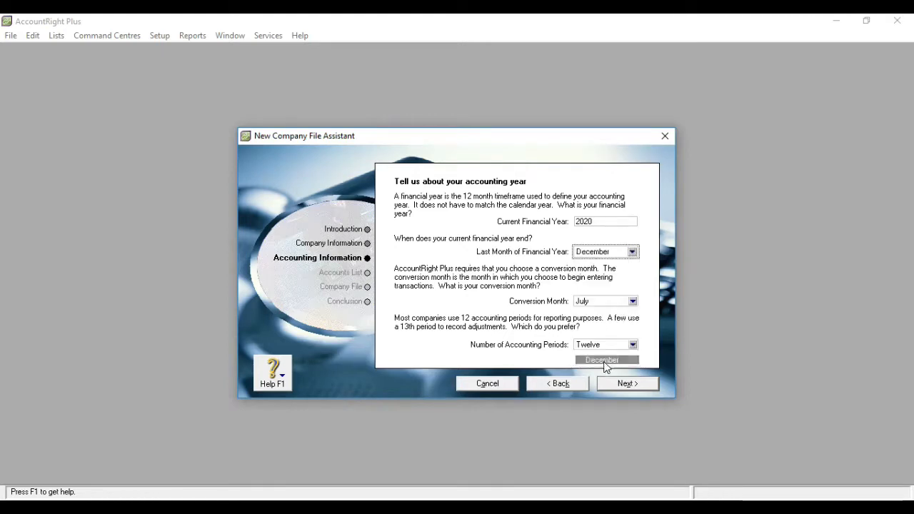
Make January the conversion month, keep twelve accounting periods, and confirm the accounting information
{"action": "left_click", "coordinate": [633, 301]}
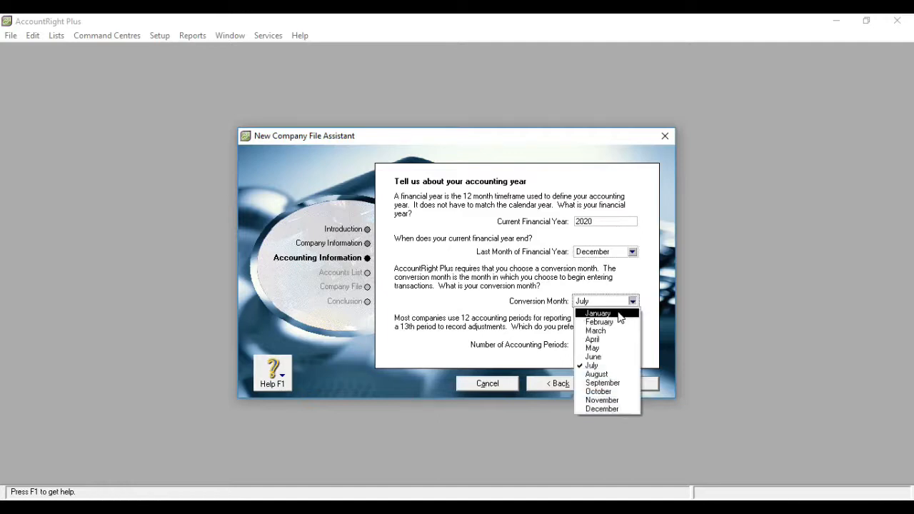
{"action": "left_click", "coordinate": [619, 314]}
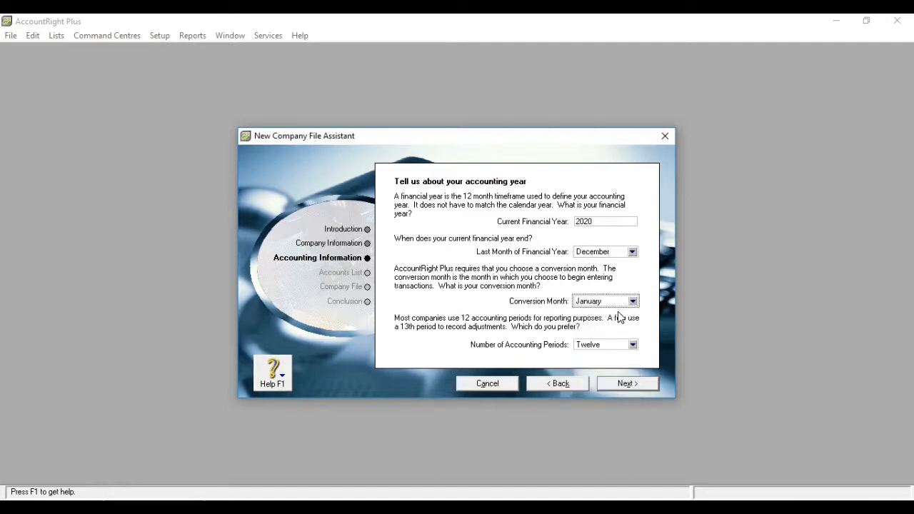
{"action": "left_click", "coordinate": [633, 346]}
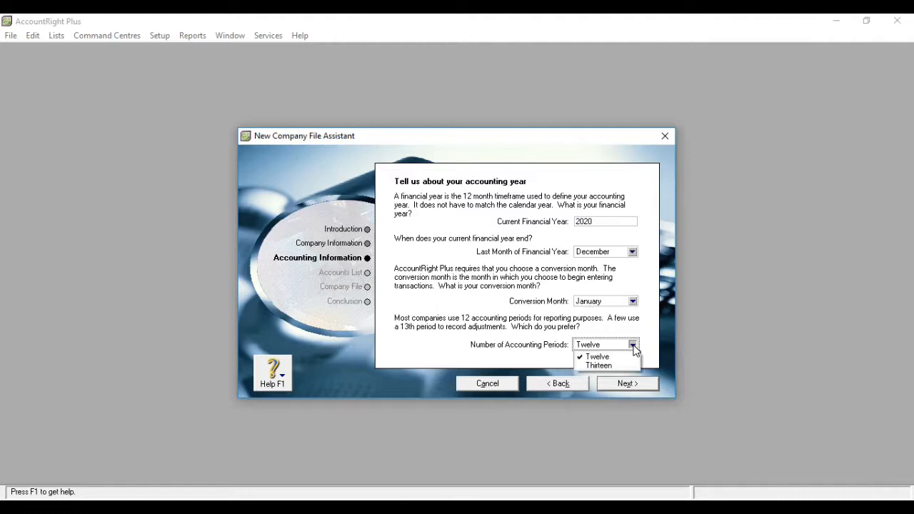
{"action": "left_click", "coordinate": [616, 358]}
{"action": "left_click", "coordinate": [633, 344]}
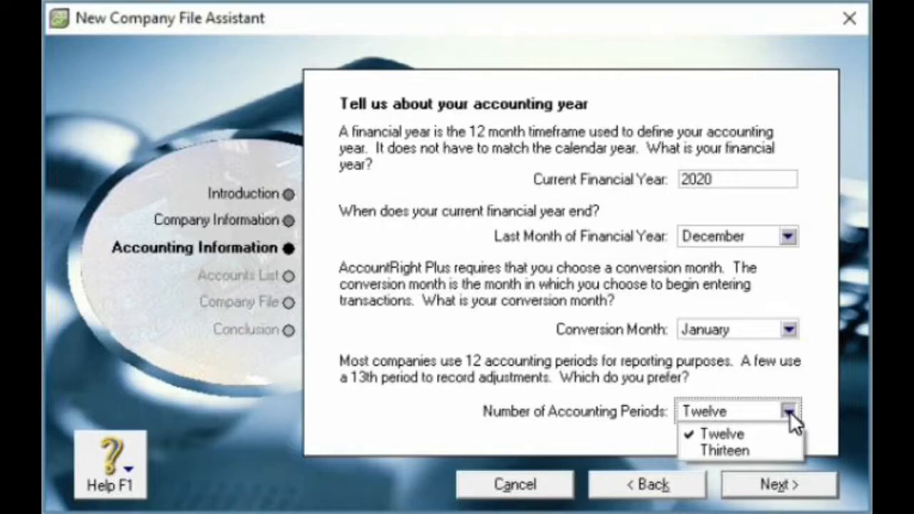
{"action": "left_click", "coordinate": [723, 433]}
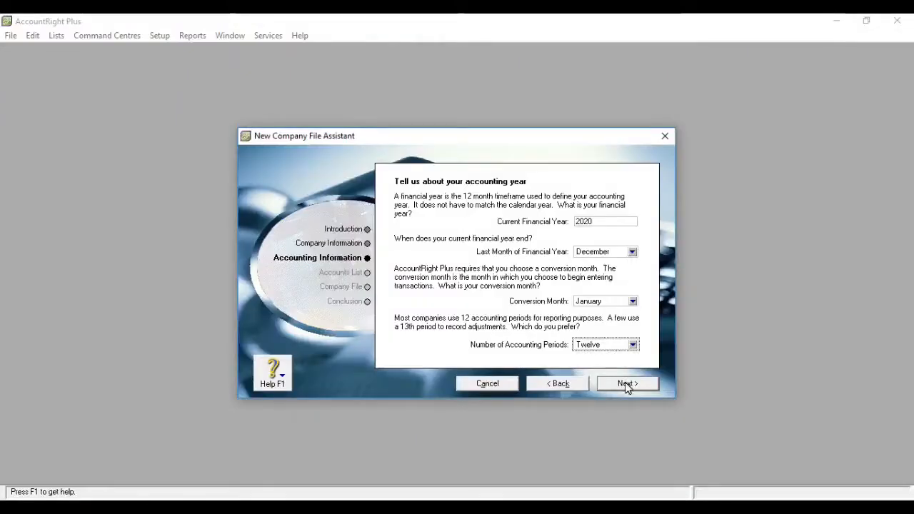
{"action": "left_click", "coordinate": [779, 484]}
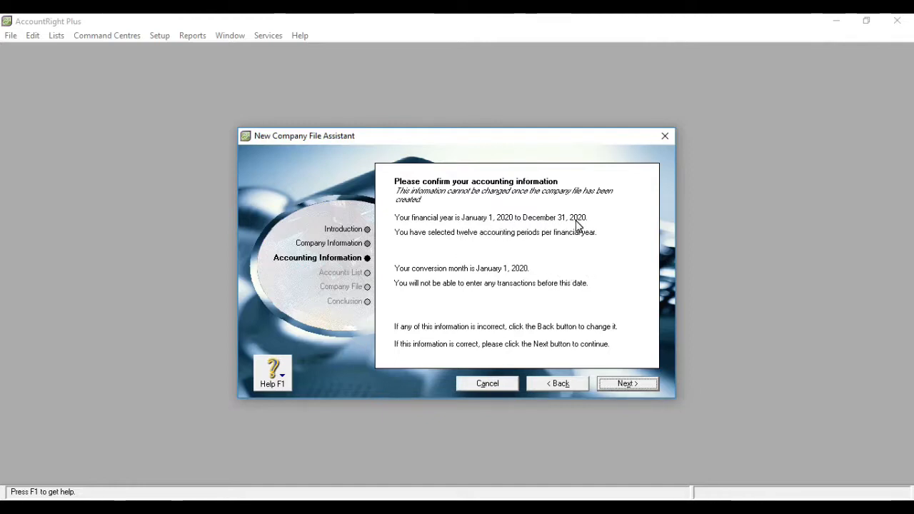
{"action": "left_click", "coordinate": [621, 385]}
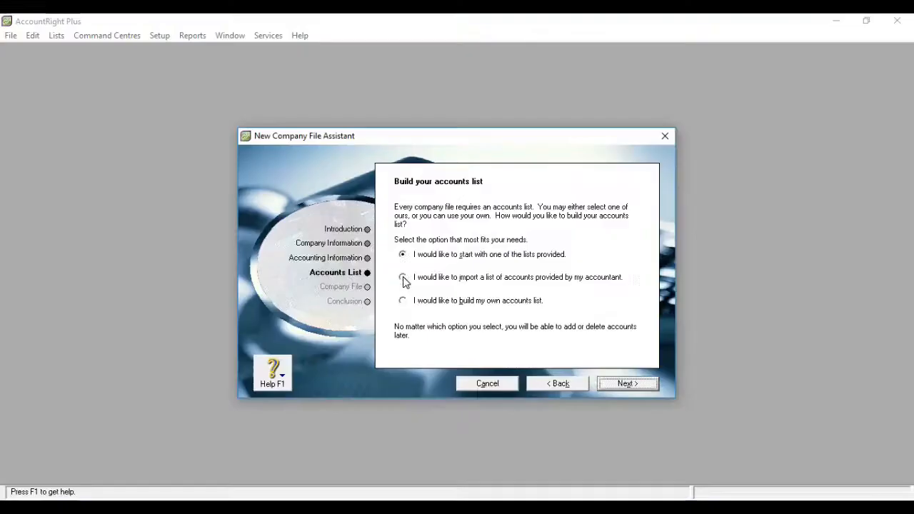
Choose to import a list of accounts provided by the accountant and continue to the Company File step
{"action": "left_click", "coordinate": [353, 286]}
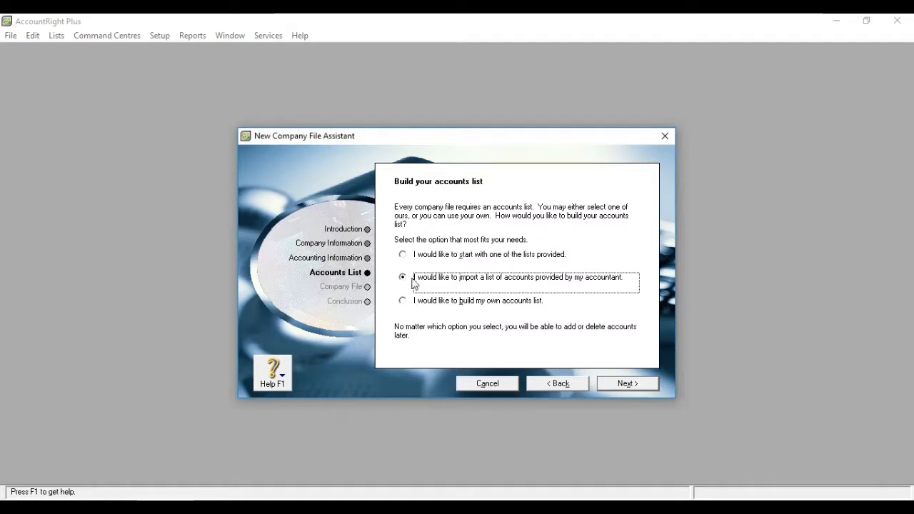
{"action": "left_click", "coordinate": [620, 386]}
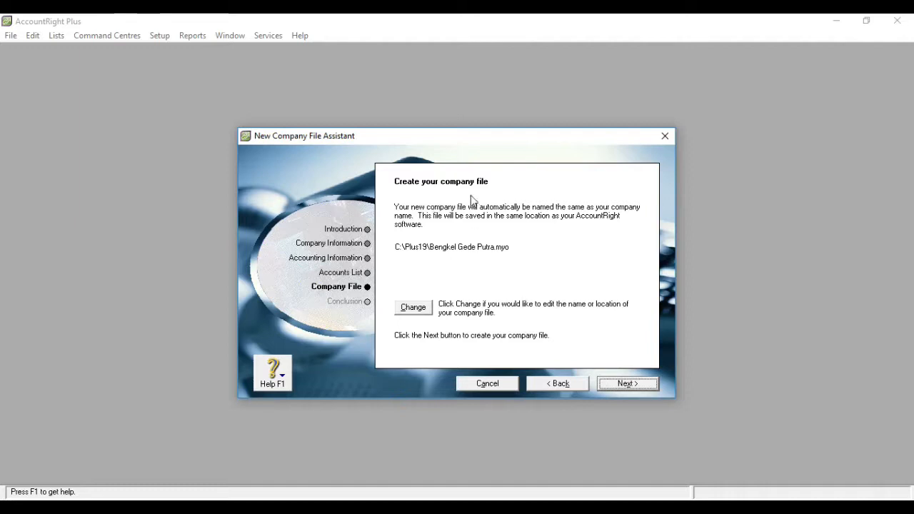
Save the company file in D:\1 pelatihan MYOB and create it
{"action": "left_click", "coordinate": [426, 312]}
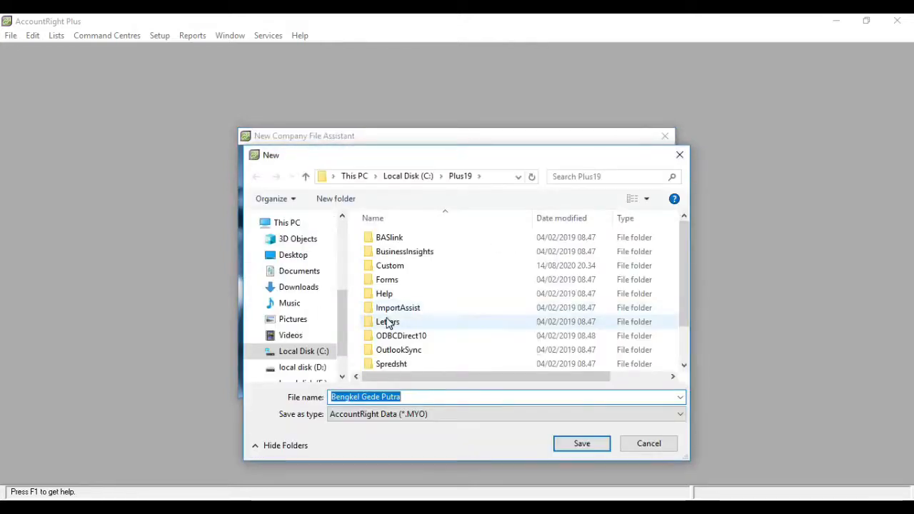
{"action": "left_click", "coordinate": [316, 368]}
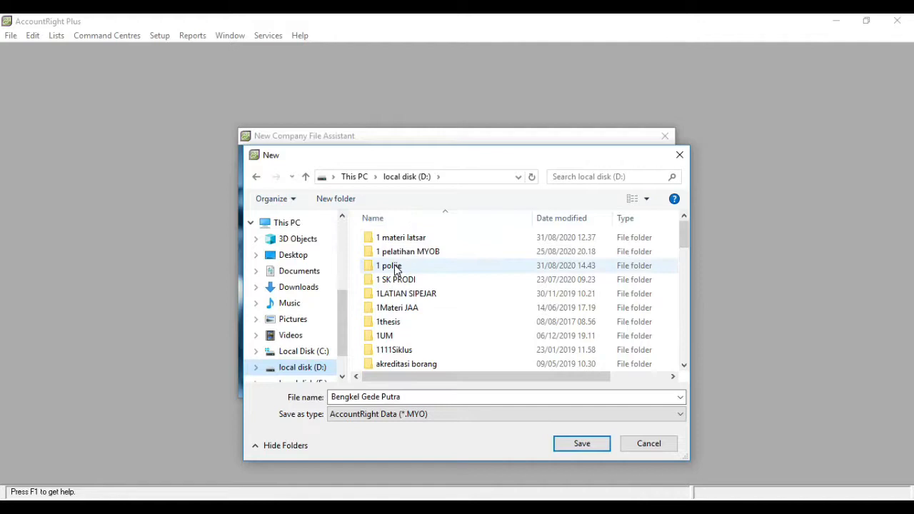
{"action": "double_click", "coordinate": [414, 255]}
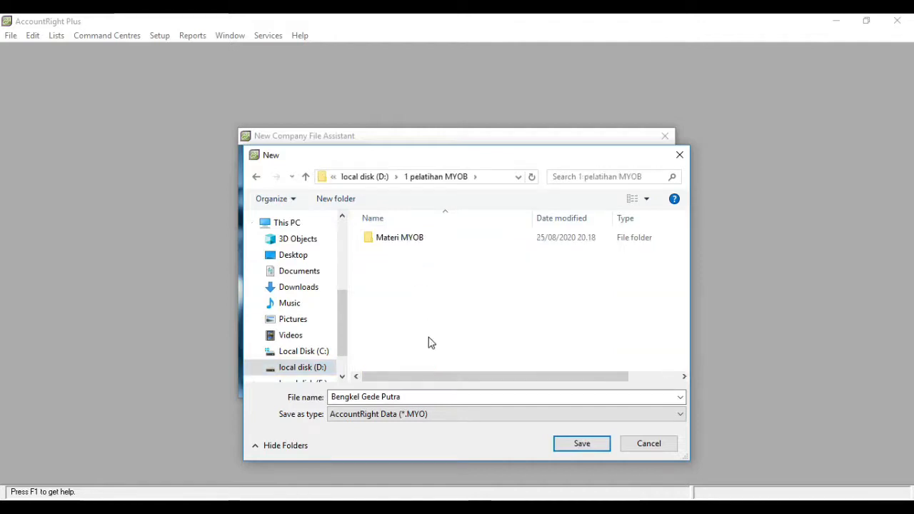
{"action": "left_click", "coordinate": [596, 446]}
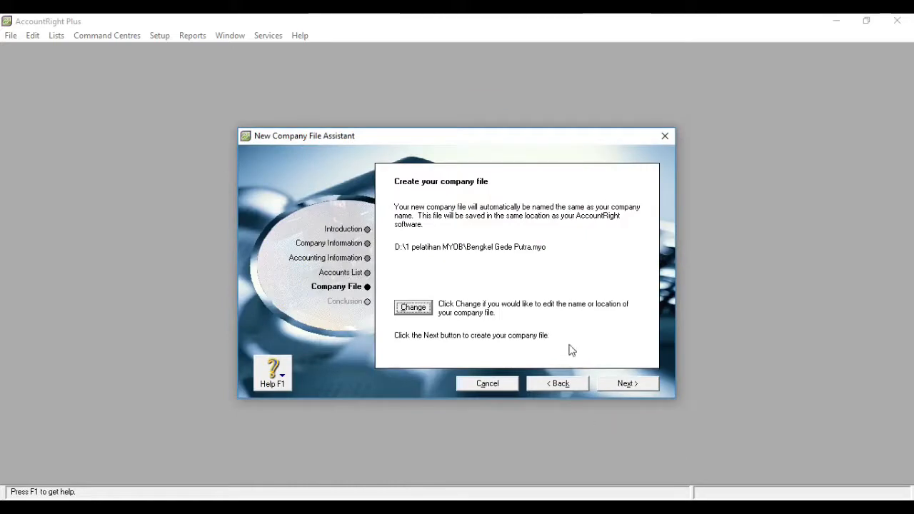
{"action": "left_click", "coordinate": [615, 383]}
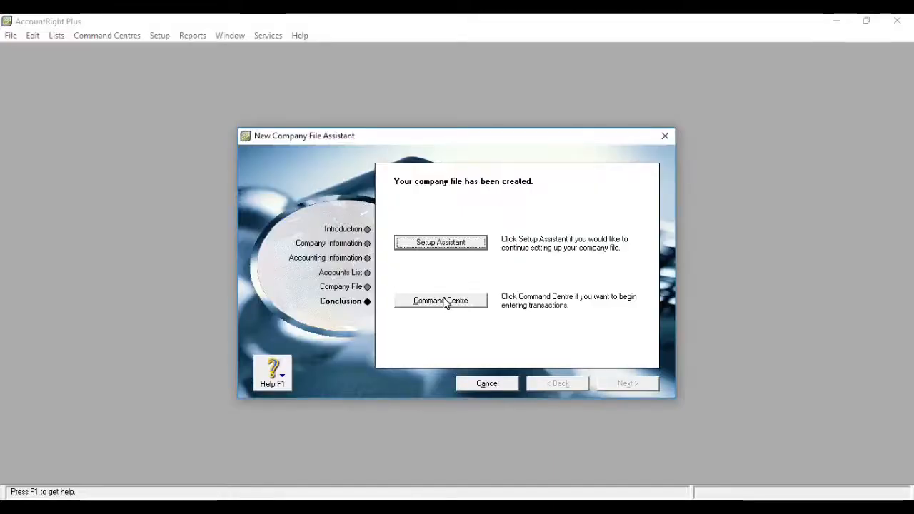
Open the new company file and view the Banking, Sales, Time Billing and Purchases command centres
{"action": "left_click", "coordinate": [441, 301]}
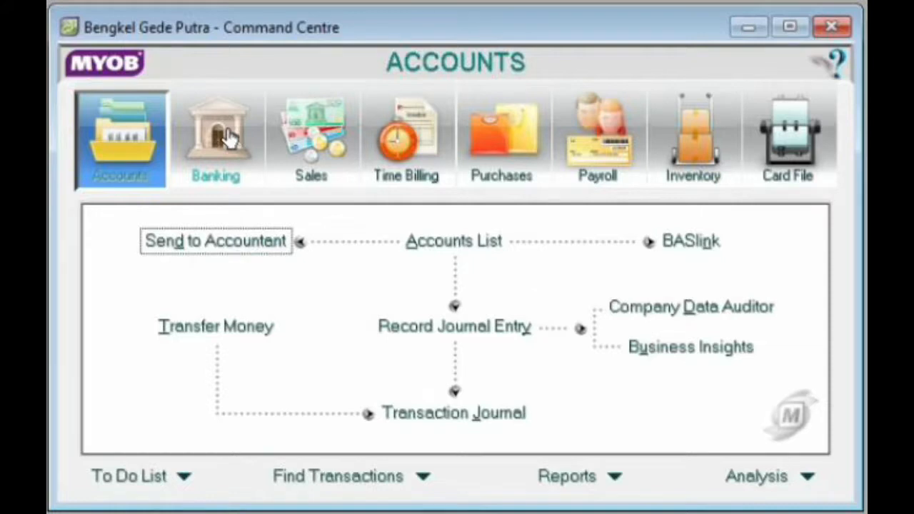
{"action": "left_click", "coordinate": [228, 138]}
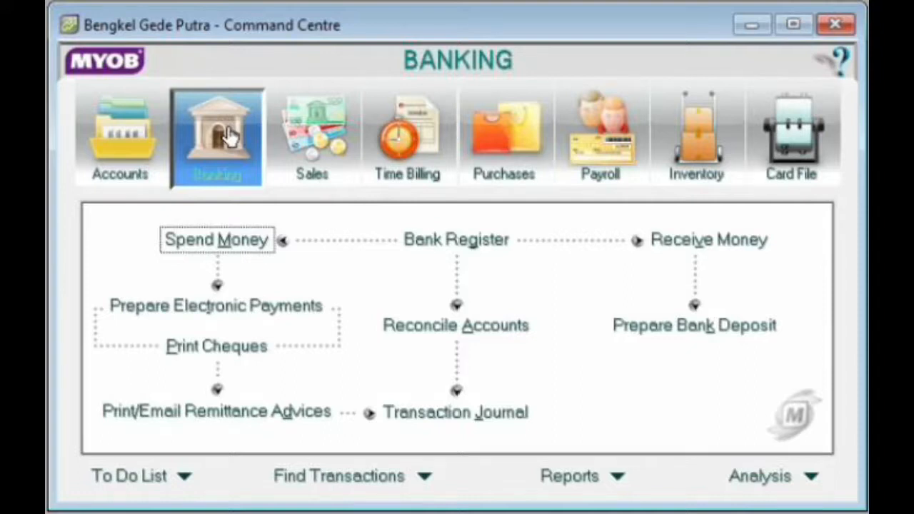
{"action": "left_click", "coordinate": [330, 141]}
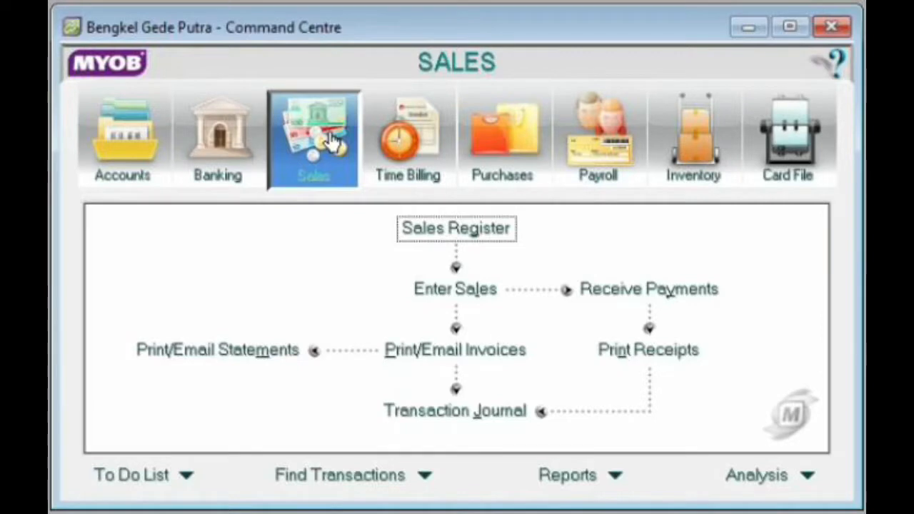
{"action": "left_click", "coordinate": [411, 150]}
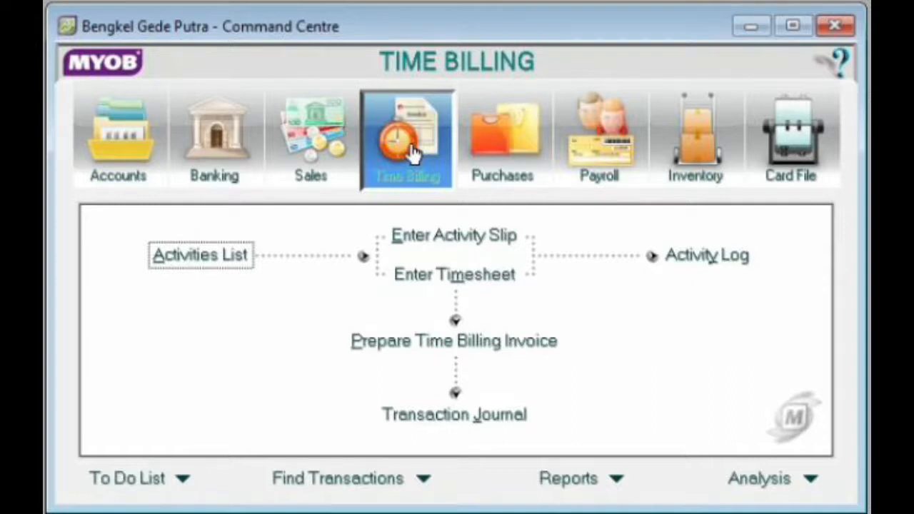
{"action": "left_click", "coordinate": [486, 182]}
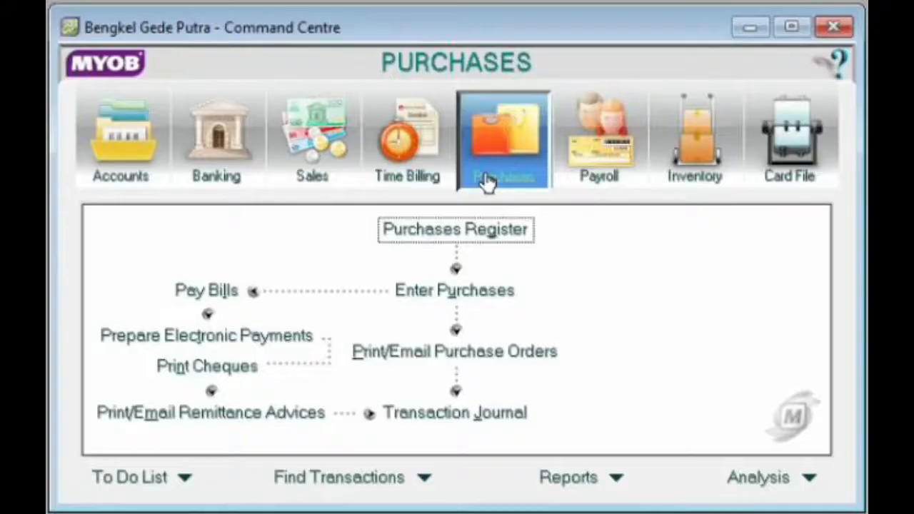
View the Payroll, Inventory and Card File command centres in turn
{"action": "left_click", "coordinate": [600, 164]}
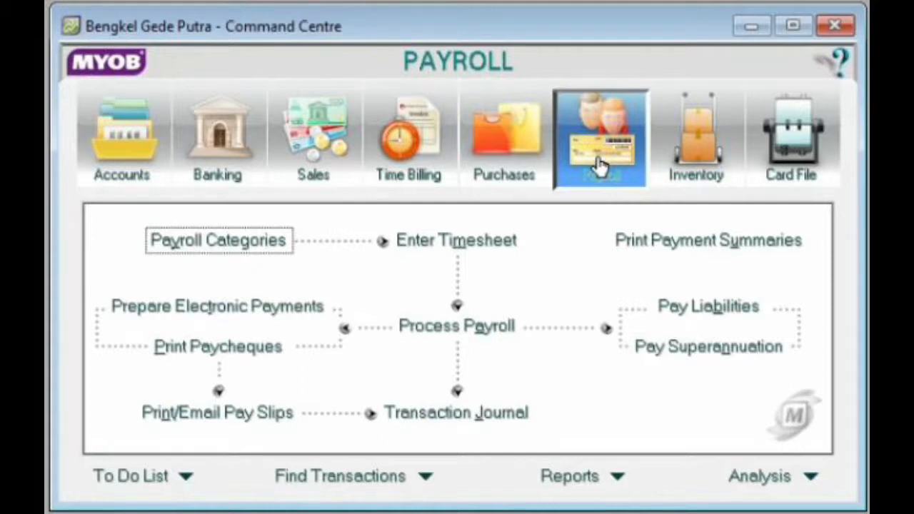
{"action": "left_click", "coordinate": [703, 158]}
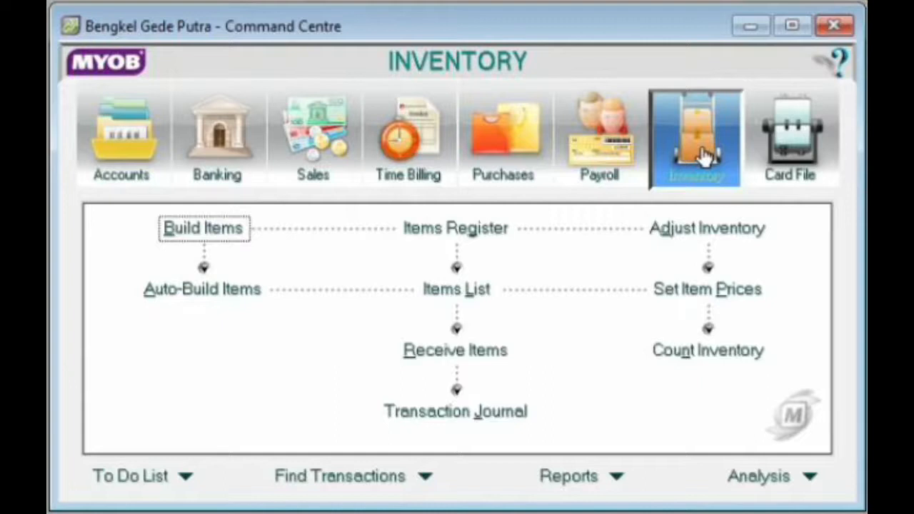
{"action": "left_click", "coordinate": [804, 163]}
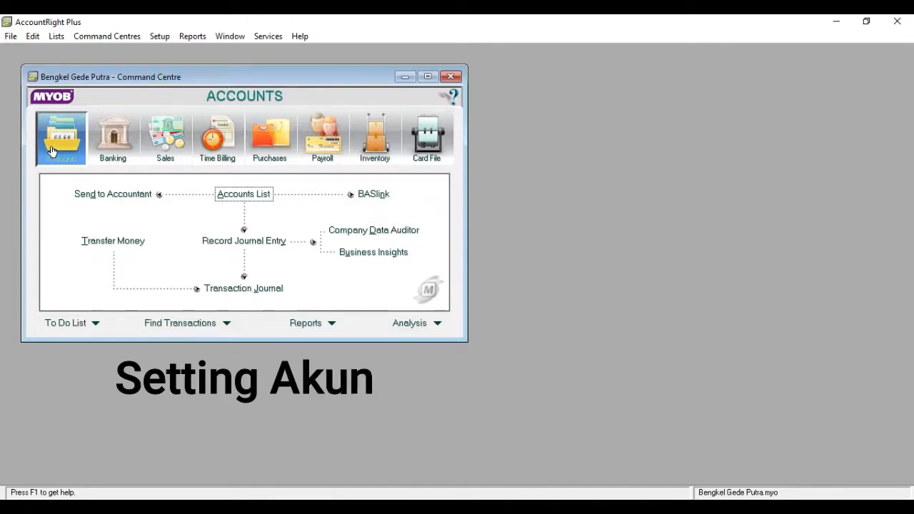
Open the Accounts List, compare the All Accounts and Asset tabs, and start a new header Asset account
{"action": "left_click", "coordinate": [245, 195]}
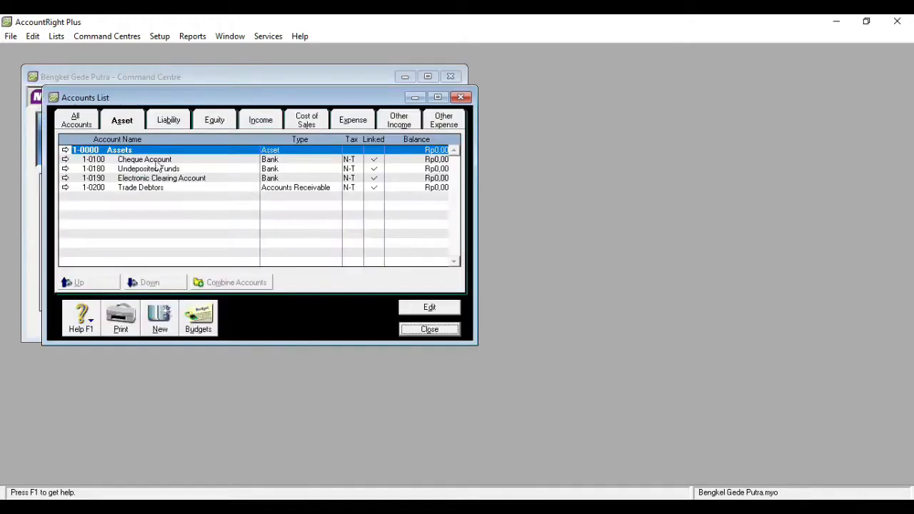
{"action": "left_click", "coordinate": [90, 123]}
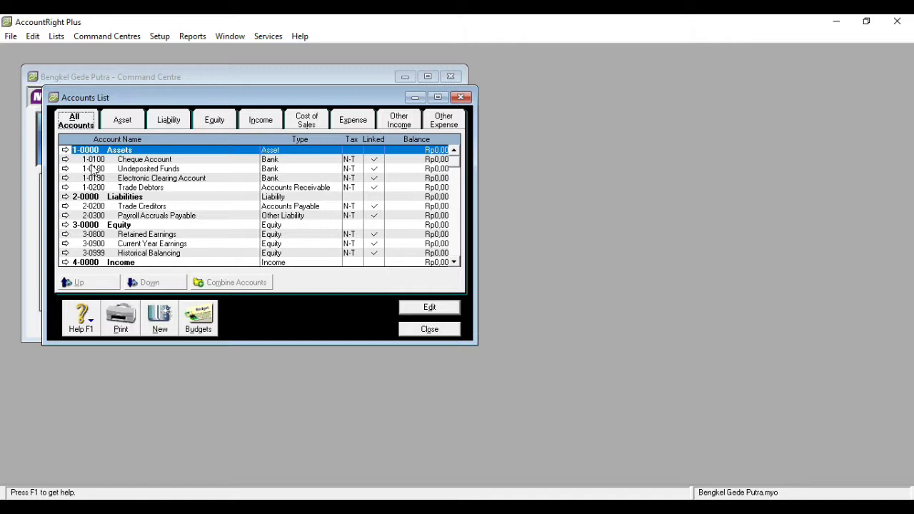
{"action": "left_click", "coordinate": [119, 127]}
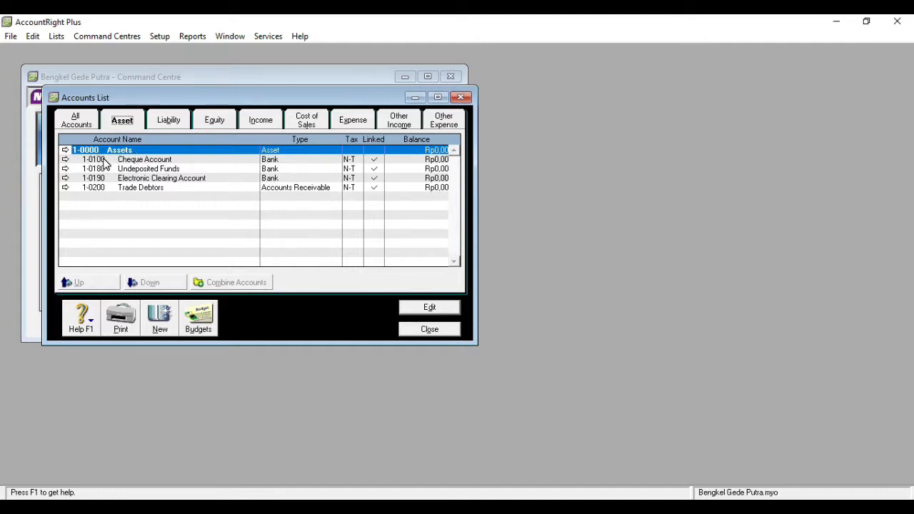
{"action": "left_click", "coordinate": [149, 313]}
{"action": "left_click", "coordinate": [88, 123]}
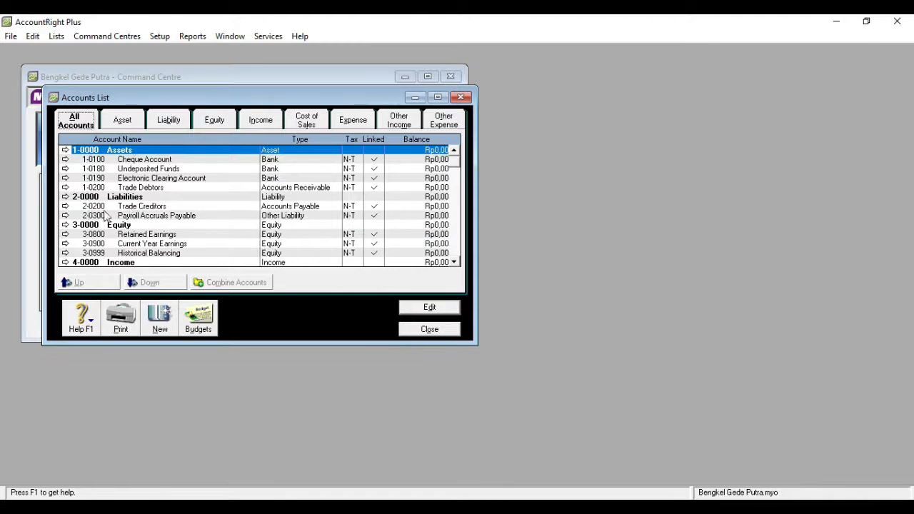
{"action": "left_click", "coordinate": [118, 125]}
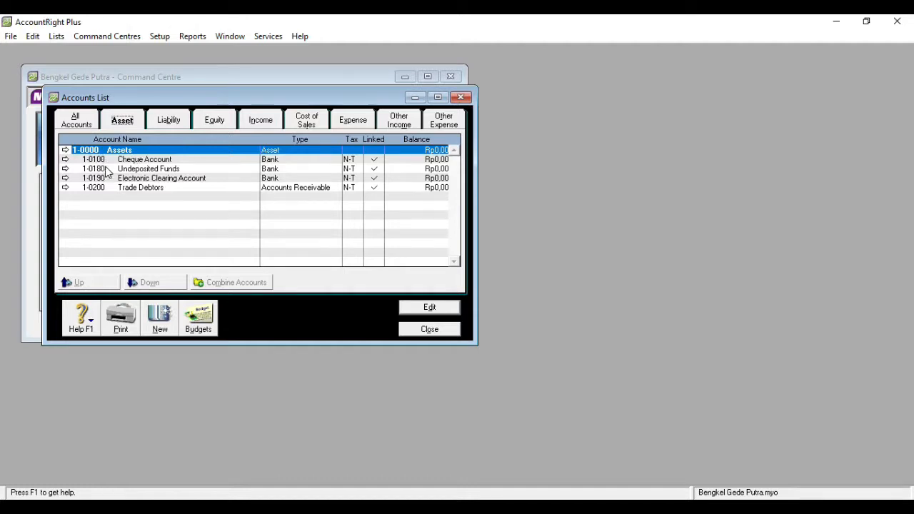
{"action": "key", "text": "Tab"}
{"action": "left_click", "coordinate": [87, 126]}
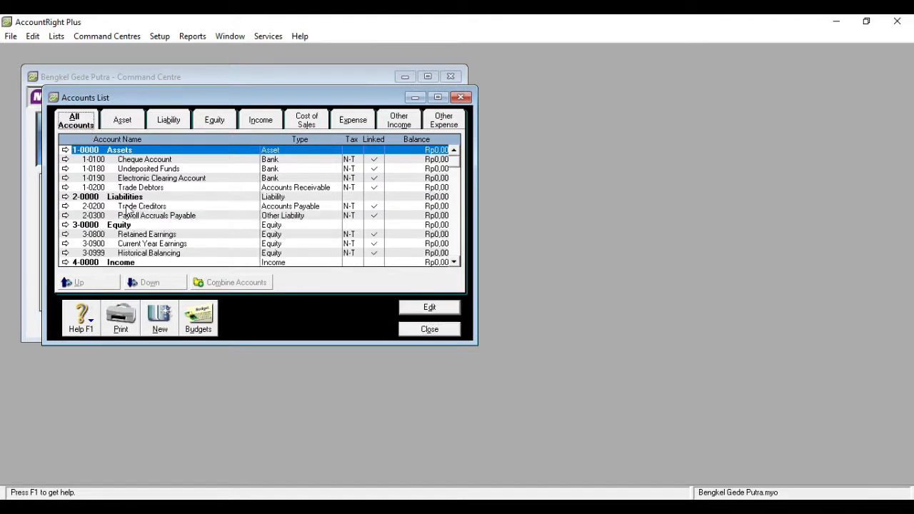
{"action": "left_click", "coordinate": [119, 126]}
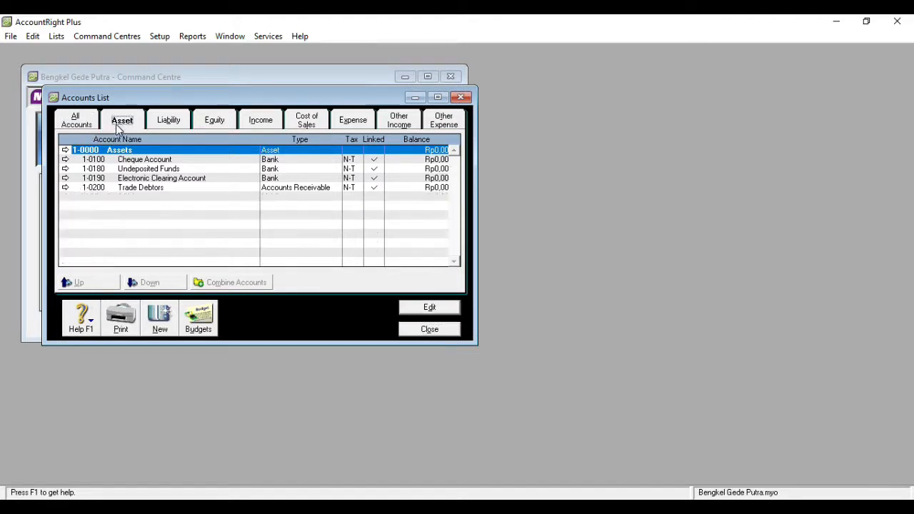
{"action": "left_click", "coordinate": [157, 323]}
{"action": "left_click", "coordinate": [104, 177]}
Create header account 1-1000 Current Assets
{"action": "left_click", "coordinate": [100, 191]}
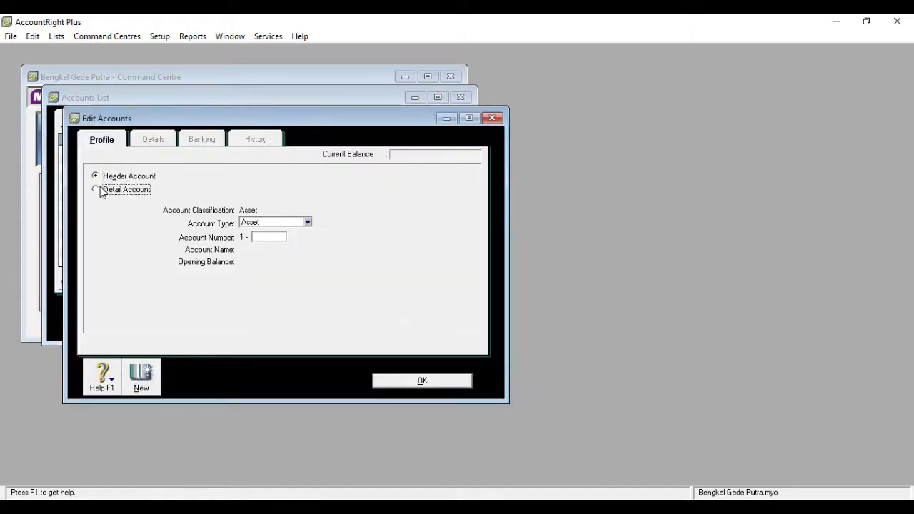
{"action": "left_click", "coordinate": [102, 179]}
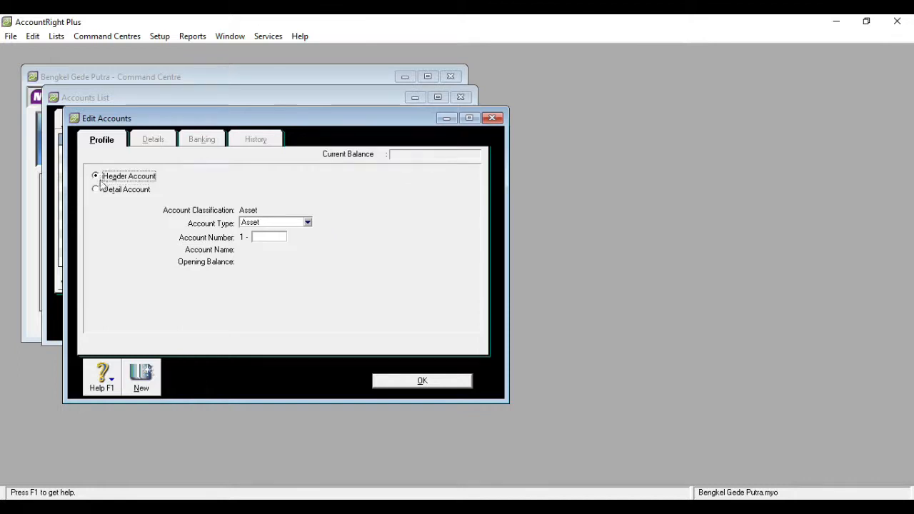
{"action": "left_click", "coordinate": [101, 191]}
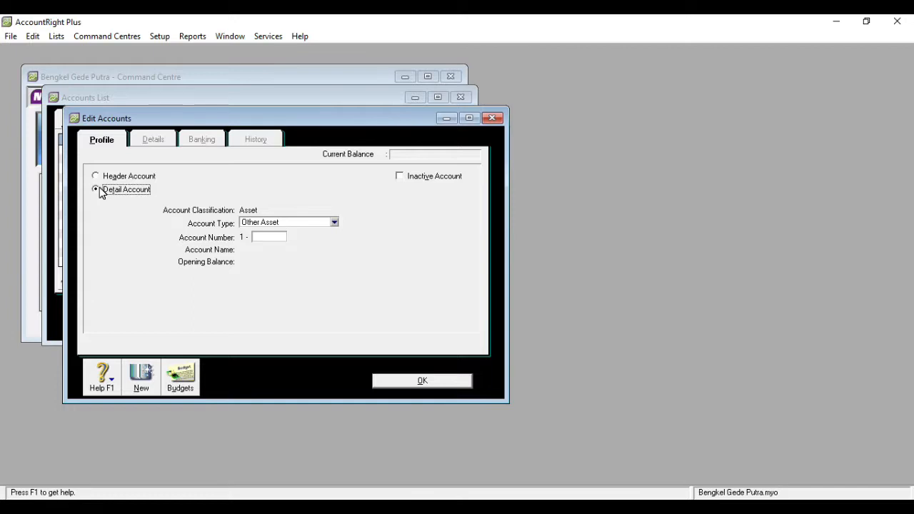
{"action": "left_click", "coordinate": [99, 180]}
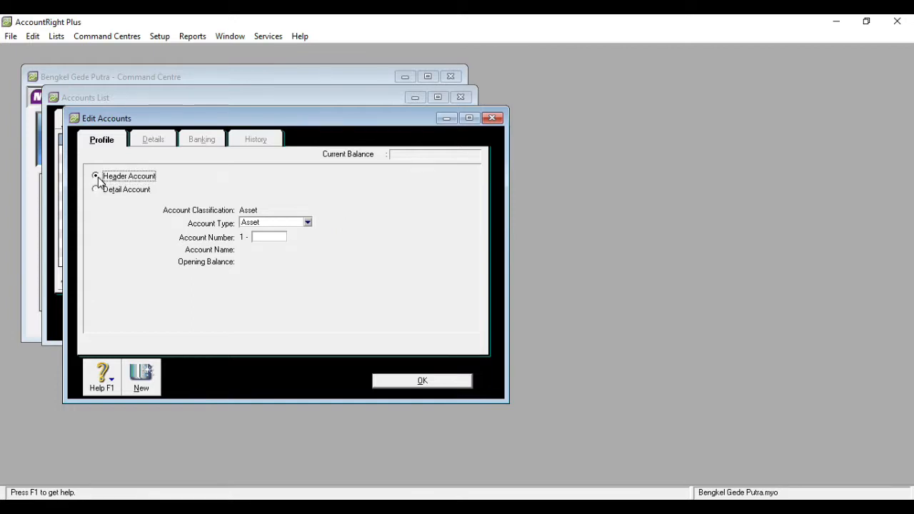
{"action": "left_click", "coordinate": [272, 239]}
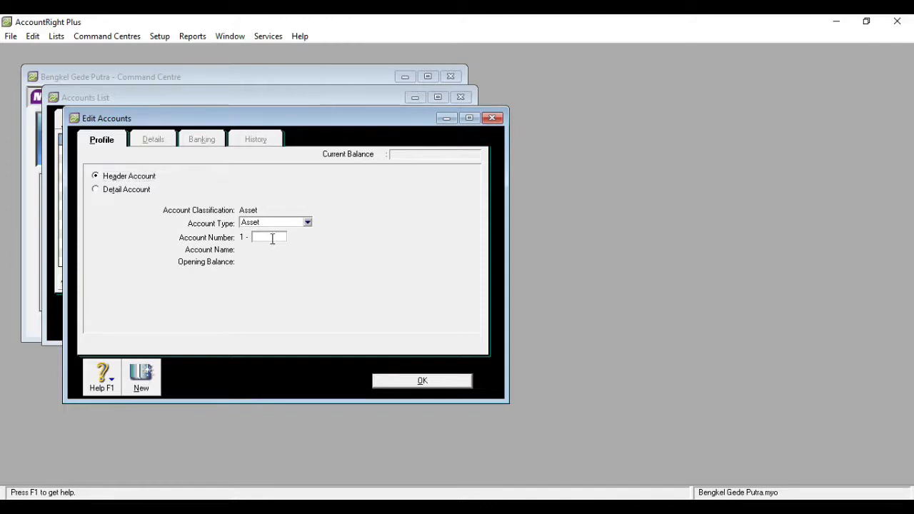
{"action": "type", "text": "1000"}
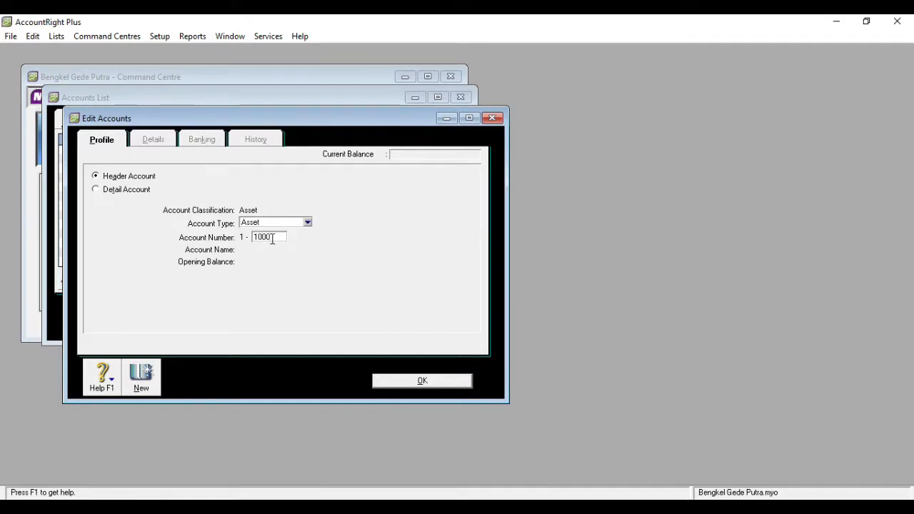
{"action": "key", "text": "Tab"}
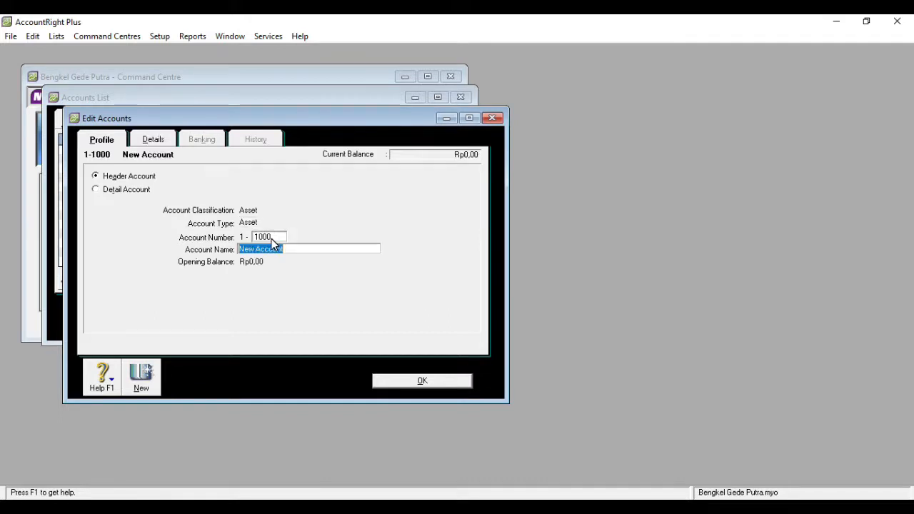
{"action": "type", "text": "Curr"}
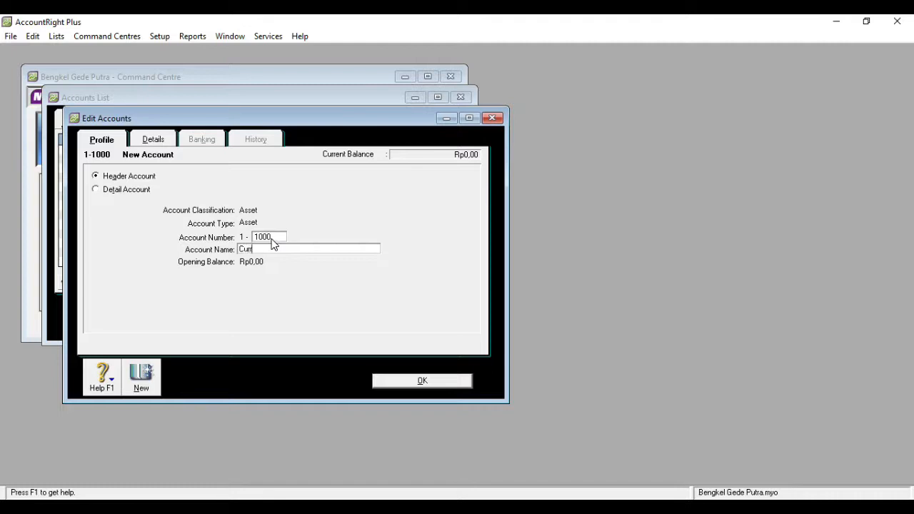
{"action": "type", "text": "ent Assets"}
{"action": "left_click", "coordinate": [143, 376]}
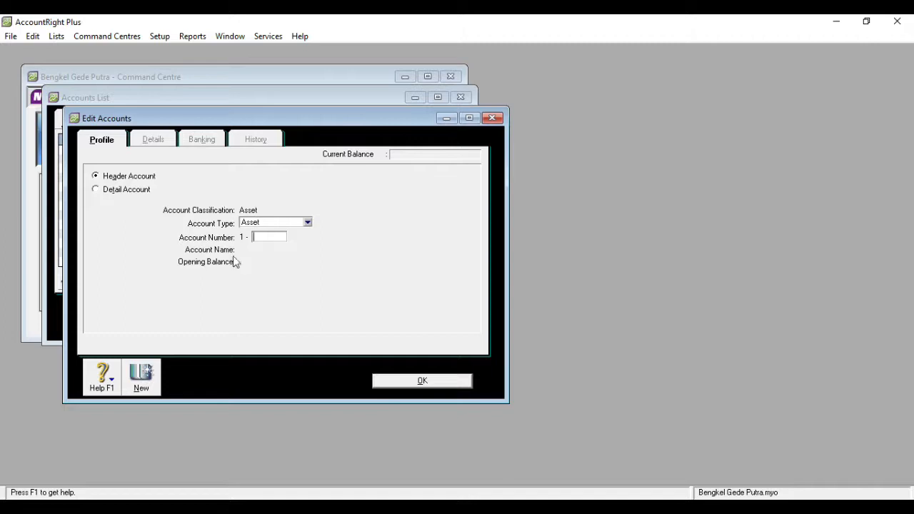
Create header account 1-1001 Cash & Bank and save it
{"action": "type", "text": "1001"}
{"action": "key", "text": "Tab"}
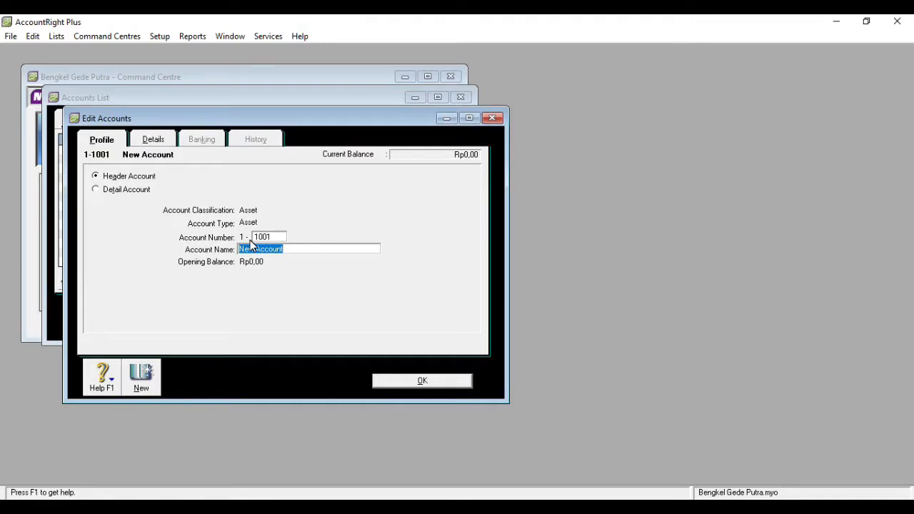
{"action": "type", "text": "Cash & Bank"}
{"action": "left_click", "coordinate": [398, 384]}
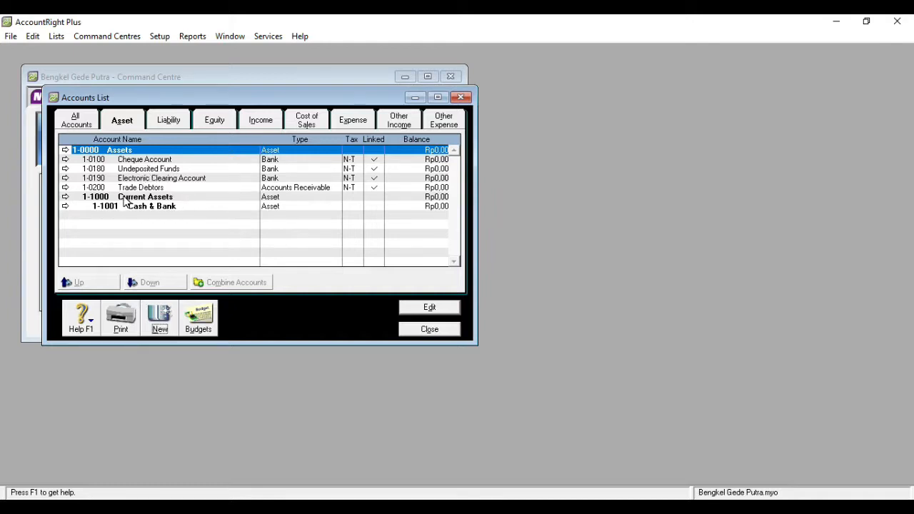
Edit the Cheque Account, renumbering it to 101, and save the change
{"action": "left_click", "coordinate": [152, 163]}
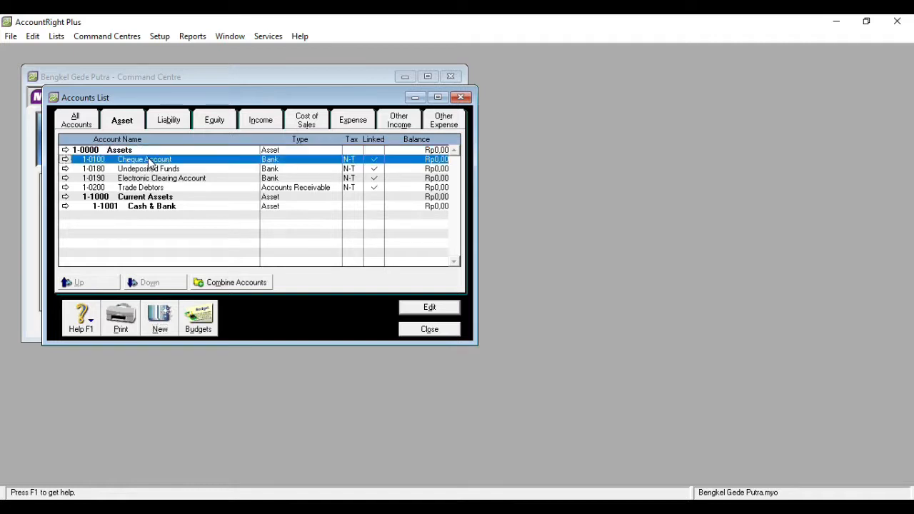
{"action": "left_click", "coordinate": [443, 308]}
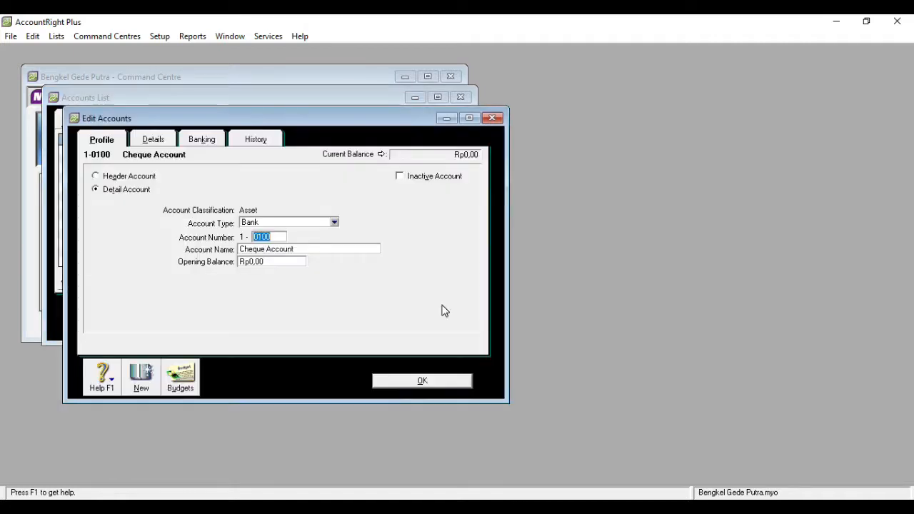
{"action": "left_click", "coordinate": [308, 250]}
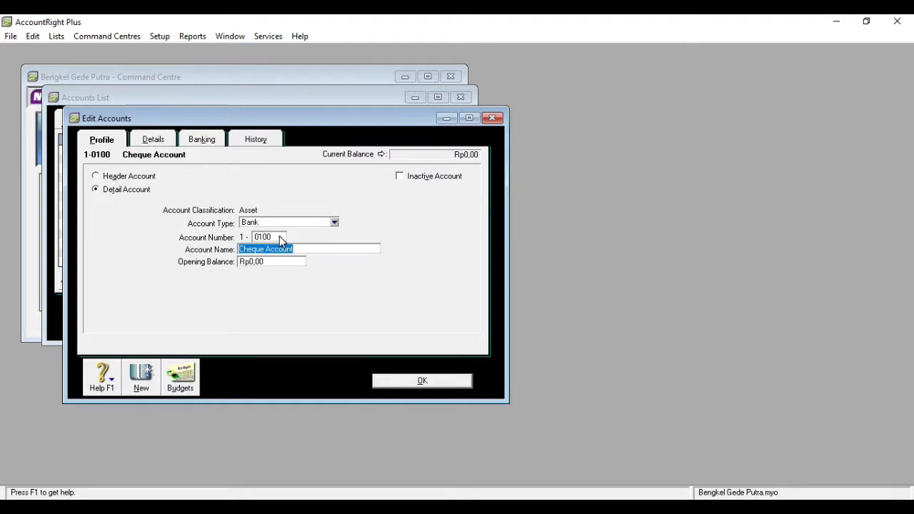
{"action": "left_click", "coordinate": [279, 236]}
{"action": "type", "text": "101"}
{"action": "key", "text": "Tab"}
{"action": "key", "text": "Return"}
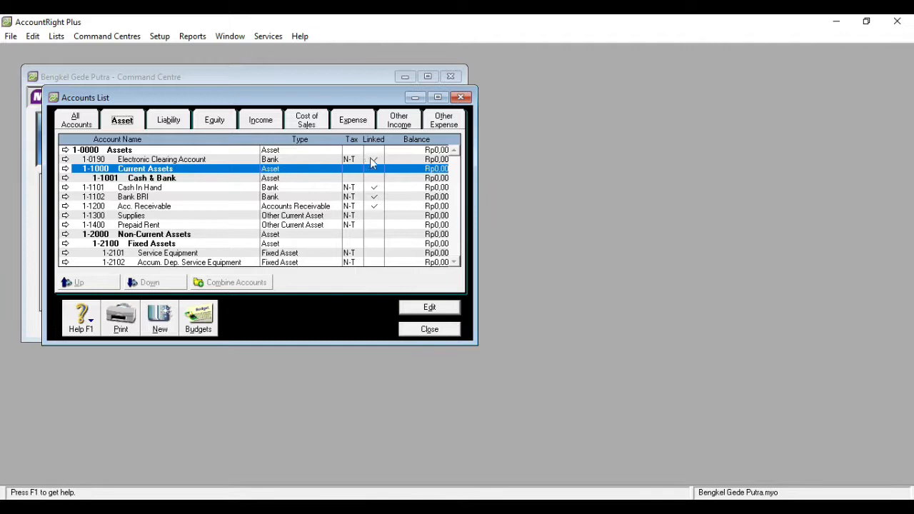
Try deleting the Electronic Clearing Account and dismiss the linked-account warning
{"action": "double_click", "coordinate": [206, 161]}
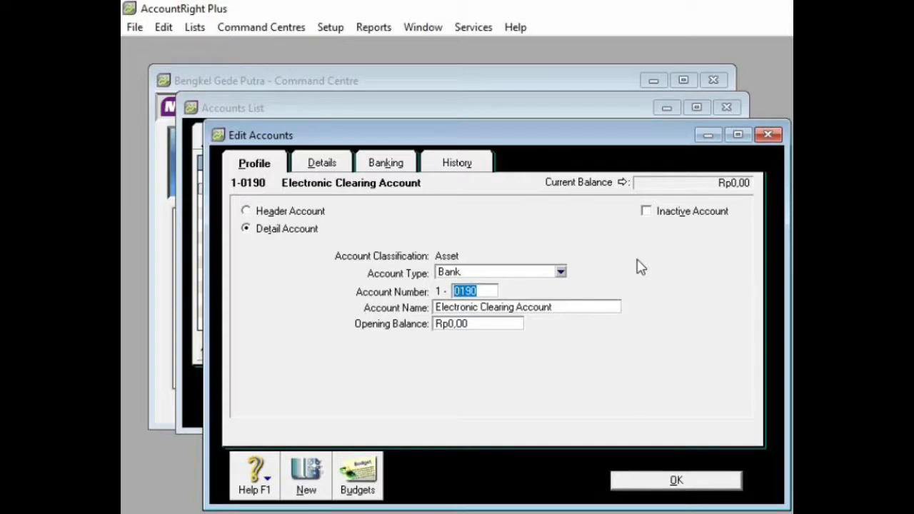
{"action": "right_click", "coordinate": [637, 261]}
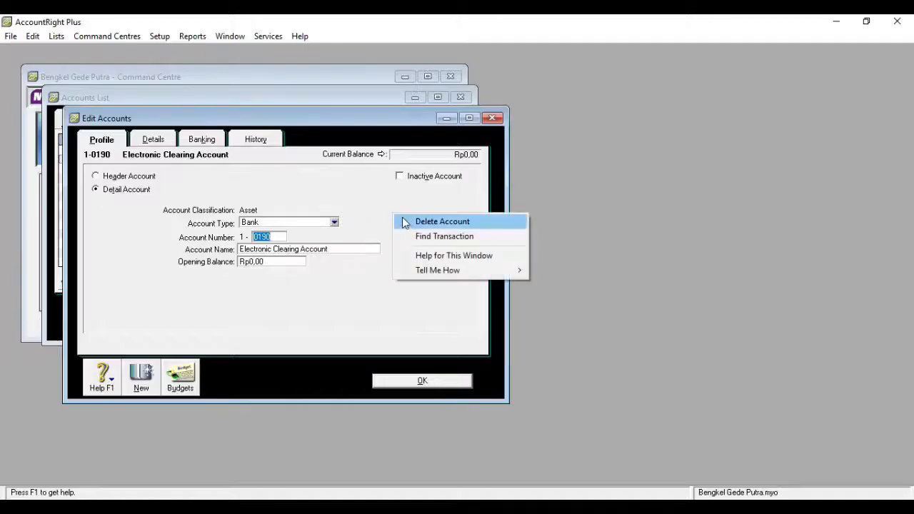
{"action": "left_click", "coordinate": [657, 272]}
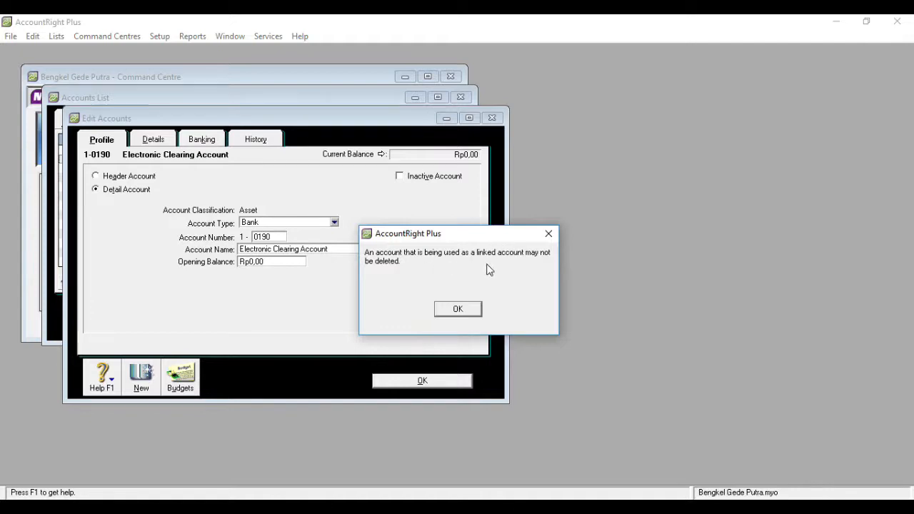
{"action": "left_click", "coordinate": [458, 310]}
Link electronic payments to 1-1101 Cash In Hand, freeing the Electronic Clearing Account
{"action": "left_click", "coordinate": [150, 143]}
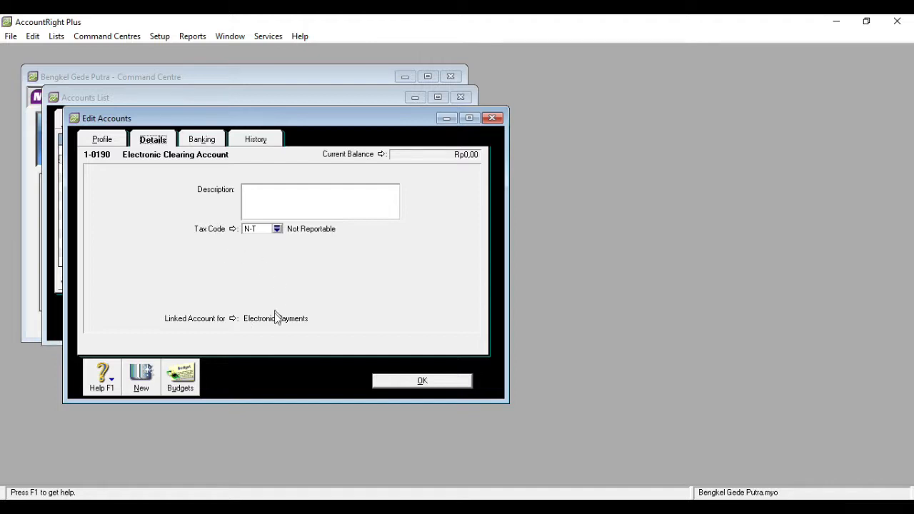
{"action": "left_click", "coordinate": [233, 319]}
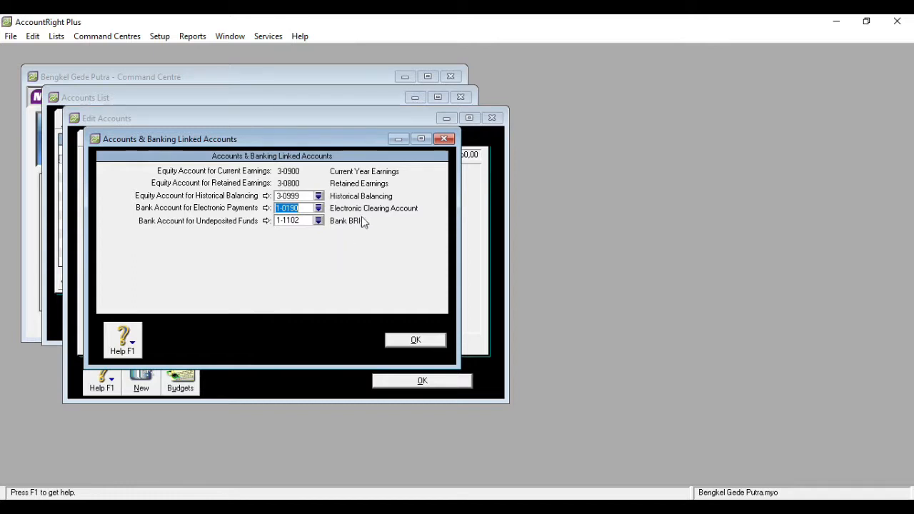
{"action": "left_click", "coordinate": [318, 209]}
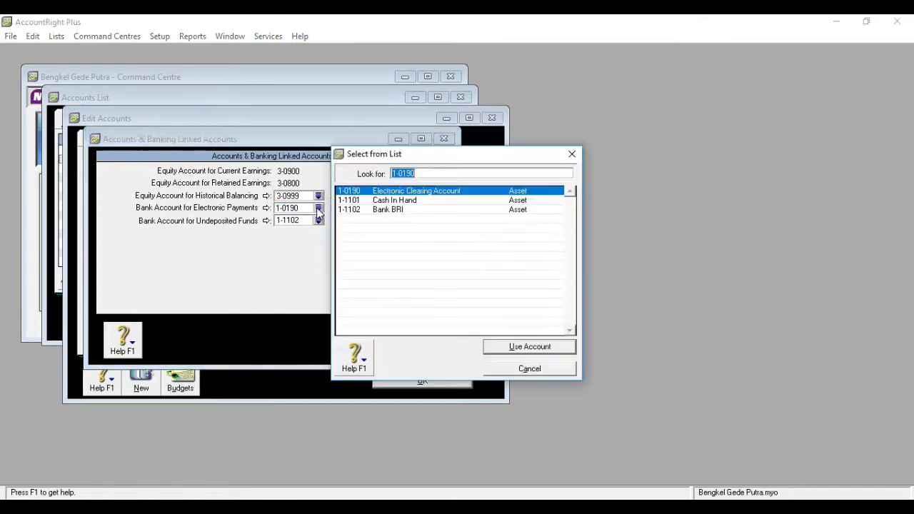
{"action": "double_click", "coordinate": [403, 201]}
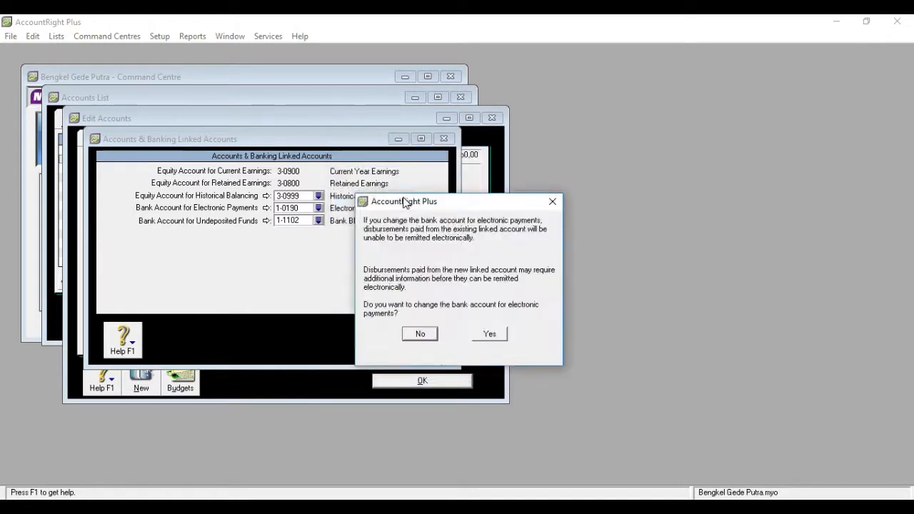
{"action": "left_click", "coordinate": [490, 335]}
{"action": "left_click", "coordinate": [426, 341]}
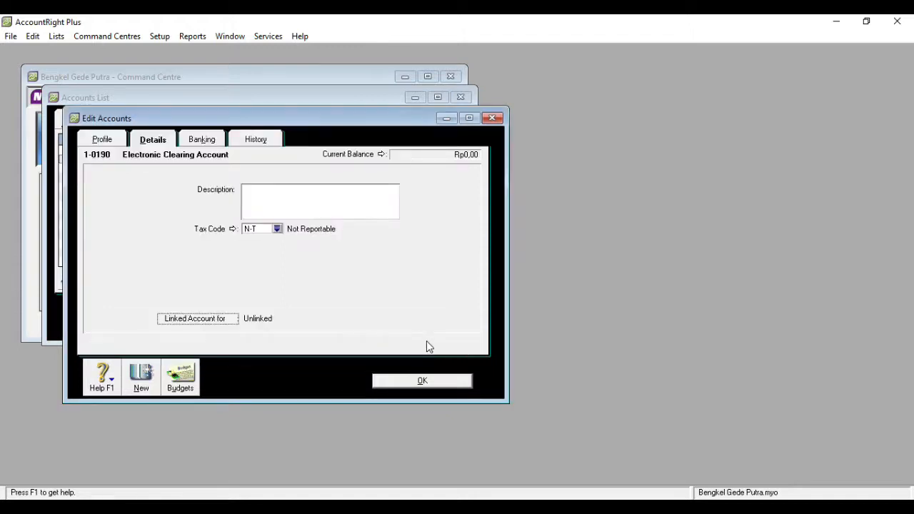
{"action": "left_click", "coordinate": [410, 382]}
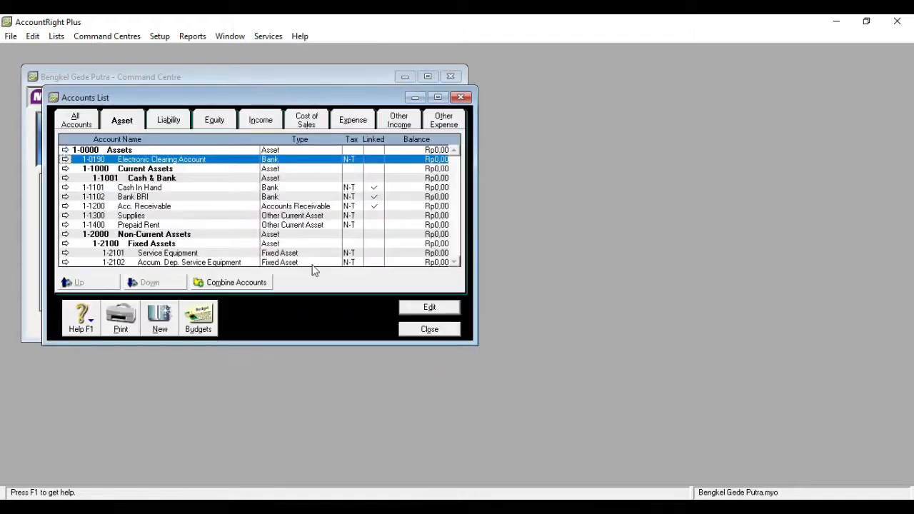
Delete account 1-0190 Electronic Clearing Account and show the Liability accounts
{"action": "double_click", "coordinate": [238, 164]}
{"action": "right_click", "coordinate": [388, 207]}
{"action": "left_click", "coordinate": [401, 213]}
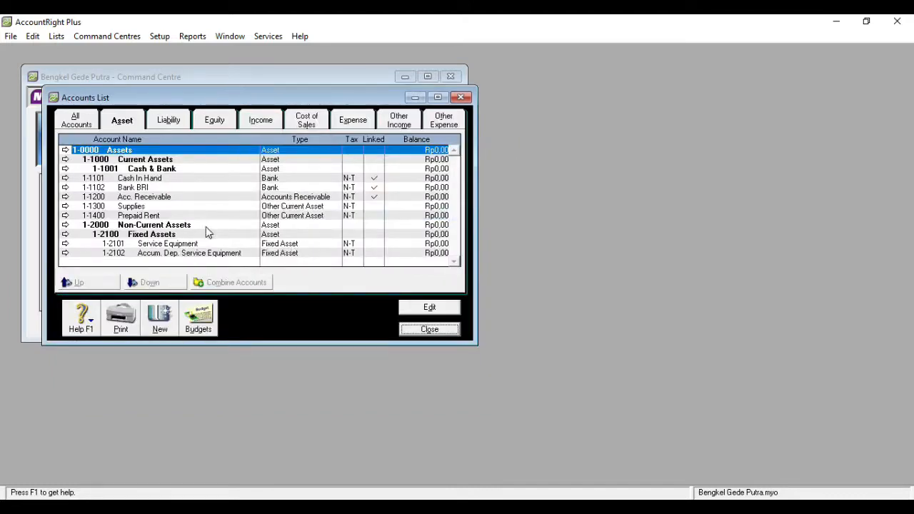
{"action": "left_click", "coordinate": [168, 121]}
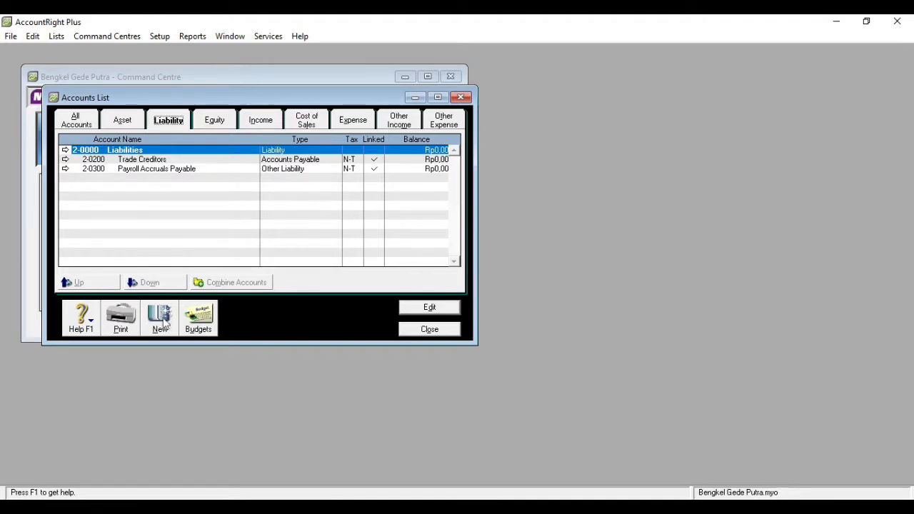
Create Other Current Liability account 2-1000 'Current Liability' and rename Trade Creditors to Accounts Payable
{"action": "left_click", "coordinate": [162, 320]}
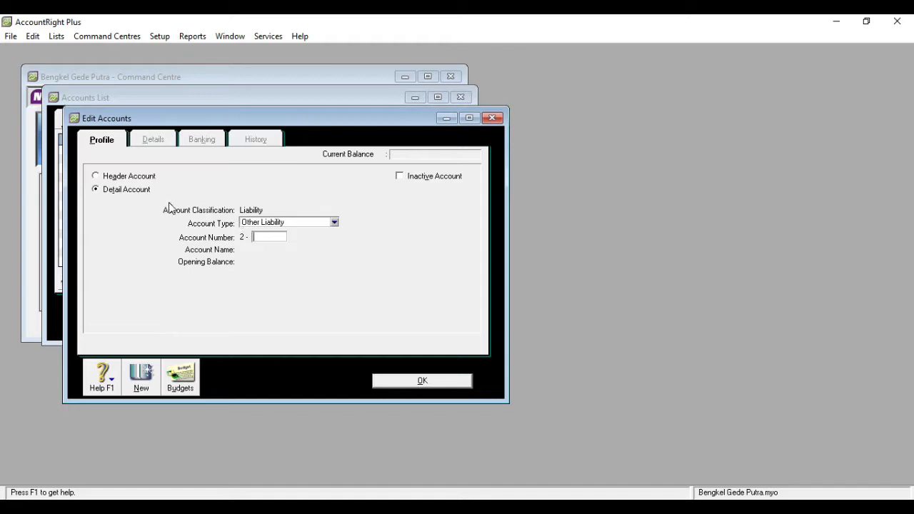
{"action": "left_click", "coordinate": [334, 223]}
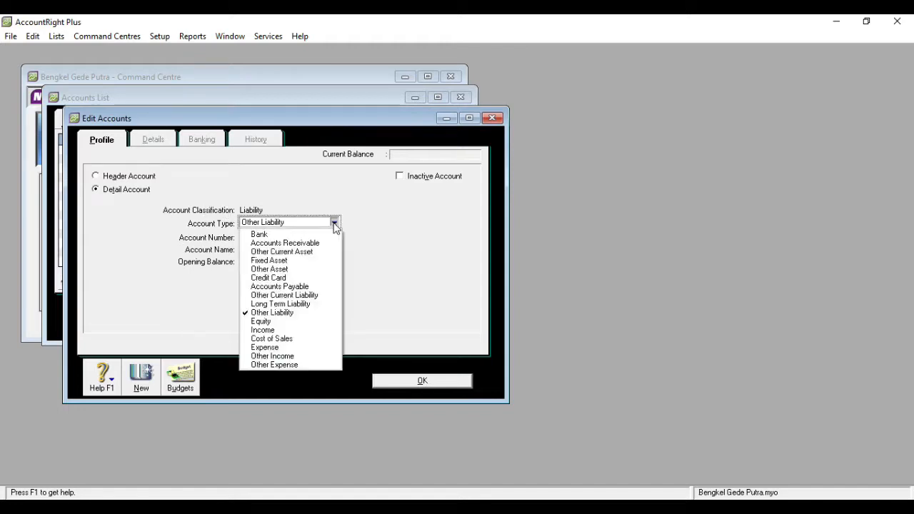
{"action": "left_click", "coordinate": [312, 295]}
{"action": "left_click", "coordinate": [275, 237]}
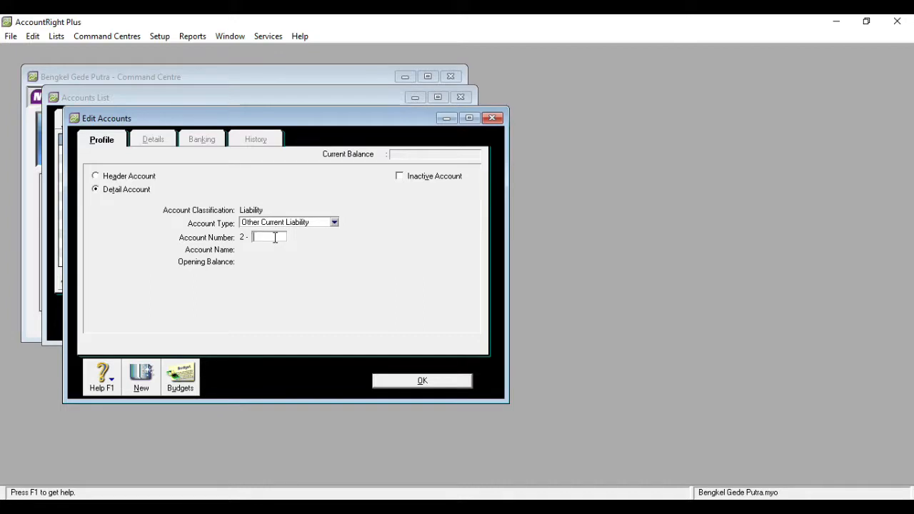
{"action": "type", "text": "1000"}
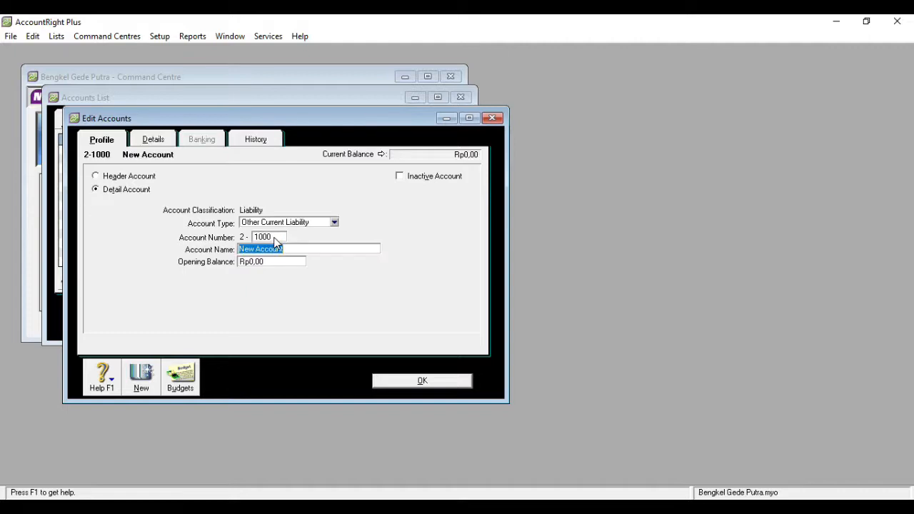
{"action": "type", "text": "Curre"}
{"action": "type", "text": "nt "}
{"action": "type", "text": "Liab"}
{"action": "type", "text": "ility"}
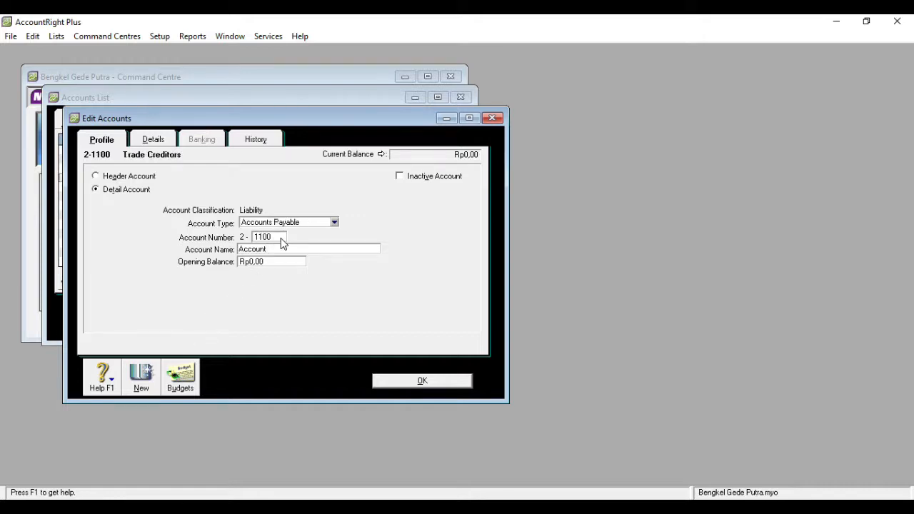
{"action": "type", "text": "Payable"}
{"action": "left_click", "coordinate": [415, 386]}
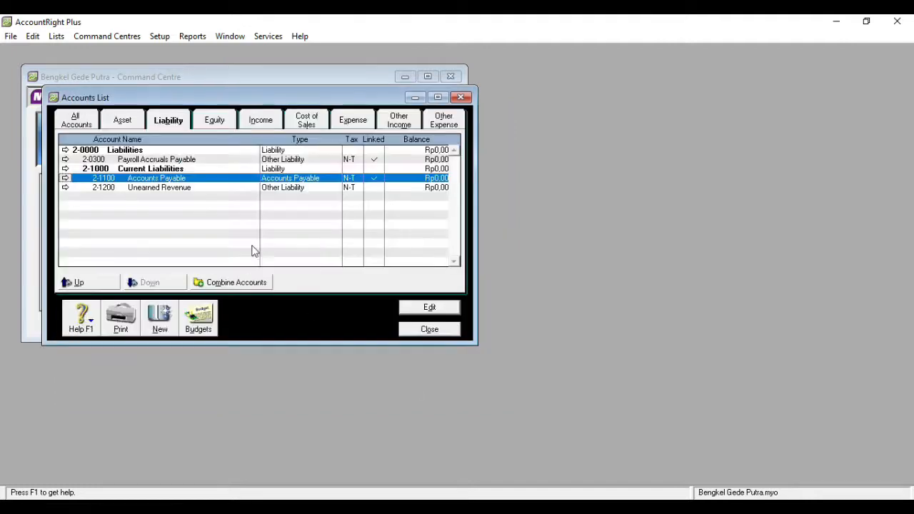
Browse the Equity, Income, Expense, Other Income, Other Expense and All Accounts lists, then close the list
{"action": "left_click", "coordinate": [216, 124]}
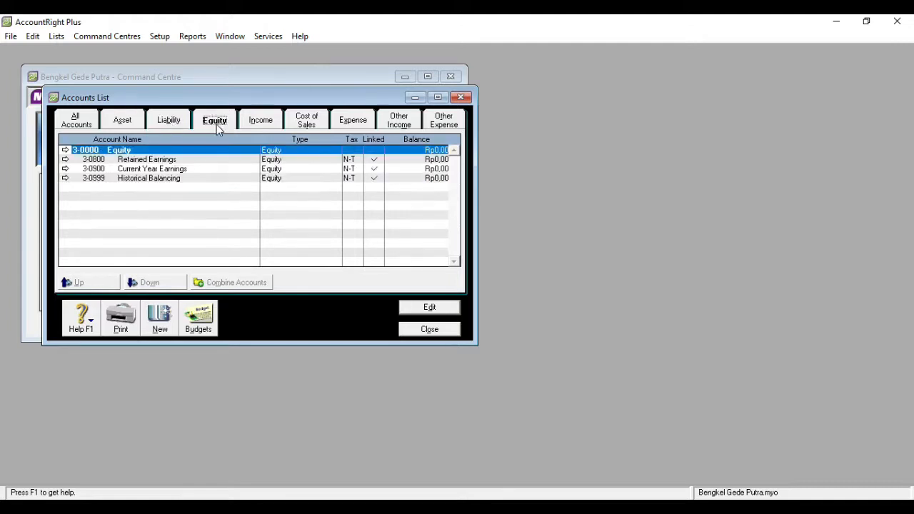
{"action": "left_click", "coordinate": [269, 126]}
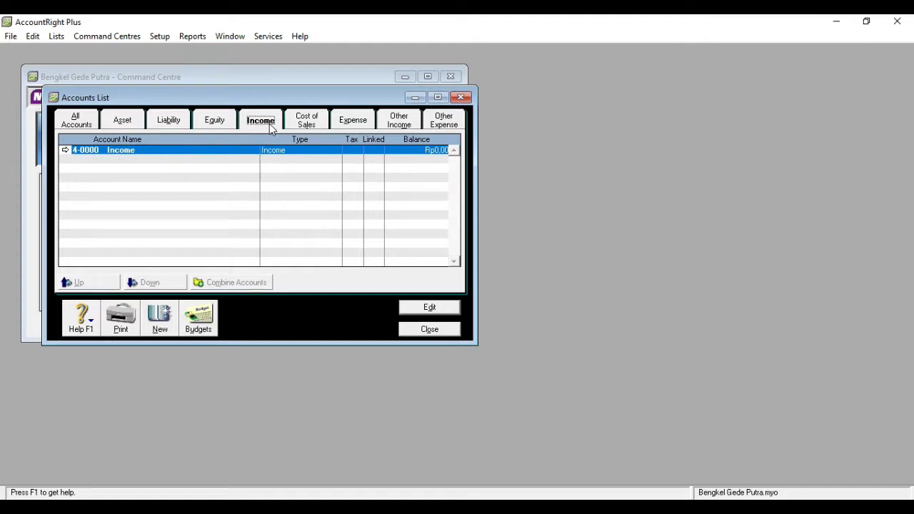
{"action": "left_click", "coordinate": [355, 124]}
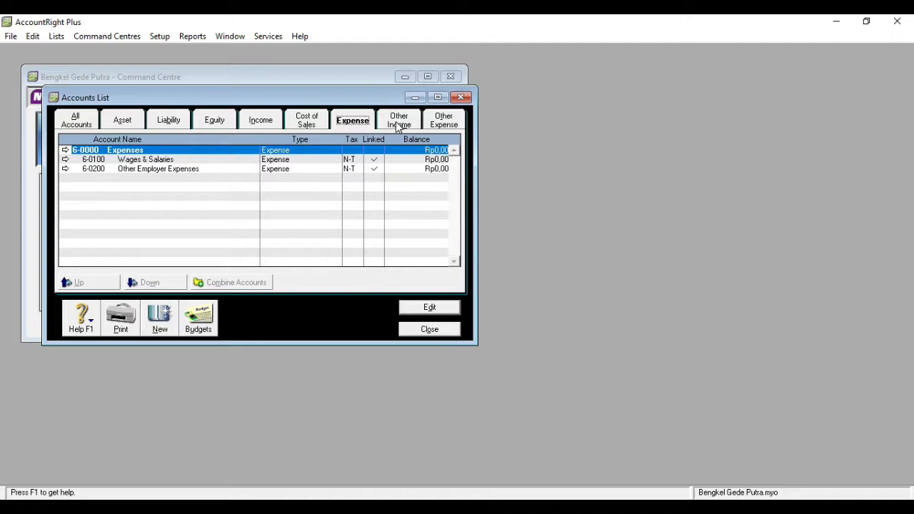
{"action": "left_click", "coordinate": [399, 126]}
{"action": "left_click", "coordinate": [447, 127]}
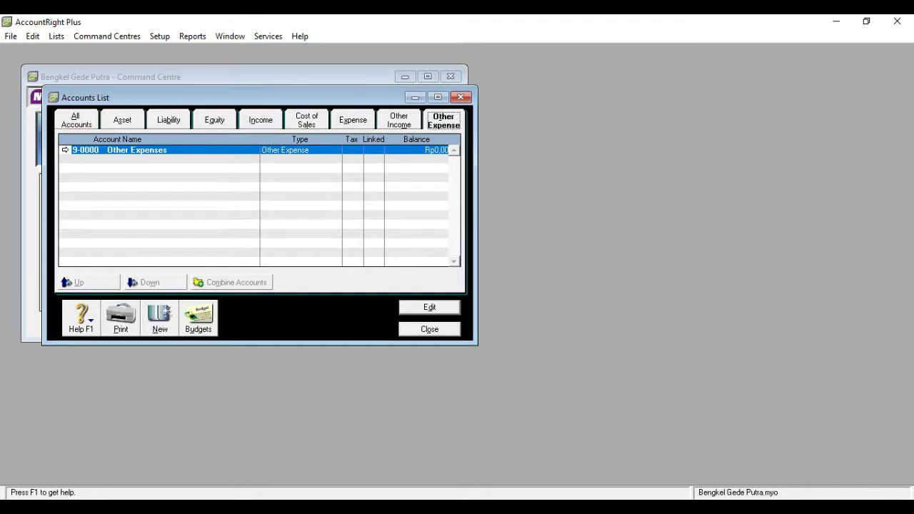
{"action": "left_click", "coordinate": [80, 123]}
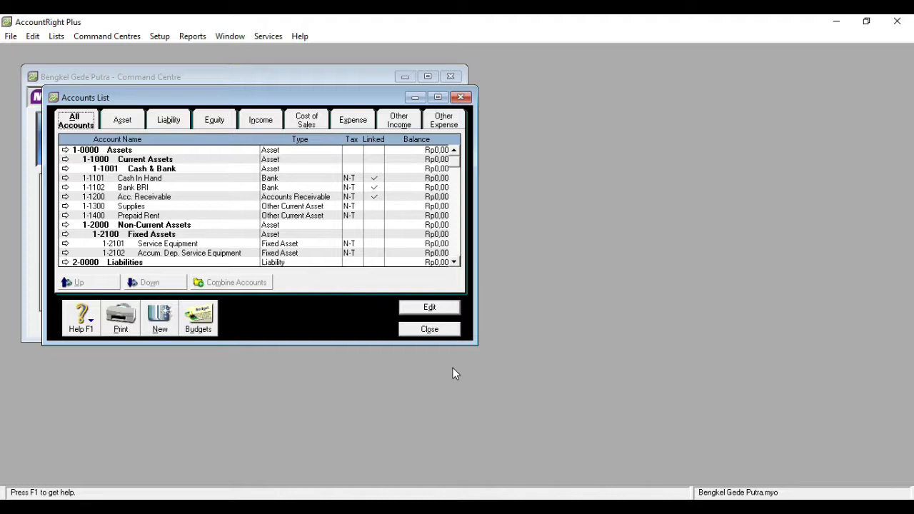
{"action": "left_click", "coordinate": [430, 330]}
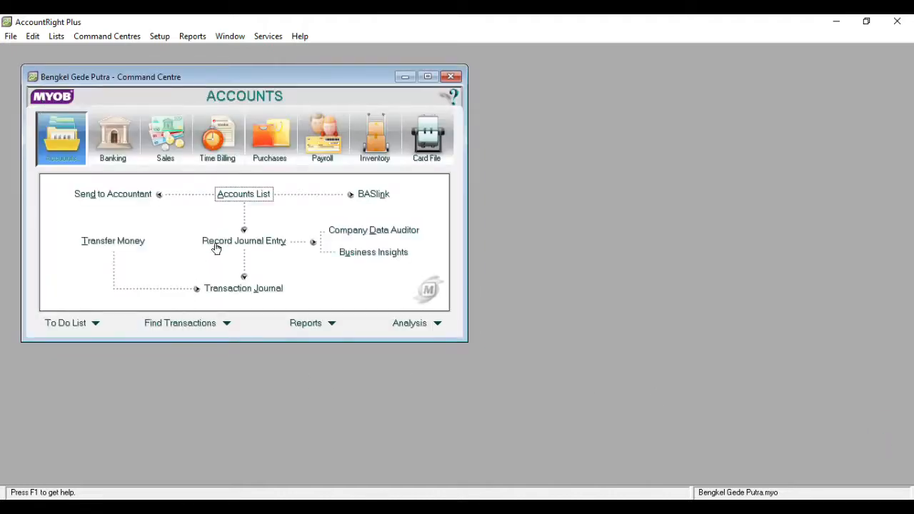
{"action": "left_click", "coordinate": [57, 37]}
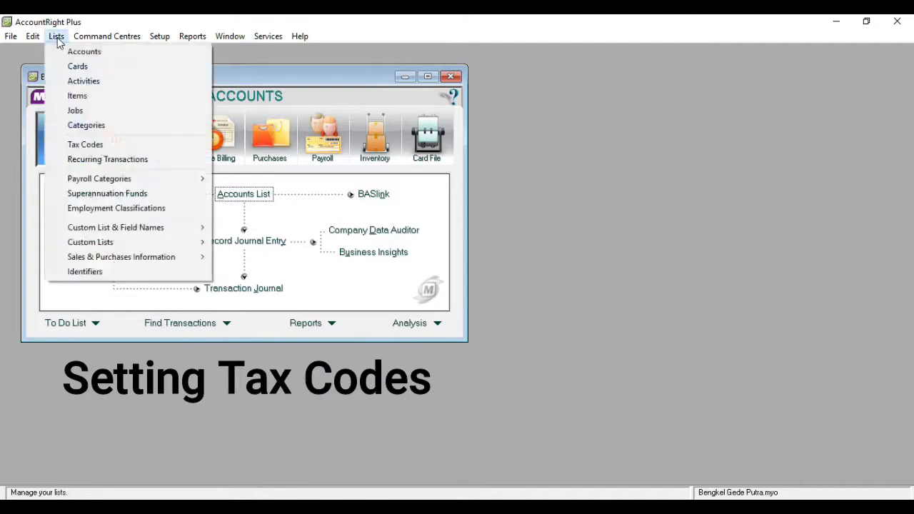
Rename the GST tax code to PPN with description 'Pajak Pertambahan Nilai'
{"action": "left_click", "coordinate": [85, 147]}
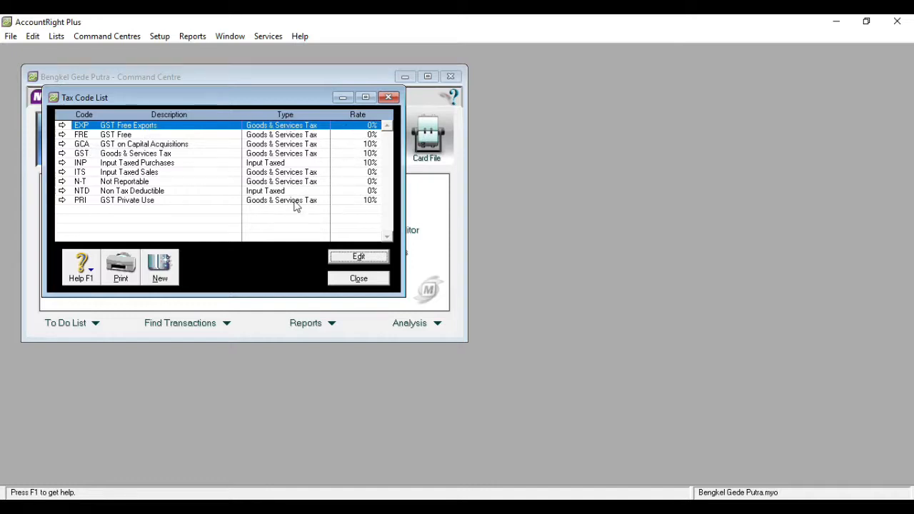
{"action": "double_click", "coordinate": [145, 155]}
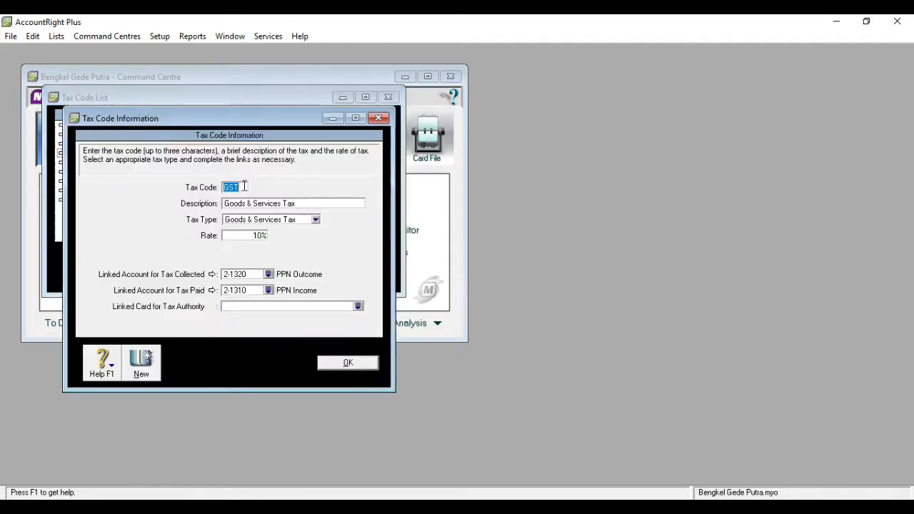
{"action": "type", "text": "PPN"}
{"action": "left_click", "coordinate": [300, 205]}
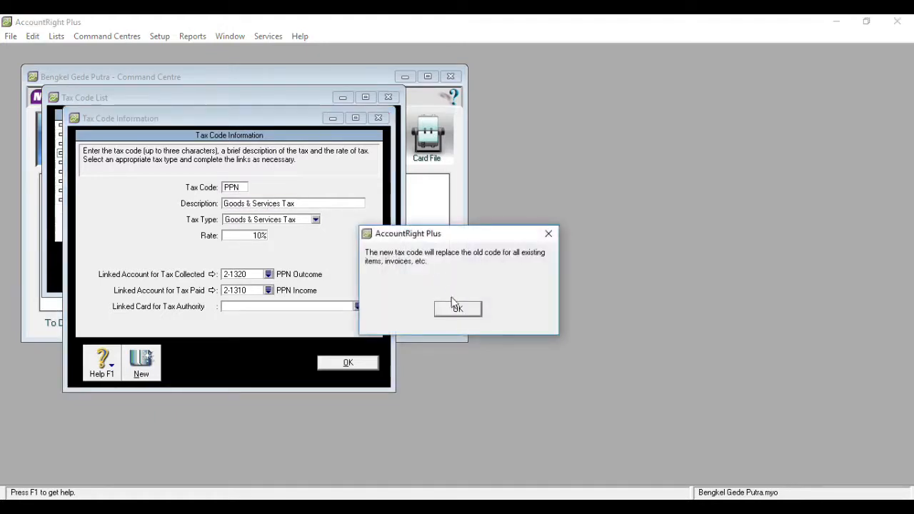
{"action": "left_click", "coordinate": [457, 311]}
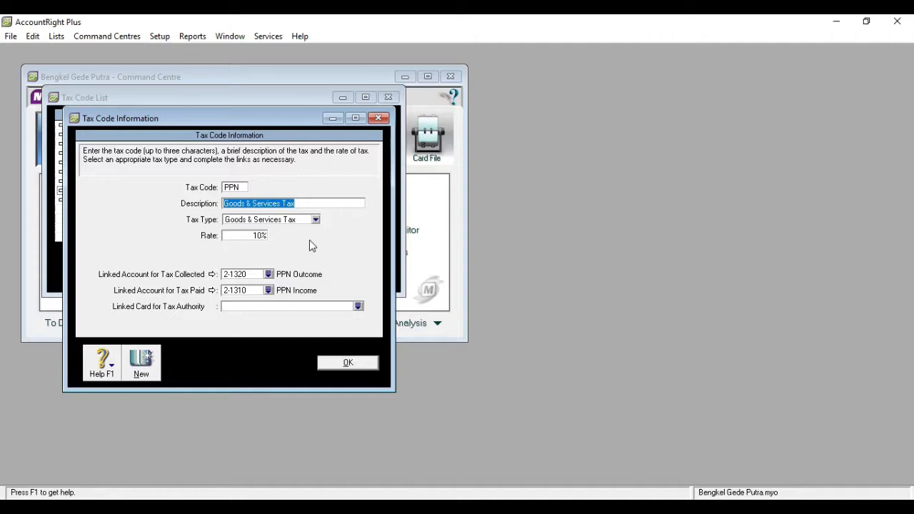
{"action": "type", "text": "Pajak P"}
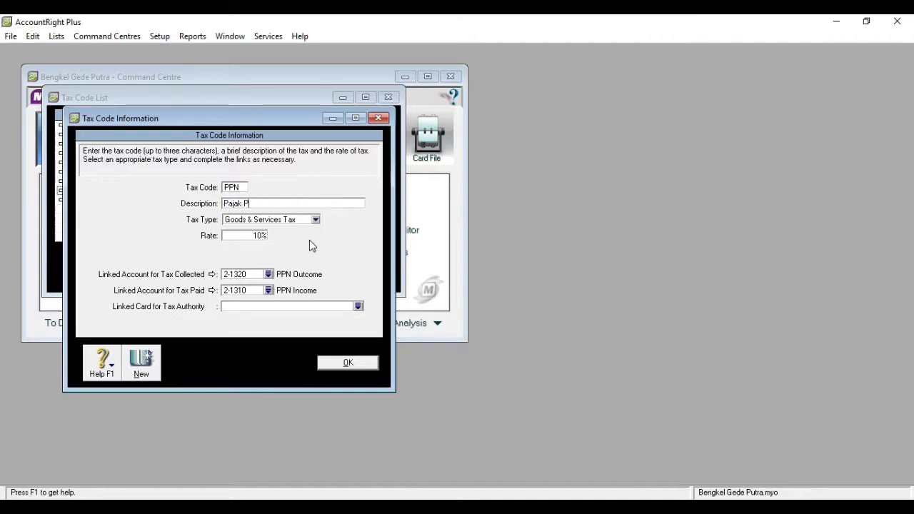
{"action": "type", "text": "ertambahan Nilai"}
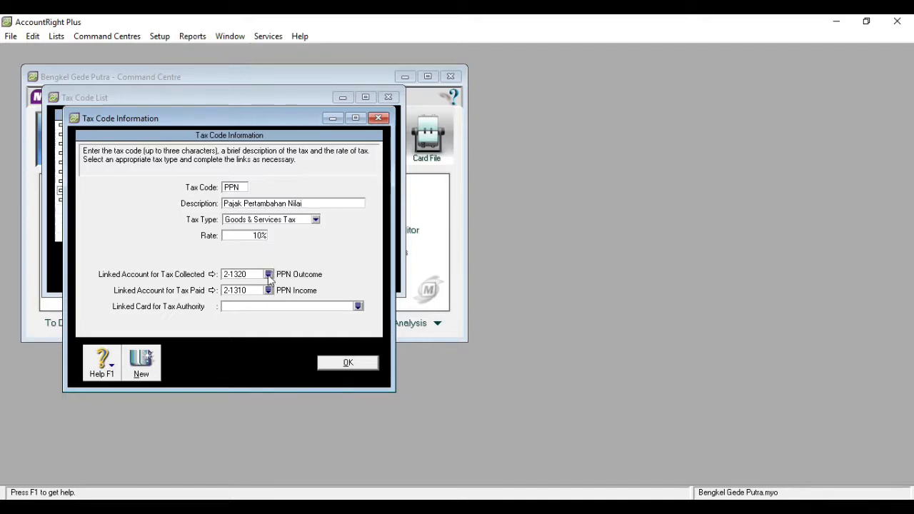
{"action": "left_click", "coordinate": [347, 364]}
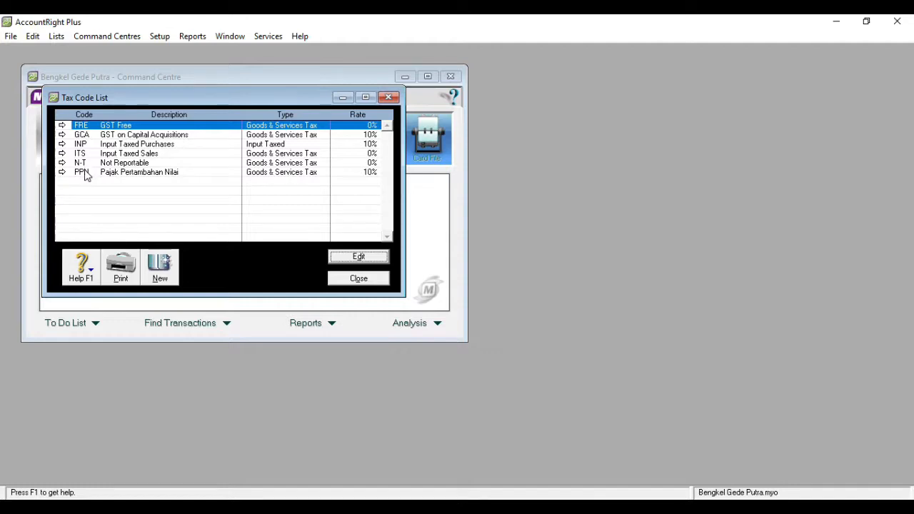
Delete the FRE and GCA tax codes
{"action": "double_click", "coordinate": [83, 128]}
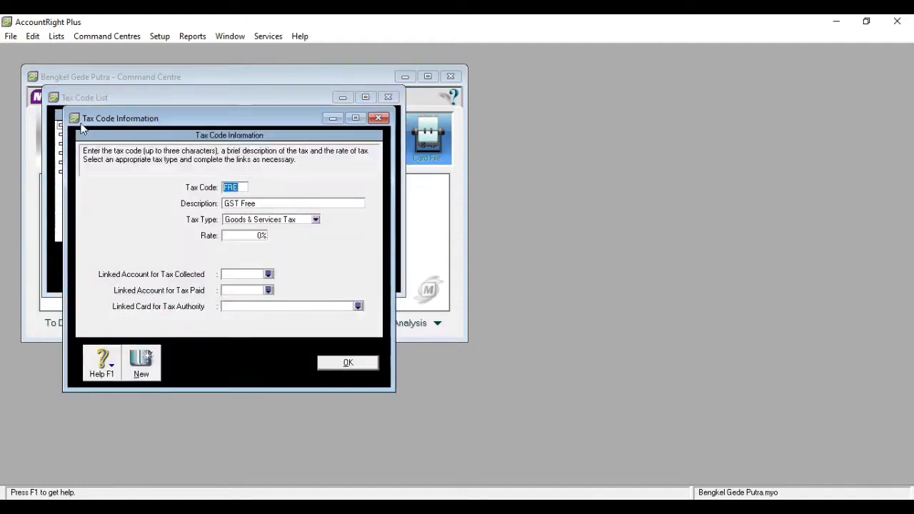
{"action": "right_click", "coordinate": [334, 174]}
{"action": "left_click", "coordinate": [348, 181]}
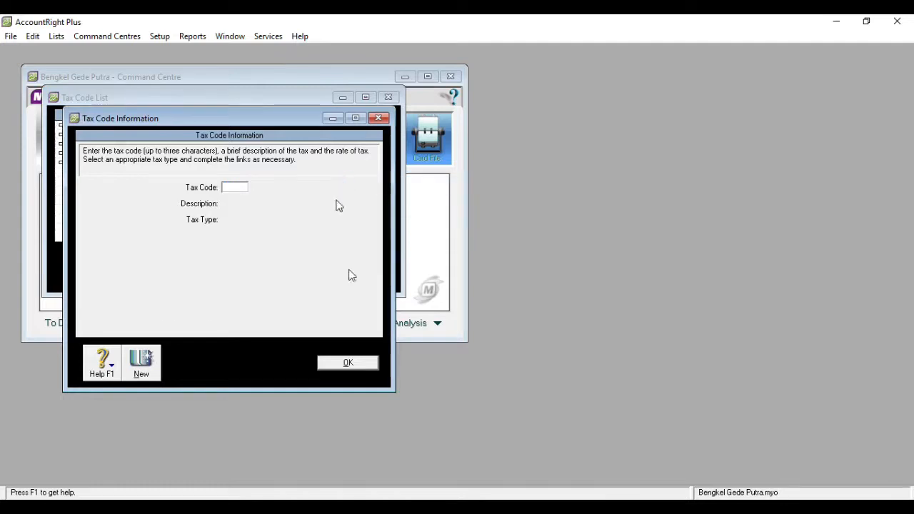
{"action": "left_click", "coordinate": [347, 362]}
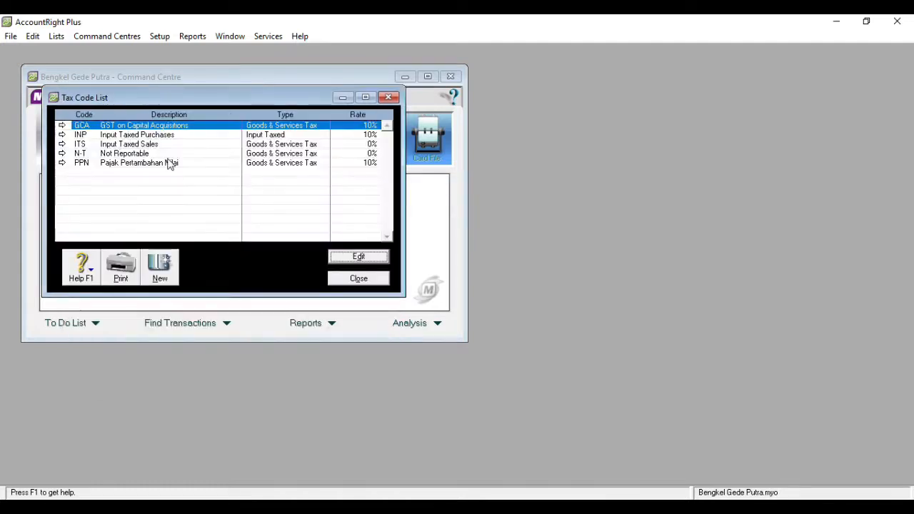
{"action": "double_click", "coordinate": [136, 129]}
{"action": "right_click", "coordinate": [285, 183]}
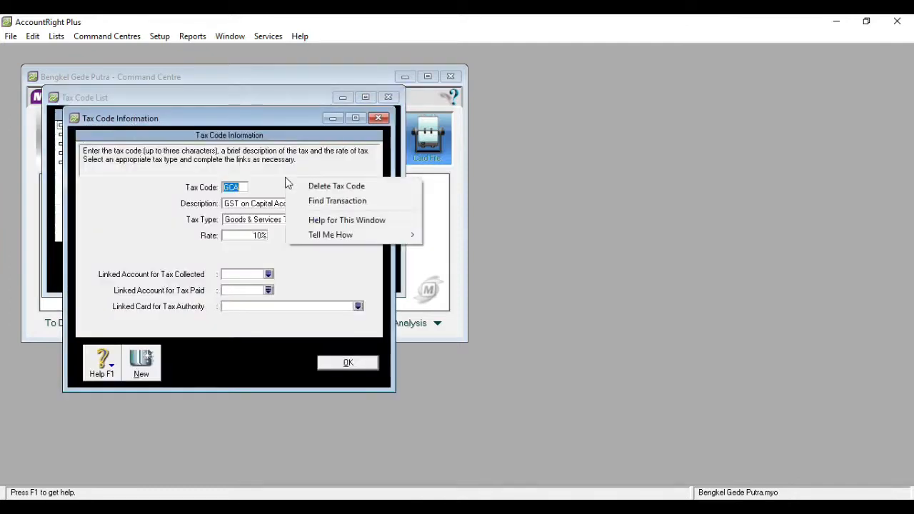
{"action": "left_click", "coordinate": [300, 184]}
{"action": "left_click", "coordinate": [348, 362]}
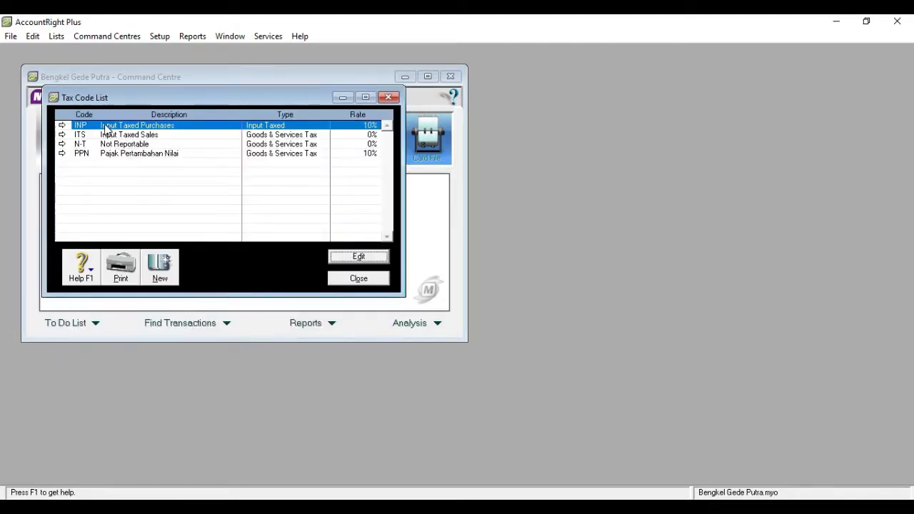
Delete the INP and ITS tax codes and close the Tax Code List
{"action": "right_click", "coordinate": [106, 128]}
{"action": "left_click", "coordinate": [119, 135]}
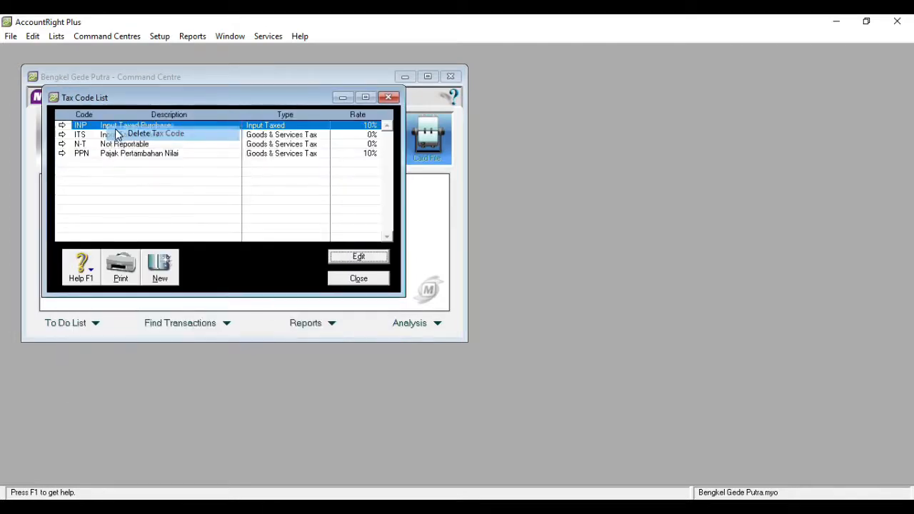
{"action": "double_click", "coordinate": [148, 127]}
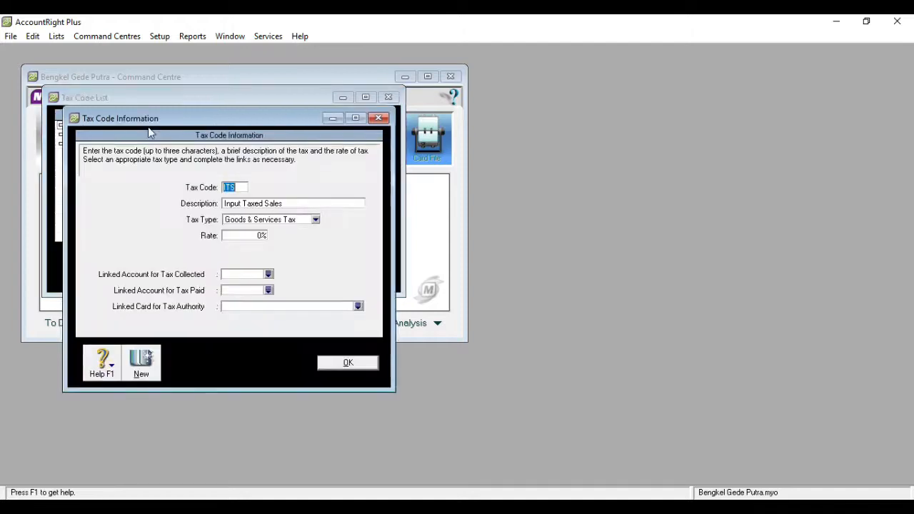
{"action": "right_click", "coordinate": [326, 184]}
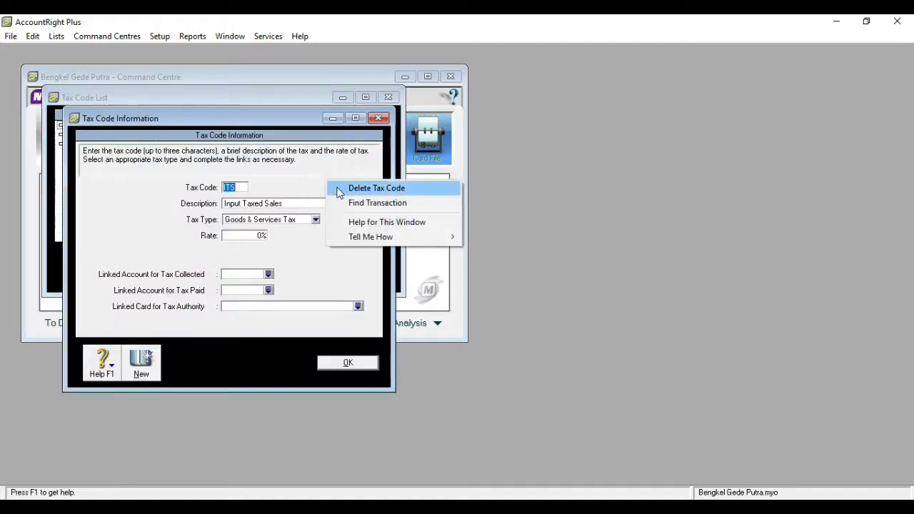
{"action": "left_click", "coordinate": [338, 189]}
{"action": "left_click", "coordinate": [350, 365]}
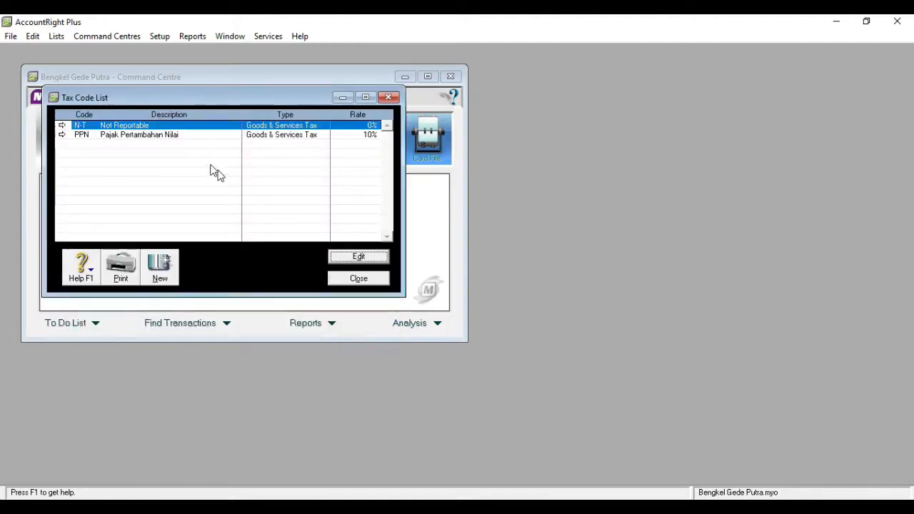
{"action": "left_click", "coordinate": [353, 279]}
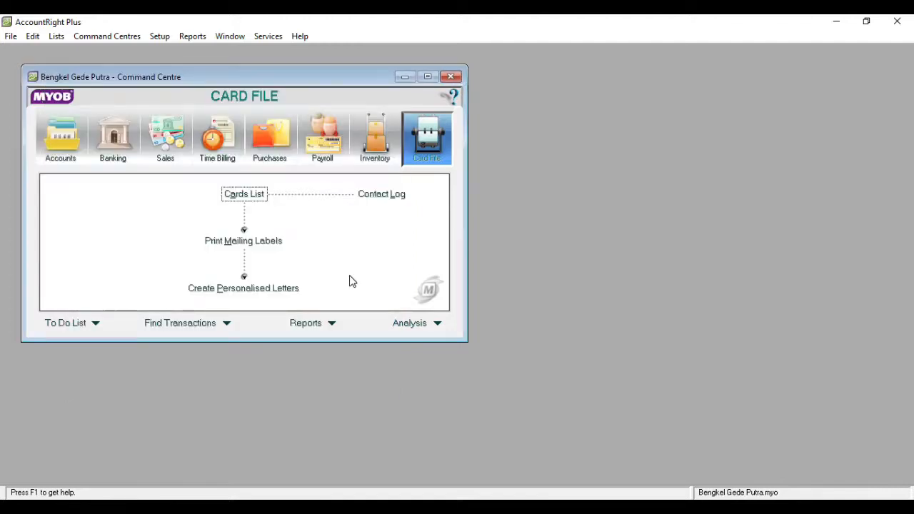
In Accounts & Banking Linked Accounts, try Bank BRI for electronic payments and dismiss the duplicate warning
{"action": "left_click", "coordinate": [160, 37]}
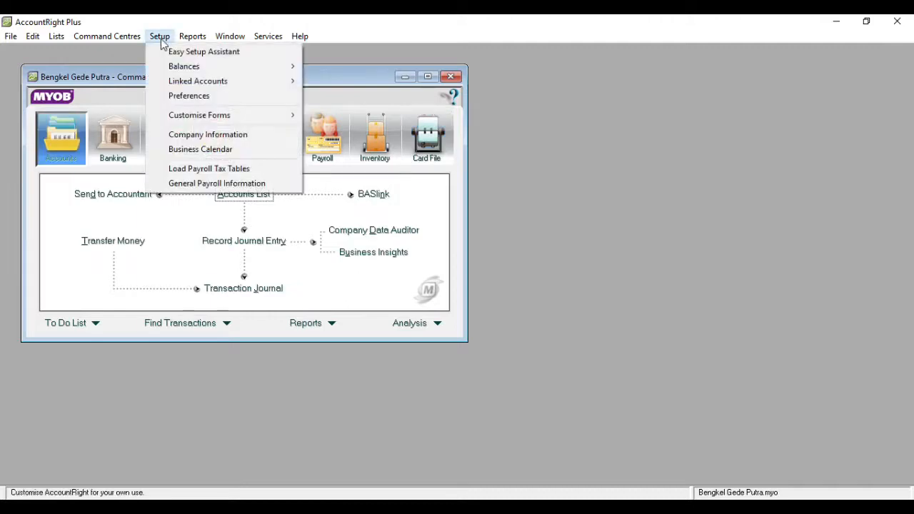
{"action": "mouse_move", "coordinate": [280, 86]}
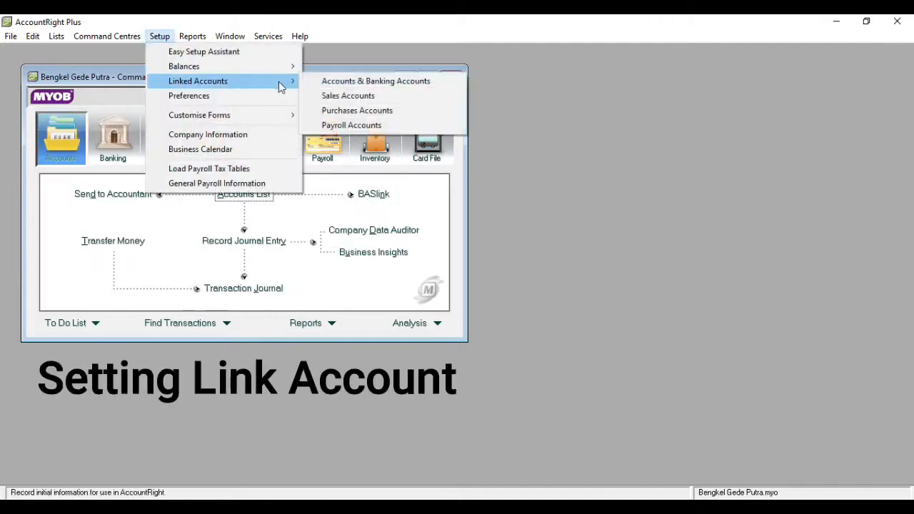
{"action": "left_click", "coordinate": [317, 84]}
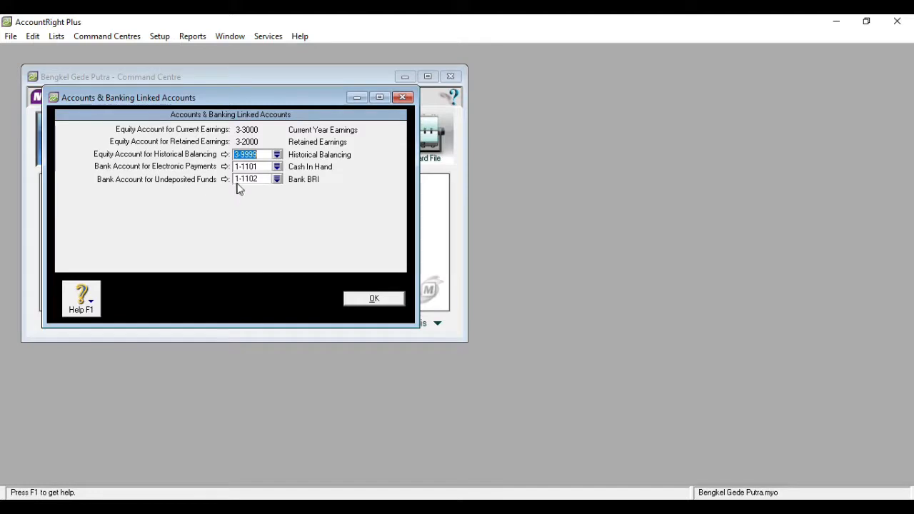
{"action": "left_click", "coordinate": [277, 167]}
{"action": "double_click", "coordinate": [370, 206]}
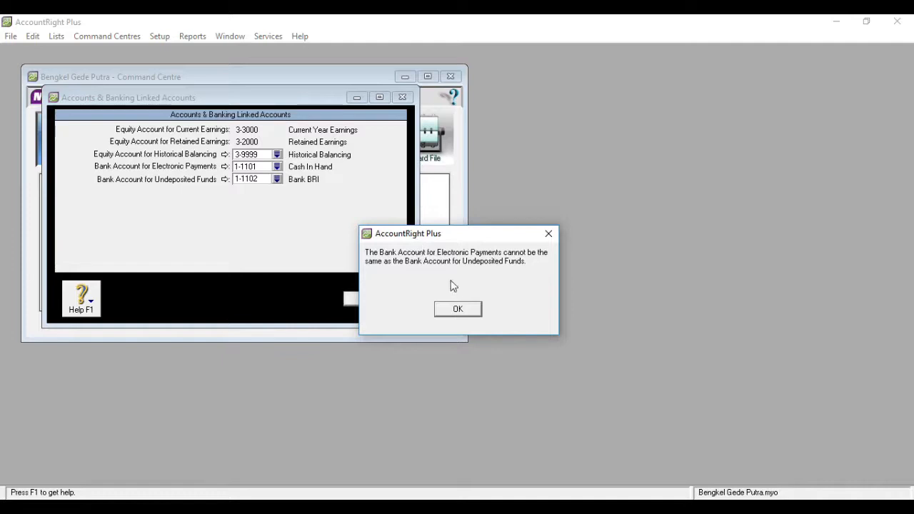
{"action": "left_click", "coordinate": [468, 312]}
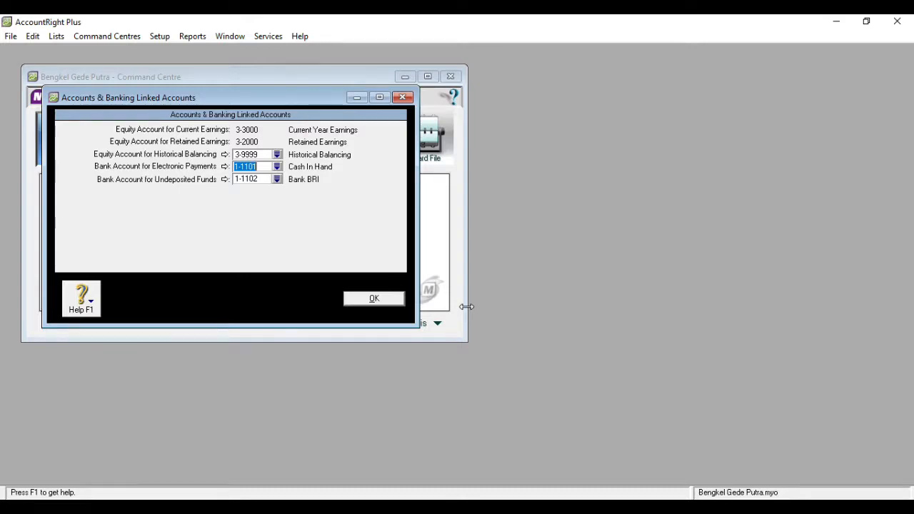
Try Cash In Hand as the undeposited funds account and dismiss the duplicate warning
{"action": "left_click", "coordinate": [278, 179]}
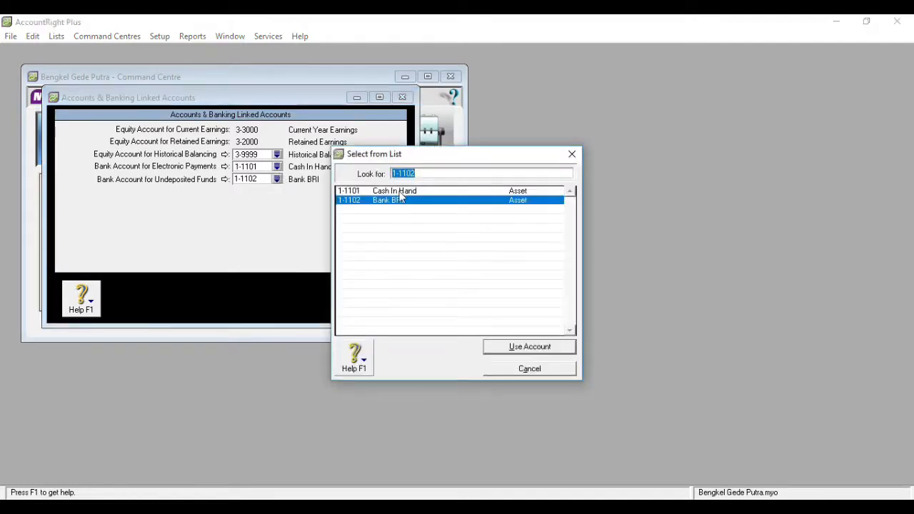
{"action": "double_click", "coordinate": [402, 200]}
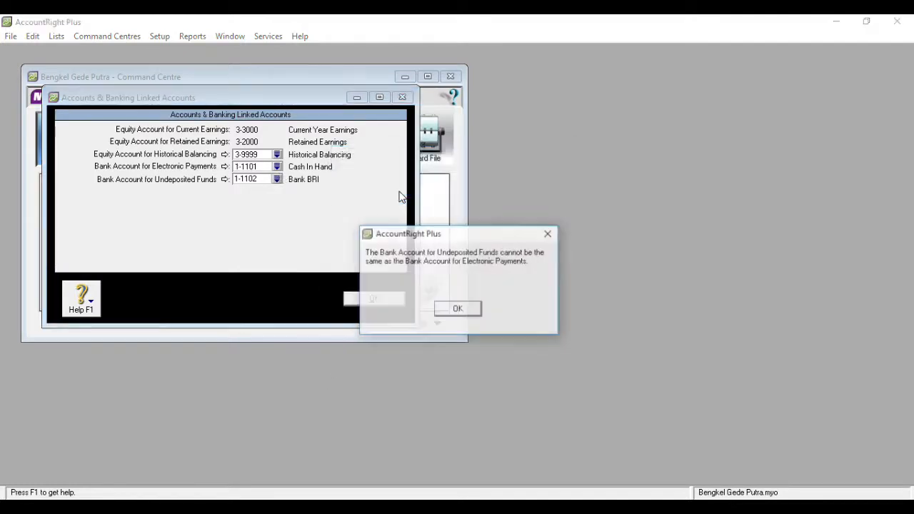
{"action": "left_click", "coordinate": [457, 309]}
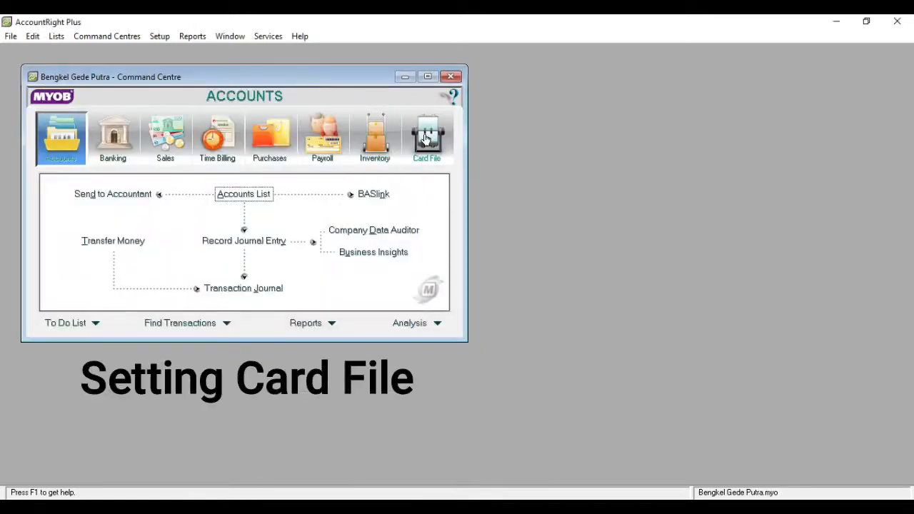
{"action": "left_click", "coordinate": [425, 138]}
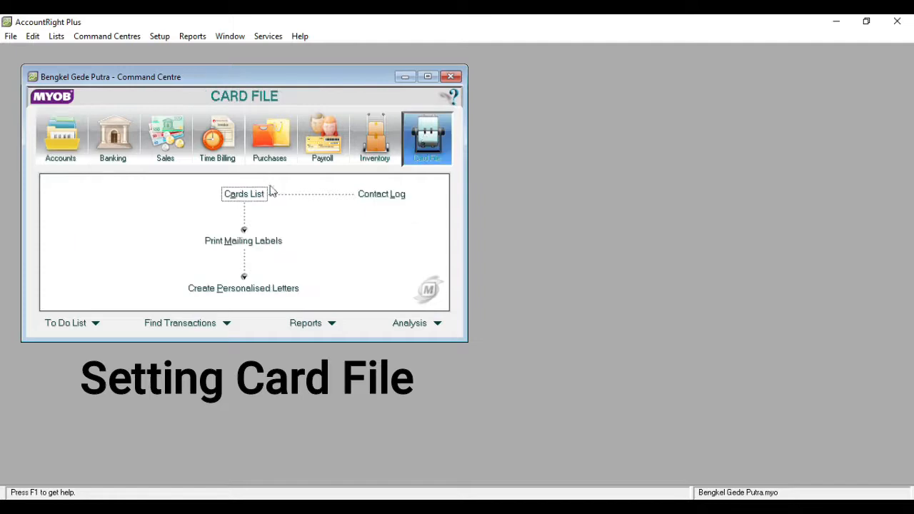
{"action": "left_click", "coordinate": [245, 194]}
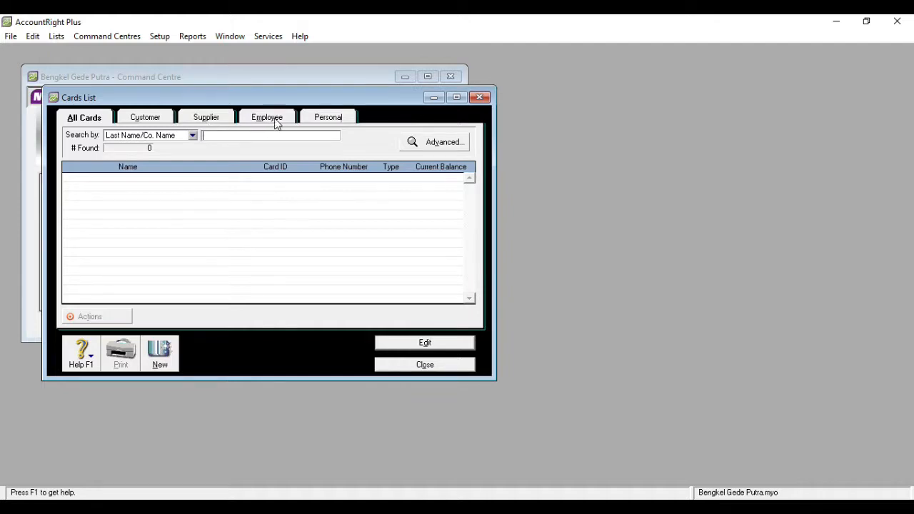
{"action": "left_click", "coordinate": [164, 120]}
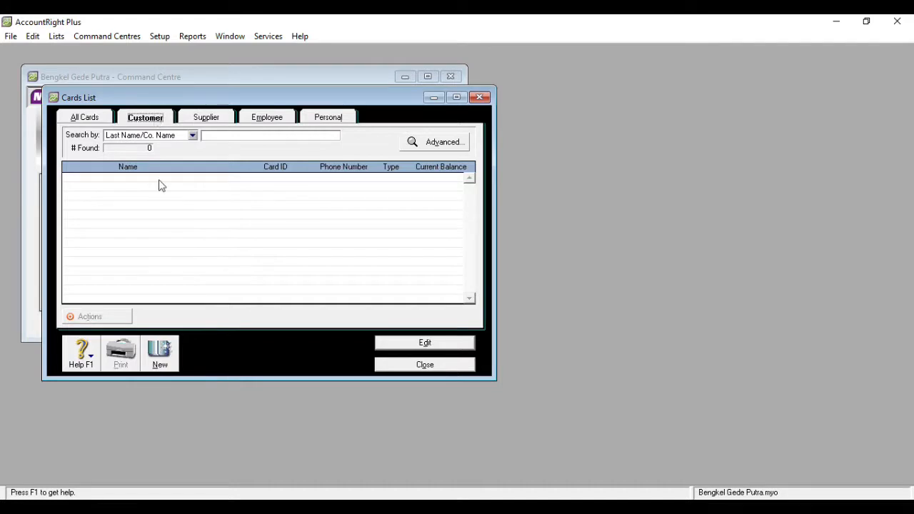
{"action": "left_click", "coordinate": [164, 364]}
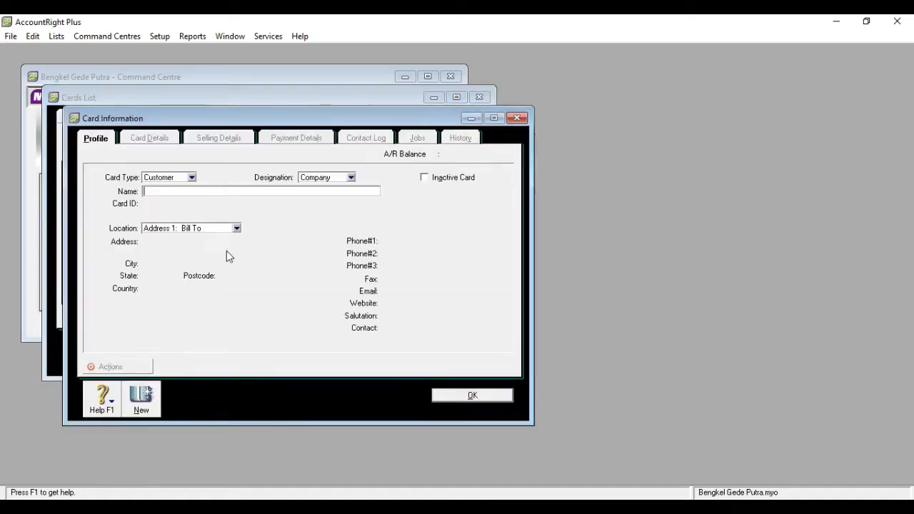
{"action": "left_click", "coordinate": [517, 117]}
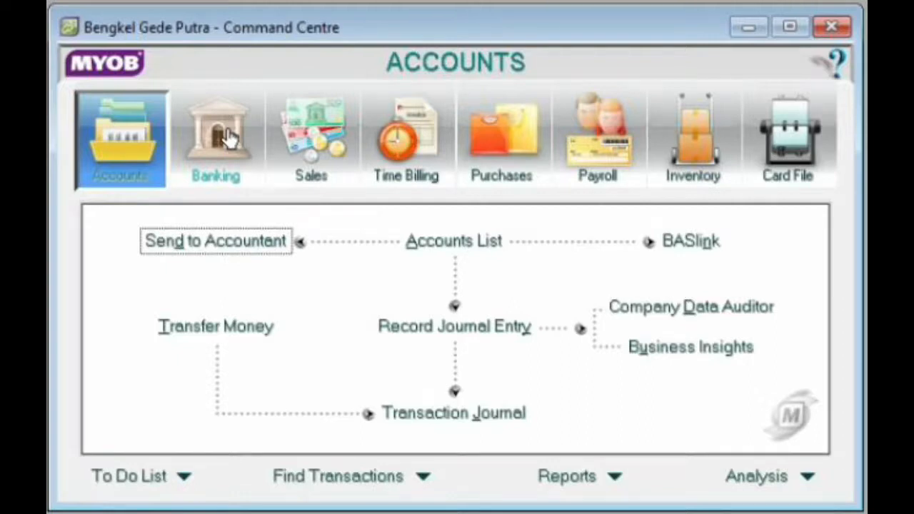
Open Account Opening Balances and scroll down to the Liability and Equity accounts at Rp0,00
{"action": "left_click", "coordinate": [227, 138]}
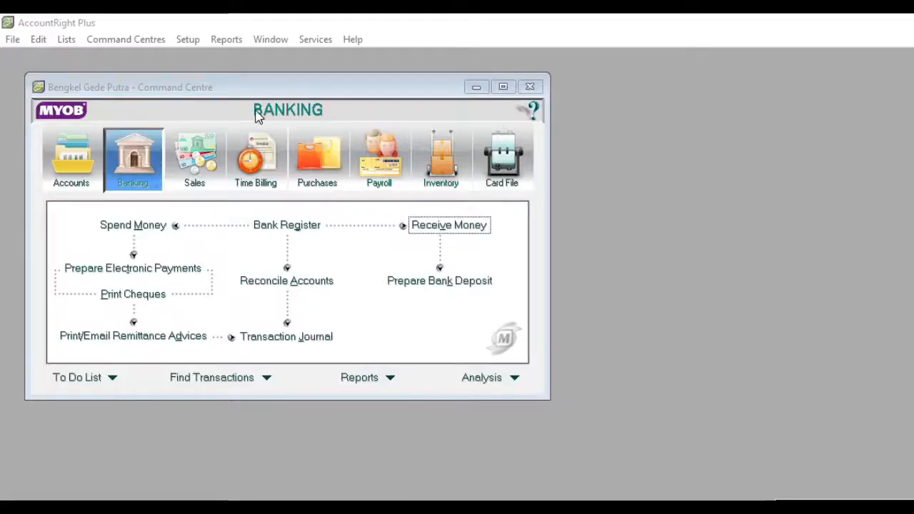
{"action": "left_click", "coordinate": [190, 40]}
{"action": "left_click", "coordinate": [189, 40]}
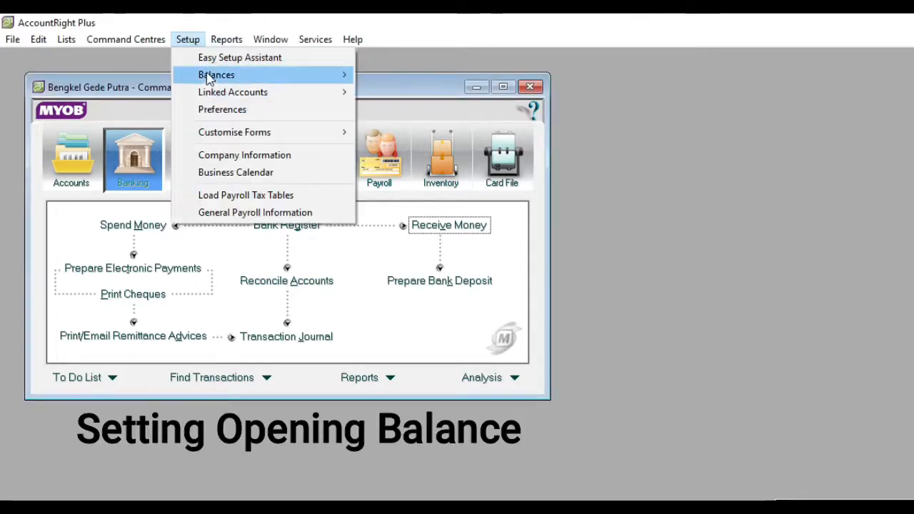
{"action": "mouse_move", "coordinate": [209, 79]}
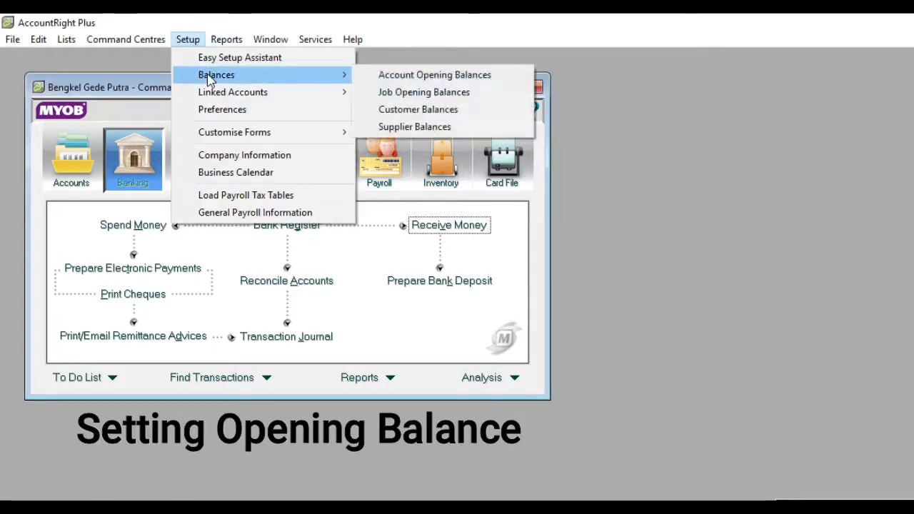
{"action": "left_click", "coordinate": [391, 77]}
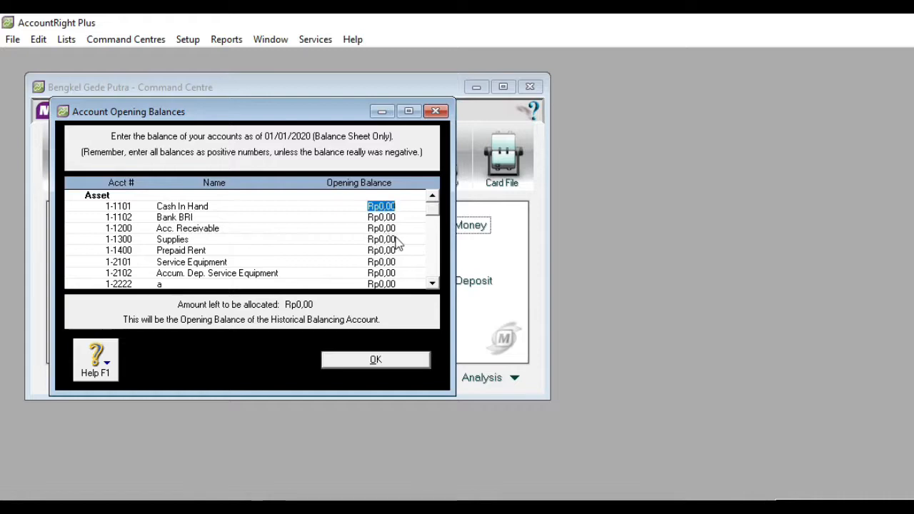
{"action": "left_click", "coordinate": [431, 283]}
{"action": "left_click", "coordinate": [431, 284]}
{"action": "left_click", "coordinate": [432, 283]}
{"action": "left_click", "coordinate": [432, 284]}
{"action": "left_click", "coordinate": [431, 283]}
{"action": "left_click", "coordinate": [431, 283]}
{"action": "left_click", "coordinate": [431, 284]}
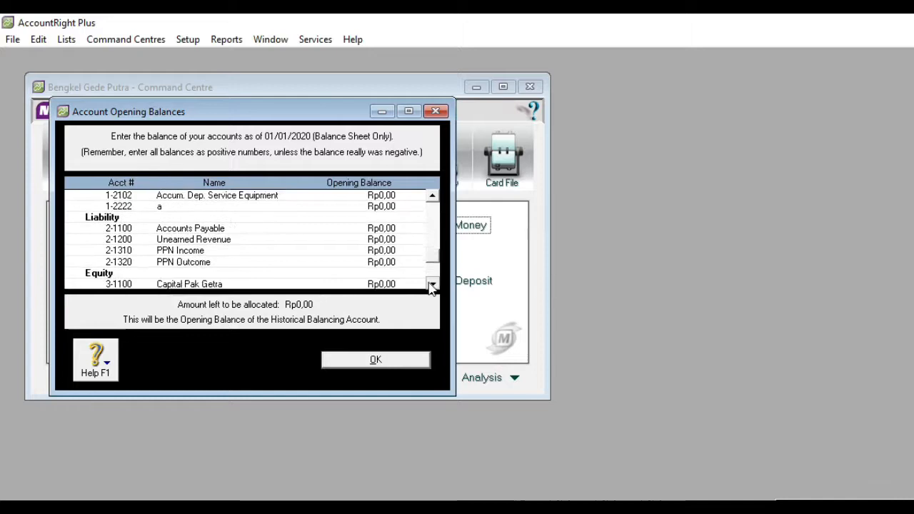
{"action": "left_click", "coordinate": [431, 283]}
{"action": "left_click", "coordinate": [432, 283]}
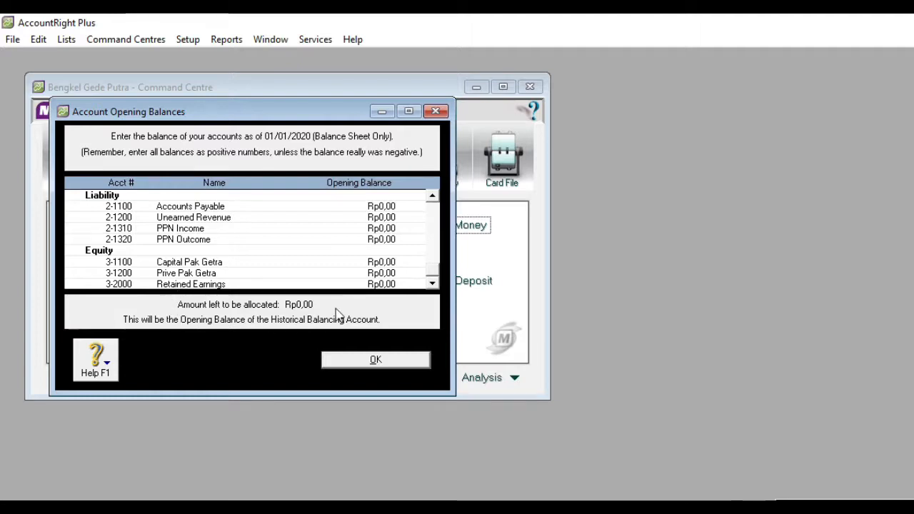
Accept the Account Opening Balances with every balance left at Rp0,00
{"action": "left_click", "coordinate": [367, 362]}
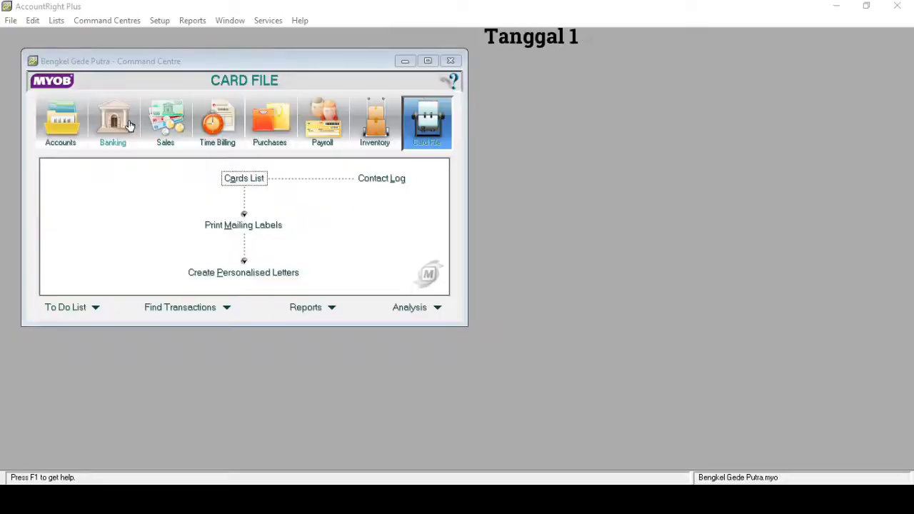
Start a Receive Money entry depositing into 1-1102 Bank BRI
{"action": "left_click", "coordinate": [128, 125]}
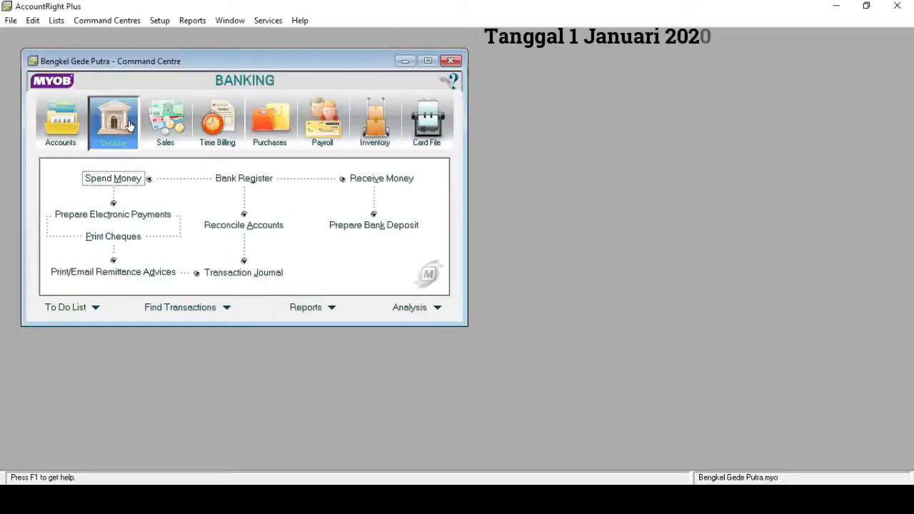
{"action": "left_click", "coordinate": [372, 185]}
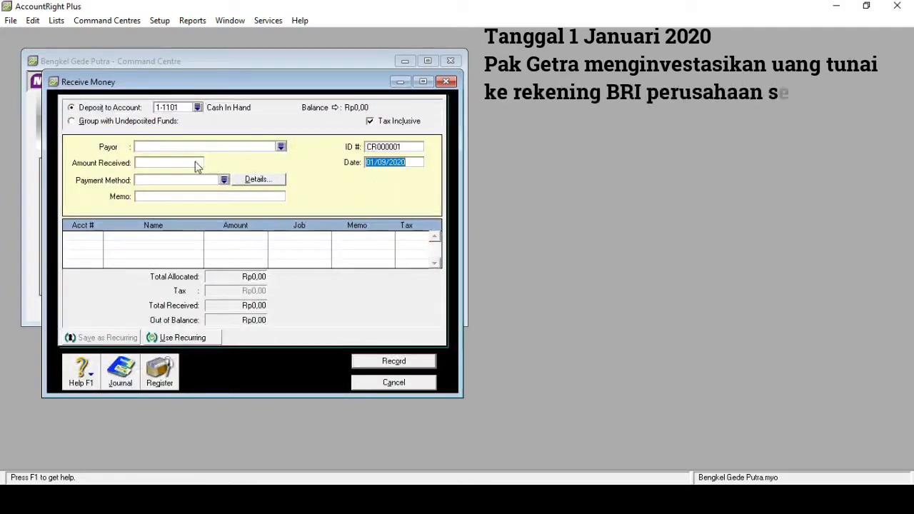
{"action": "left_click", "coordinate": [198, 108]}
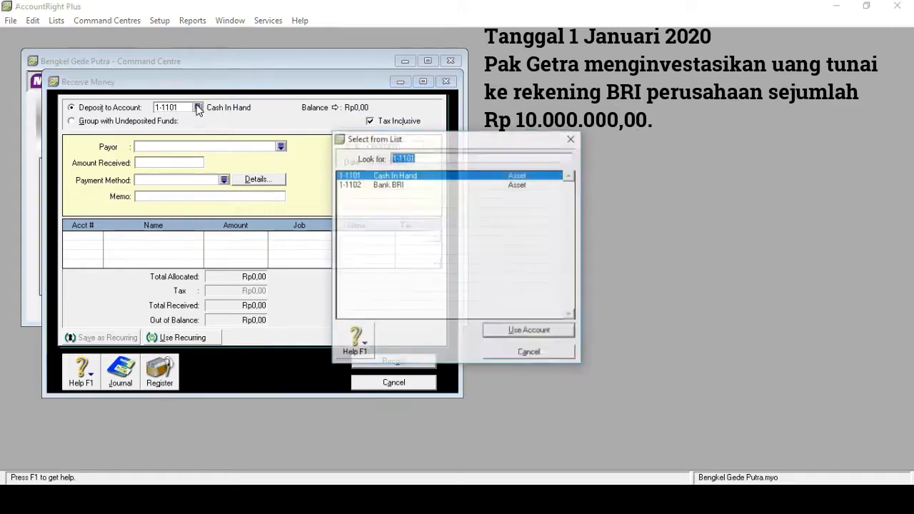
{"action": "left_click", "coordinate": [372, 187]}
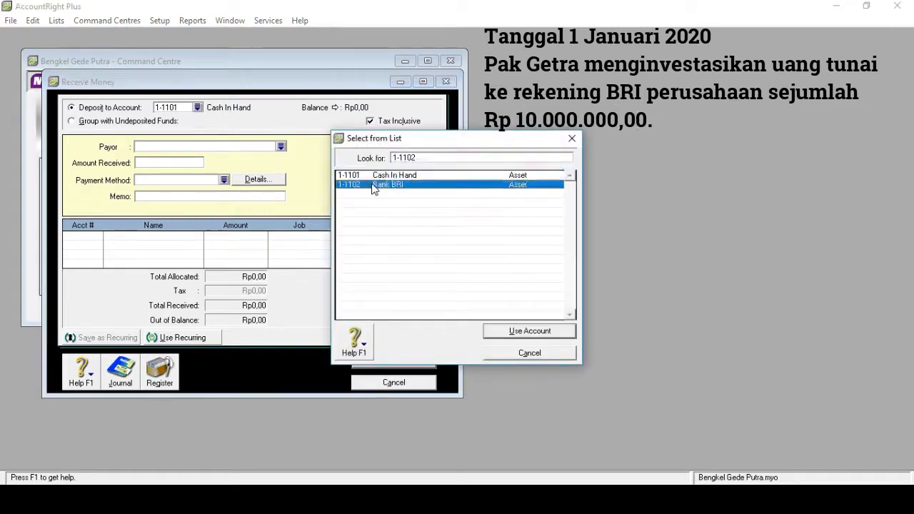
{"action": "double_click", "coordinate": [373, 187]}
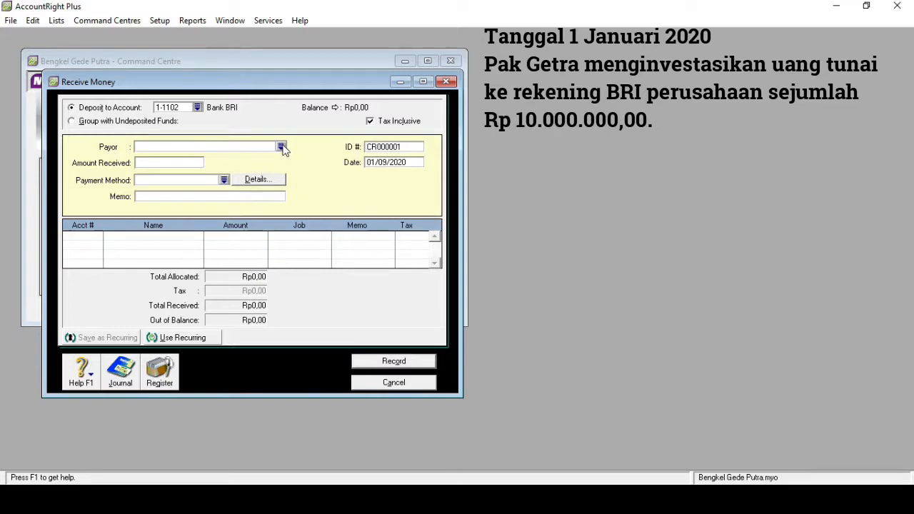
Date the receipt 01/01/2020 and enter a memo recording the owner's initial investment
{"action": "left_click", "coordinate": [387, 162]}
{"action": "left_click", "coordinate": [386, 163]}
{"action": "key", "text": "BackSpace"}
{"action": "type", "text": "1"}
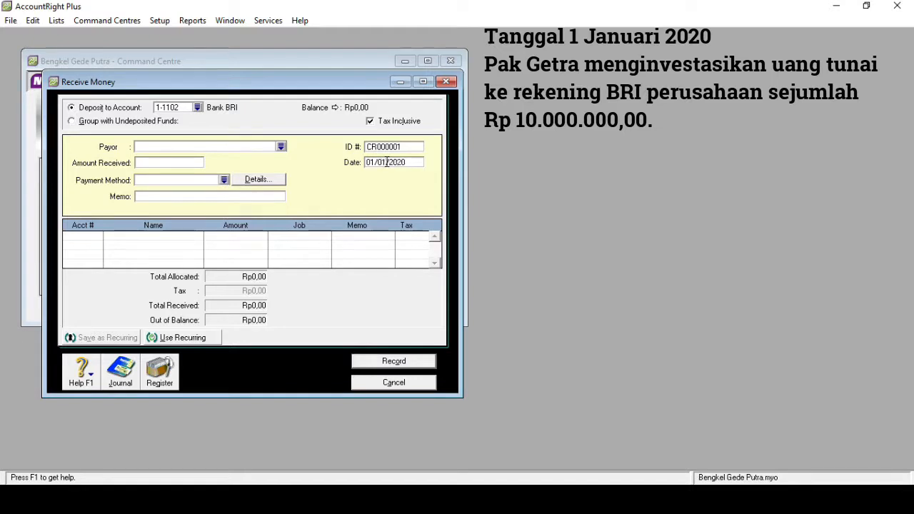
{"action": "left_click", "coordinate": [205, 196]}
{"action": "type", "text": "Investasi Awal Pak Getra"}
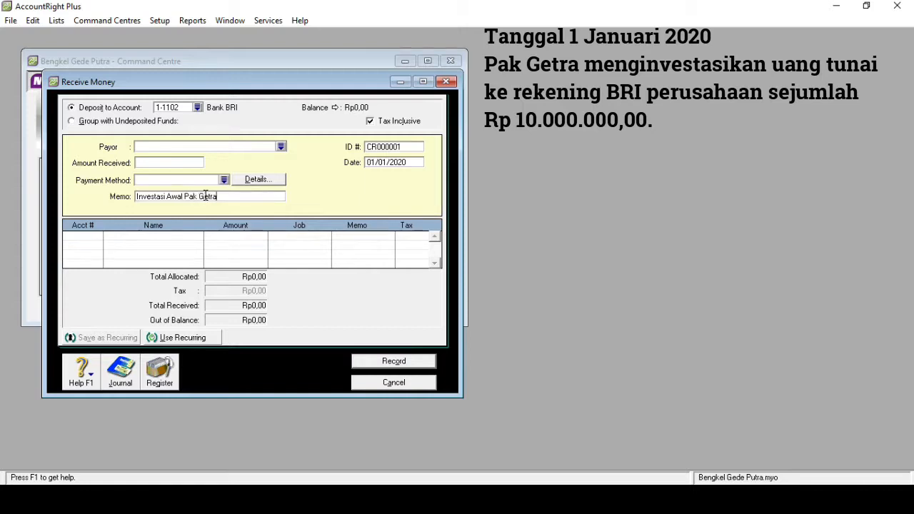
Enter Rp10.000.000,00 as the amount received
{"action": "left_click", "coordinate": [165, 162]}
{"action": "type", "text": "10.00"}
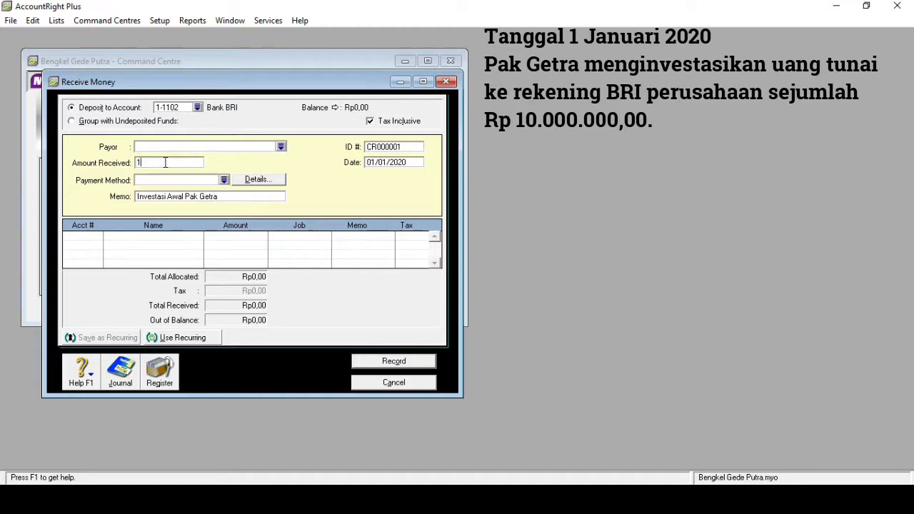
{"action": "type", "text": "0.00"}
{"action": "type", "text": "0000"}
{"action": "key", "text": "Tab"}
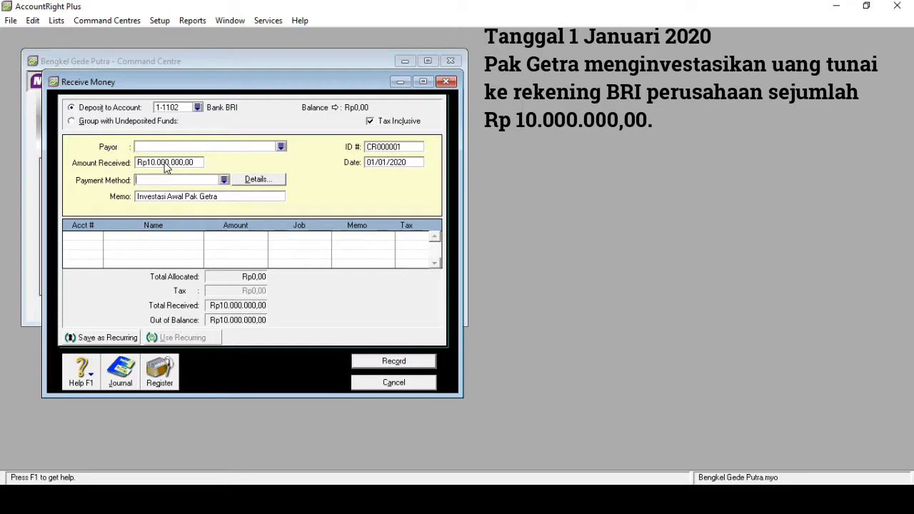
{"action": "key", "text": "Tab"}
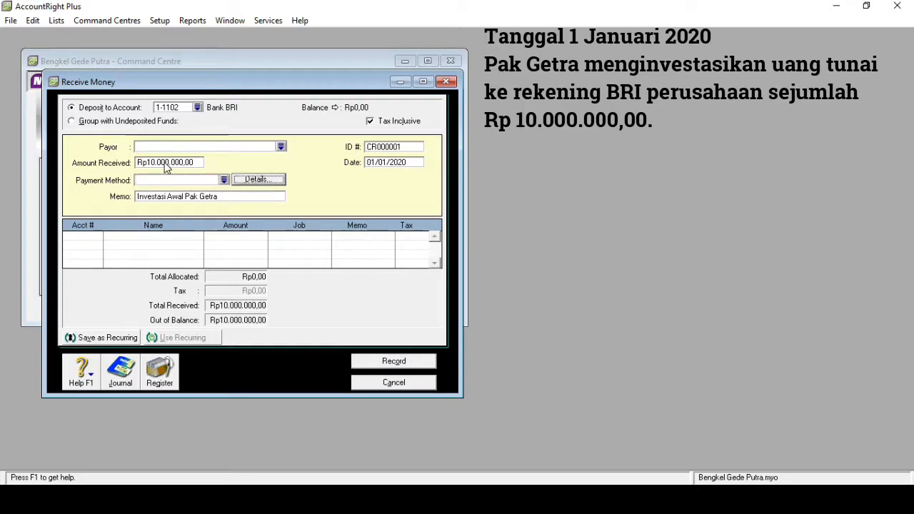
{"action": "key", "text": "Tab"}
{"action": "key", "text": "Tab"}
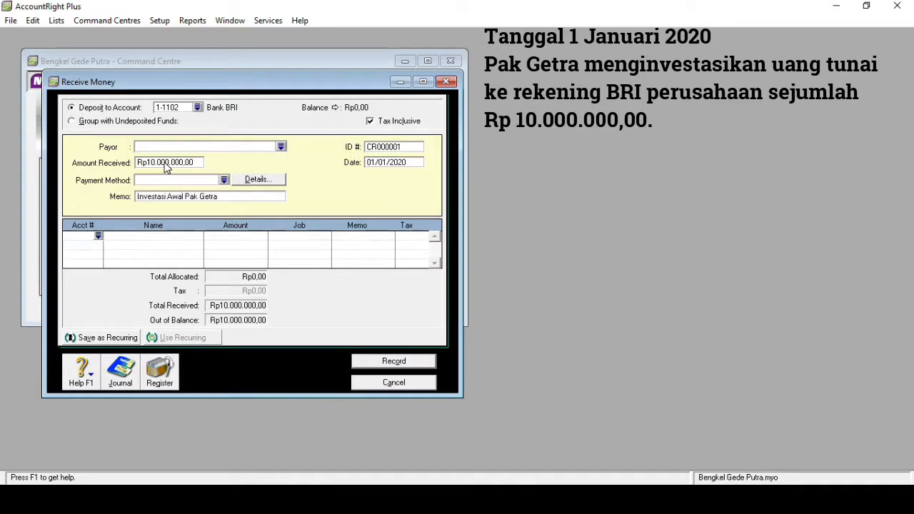
Allocate the Rp10.000.000,00 receipt to capital account 3-1100, untick Tax Inclusive, record it, and close Receive Money
{"action": "left_click", "coordinate": [102, 235]}
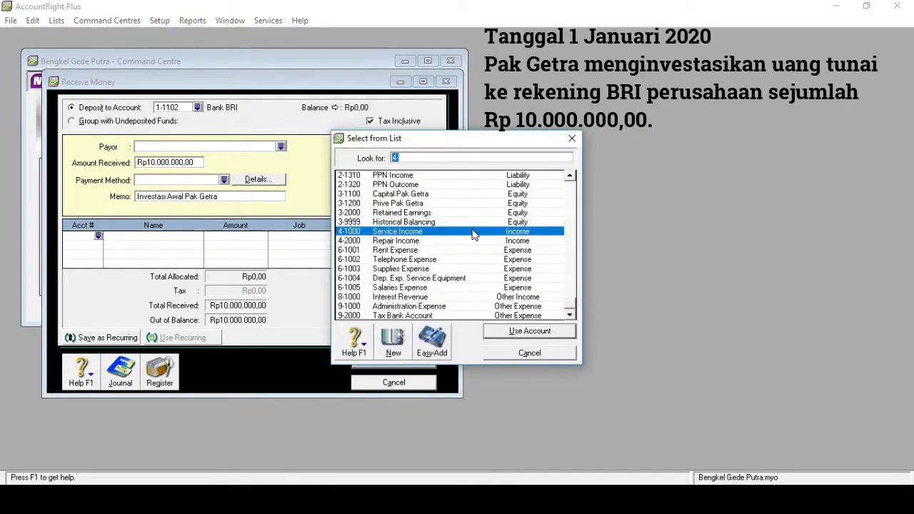
{"action": "type", "text": "3-1100"}
{"action": "key", "text": "Return"}
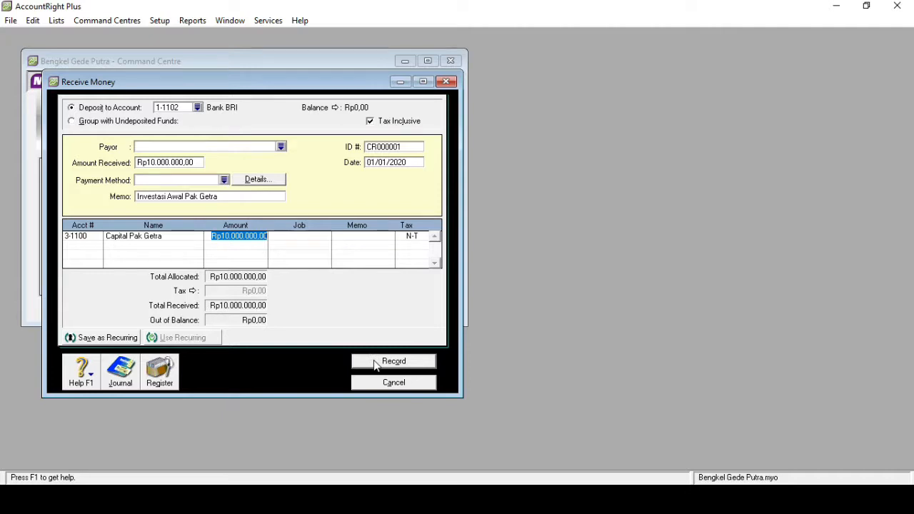
{"action": "left_click", "coordinate": [371, 121]}
{"action": "left_click", "coordinate": [387, 360]}
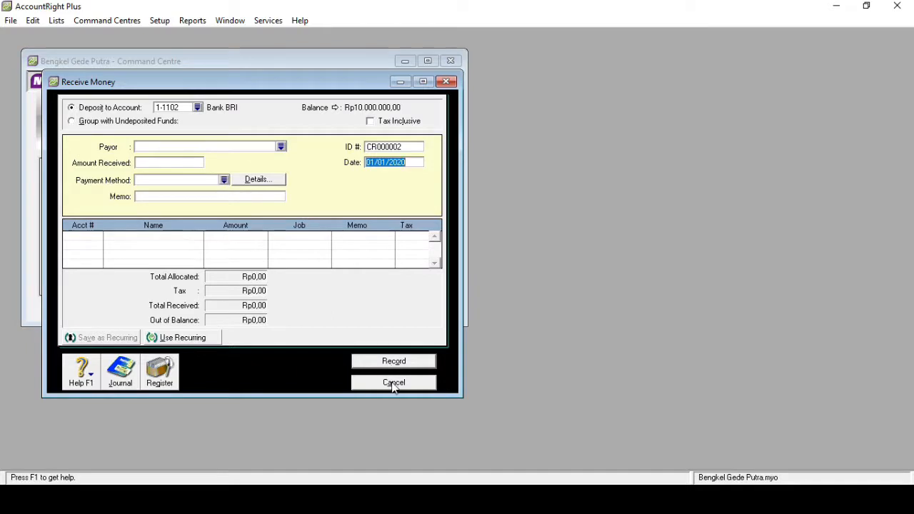
{"action": "left_click", "coordinate": [446, 83]}
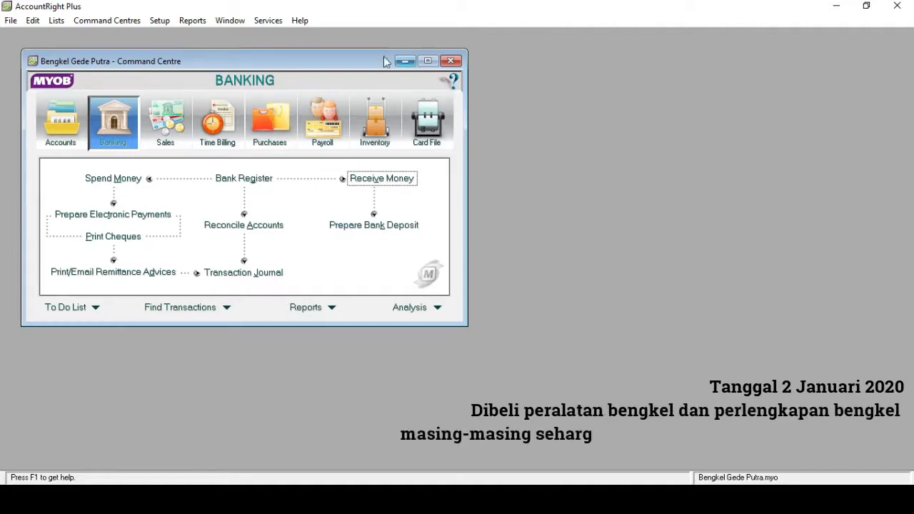
Open a blank Spend Money form from the Banking Command Centre
{"action": "left_click", "coordinate": [116, 179]}
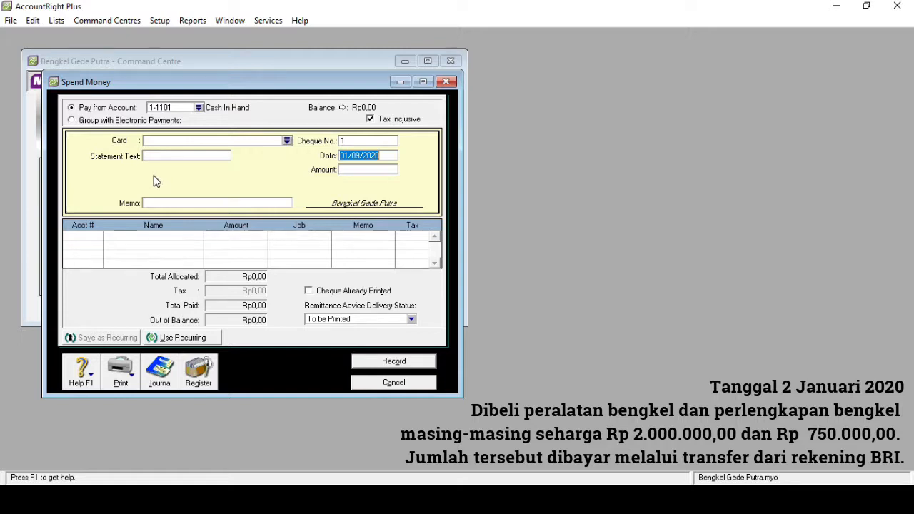
Pay from 1-1102 Bank BRI and set the payment date to 02/01/2020
{"action": "left_click", "coordinate": [199, 107]}
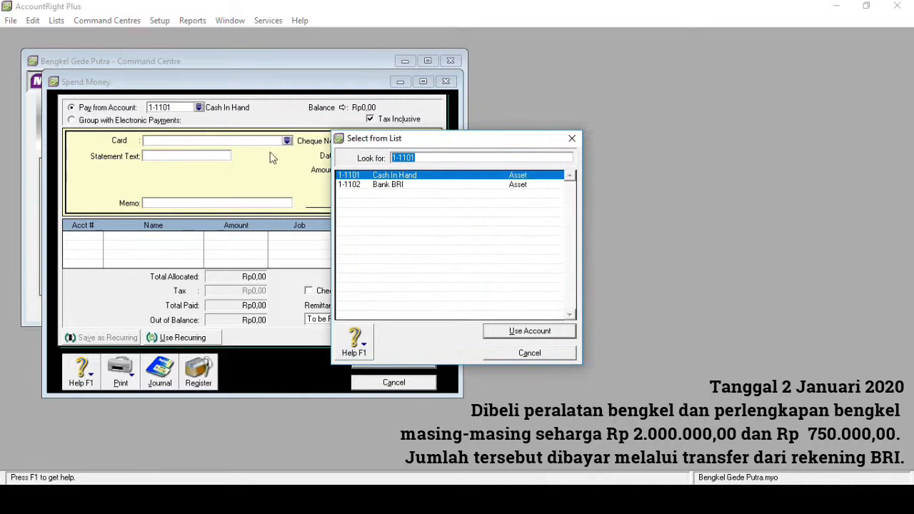
{"action": "double_click", "coordinate": [375, 185]}
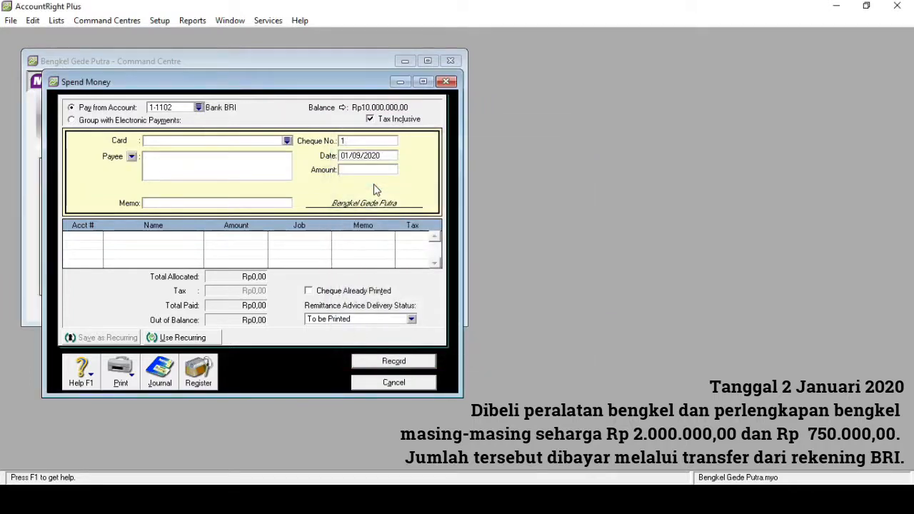
{"action": "left_click", "coordinate": [349, 155]}
{"action": "left_click", "coordinate": [348, 155]}
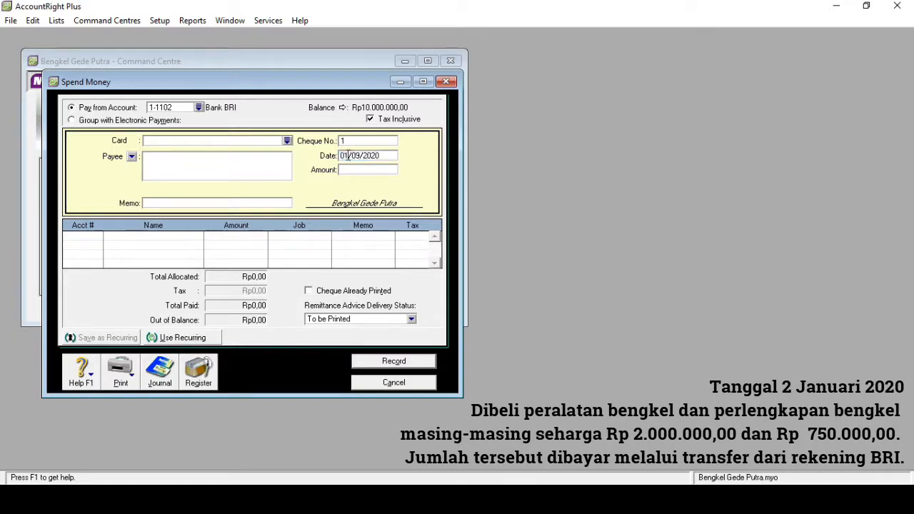
{"action": "key", "text": "BackSpace"}
{"action": "type", "text": "2"}
{"action": "key", "text": "BackSpace"}
{"action": "type", "text": "1"}
Enter amount Rp2.750.000,00 and memo 'Membeli Peralatan dan Perlengkapan Bengkel'
{"action": "left_click", "coordinate": [350, 171]}
{"action": "type", "text": "27"}
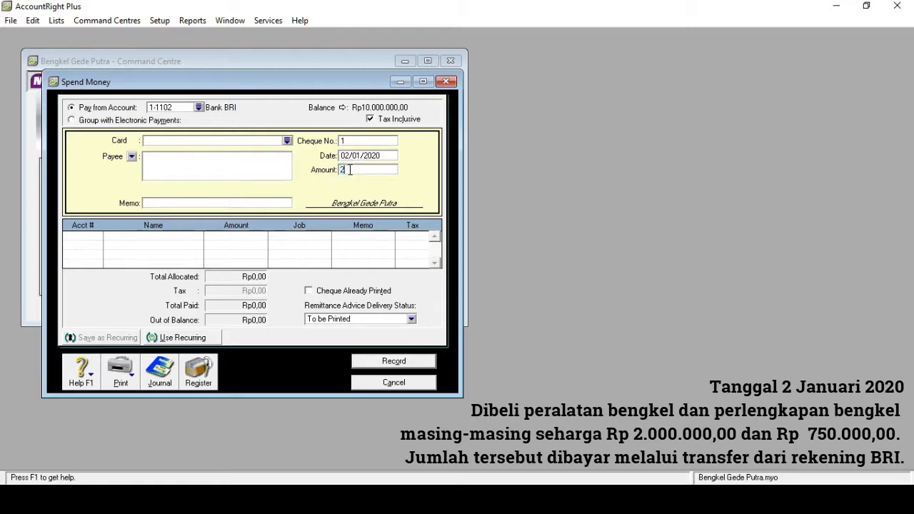
{"action": "type", "text": "50000"}
{"action": "key", "text": "Tab"}
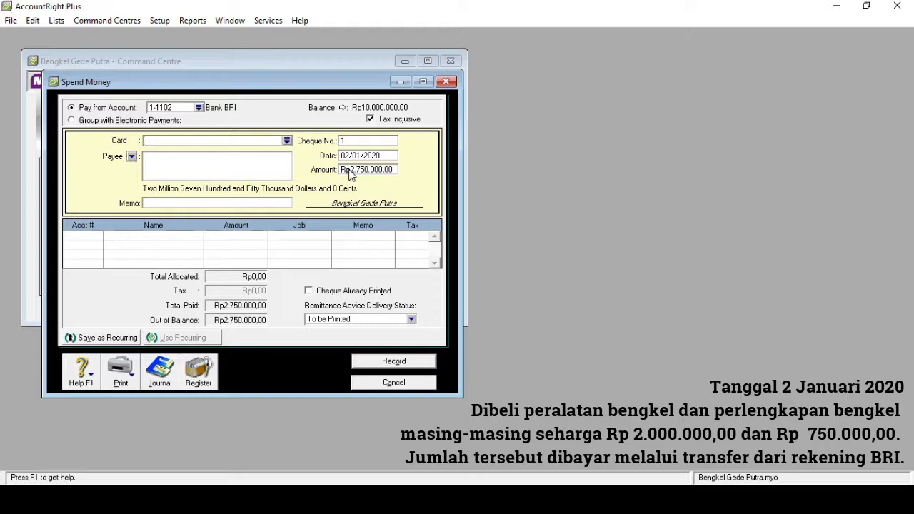
{"action": "left_click", "coordinate": [180, 204]}
{"action": "type", "text": "Membeli Peralatan dan P"}
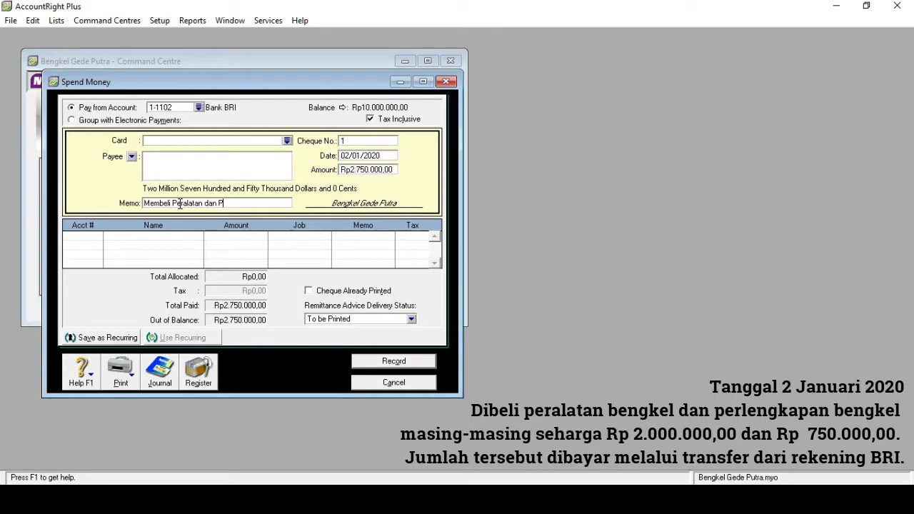
{"action": "type", "text": "erlengkapan Ben"}
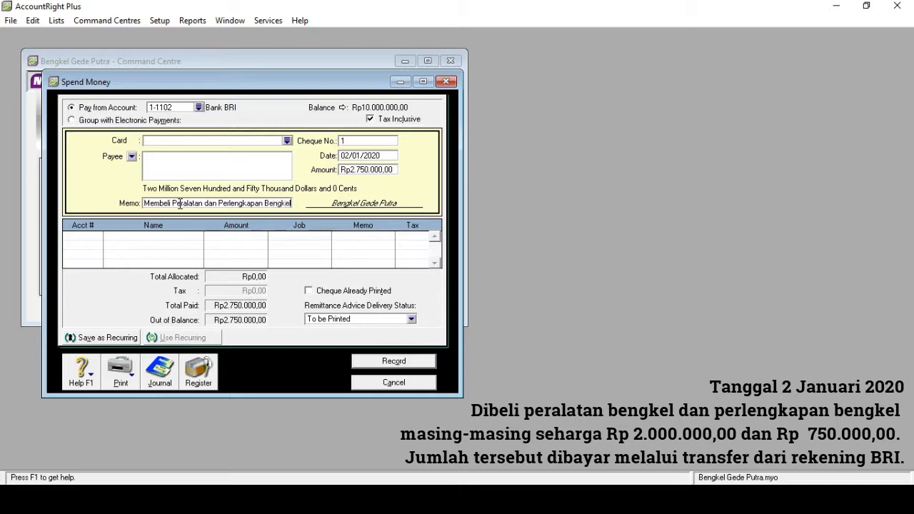
{"action": "type", "text": "gkel"}
Allocate Rp750.000 of the payment to 1-1300 Supplies on the first line
{"action": "left_click", "coordinate": [91, 237]}
{"action": "type", "text": "6"}
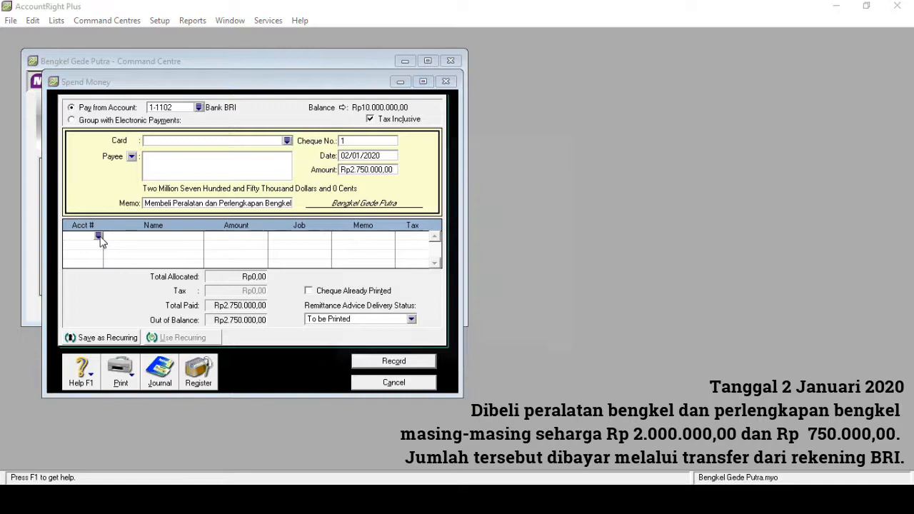
{"action": "type", "text": "1"}
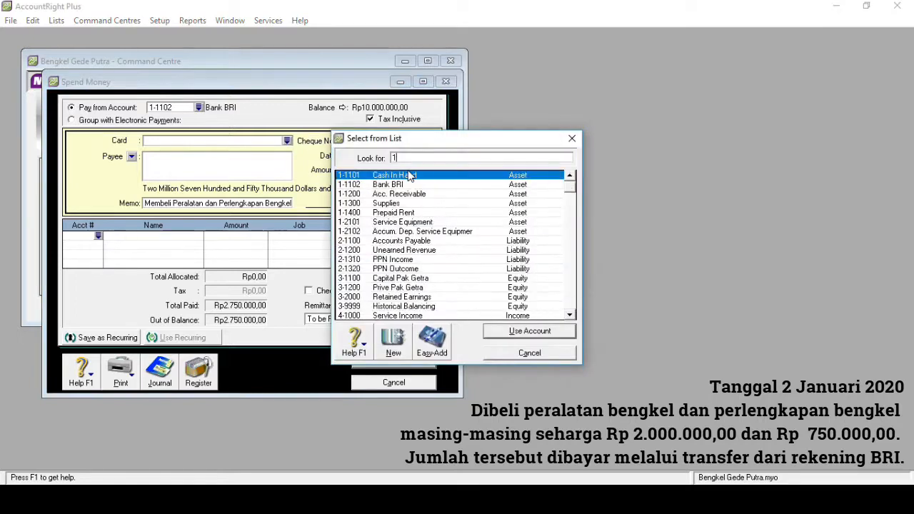
{"action": "double_click", "coordinate": [399, 204]}
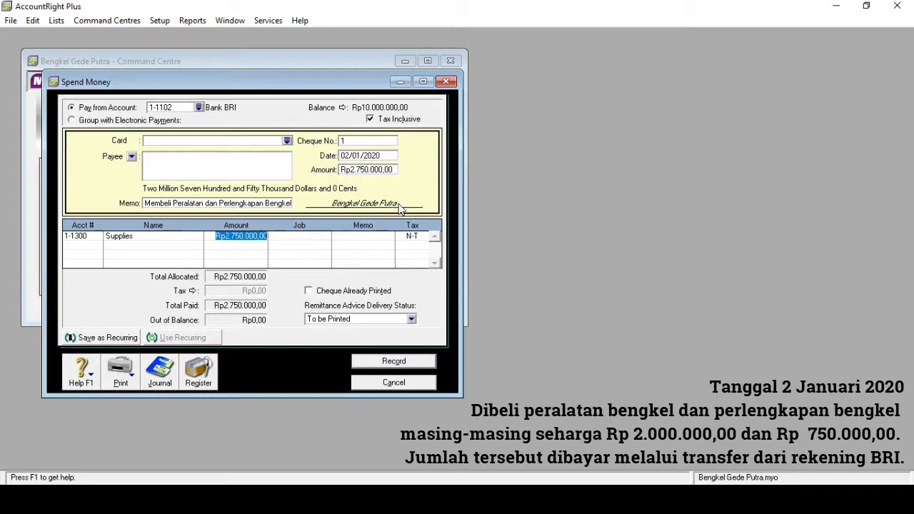
{"action": "type", "text": "750"}
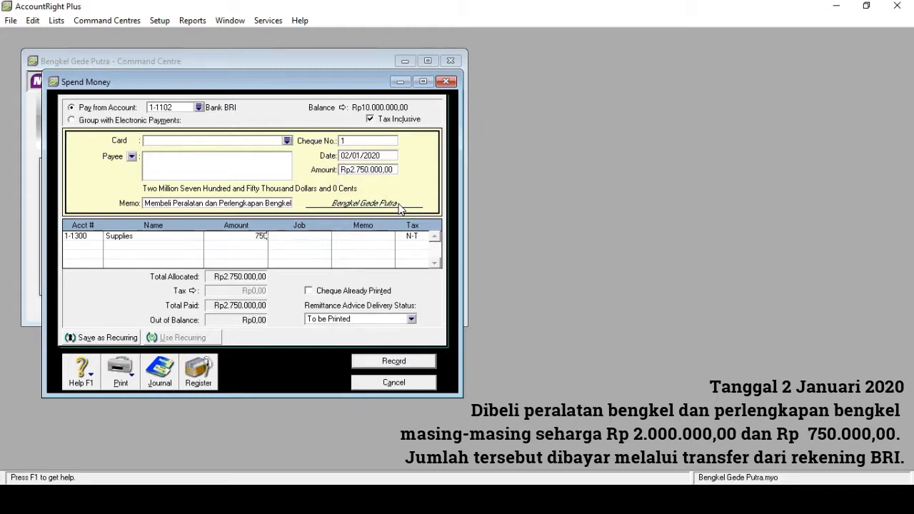
{"action": "type", "text": "000"}
{"action": "key", "text": "Tab"}
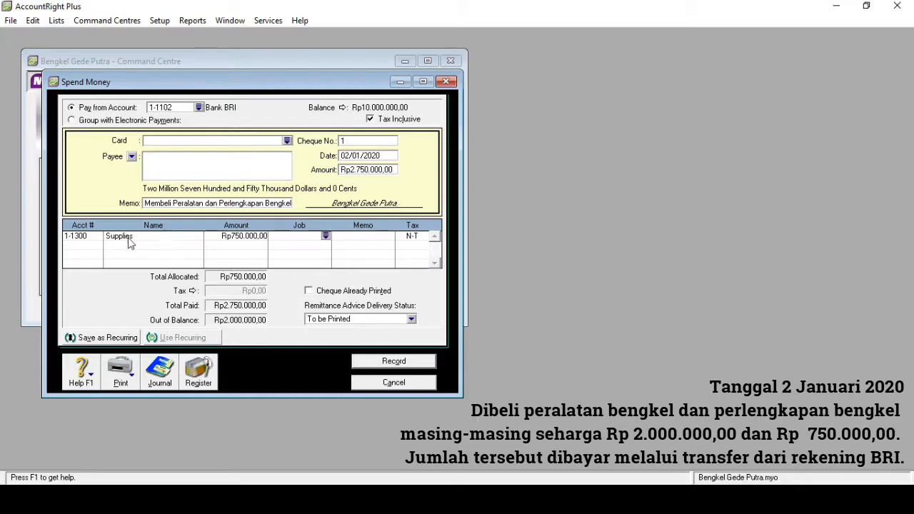
Add 1-2101 Service Equipment for Rp2.000.000, untick Tax Inclusive, and record the payment
{"action": "left_click", "coordinate": [94, 244]}
{"action": "type", "text": "6"}
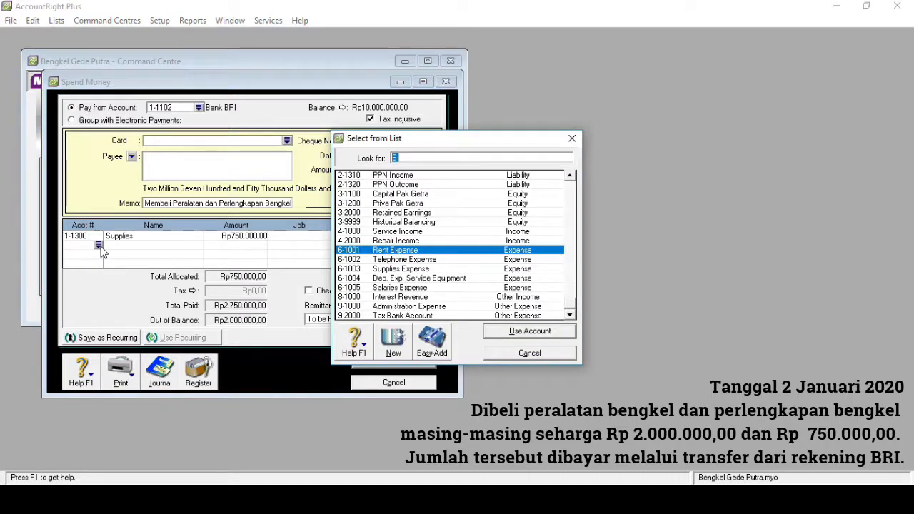
{"action": "type", "text": "1"}
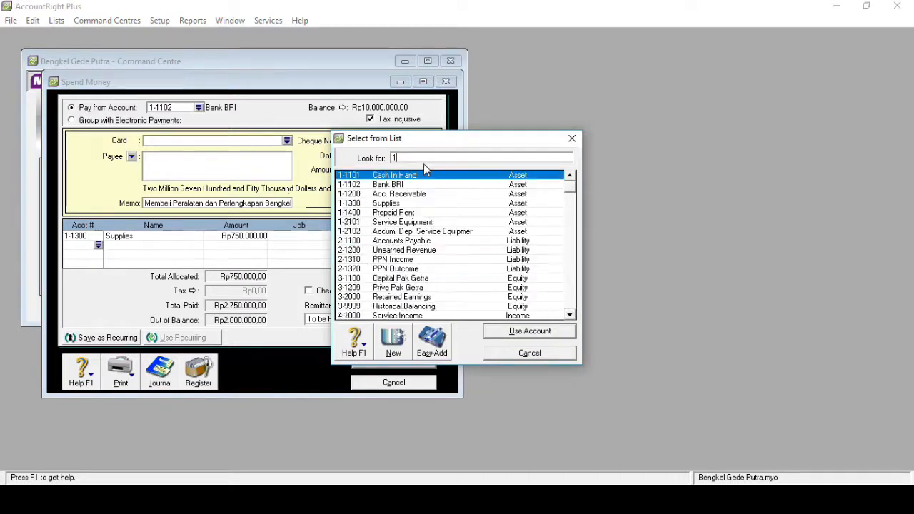
{"action": "left_click", "coordinate": [416, 223]}
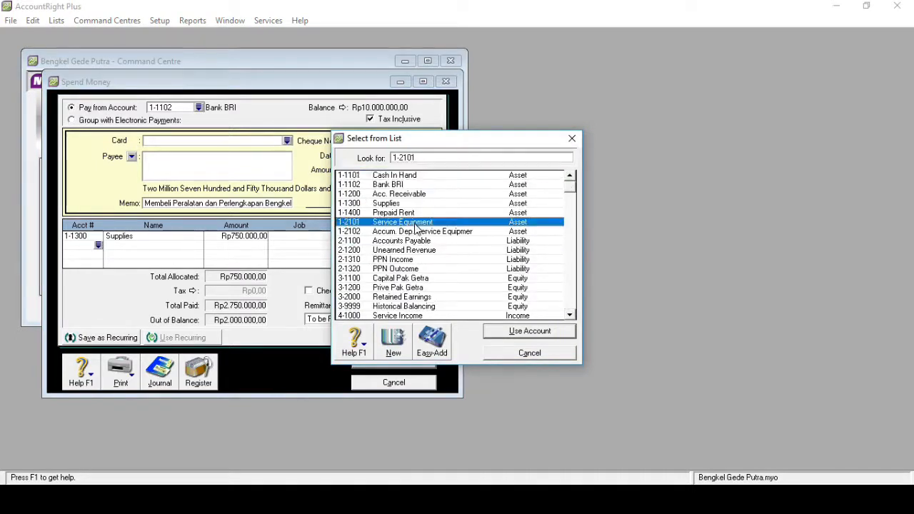
{"action": "double_click", "coordinate": [415, 224]}
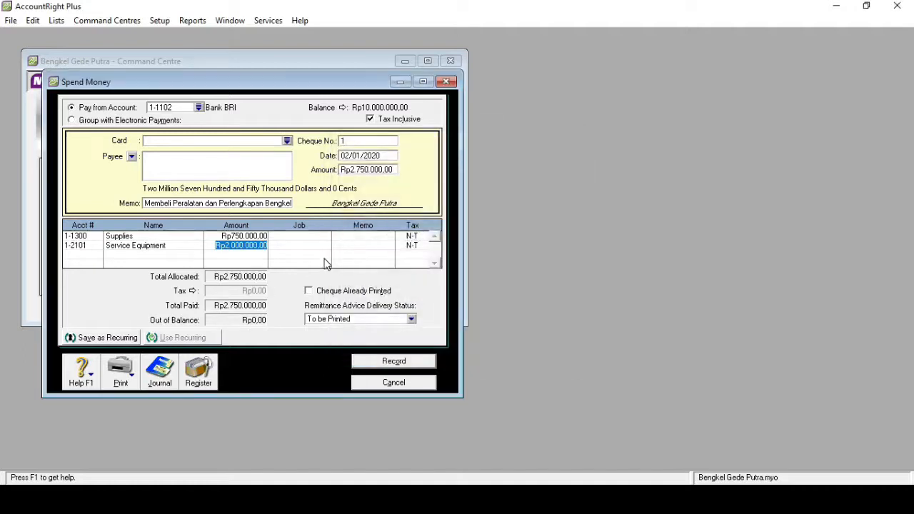
{"action": "left_click", "coordinate": [371, 120]}
{"action": "left_click", "coordinate": [391, 361]}
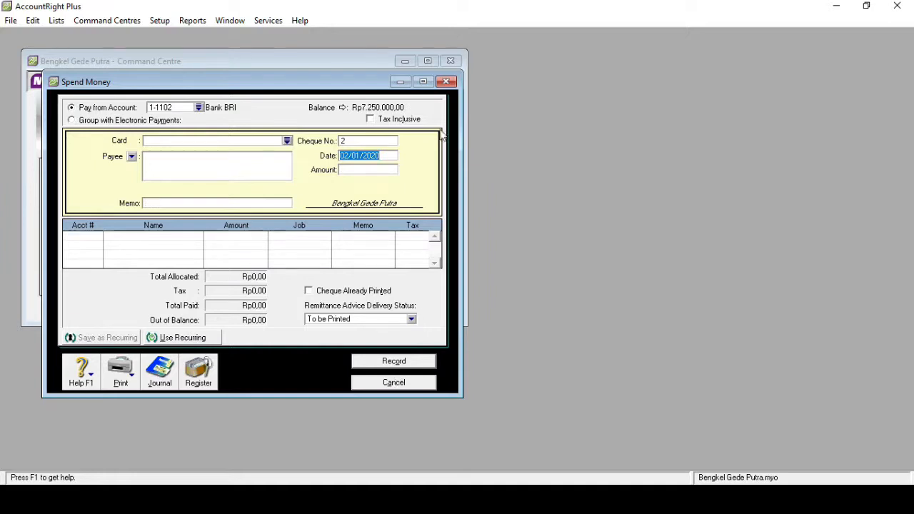
Close the current Spend Money window and open a fresh blank Spend Money form
{"action": "left_click", "coordinate": [446, 82]}
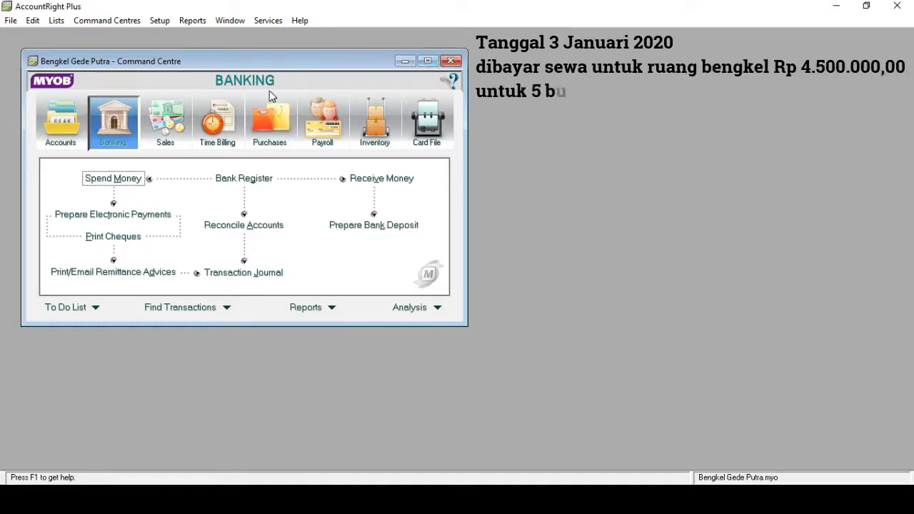
{"action": "left_click", "coordinate": [114, 179]}
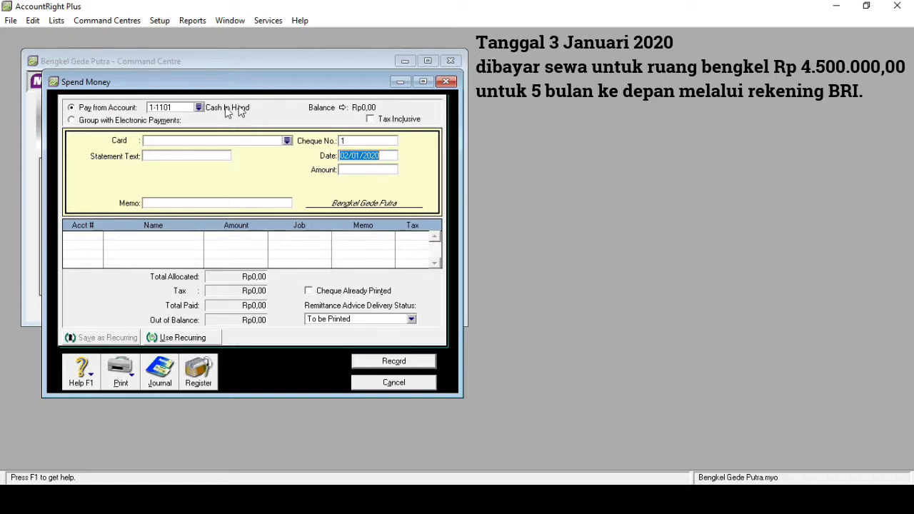
Pay from 1-1102 Bank BRI with memo 'Membayar Sewa Bengkel'
{"action": "left_click", "coordinate": [199, 107]}
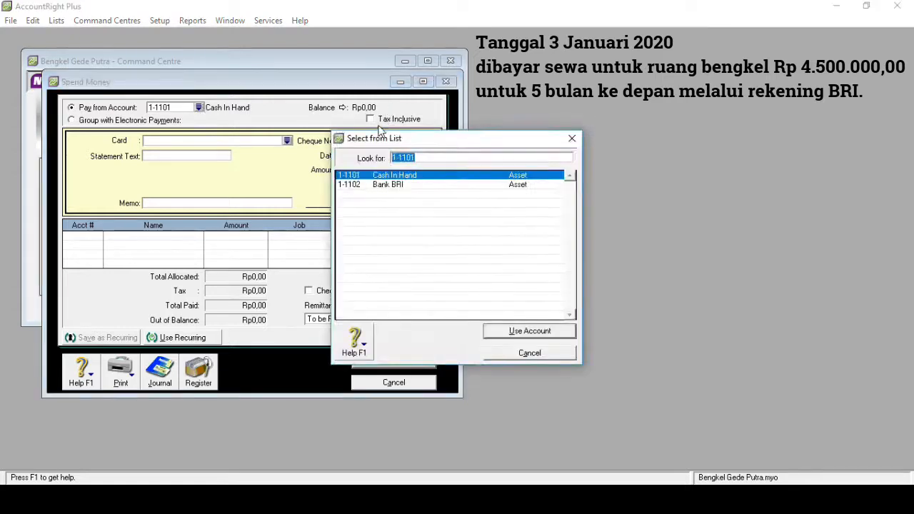
{"action": "double_click", "coordinate": [393, 184]}
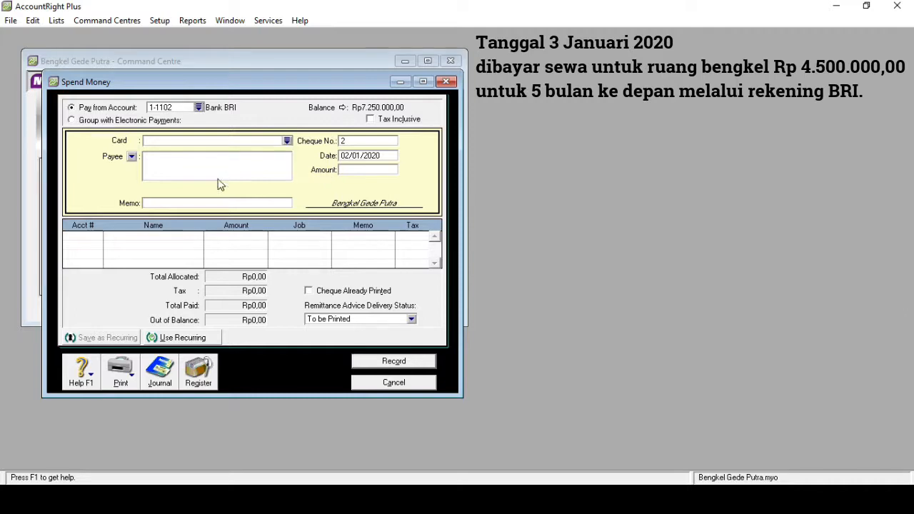
{"action": "left_click", "coordinate": [178, 204]}
{"action": "type", "text": "Membayar Sewa Bengkel"}
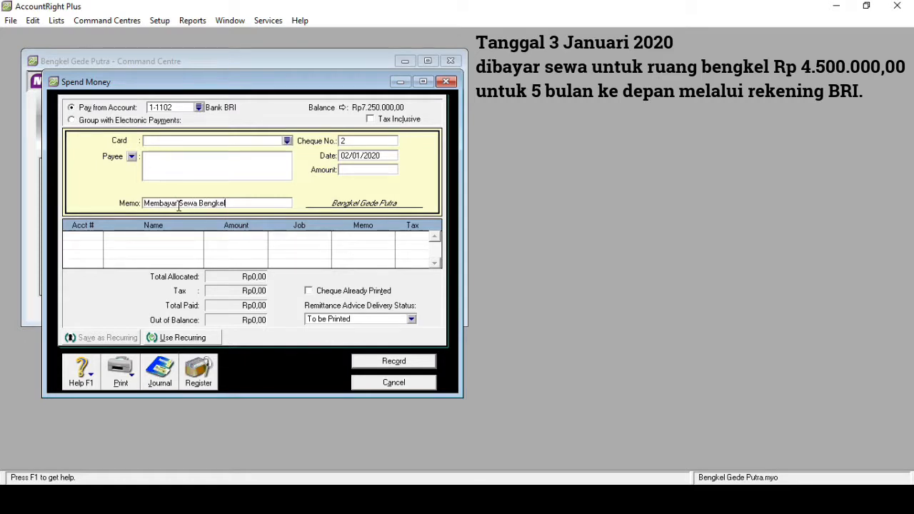
Set the date to 03/01/2020 and the amount to Rp4.500.000
{"action": "left_click", "coordinate": [350, 157]}
{"action": "left_click", "coordinate": [343, 155]}
{"action": "key", "text": "BackSpace"}
{"action": "type", "text": "3"}
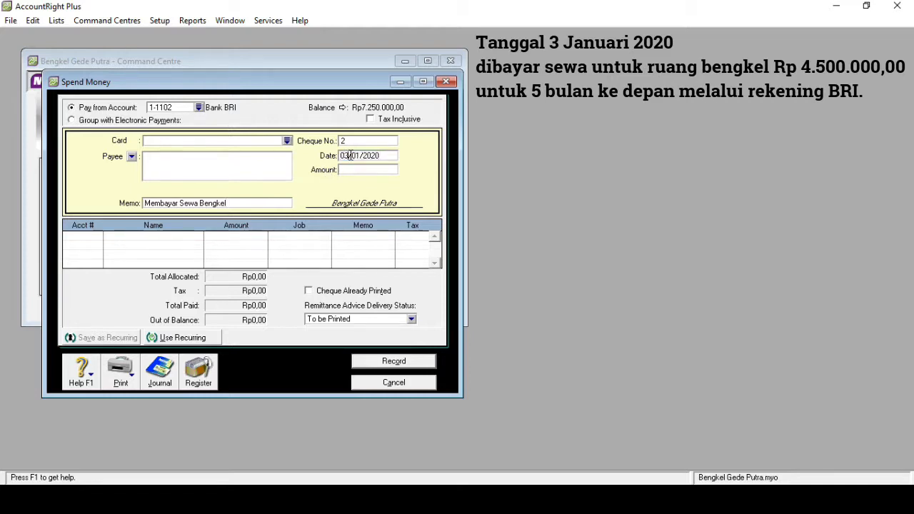
{"action": "left_click", "coordinate": [352, 171]}
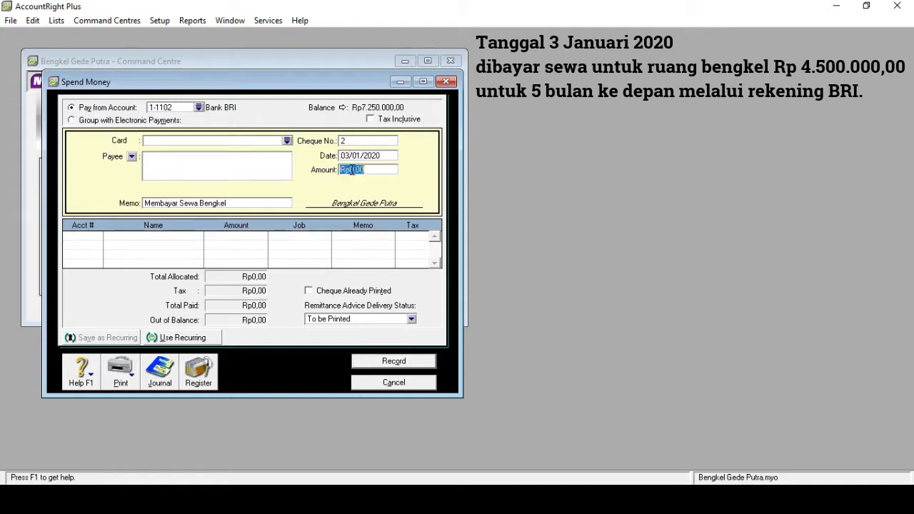
{"action": "type", "text": "4500000"}
{"action": "key", "text": "Tab"}
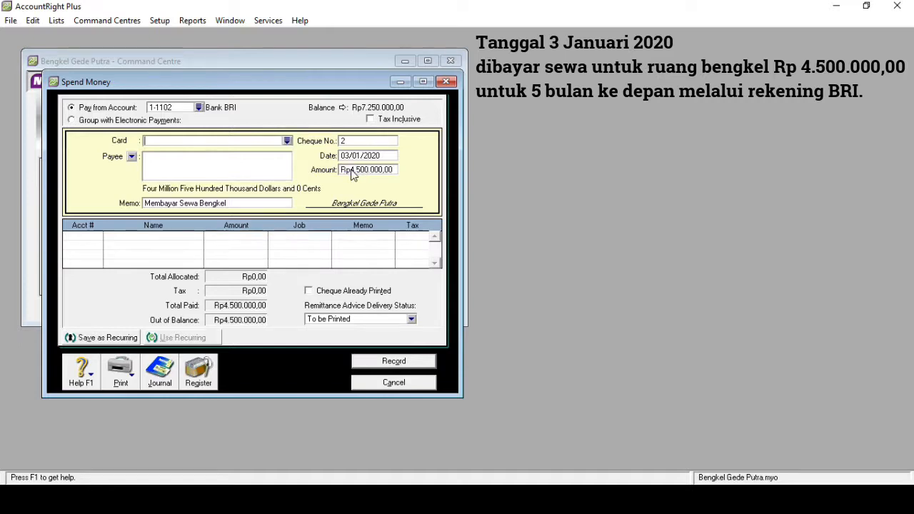
Allocate the Rp4.500.000 rent payment to 1-1400 Prepaid Rent, record it, and close Spend Money
{"action": "left_click", "coordinate": [96, 241]}
{"action": "type", "text": "6"}
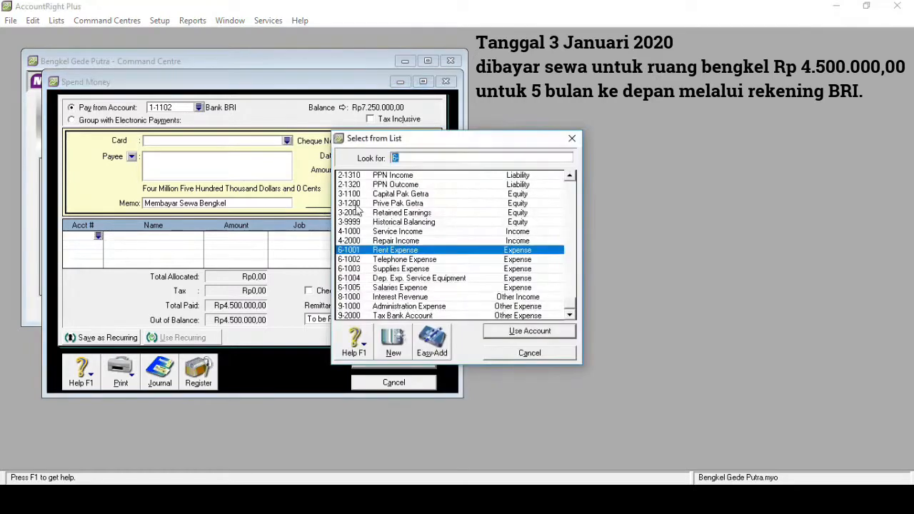
{"action": "type", "text": "1"}
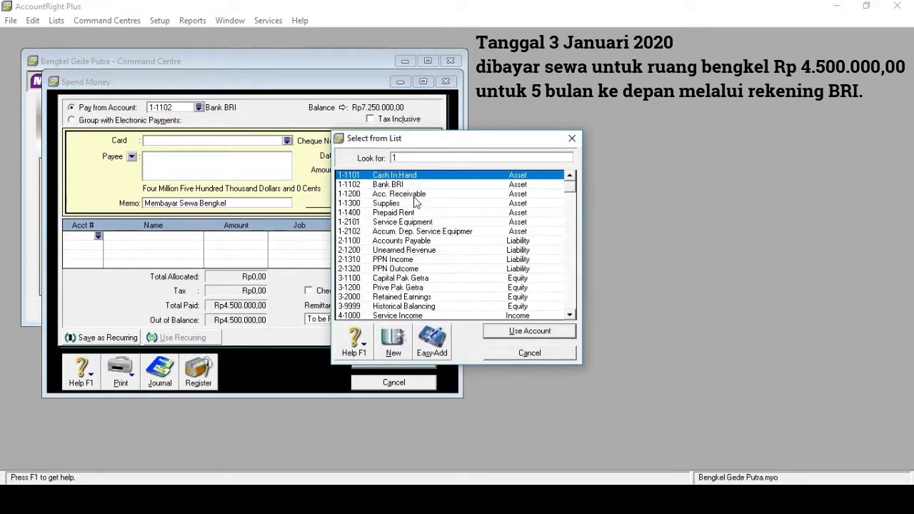
{"action": "type", "text": "-1400"}
{"action": "key", "text": "Return"}
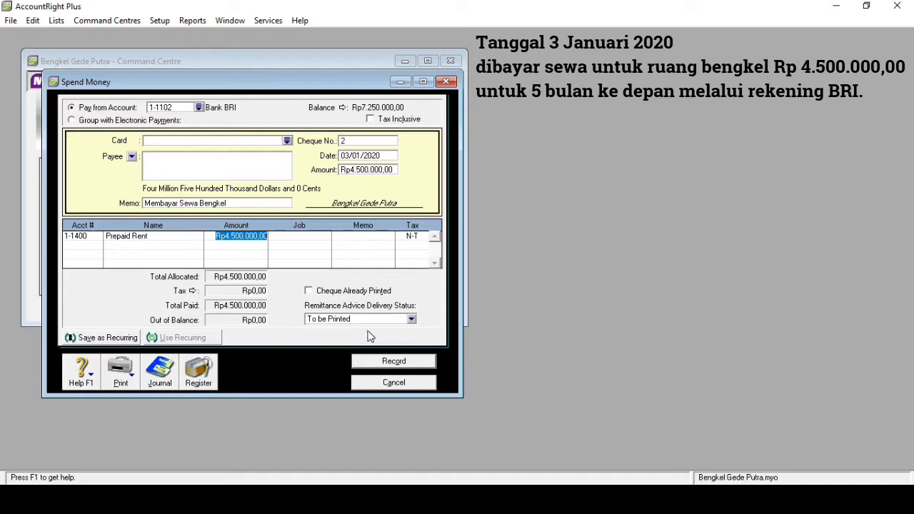
{"action": "left_click", "coordinate": [374, 362]}
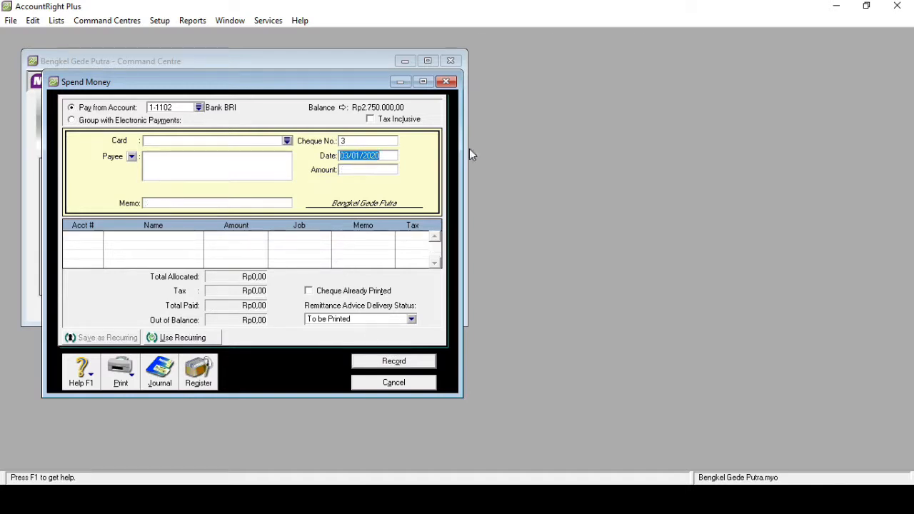
{"action": "left_click", "coordinate": [448, 82]}
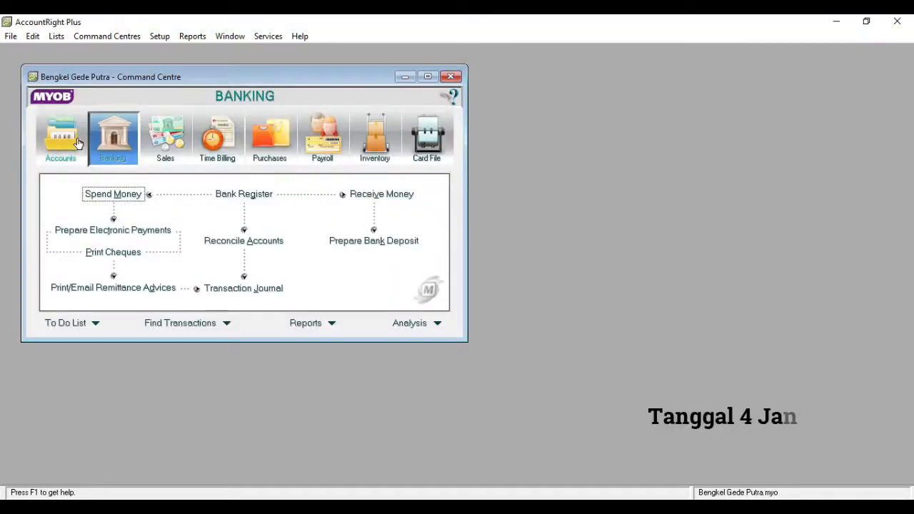
Open a new Record Journal Entry from Accounts and date it 04/01/2020
{"action": "left_click", "coordinate": [79, 144]}
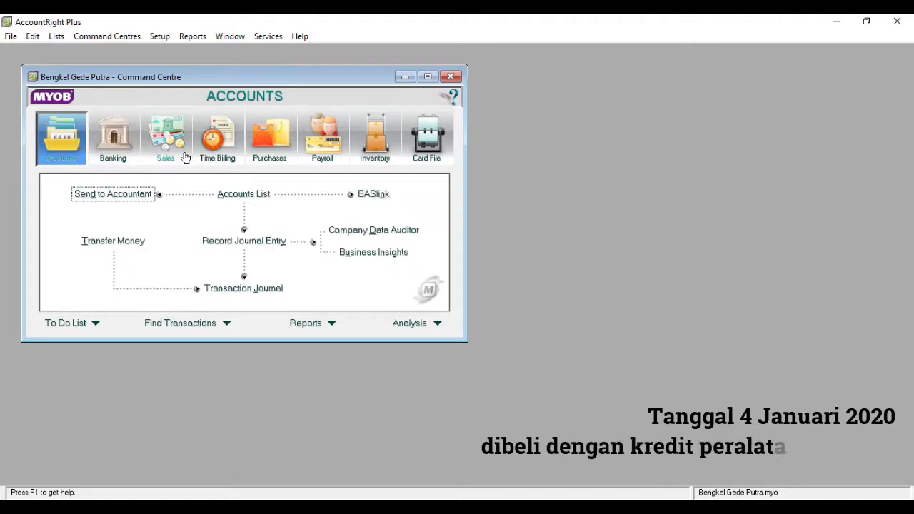
{"action": "left_click", "coordinate": [243, 242]}
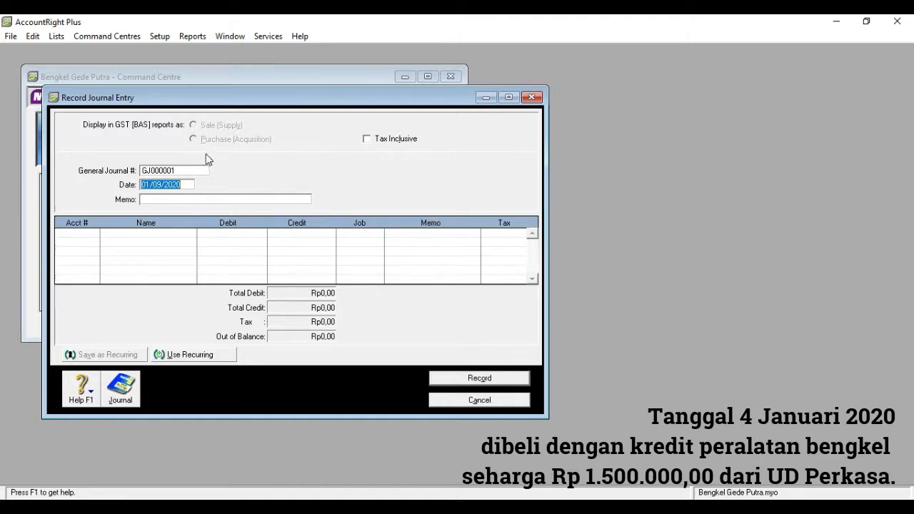
{"action": "left_click", "coordinate": [150, 184]}
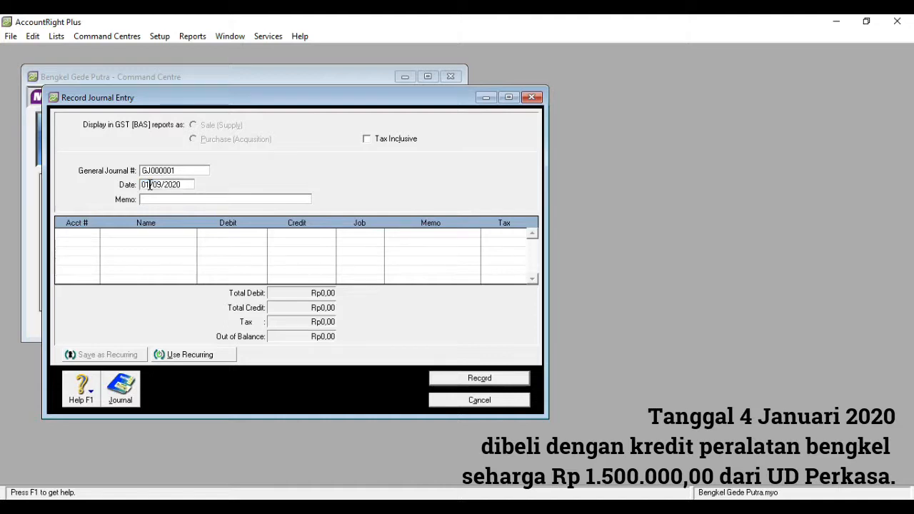
{"action": "key", "text": "BackSpace"}
{"action": "type", "text": "4"}
{"action": "key", "text": "Right"}
{"action": "key", "text": "Right"}
{"action": "key", "text": "Right"}
{"action": "key", "text": "BackSpace"}
{"action": "type", "text": "1"}
Enter the journal memo 'Membeli Peralatan Kredit'
{"action": "left_click", "coordinate": [151, 200]}
{"action": "type", "text": "Membel"}
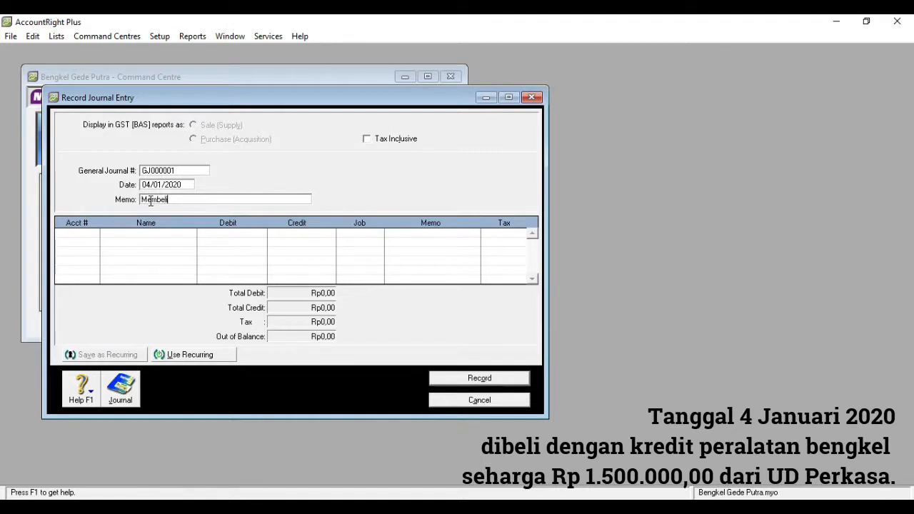
{"action": "type", "text": "eralatan Kredit"}
{"action": "key", "text": "Tab"}
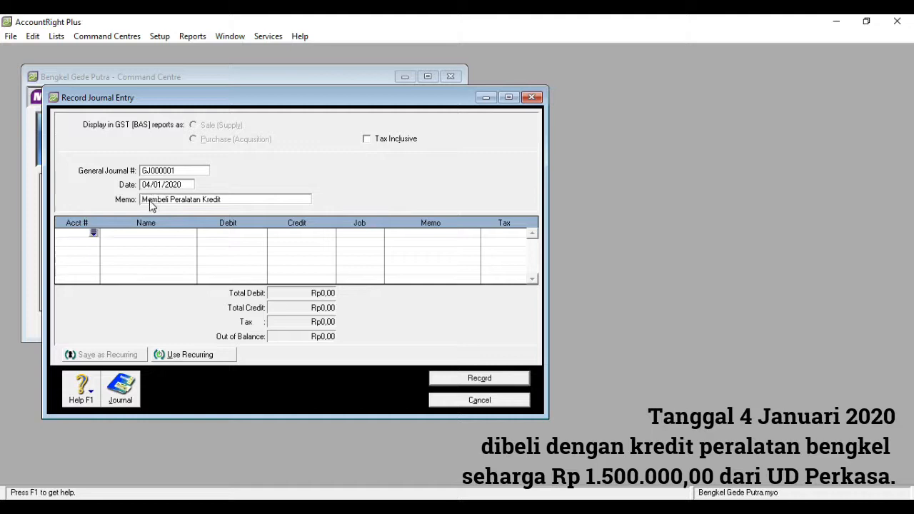
Debit Service Equipment Rp1.500.000,00 on the first journal line
{"action": "left_click", "coordinate": [93, 234]}
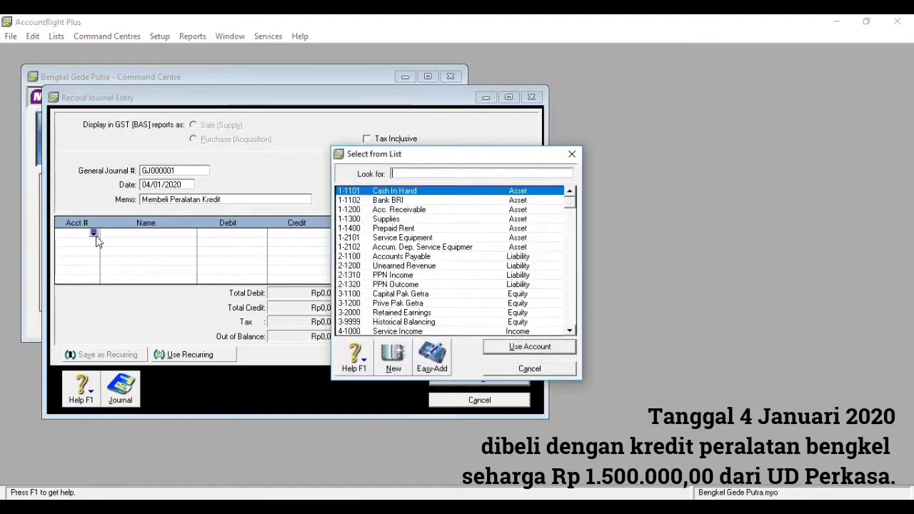
{"action": "double_click", "coordinate": [402, 240]}
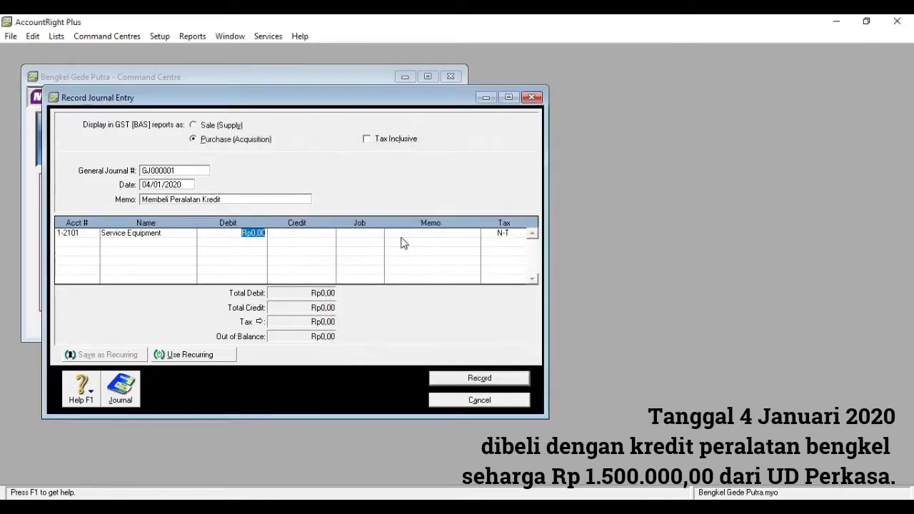
{"action": "type", "text": "1"}
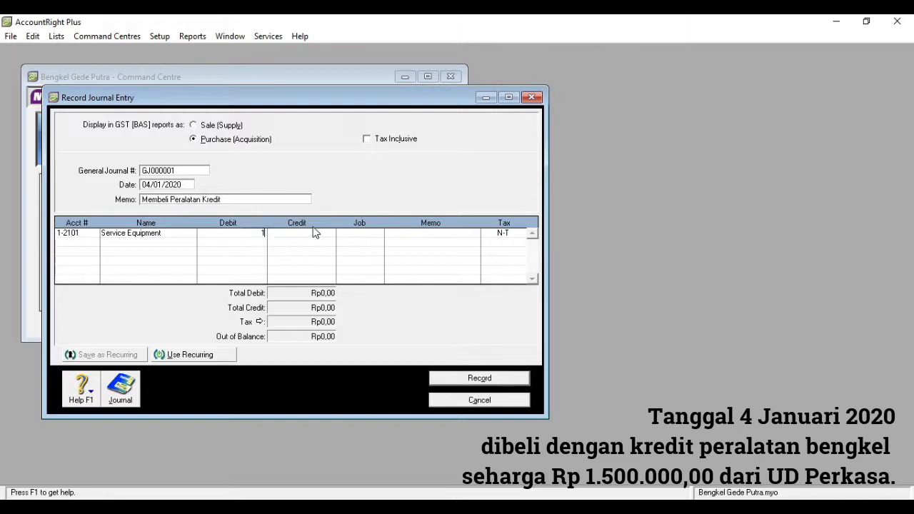
{"action": "type", "text": "500000"}
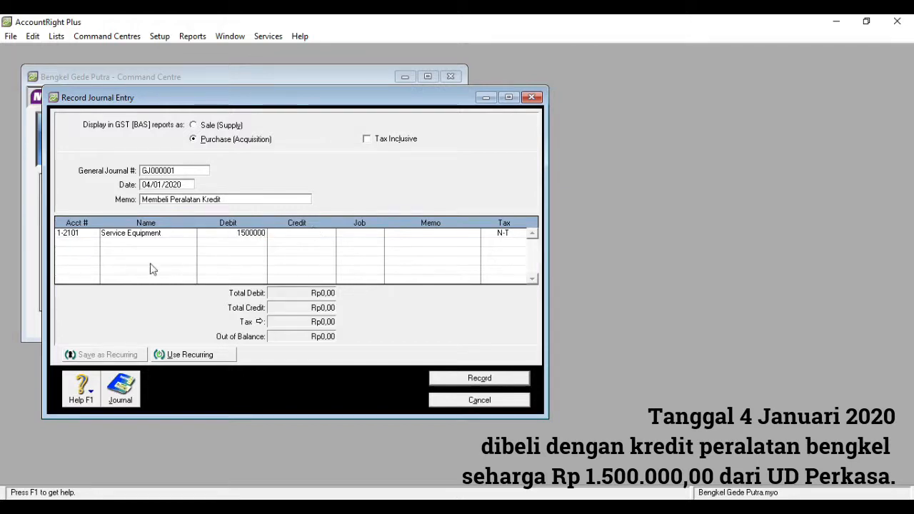
{"action": "left_click", "coordinate": [93, 244]}
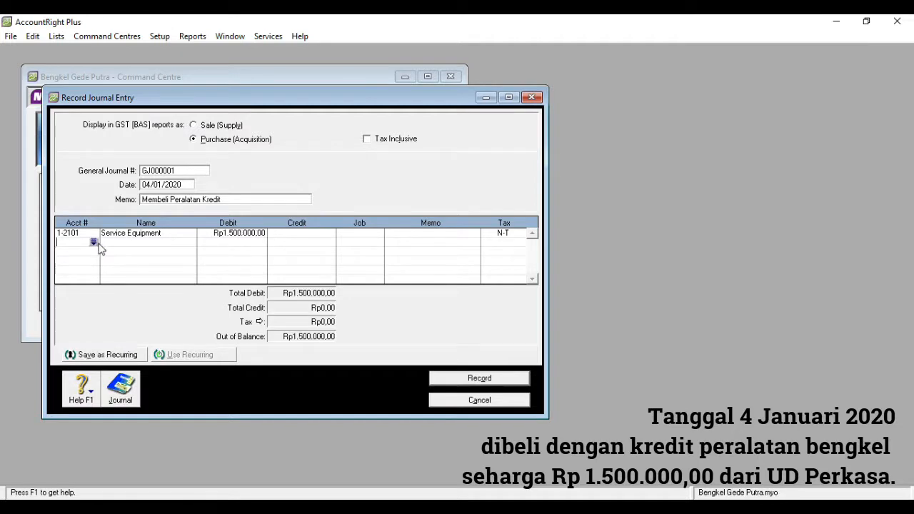
Credit 2-1100 Accounts Payable Rp1.500.000,00, record the balanced journal, and close it
{"action": "left_click", "coordinate": [93, 243]}
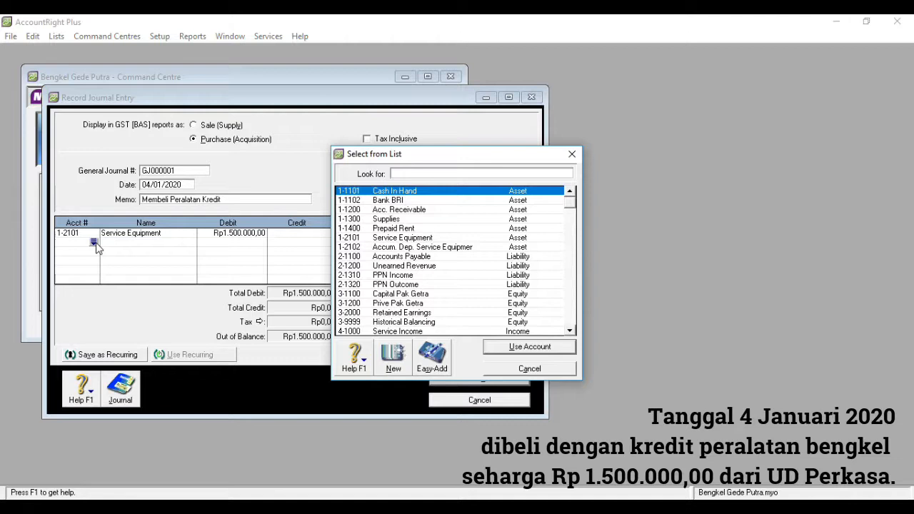
{"action": "double_click", "coordinate": [405, 259]}
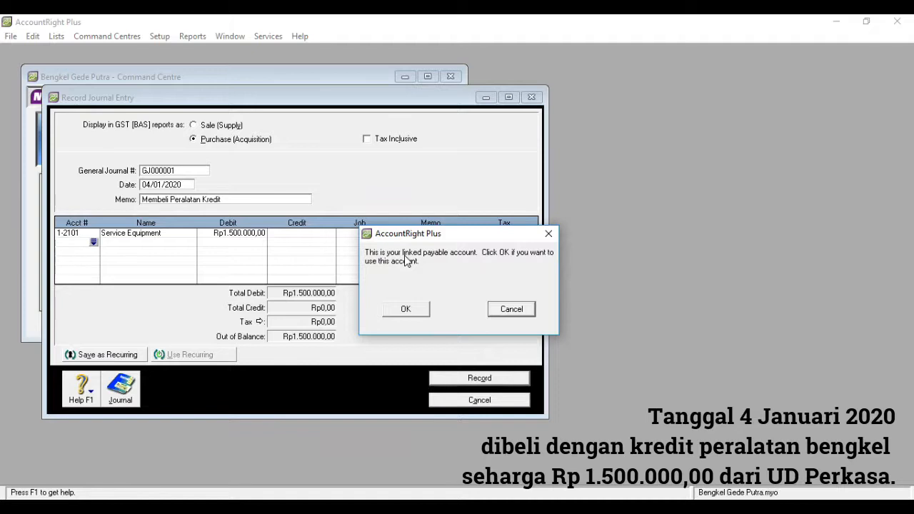
{"action": "left_click", "coordinate": [414, 311]}
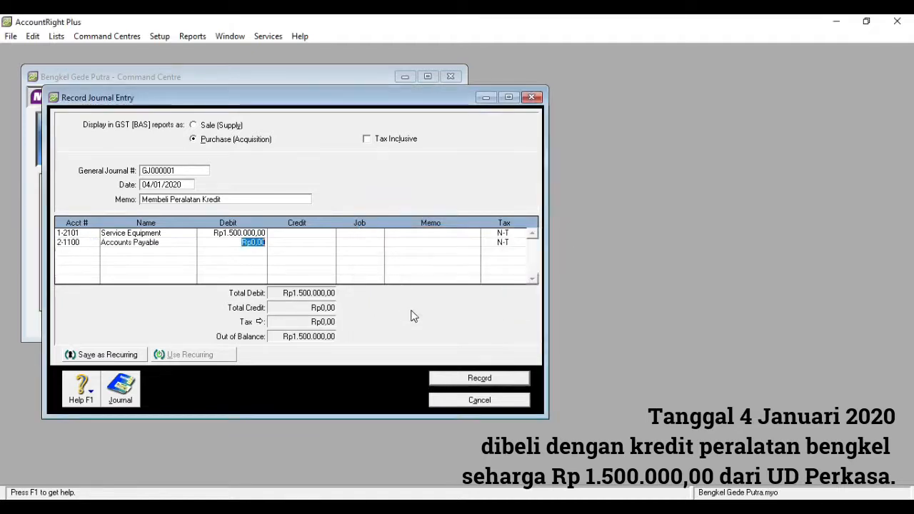
{"action": "left_click", "coordinate": [298, 244]}
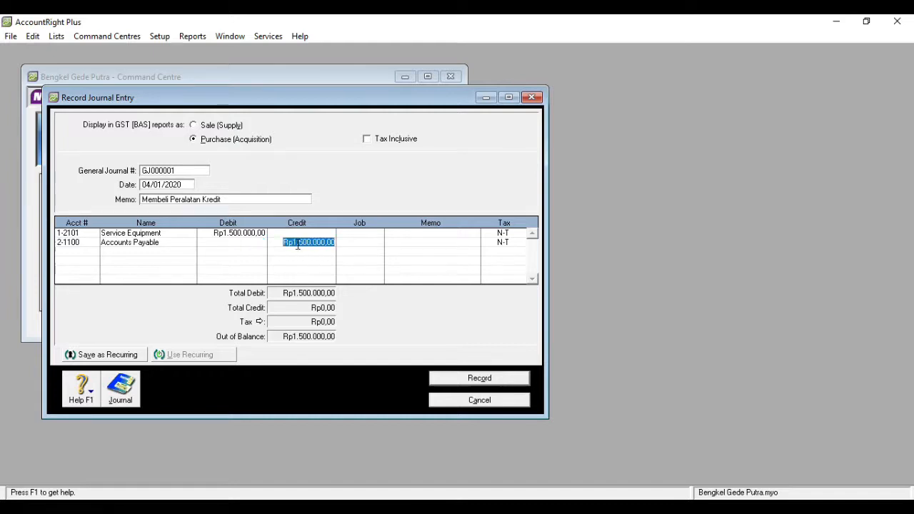
{"action": "left_click", "coordinate": [350, 241]}
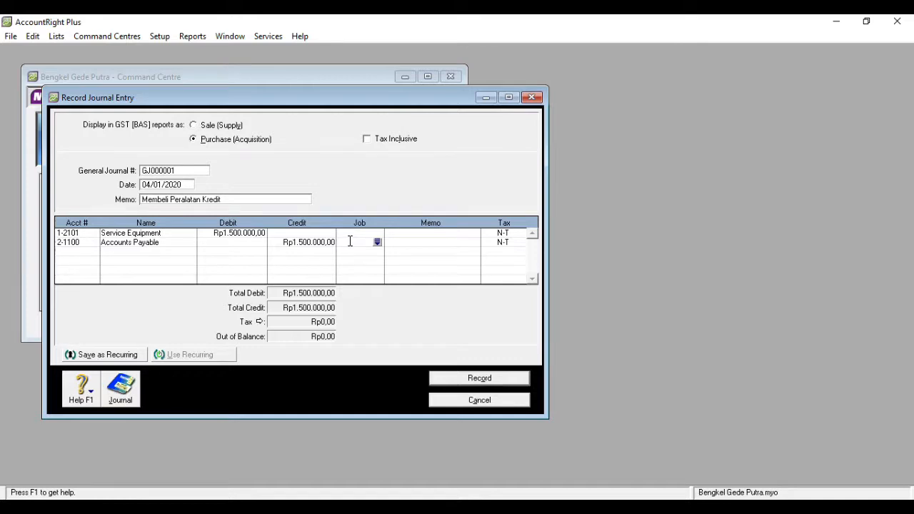
{"action": "left_click", "coordinate": [492, 382]}
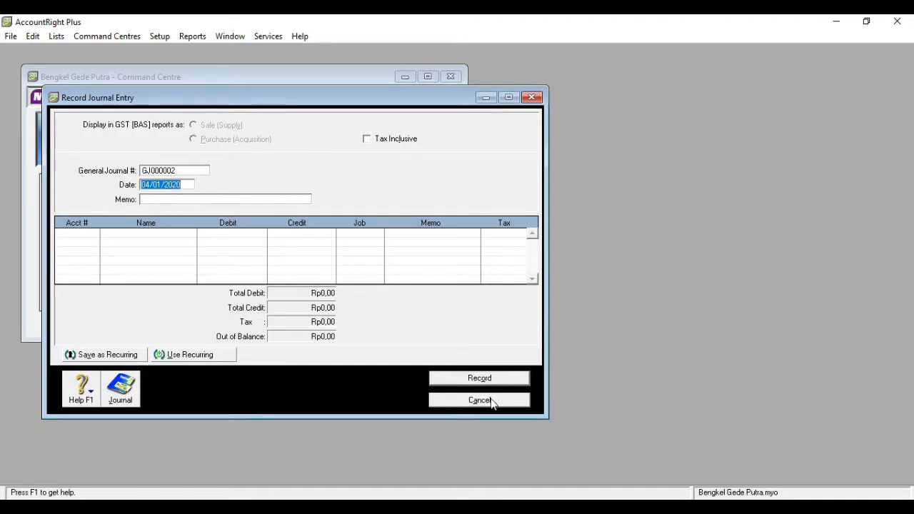
{"action": "left_click", "coordinate": [479, 401]}
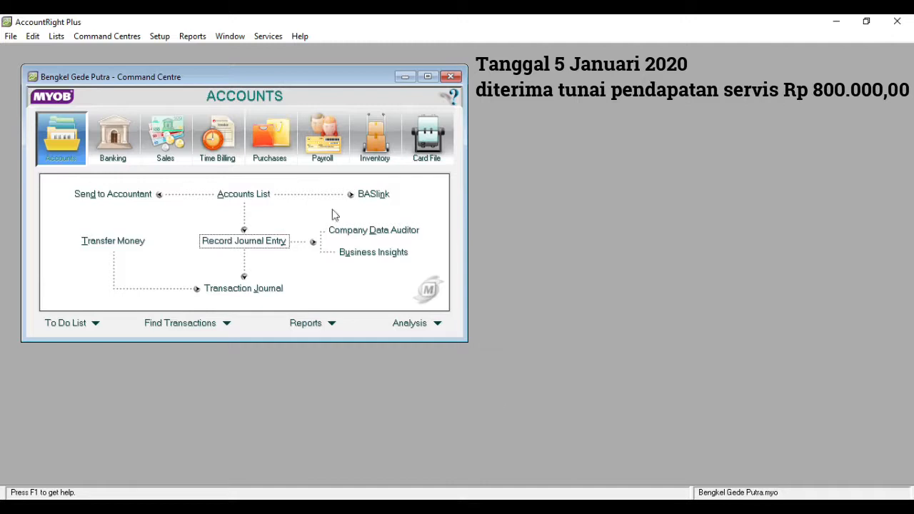
Open a new Receive Money entry from Banking dated 05/01/2020
{"action": "left_click", "coordinate": [124, 152]}
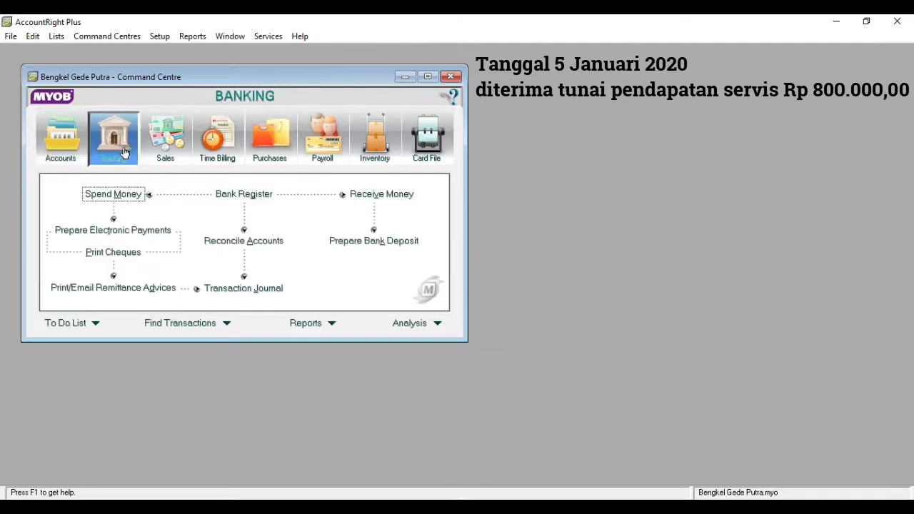
{"action": "left_click", "coordinate": [359, 195]}
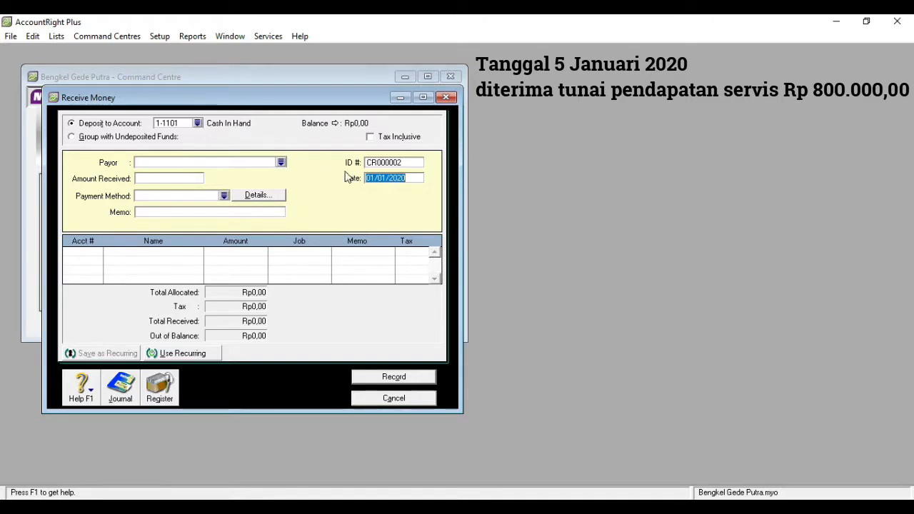
{"action": "left_click", "coordinate": [373, 177]}
{"action": "key", "text": "BackSpace"}
{"action": "type", "text": "5"}
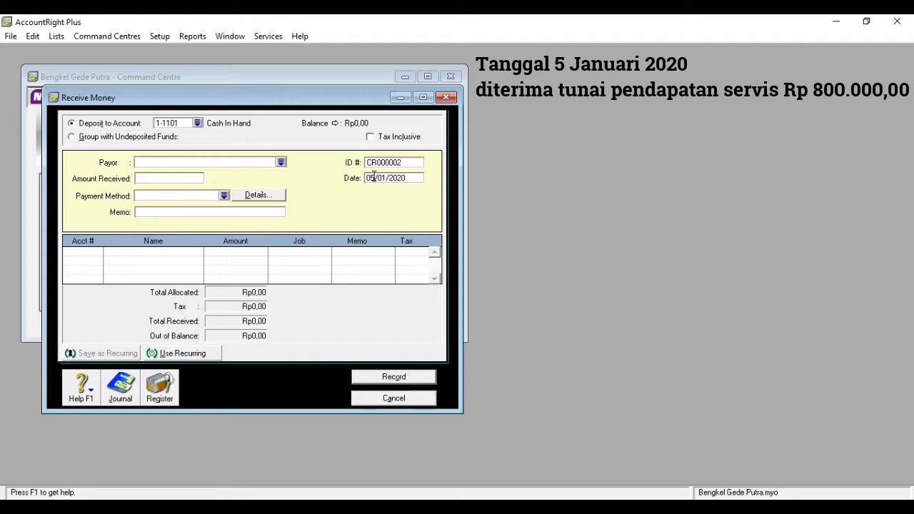
Enter Rp800.000,00 received with memo 'Diterima Tunai Pendapatan Service'
{"action": "left_click", "coordinate": [177, 179]}
{"action": "type", "text": "800000"}
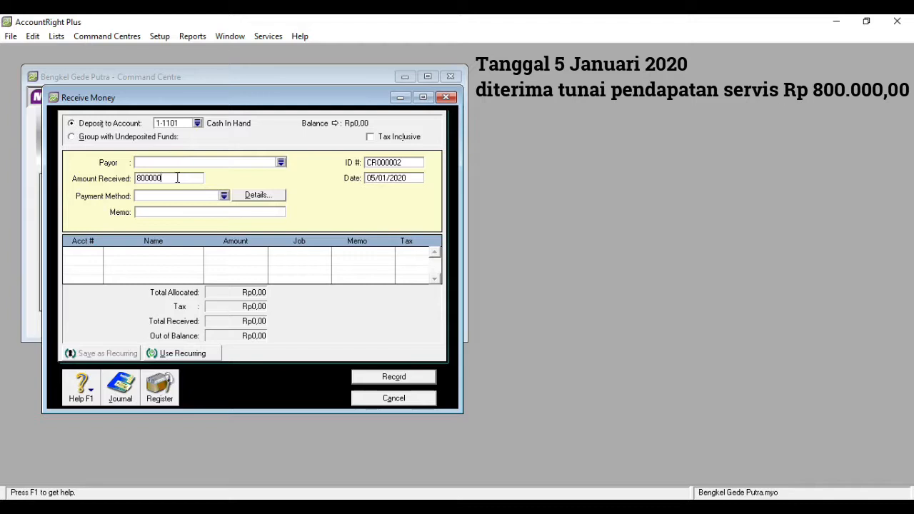
{"action": "left_click", "coordinate": [171, 214]}
{"action": "type", "text": "Diterim"}
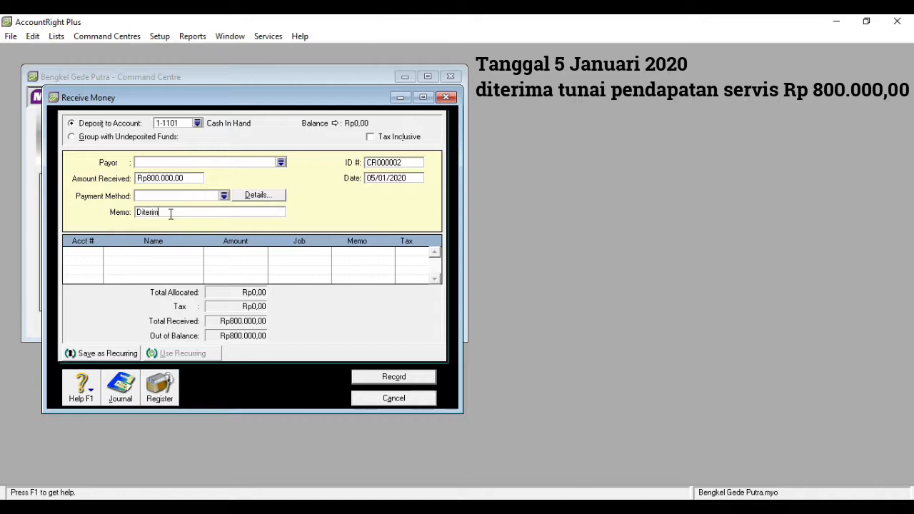
{"action": "type", "text": "a Tunai "}
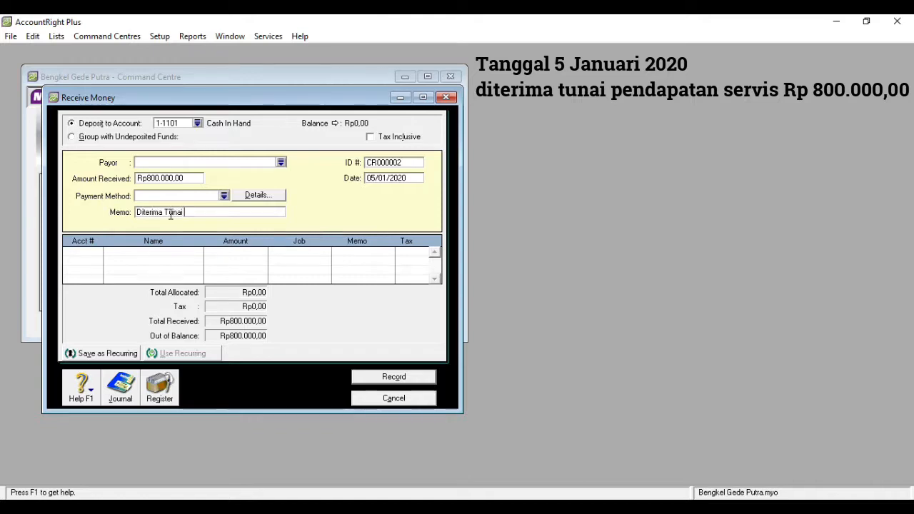
{"action": "type", "text": "Pendapatan"}
{"action": "type", "text": " Serv"}
{"action": "type", "text": "vi"}
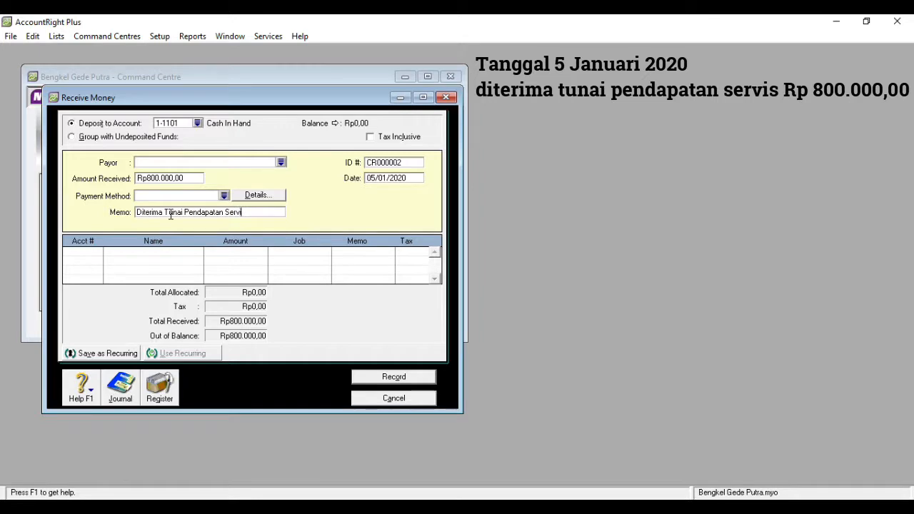
{"action": "key", "text": "Tab"}
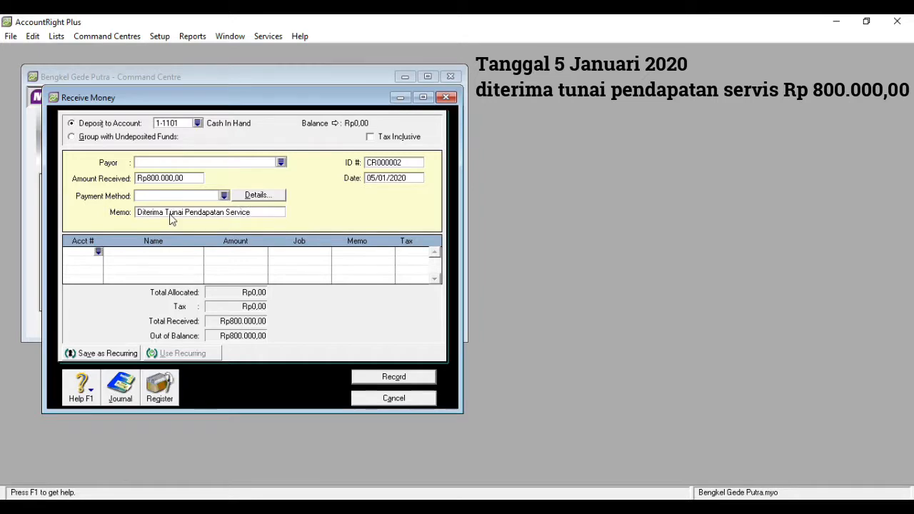
Allocate the Rp800.000,00 cash receipt to 4-1000 Service Income, record it, and close Receive Money
{"action": "left_click", "coordinate": [99, 252]}
{"action": "type", "text": "4"}
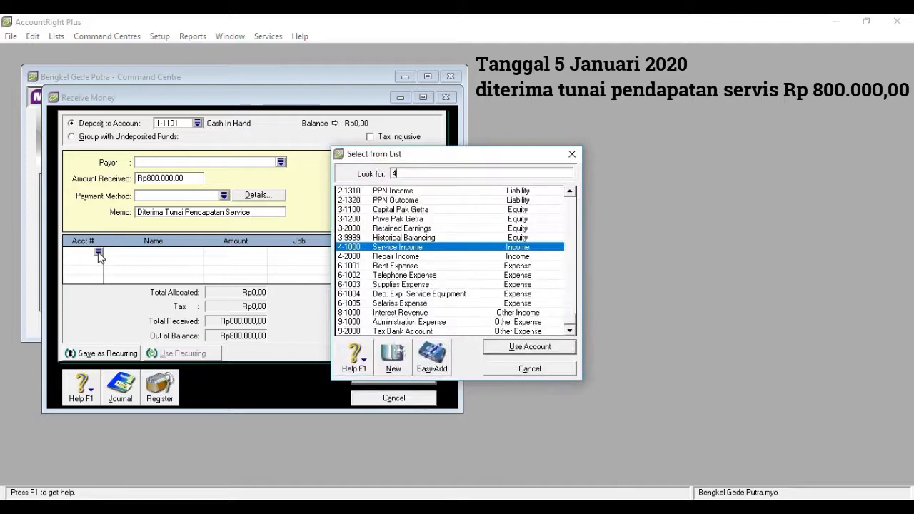
{"action": "double_click", "coordinate": [404, 249]}
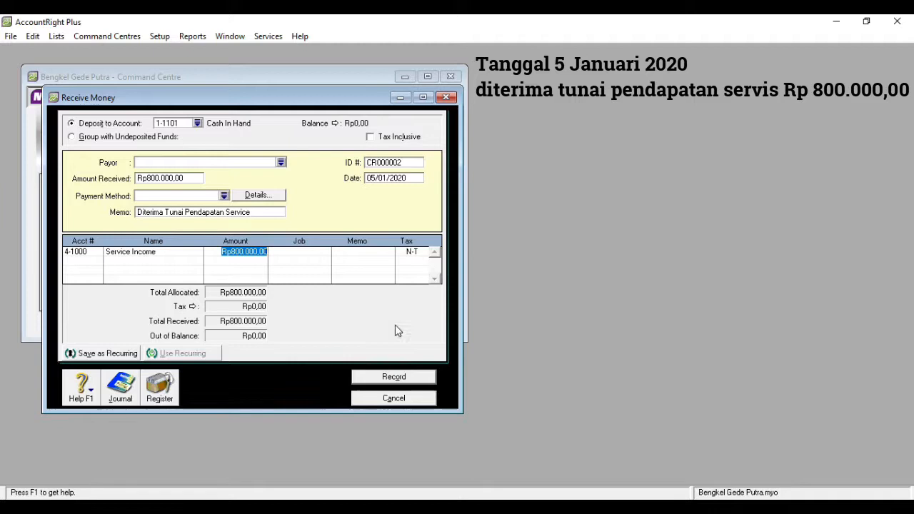
{"action": "left_click", "coordinate": [393, 378]}
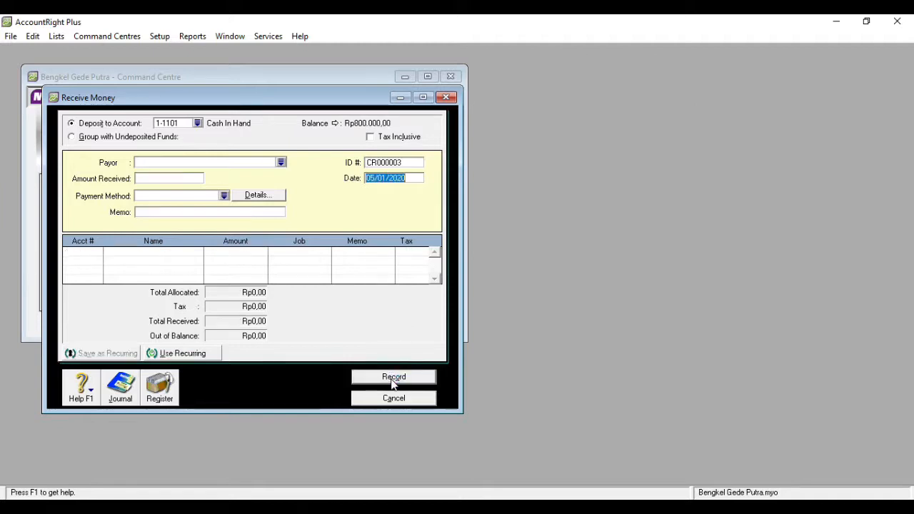
{"action": "left_click", "coordinate": [445, 98]}
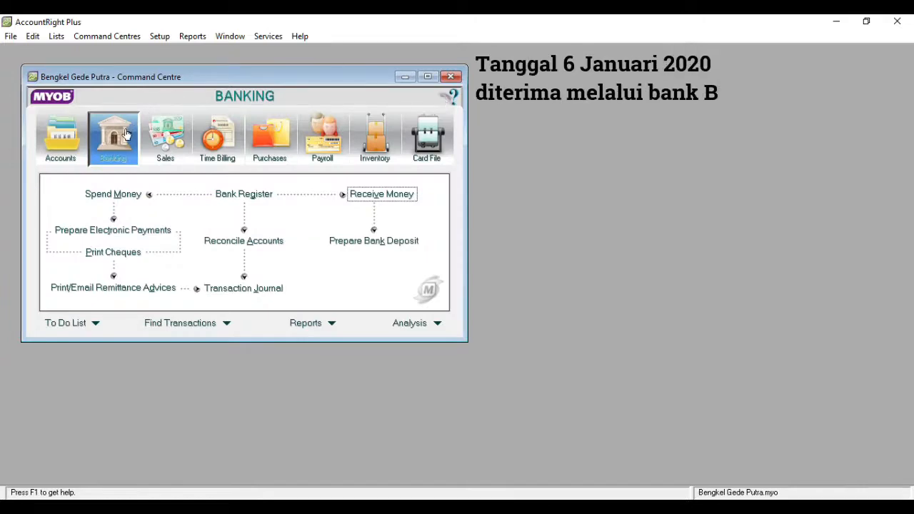
Start a new receipt of Rp4.000.000,00 dated 06/01/2020
{"action": "left_click", "coordinate": [359, 196]}
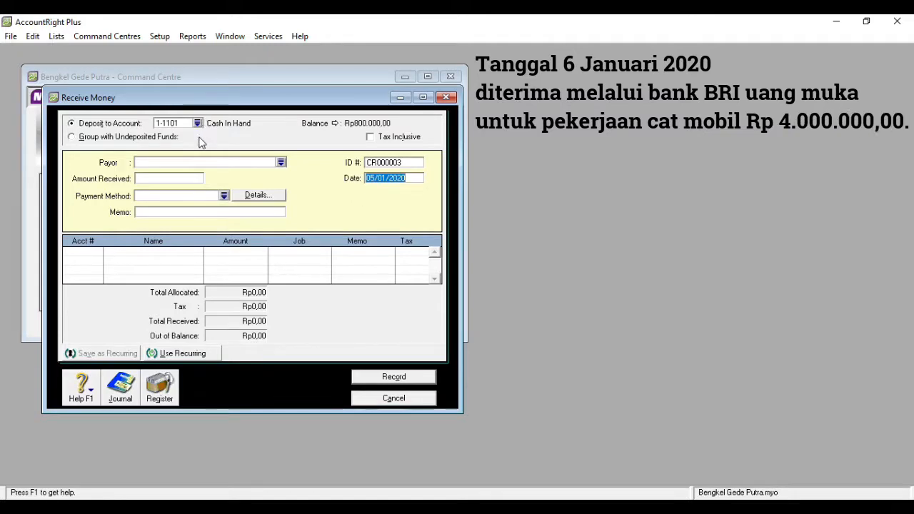
{"action": "left_click", "coordinate": [169, 178]}
{"action": "type", "text": "4"}
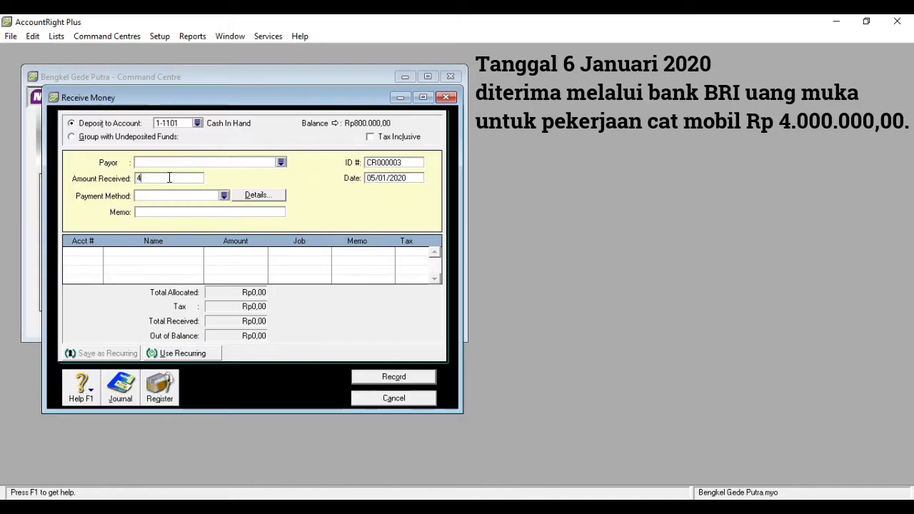
{"action": "type", "text": "000000"}
{"action": "left_click", "coordinate": [375, 180]}
{"action": "left_click", "coordinate": [375, 180]}
{"action": "key", "text": "BackSpace"}
{"action": "type", "text": "6"}
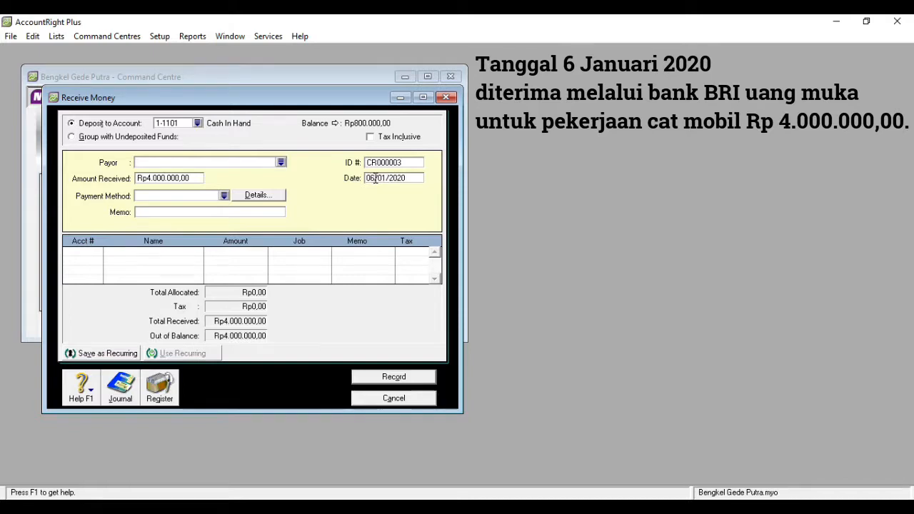
Enter memo 'Diterima Uang Muka Pekerjaan Cat' and search the account list for accounts starting with 8
{"action": "left_click", "coordinate": [208, 213]}
{"action": "type", "text": "D"}
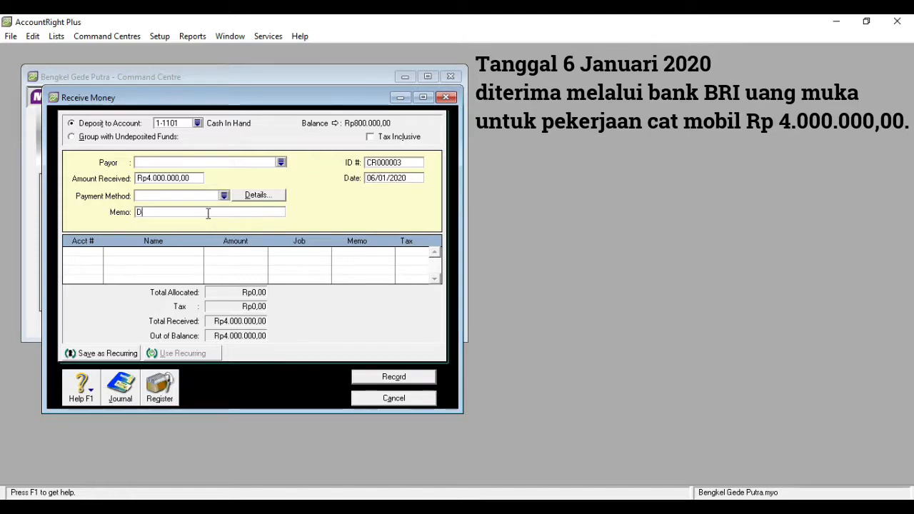
{"action": "type", "text": "iterima Uang Muka"}
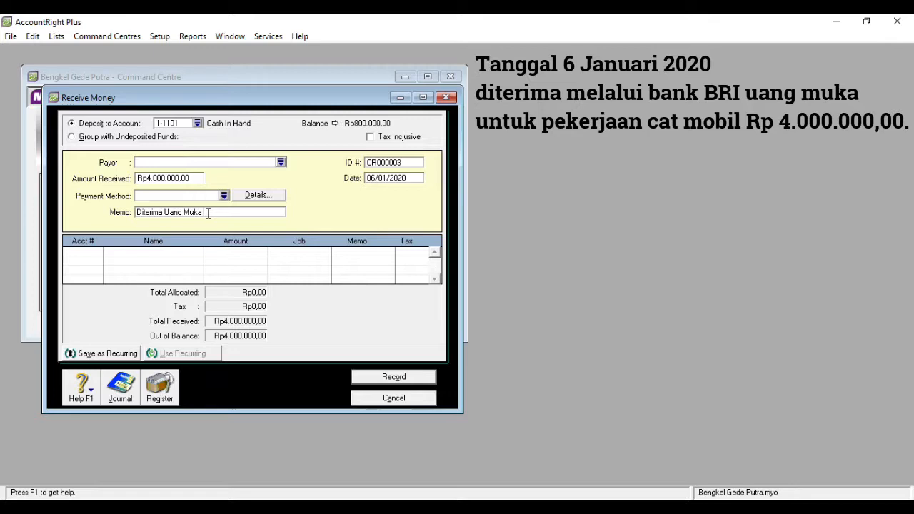
{"action": "type", "text": " Pekerjaan C"}
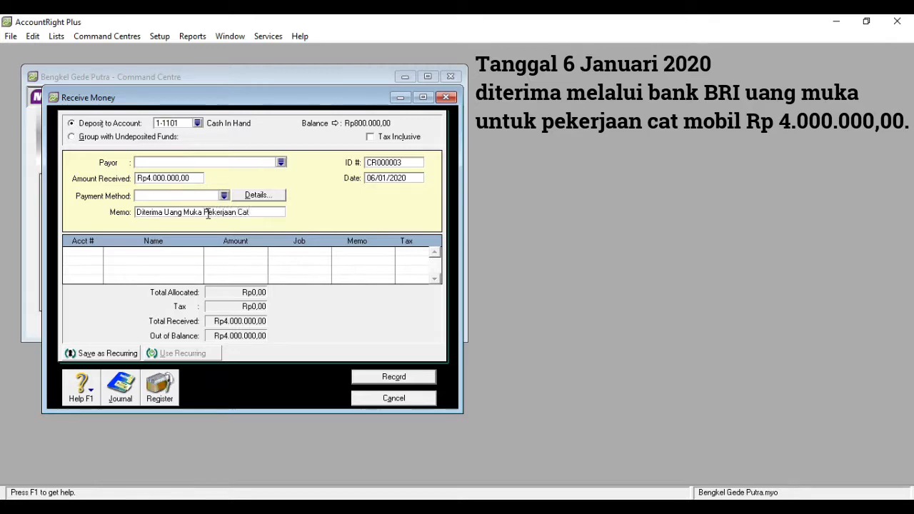
{"action": "type", "text": "at"}
{"action": "left_click", "coordinate": [88, 252]}
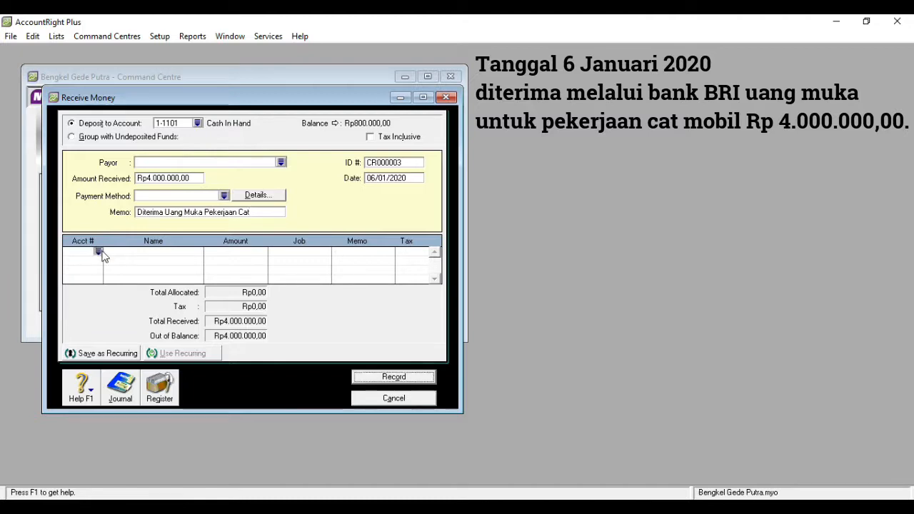
{"action": "left_click", "coordinate": [98, 251]}
{"action": "type", "text": "8"}
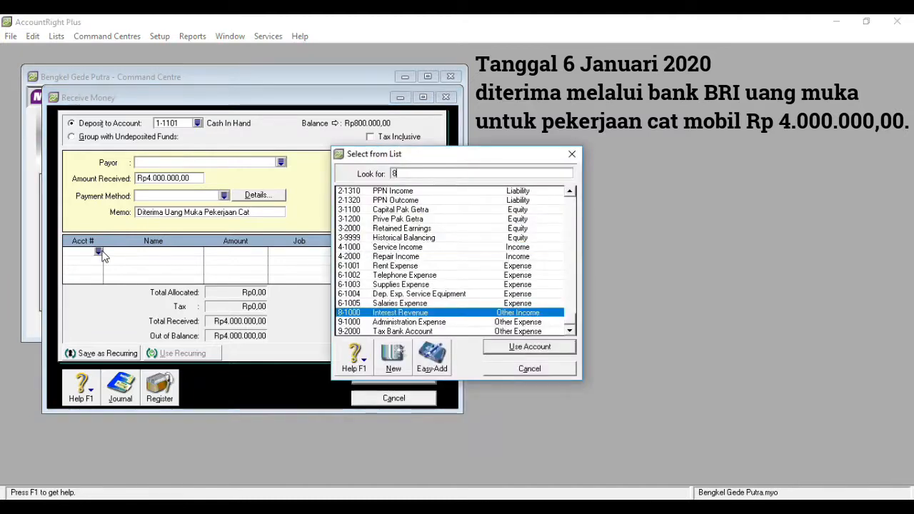
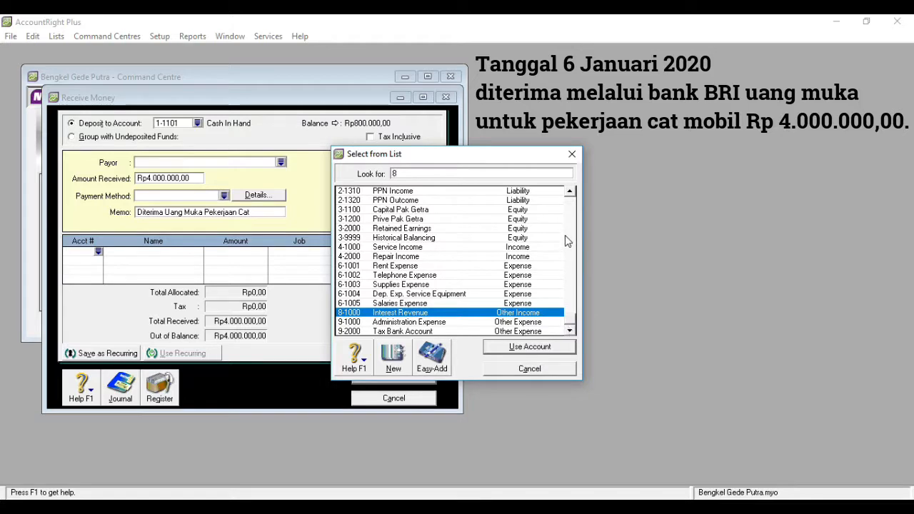
Allocate the Rp4.000.000,00 deposit to 2-1200 Unearned Revenue and record the receipt
{"action": "left_click", "coordinate": [572, 193]}
{"action": "left_click", "coordinate": [572, 193]}
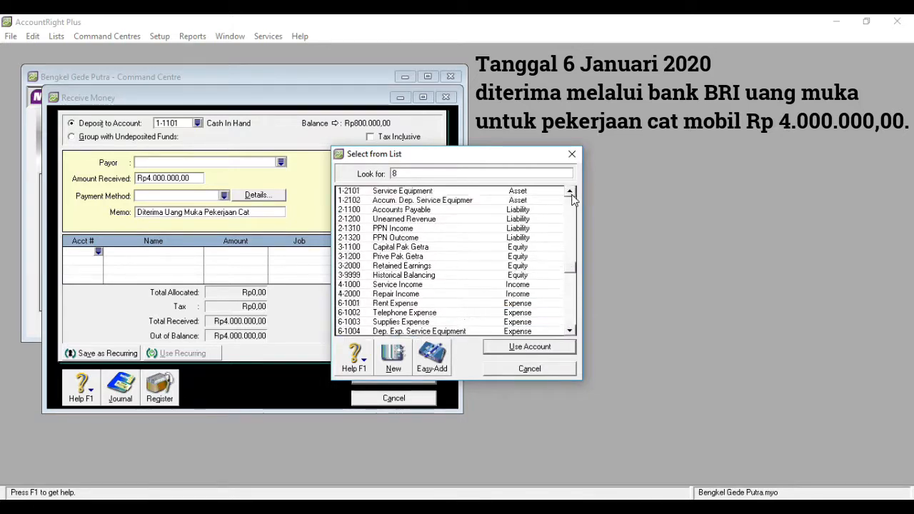
{"action": "double_click", "coordinate": [439, 221]}
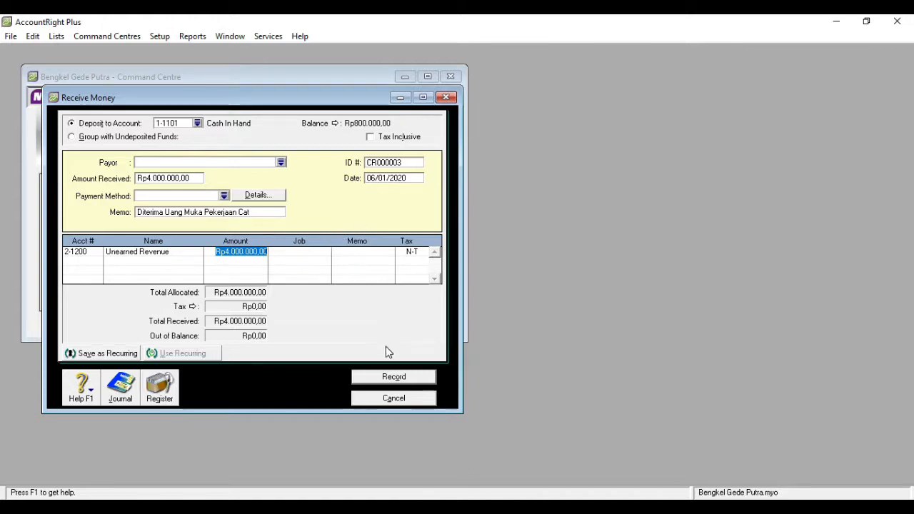
{"action": "left_click", "coordinate": [391, 378]}
Close Receive Money and open a new general journal entry from Accounts
{"action": "key", "text": "Escape"}
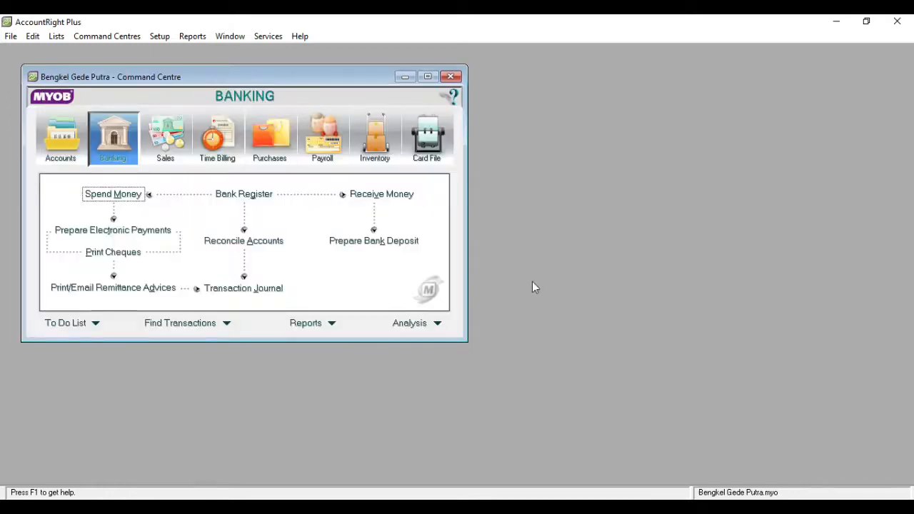
{"action": "left_click", "coordinate": [67, 153]}
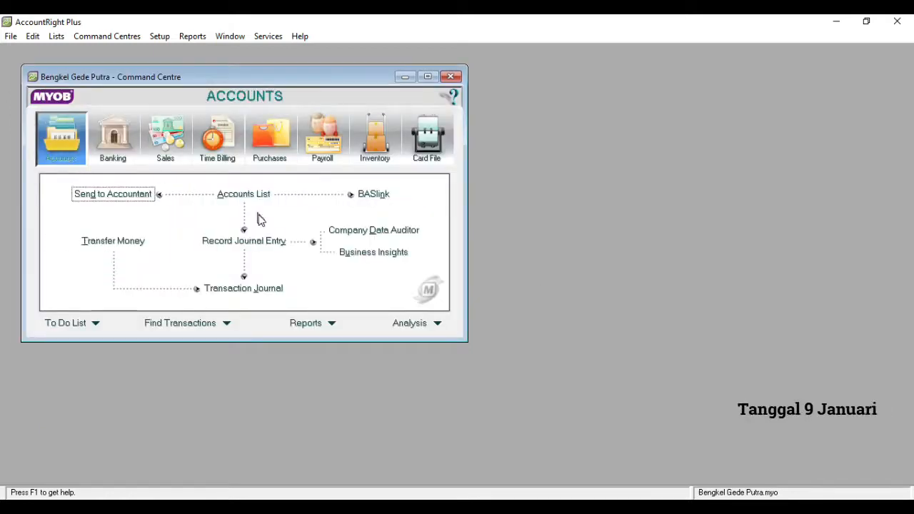
{"action": "left_click", "coordinate": [250, 242]}
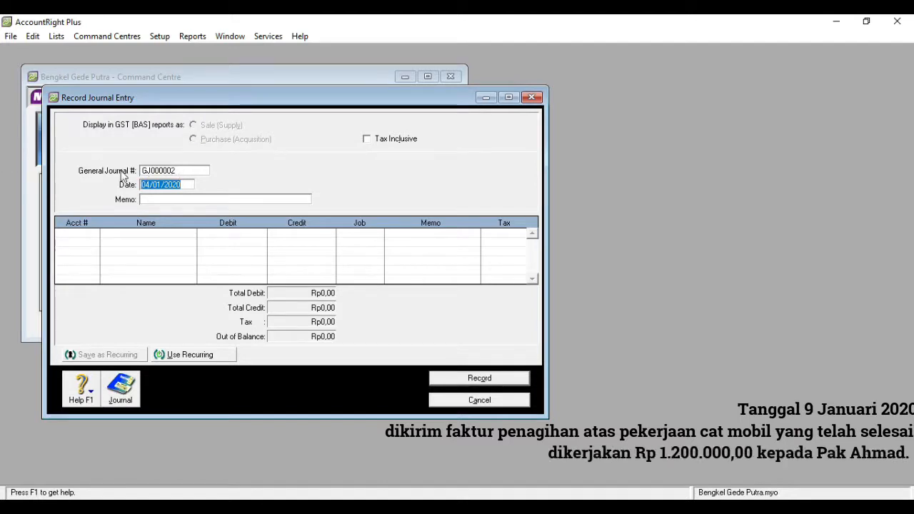
Date journal GJ000002 09/01/2020 with memo 'Dikirim Faktur Penagihan Pekerjaan Cat'
{"action": "left_click", "coordinate": [150, 184]}
{"action": "key", "text": "BackSpace"}
{"action": "type", "text": "9"}
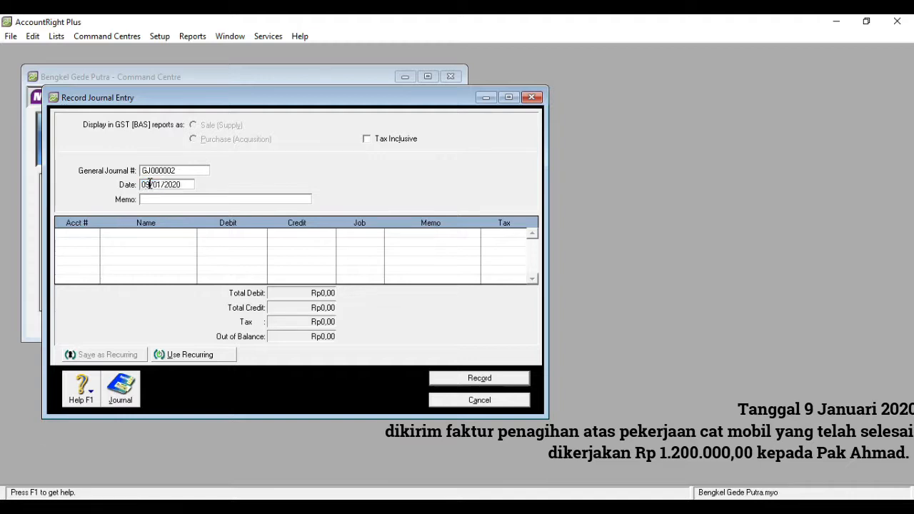
{"action": "left_click", "coordinate": [154, 200]}
{"action": "type", "text": "D"}
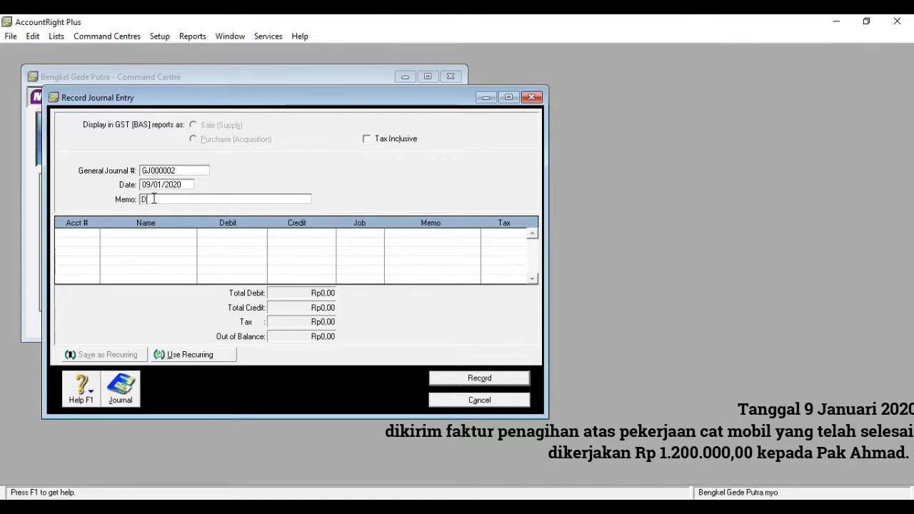
{"action": "type", "text": "ikirim Faktur"}
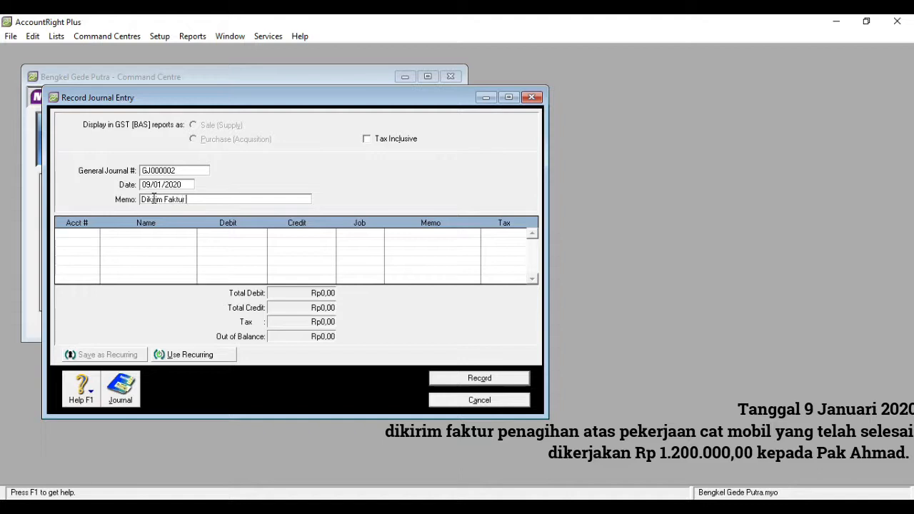
{"action": "type", "text": " Penagihan"}
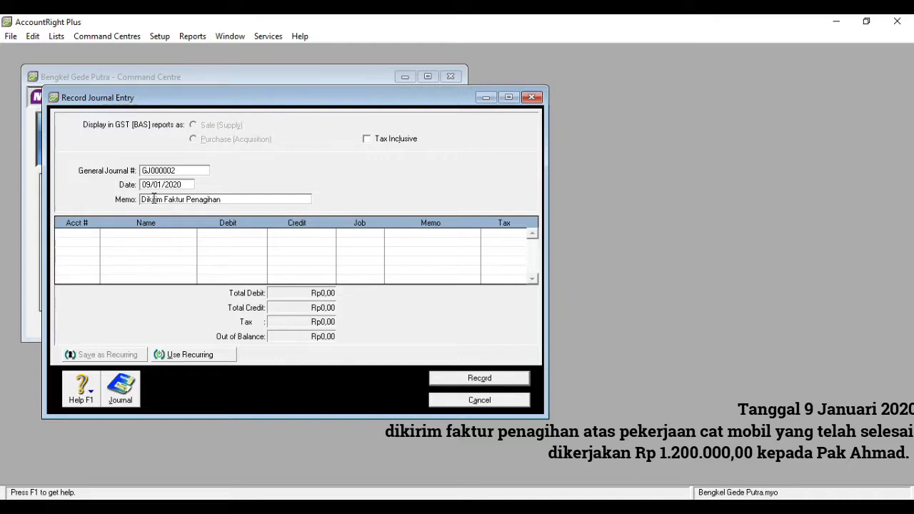
{"action": "type", "text": " Pekerjaan Cat"}
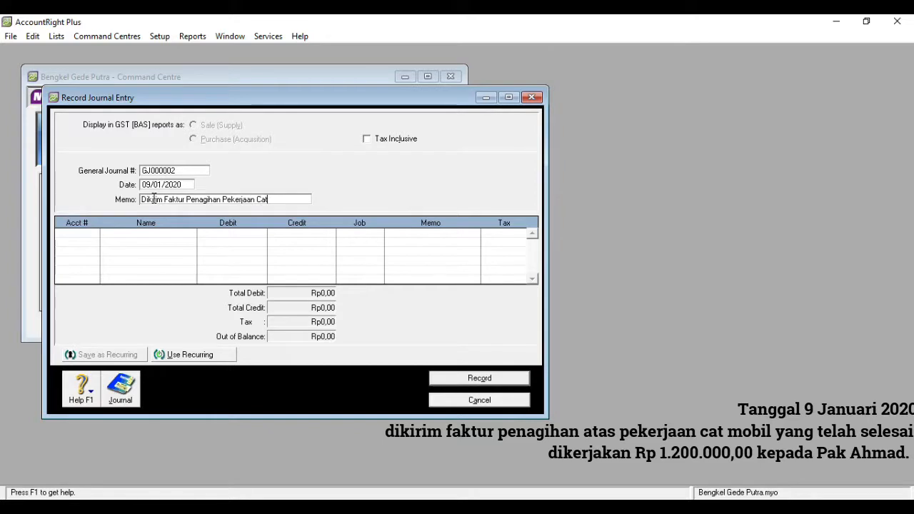
{"action": "left_click", "coordinate": [90, 233]}
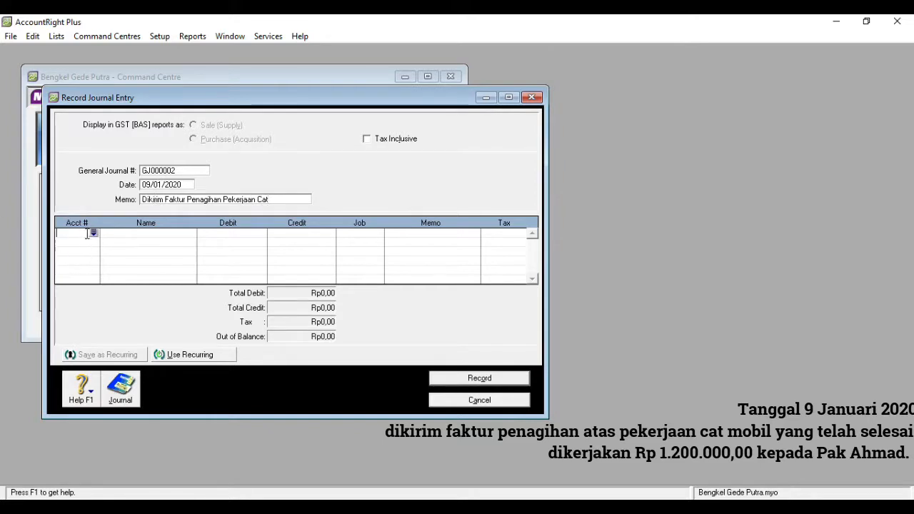
Debit 1-1200 Acc. Receivable Rp1.200.000,00 on the first journal line
{"action": "left_click", "coordinate": [93, 234]}
{"action": "type", "text": "1"}
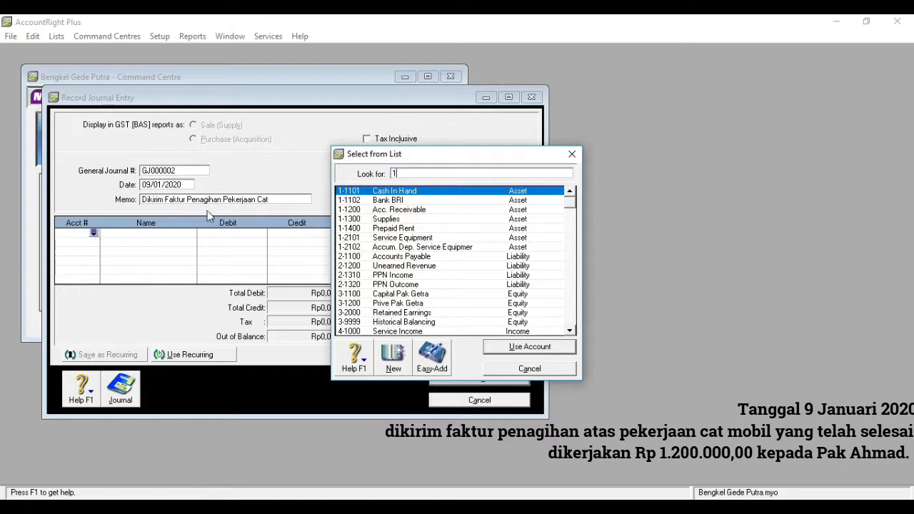
{"action": "double_click", "coordinate": [416, 212]}
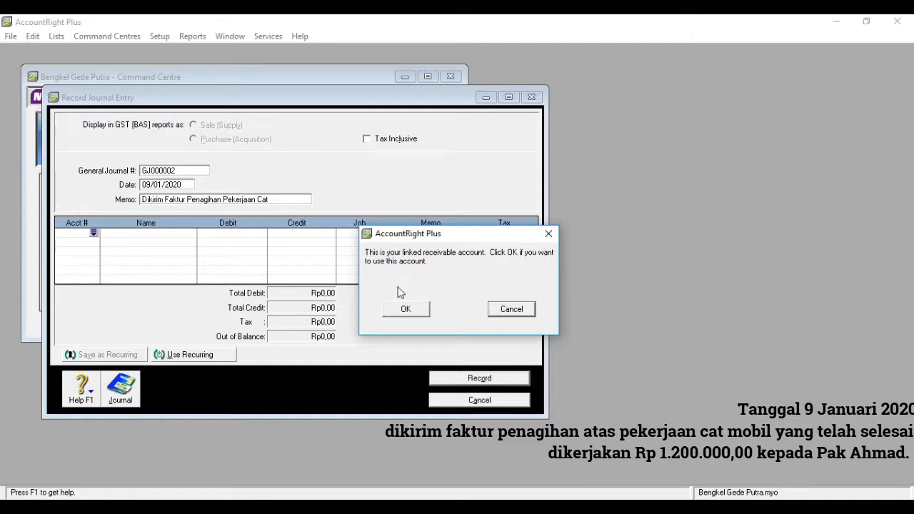
{"action": "left_click", "coordinate": [404, 310]}
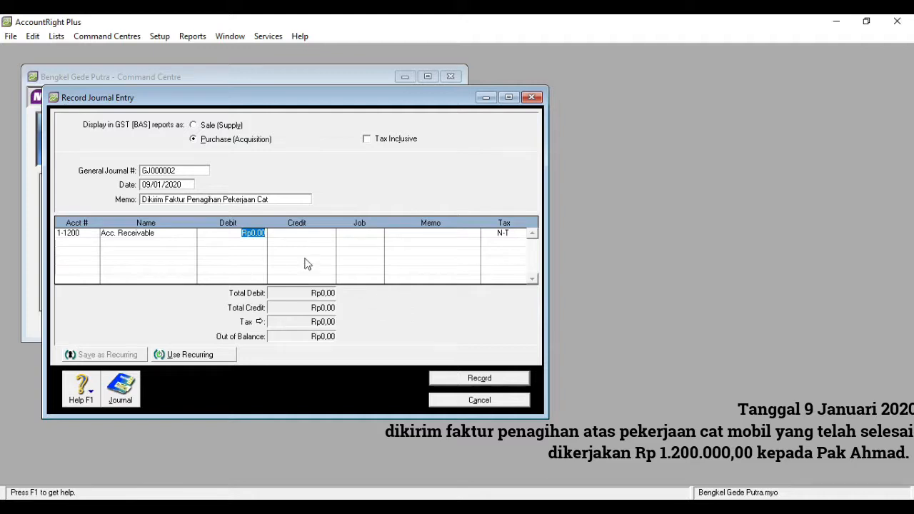
{"action": "type", "text": "120000"}
{"action": "key", "text": "Tab"}
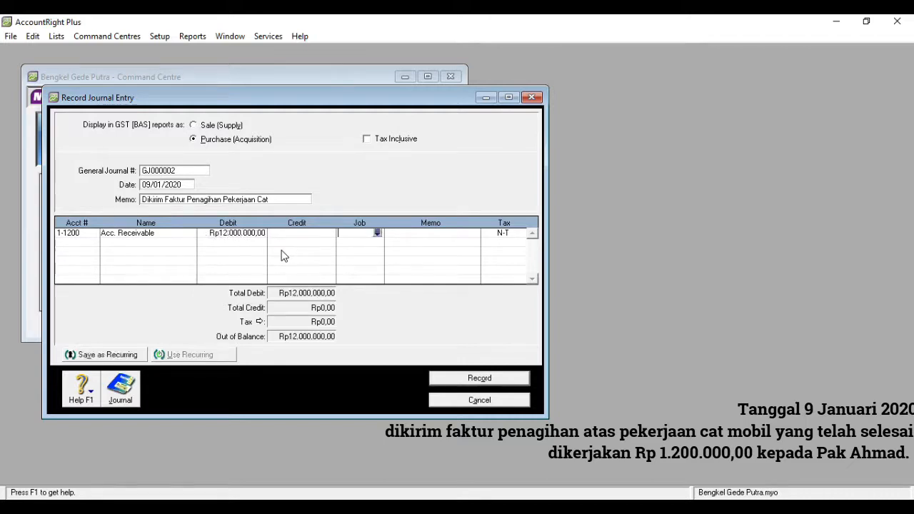
{"action": "left_click", "coordinate": [254, 232]}
{"action": "type", "text": "1200000"}
{"action": "key", "text": "Tab"}
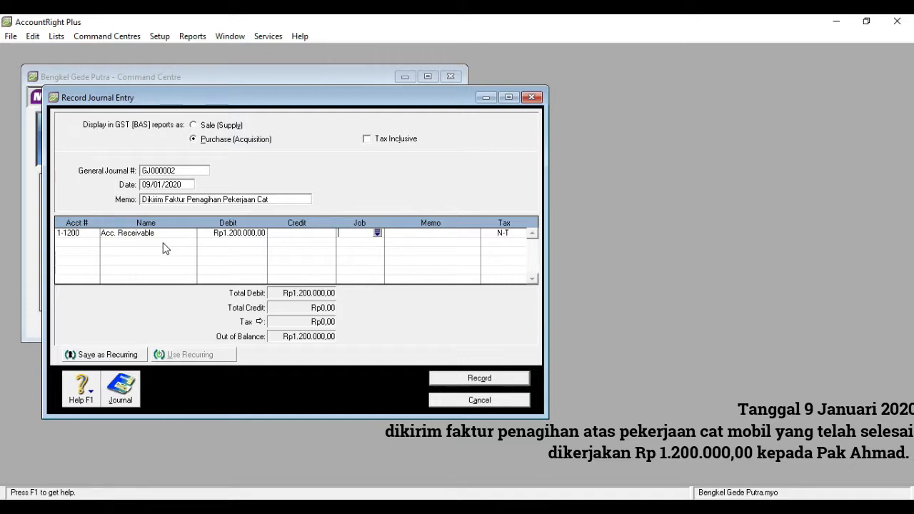
Credit 4-1000 Service Income Rp1.200.000,00 and record the journal
{"action": "left_click", "coordinate": [89, 244]}
{"action": "left_click", "coordinate": [93, 243]}
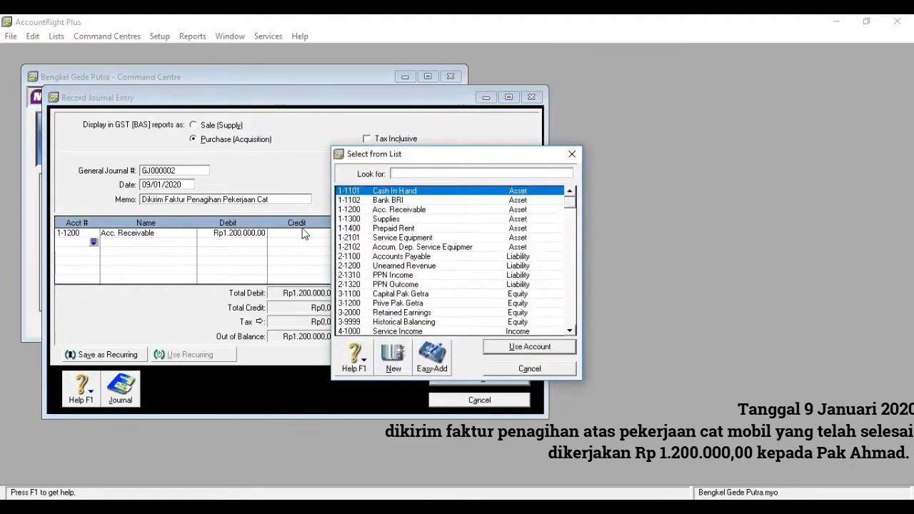
{"action": "type", "text": "4"}
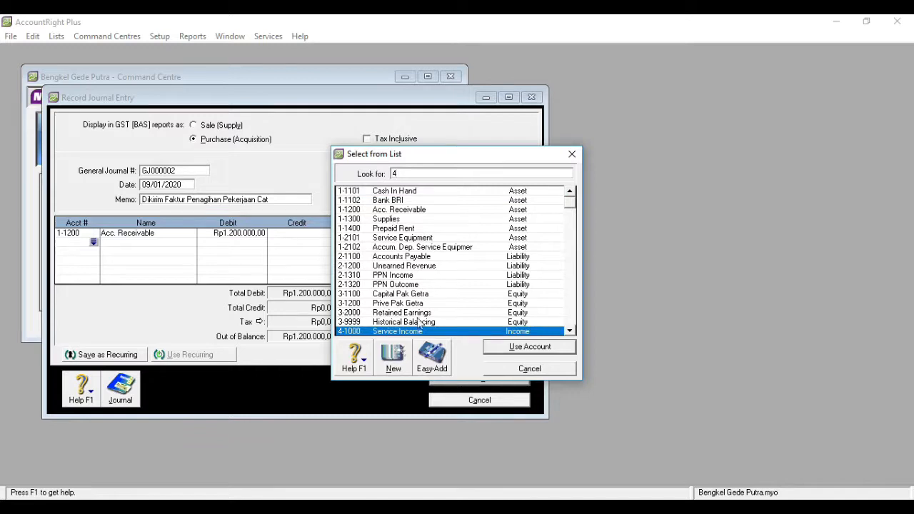
{"action": "double_click", "coordinate": [410, 333]}
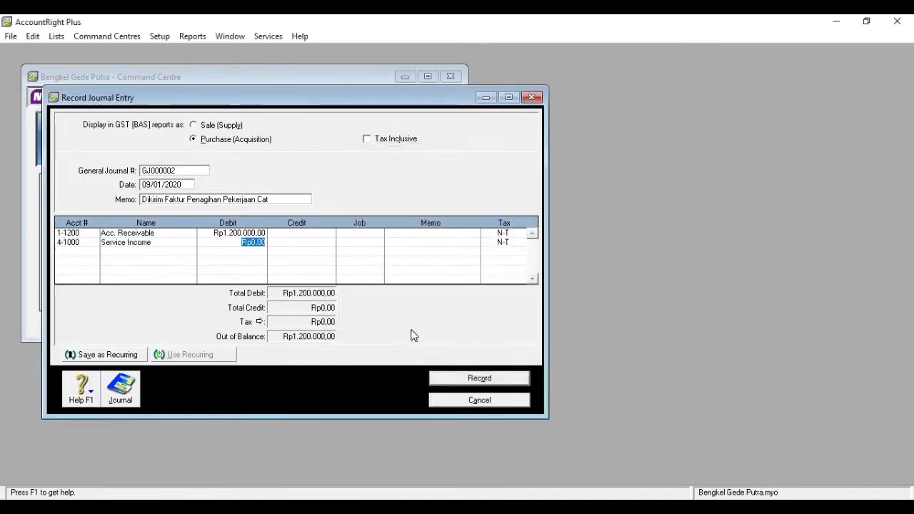
{"action": "left_click", "coordinate": [318, 242]}
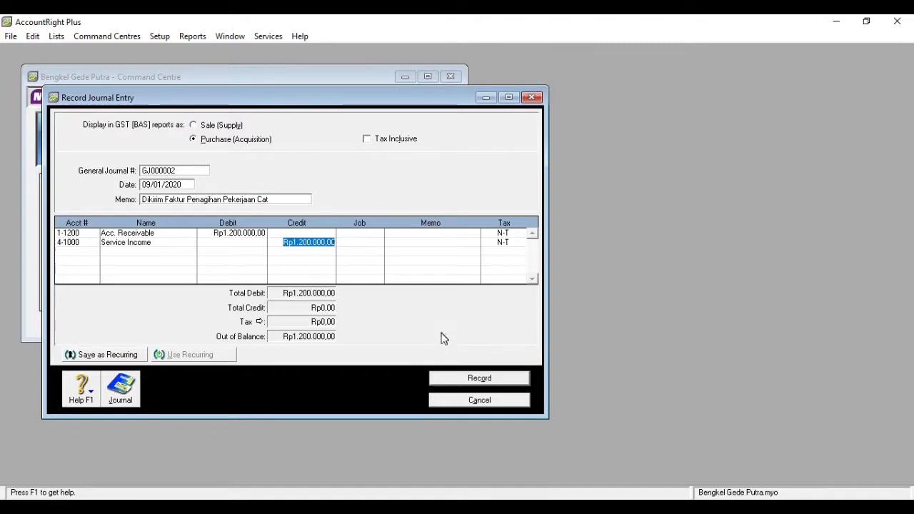
{"action": "left_click", "coordinate": [462, 379]}
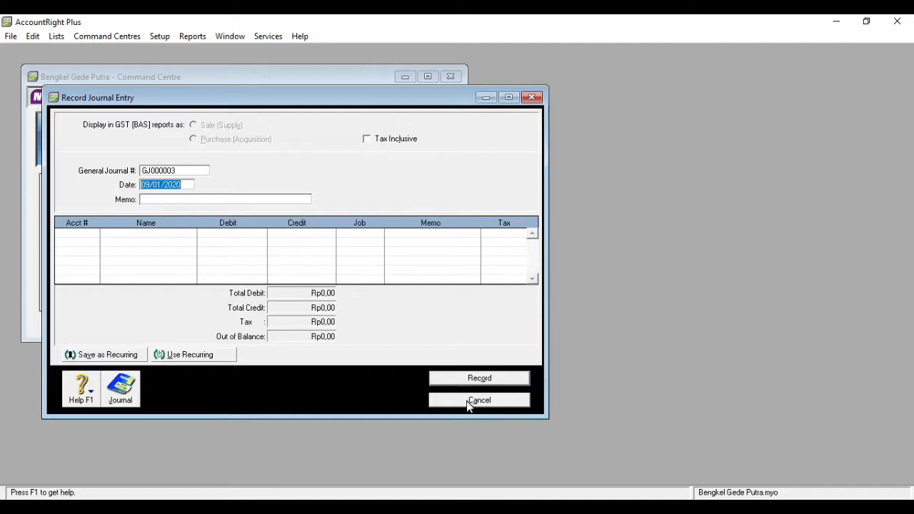
Reopen the journal entry and date GJ000003 15/01/2020 with memo 'Membeli Perlengkapan Bengkel'
{"action": "left_click", "coordinate": [532, 98]}
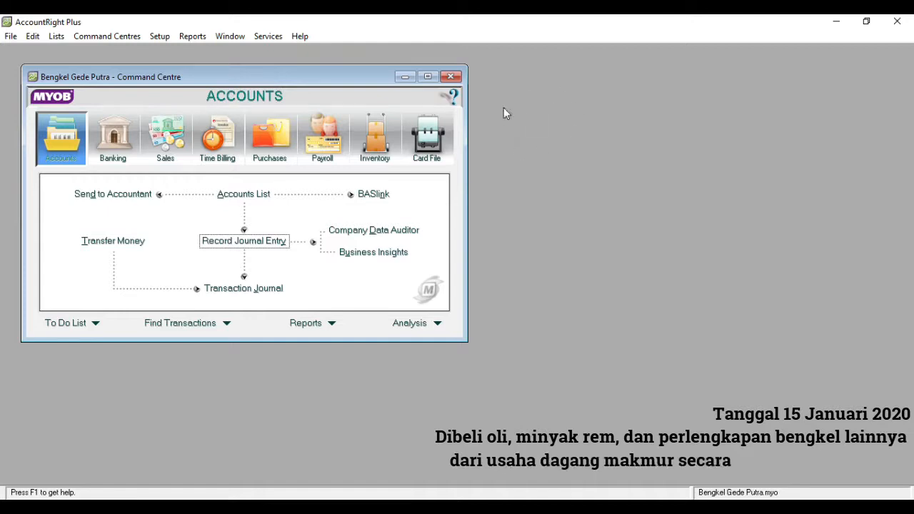
{"action": "left_click", "coordinate": [249, 242]}
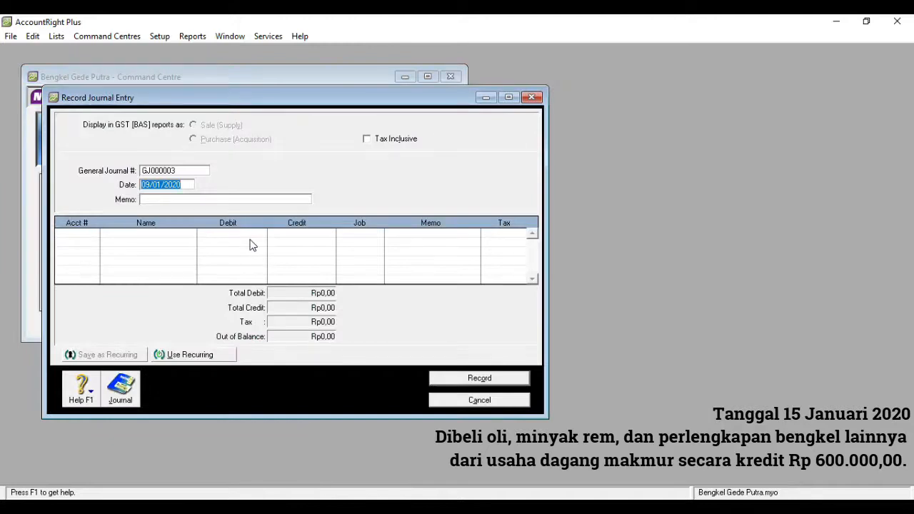
{"action": "left_click", "coordinate": [150, 186]}
{"action": "key", "text": "BackSpace"}
{"action": "key", "text": "BackSpace"}
{"action": "type", "text": "15"}
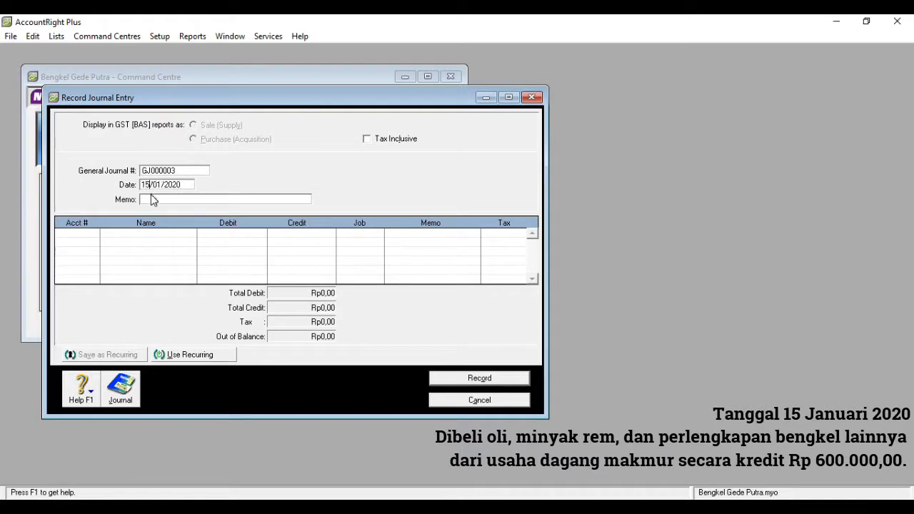
{"action": "left_click", "coordinate": [151, 198]}
{"action": "type", "text": "Mem"}
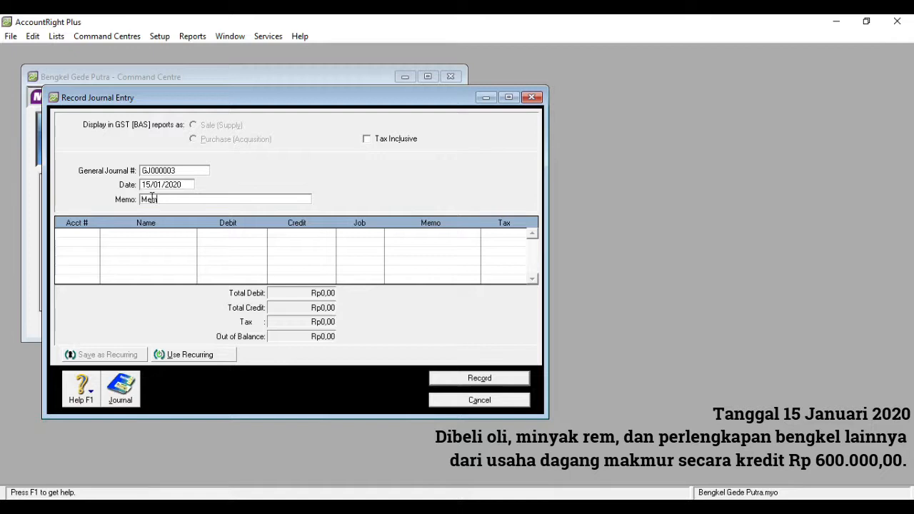
{"action": "type", "text": "beli Perlengkapan Bengkel"}
{"action": "left_click", "coordinate": [93, 235]}
Debit 1-1300 Supplies Rp600.000,00 on the first journal line
{"action": "left_click", "coordinate": [93, 233]}
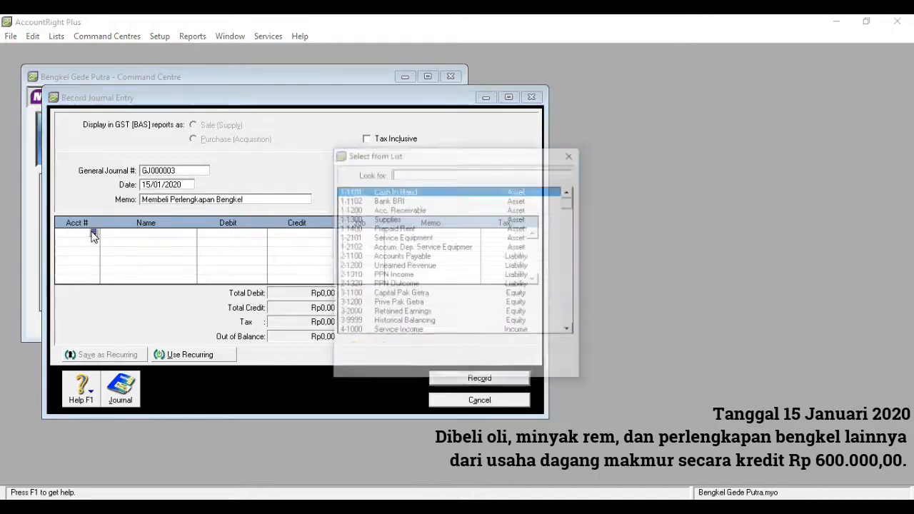
{"action": "double_click", "coordinate": [396, 219]}
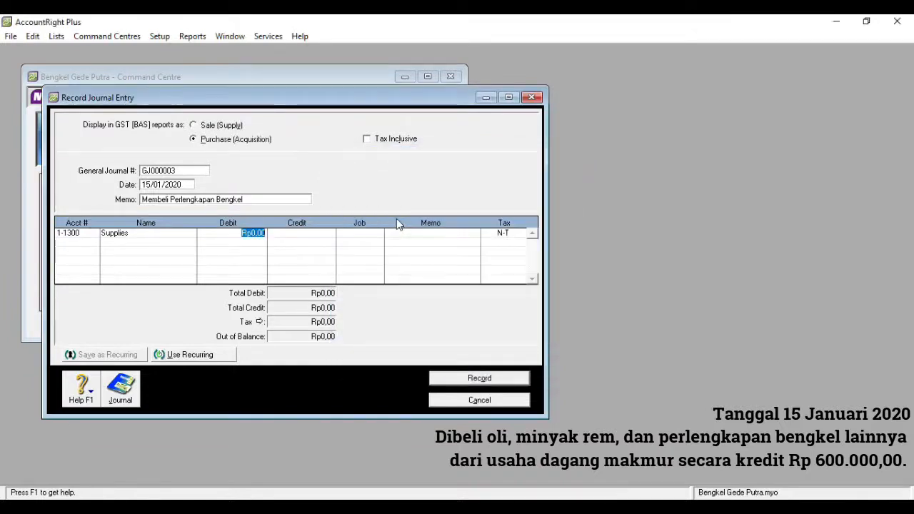
{"action": "type", "text": "600000"}
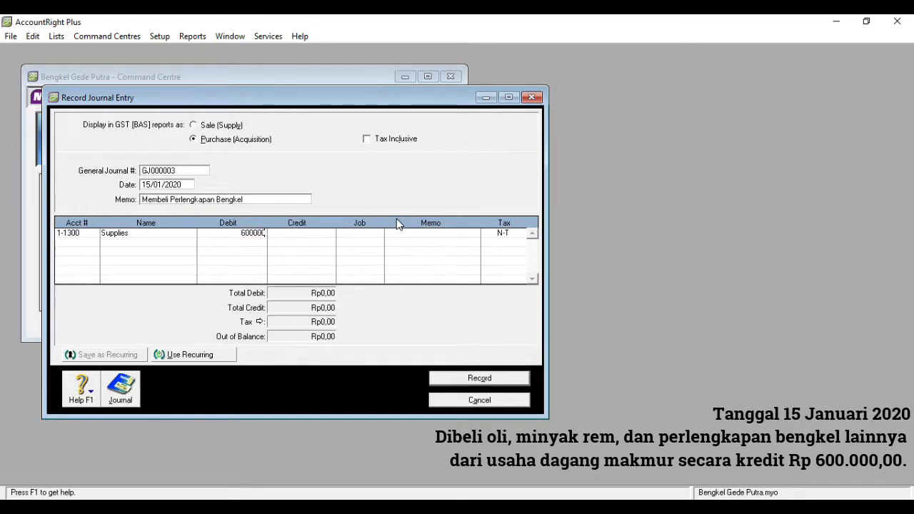
{"action": "left_click", "coordinate": [95, 243]}
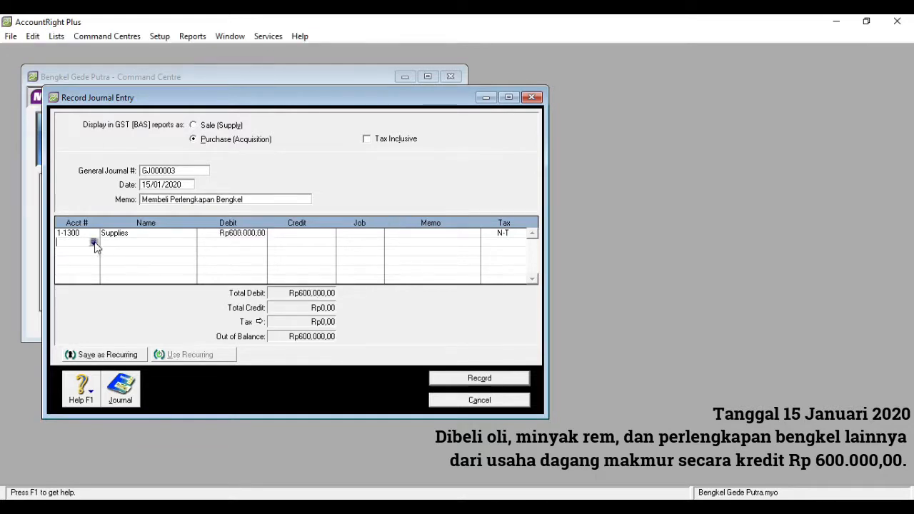
Credit 2-1100 Accounts Payable Rp600.000,00 and record the journal
{"action": "left_click", "coordinate": [93, 243]}
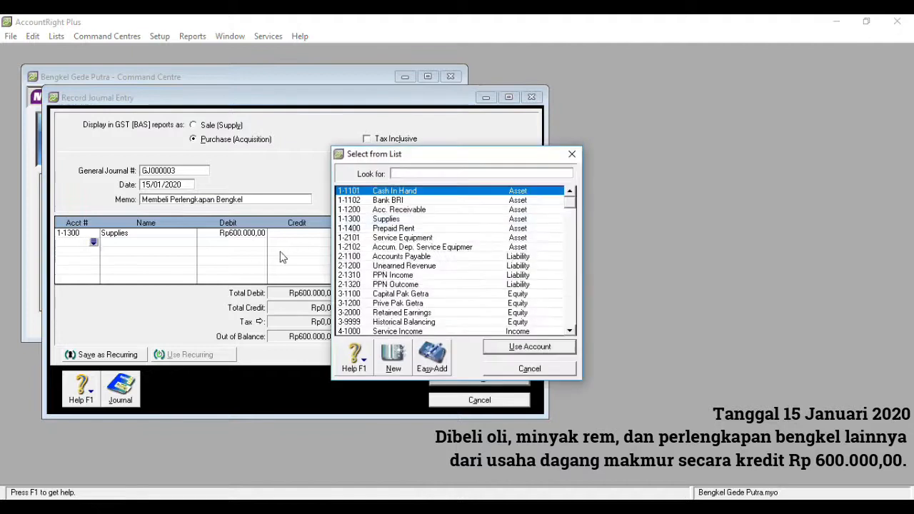
{"action": "double_click", "coordinate": [394, 258]}
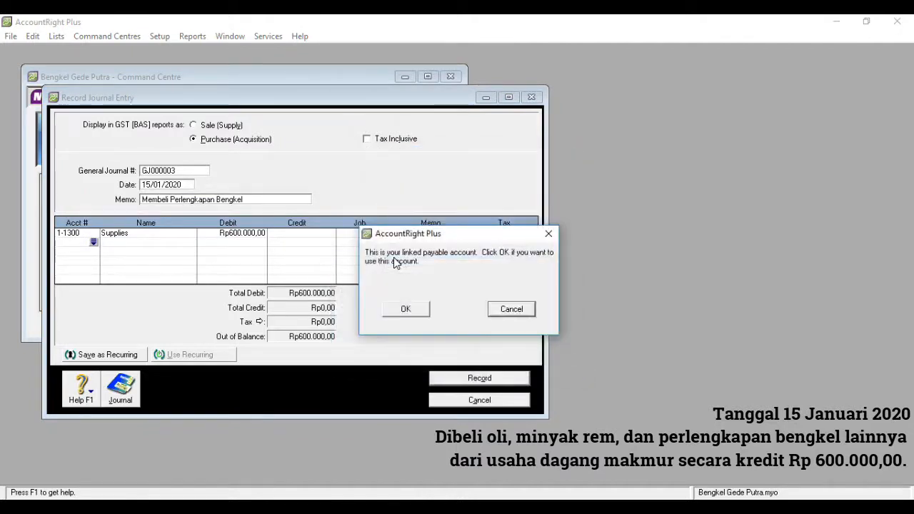
{"action": "left_click", "coordinate": [406, 309]}
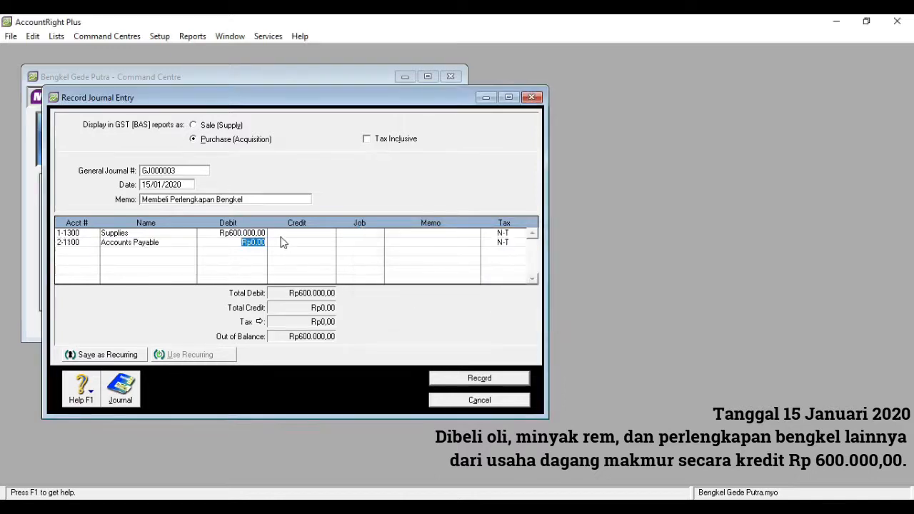
{"action": "left_click", "coordinate": [282, 241]}
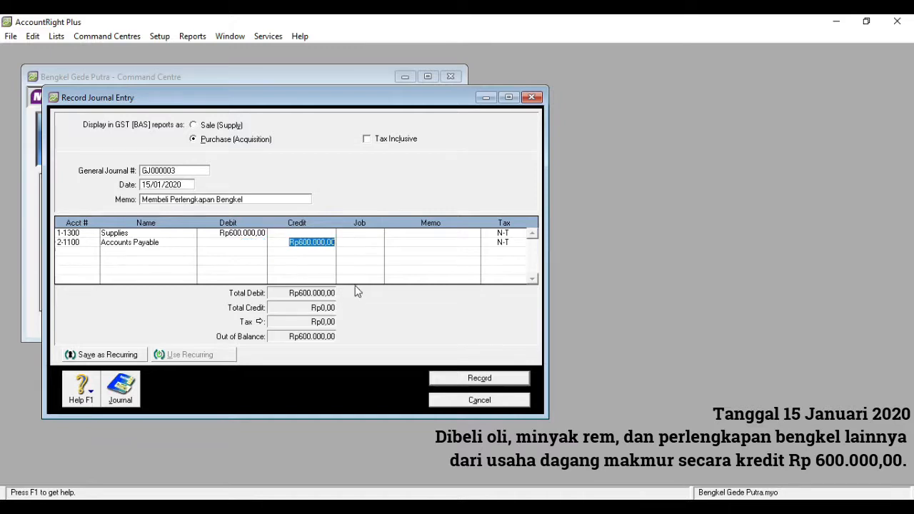
{"action": "left_click", "coordinate": [478, 380]}
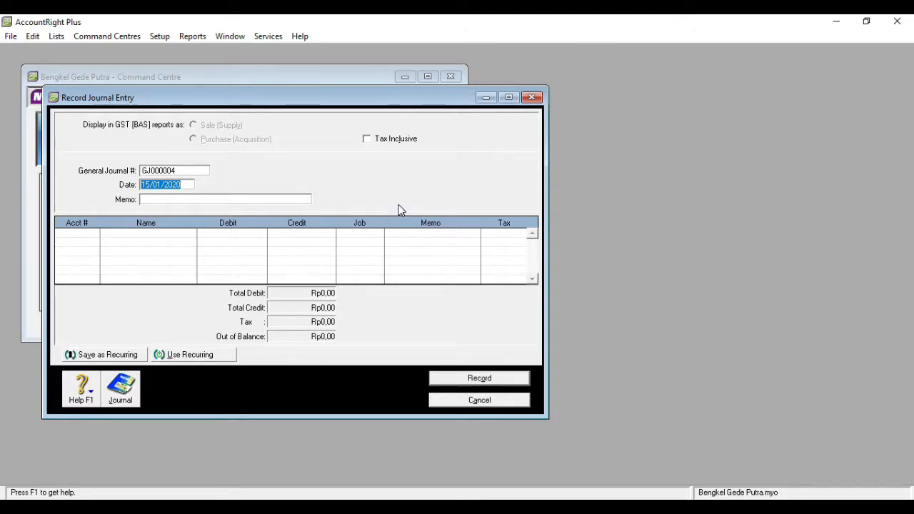
Start a new Spend Money payment from 1-1102 Bank BRI
{"action": "left_click", "coordinate": [533, 98]}
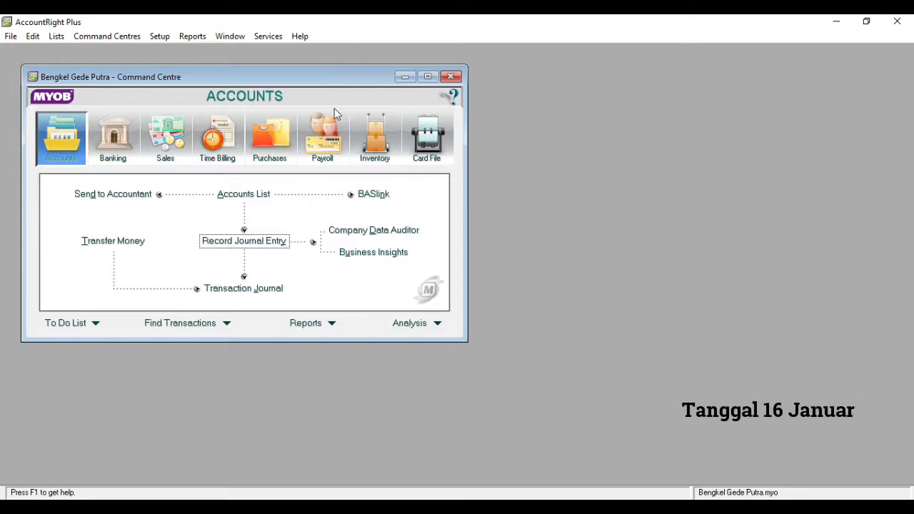
{"action": "left_click", "coordinate": [111, 139]}
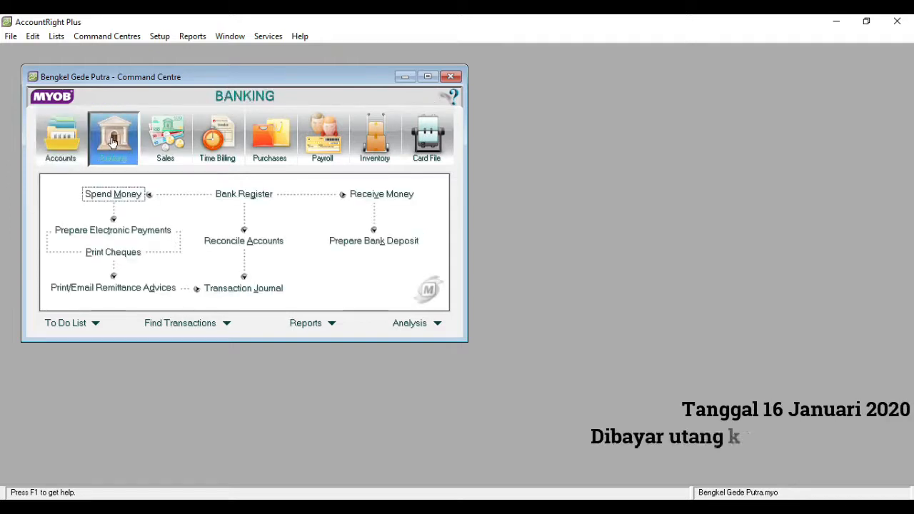
{"action": "left_click", "coordinate": [131, 201]}
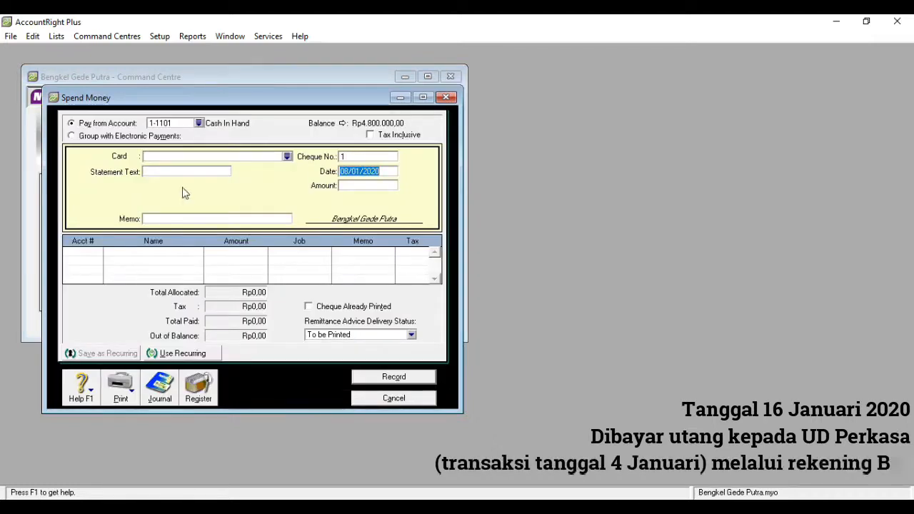
{"action": "left_click", "coordinate": [199, 124]}
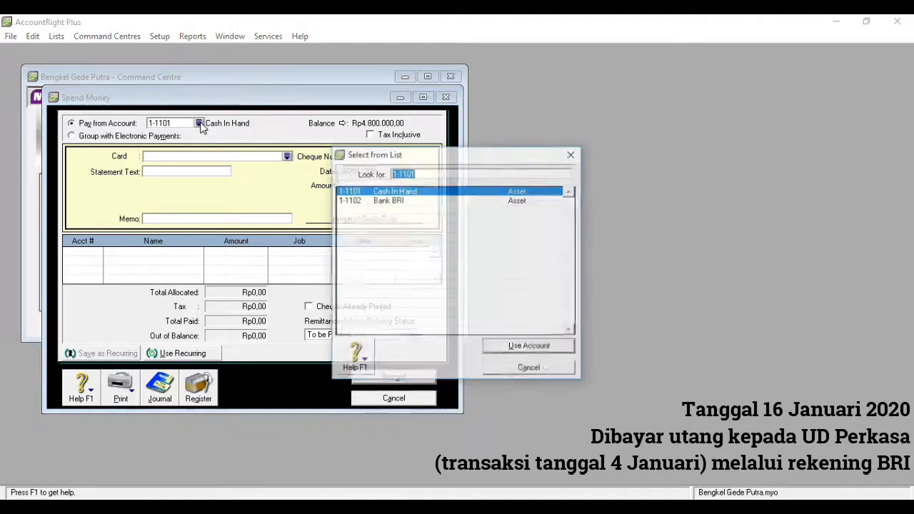
{"action": "double_click", "coordinate": [369, 202]}
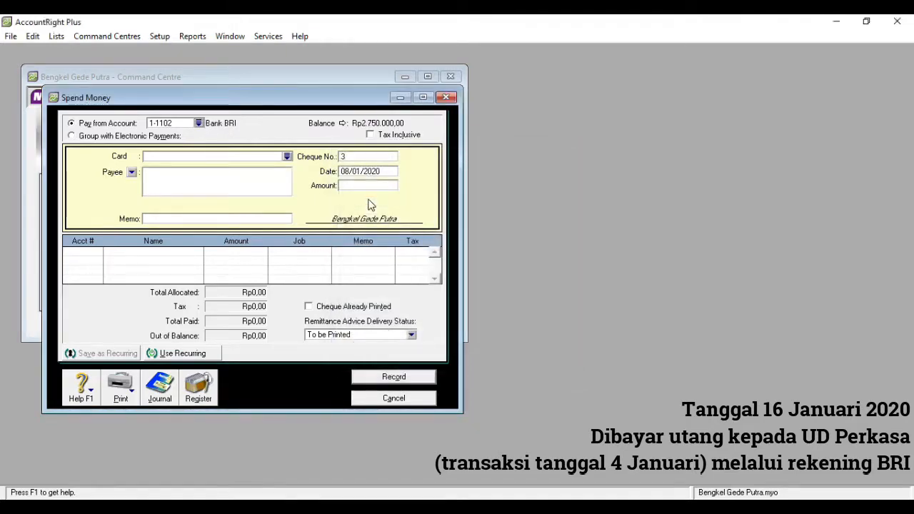
Date it 16/01/2020, amount Rp1.500.000,00, memo 'Membayar Hutang Kepada UD Perkasa'
{"action": "left_click", "coordinate": [351, 171]}
{"action": "left_click", "coordinate": [350, 172]}
{"action": "key", "text": "BackSpace"}
{"action": "key", "text": "BackSpace"}
{"action": "type", "text": "16"}
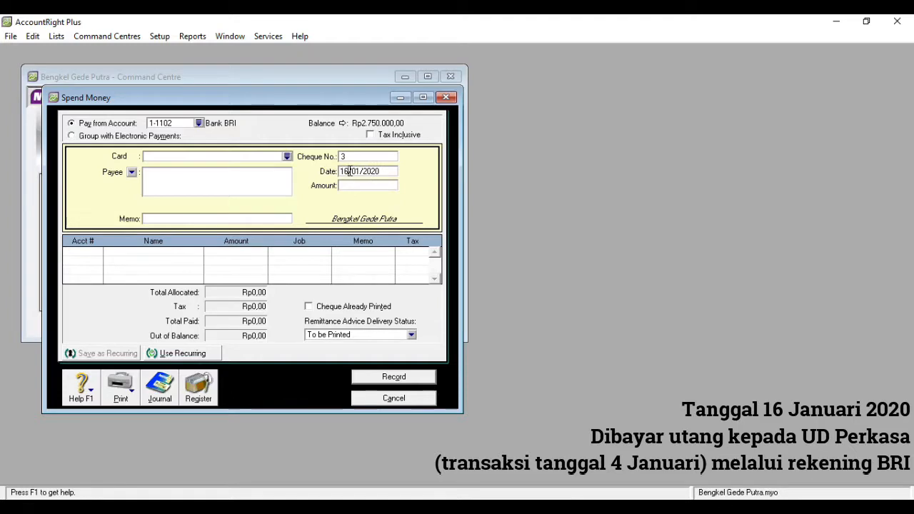
{"action": "left_click", "coordinate": [350, 185]}
{"action": "type", "text": "1500000"}
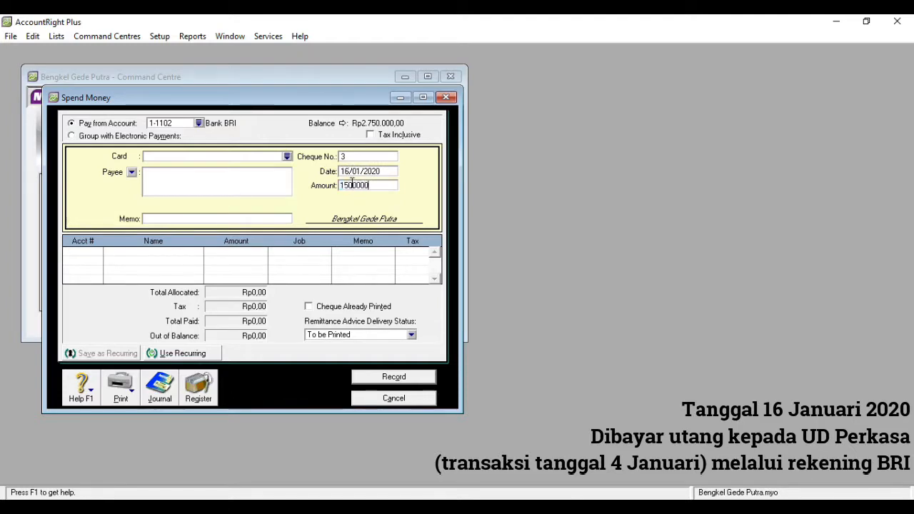
{"action": "left_click", "coordinate": [207, 219]}
{"action": "type", "text": "Me"}
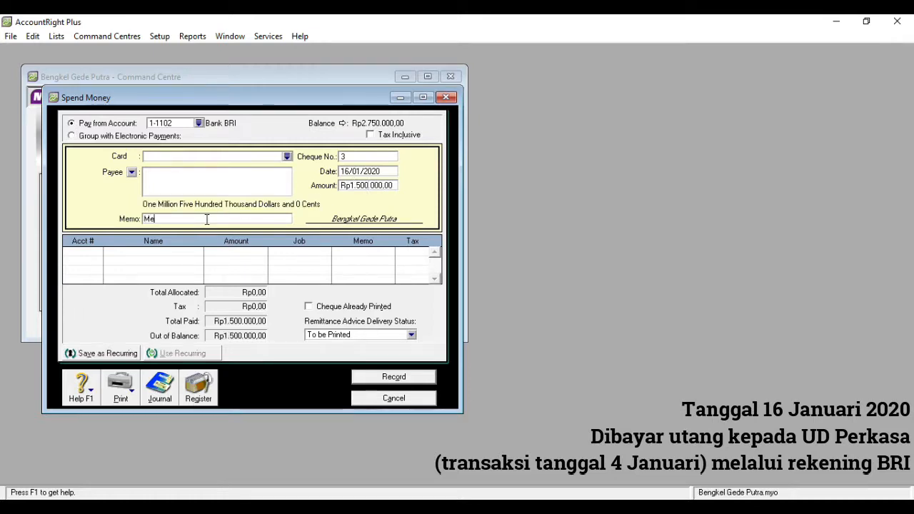
{"action": "type", "text": "mbayar "}
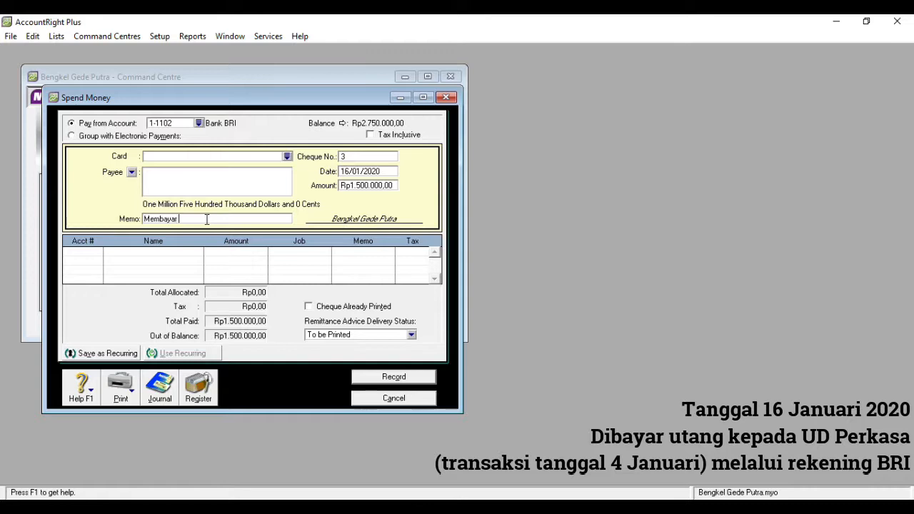
{"action": "type", "text": "Hutang"}
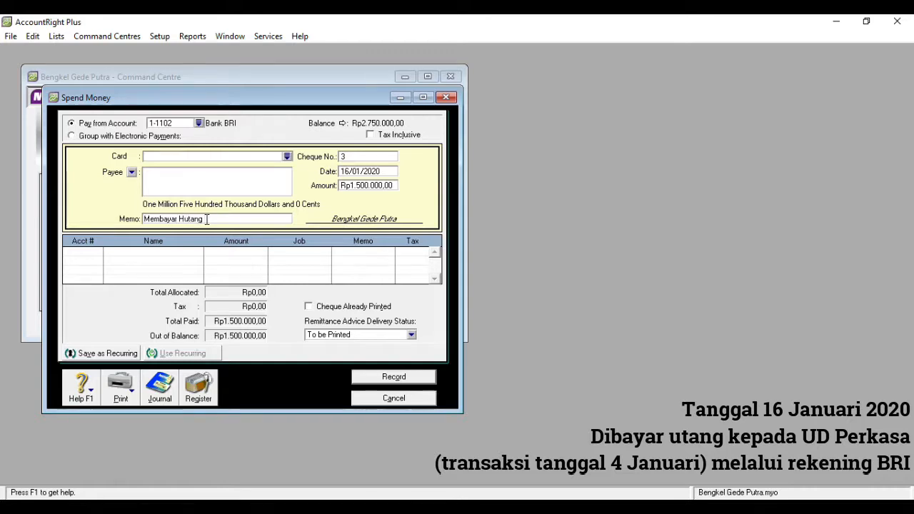
{"action": "type", "text": " Kepada"}
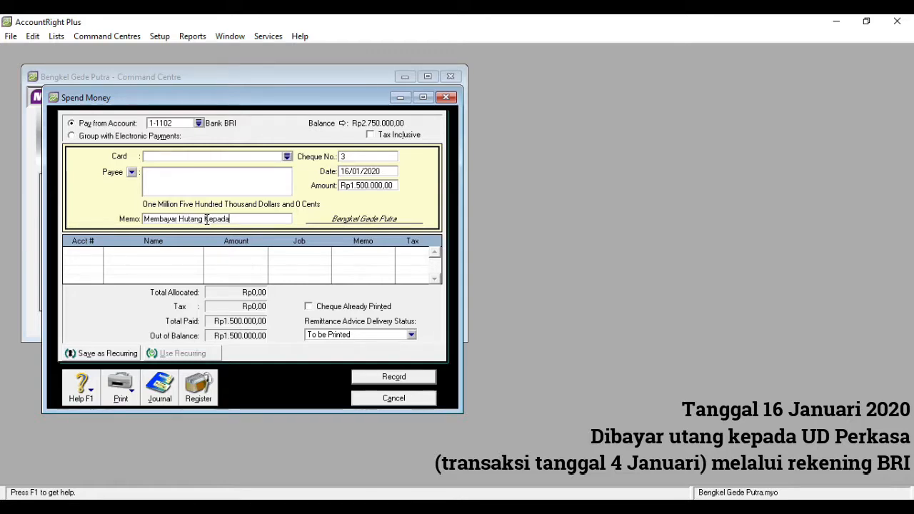
{"action": "type", "text": " UD Per"}
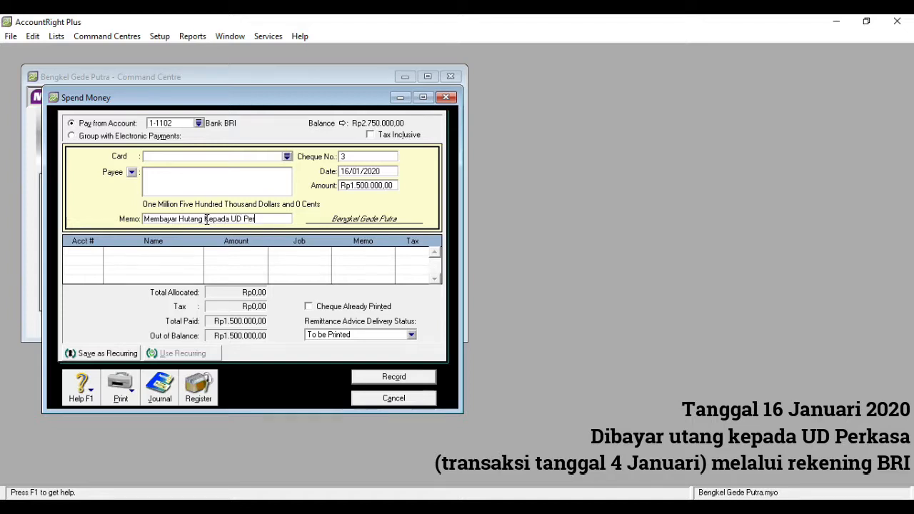
{"action": "type", "text": "da"}
{"action": "left_click", "coordinate": [82, 255]}
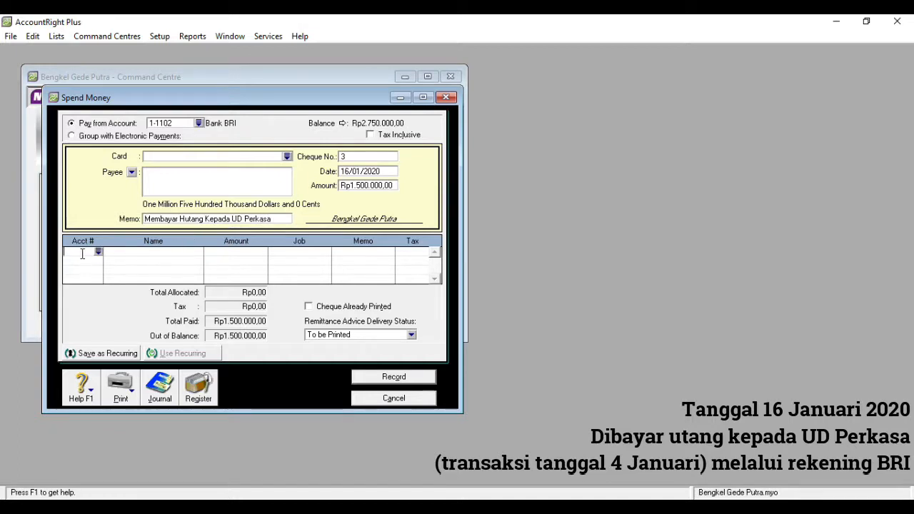
Allocate the Bank BRI payment to 2-1100 Accounts Payable and record cheque 3
{"action": "left_click", "coordinate": [98, 252]}
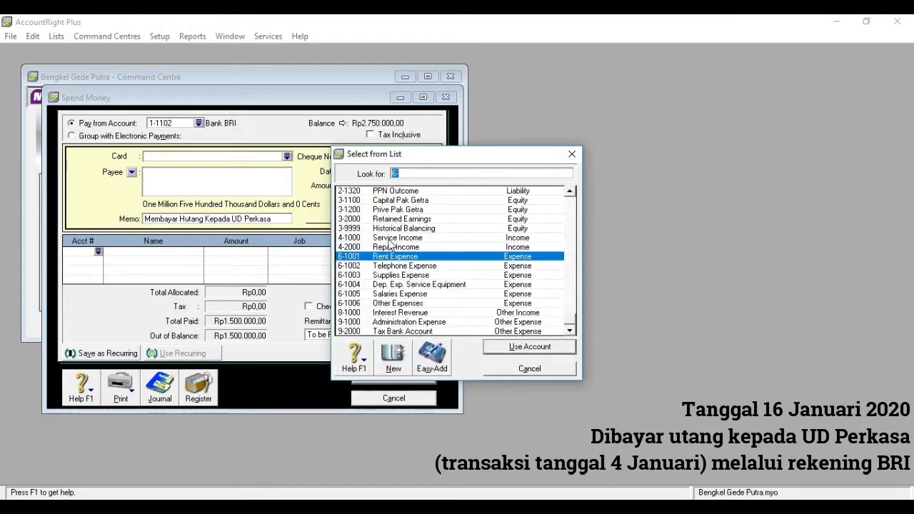
{"action": "type", "text": "2"}
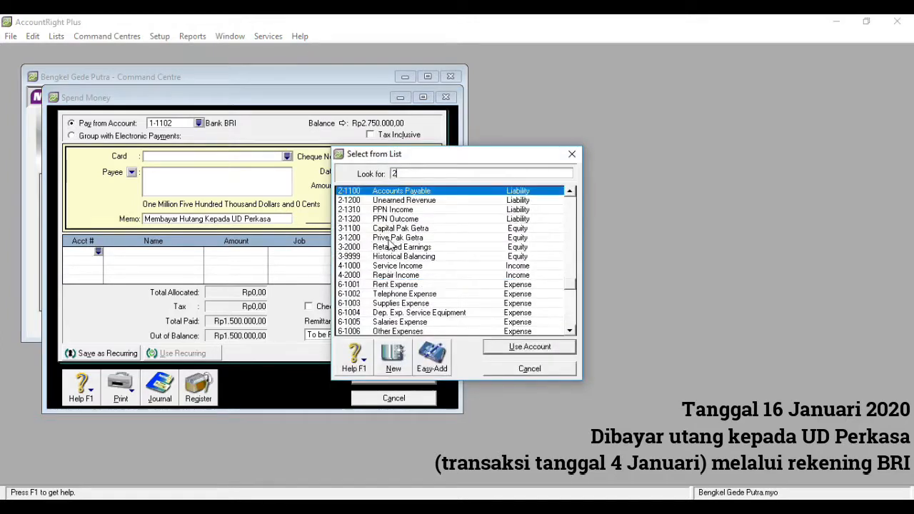
{"action": "double_click", "coordinate": [408, 196]}
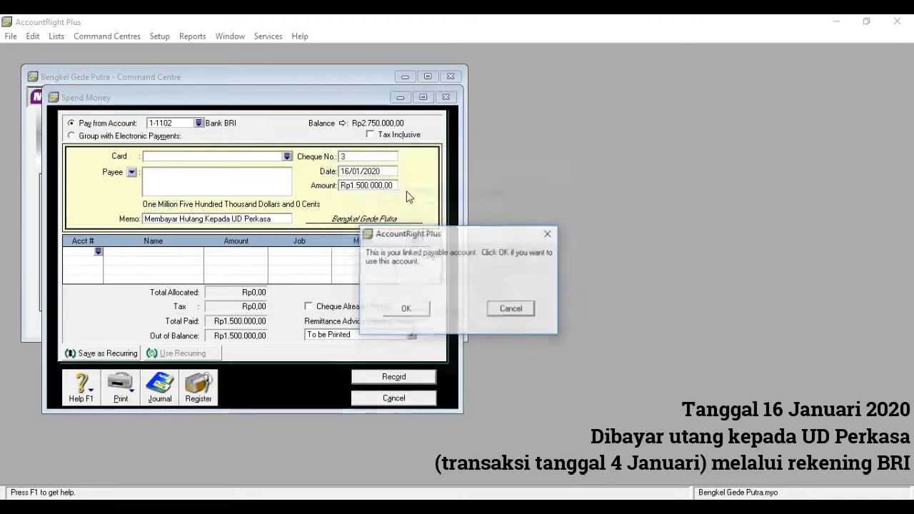
{"action": "left_click", "coordinate": [409, 308]}
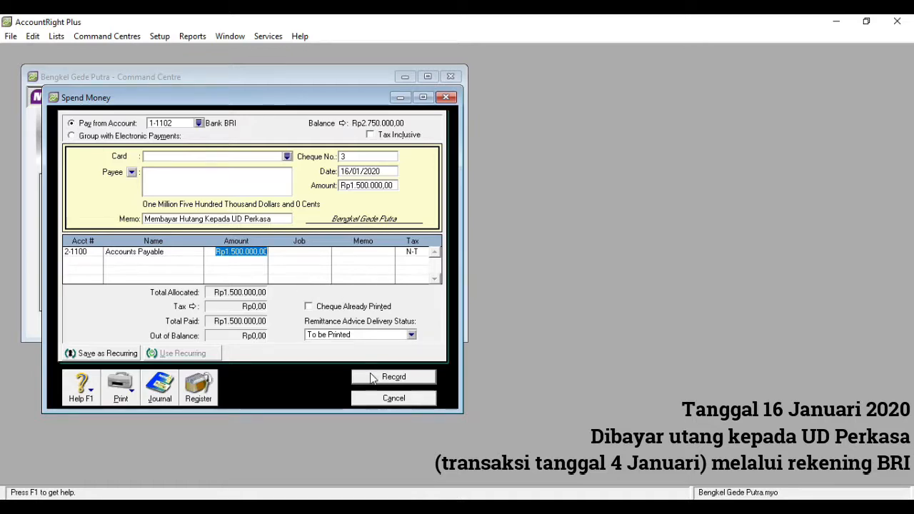
{"action": "left_click", "coordinate": [393, 377]}
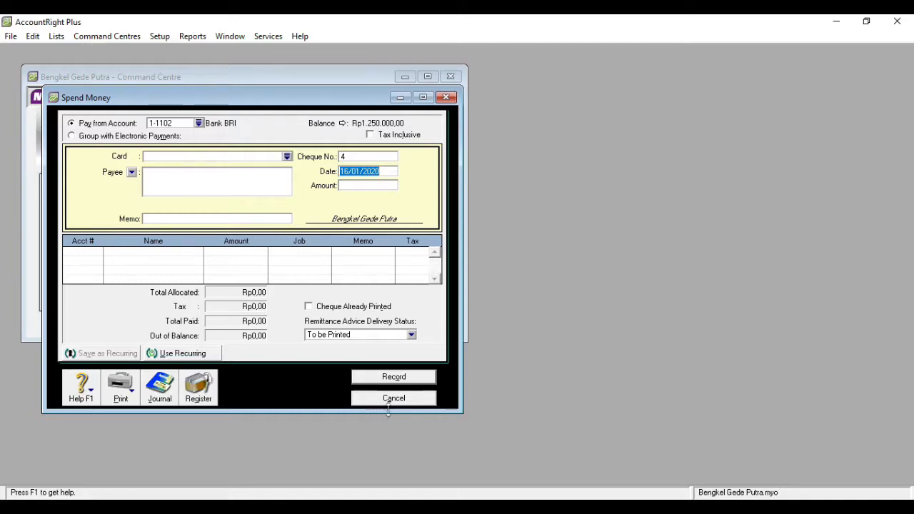
Start a Cash In Hand payment dated 20/01/2020 for Rp20.000,00 with memo 'Membayar Telepon'
{"action": "left_click", "coordinate": [393, 399]}
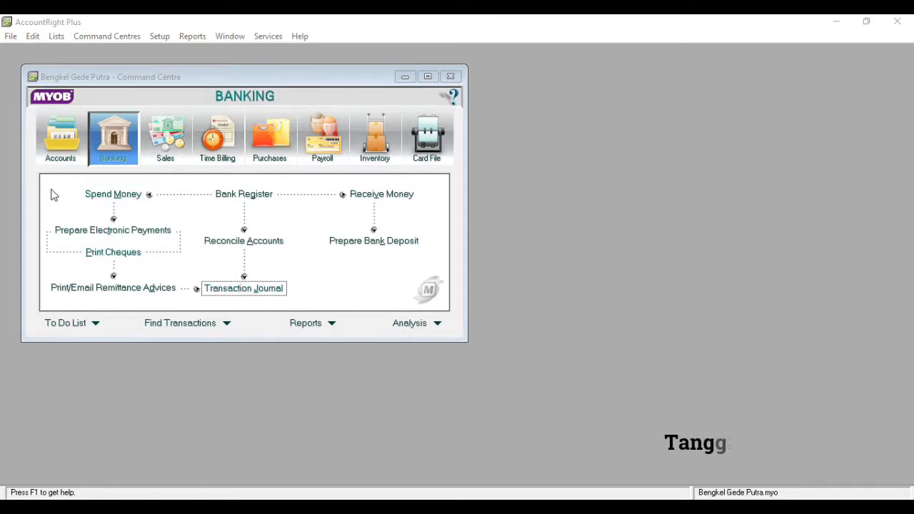
{"action": "left_click", "coordinate": [99, 199]}
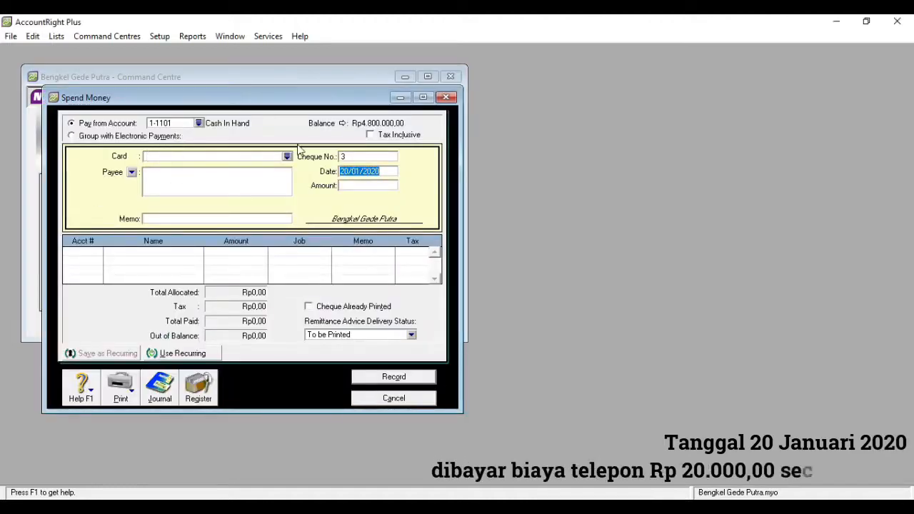
{"action": "left_click", "coordinate": [348, 172]}
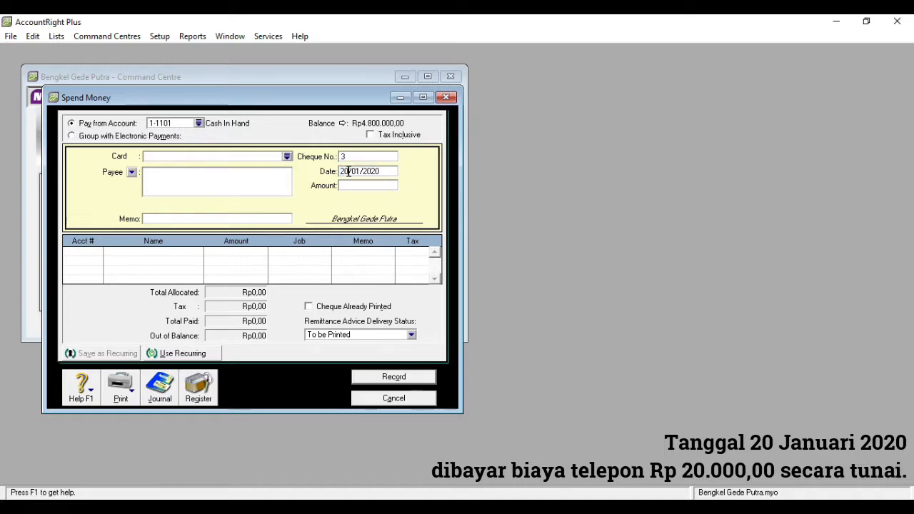
{"action": "key", "text": "BackSpace"}
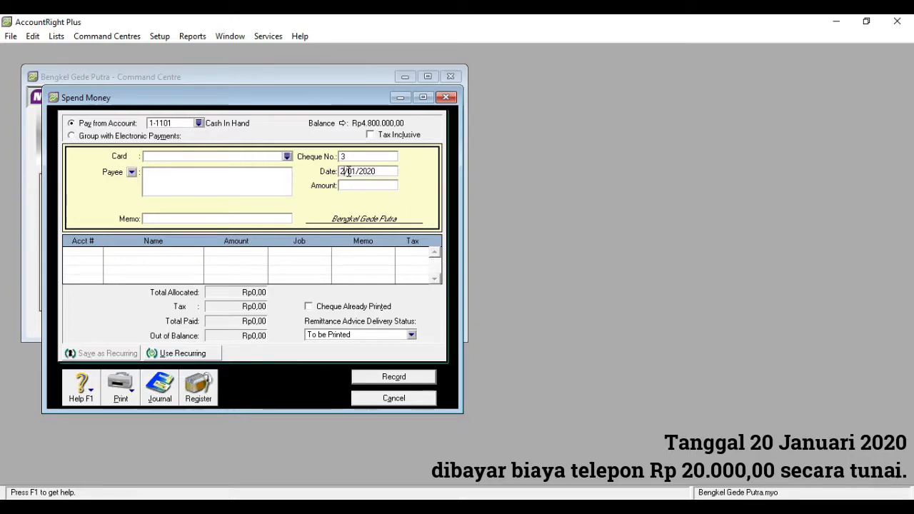
{"action": "type", "text": "0"}
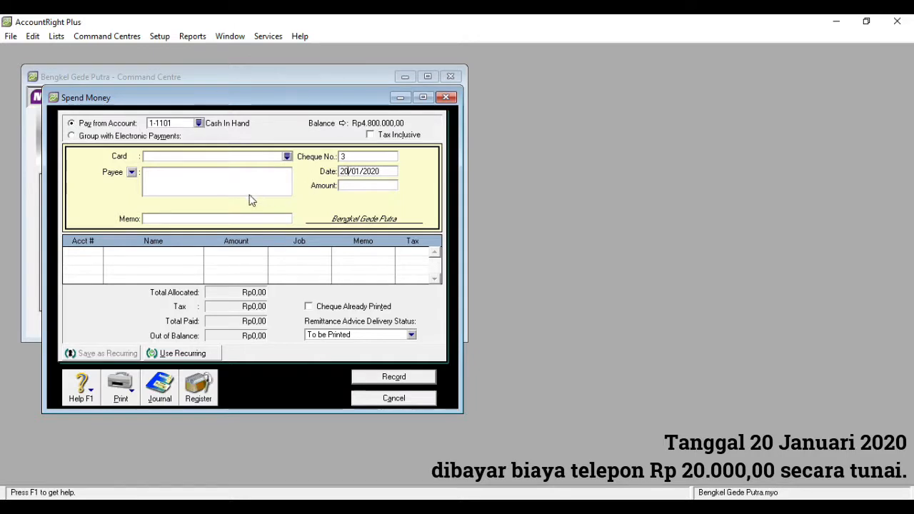
{"action": "left_click", "coordinate": [357, 188]}
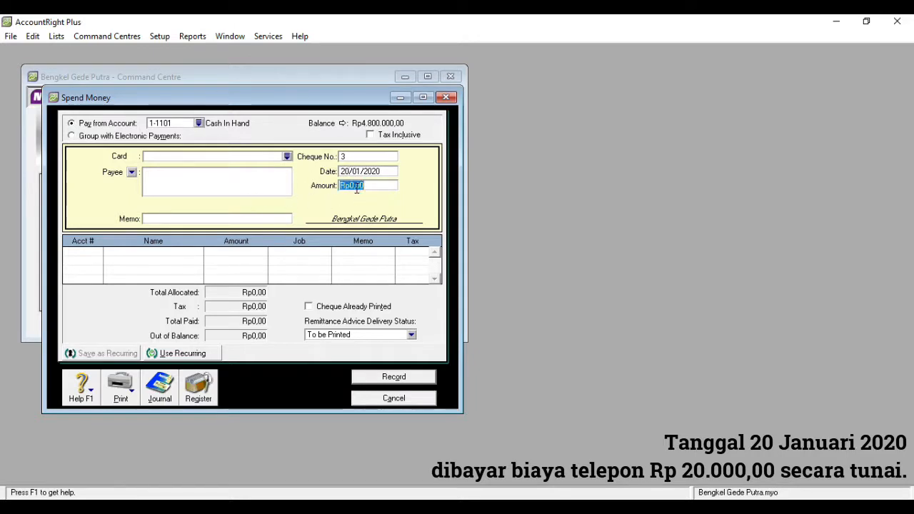
{"action": "type", "text": "20000"}
{"action": "key", "text": "Tab"}
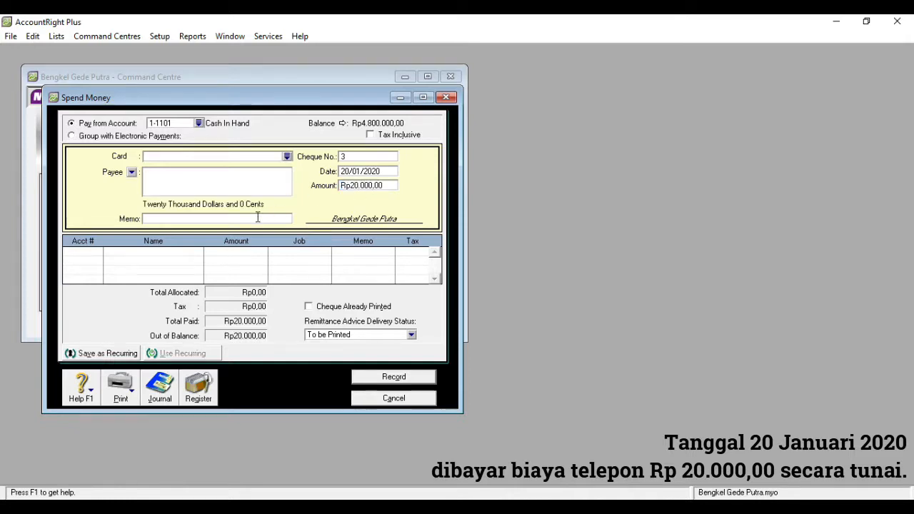
{"action": "type", "text": "Memb"}
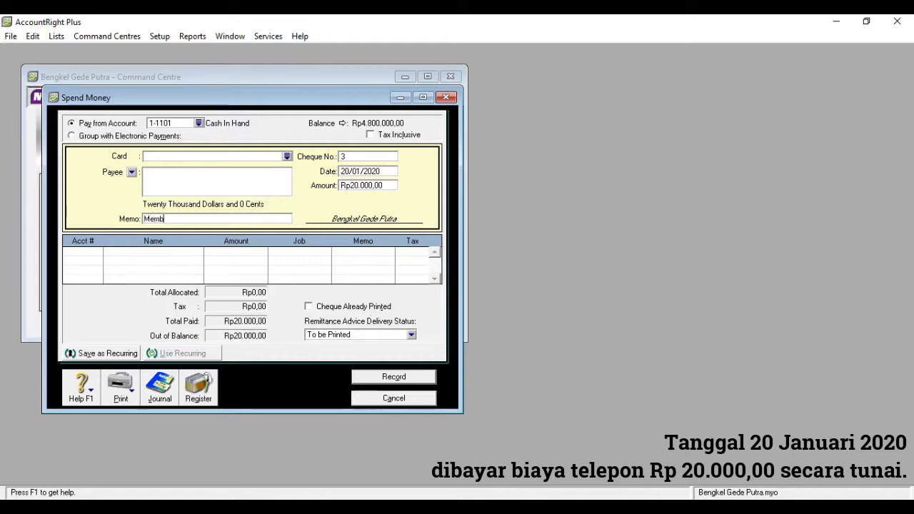
{"action": "type", "text": "ayar Telepon"}
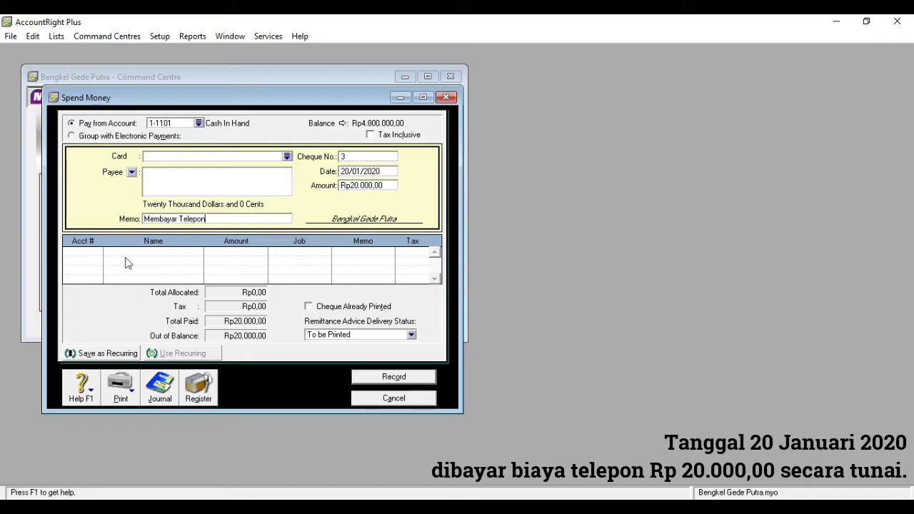
Allocate the payment to 6-1002 Telephone Expense, record it, and close Spend Money
{"action": "left_click", "coordinate": [96, 254]}
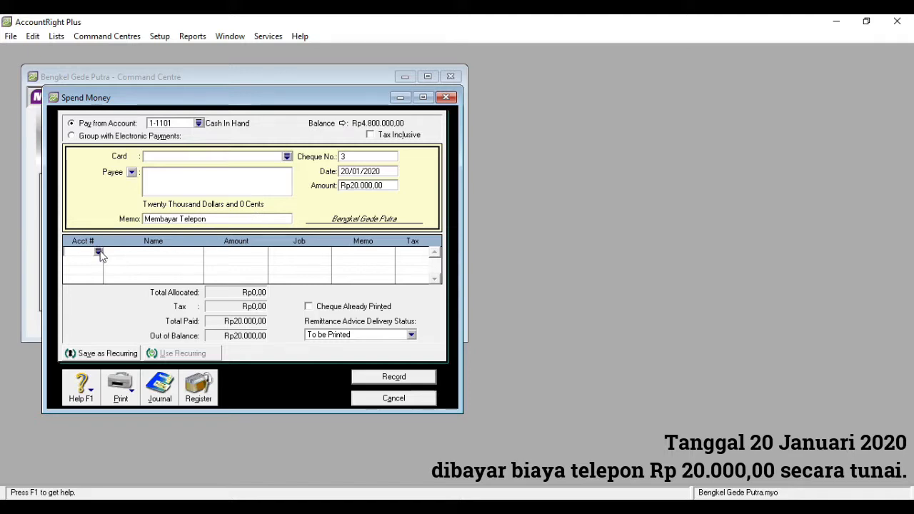
{"action": "type", "text": "6"}
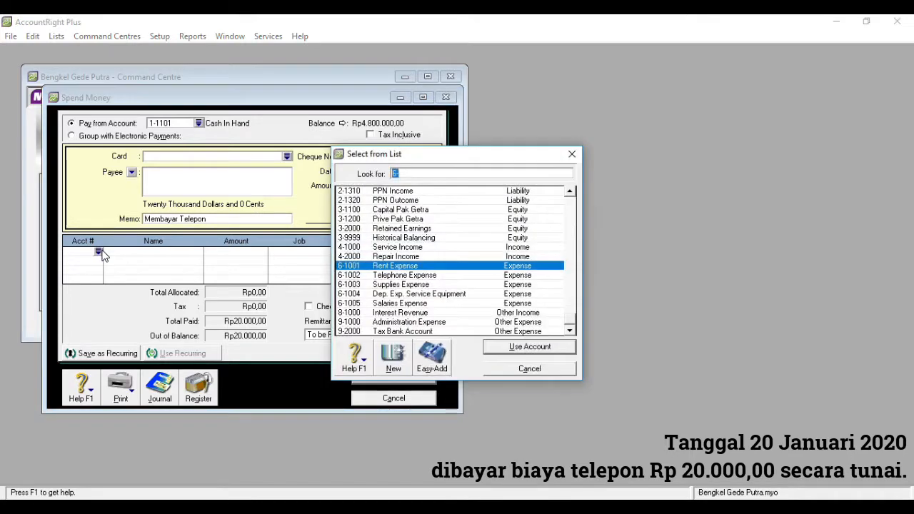
{"action": "double_click", "coordinate": [411, 276]}
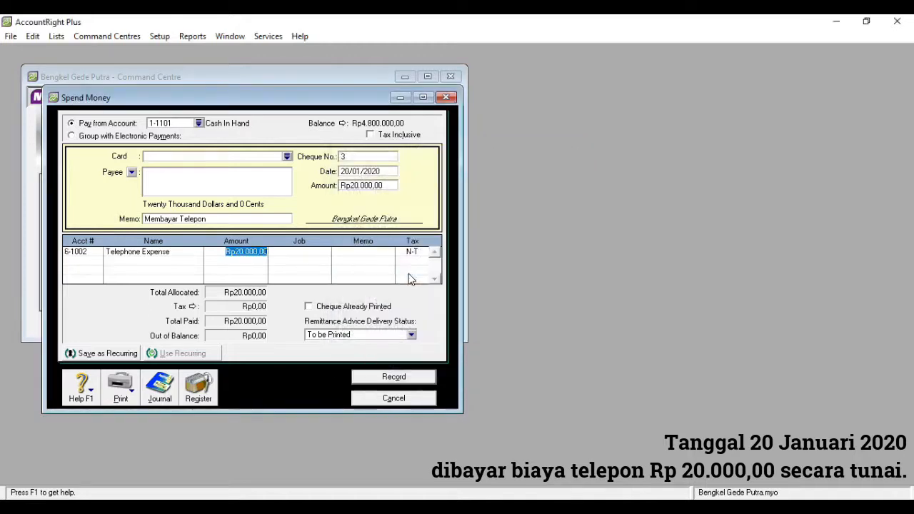
{"action": "left_click", "coordinate": [383, 383]}
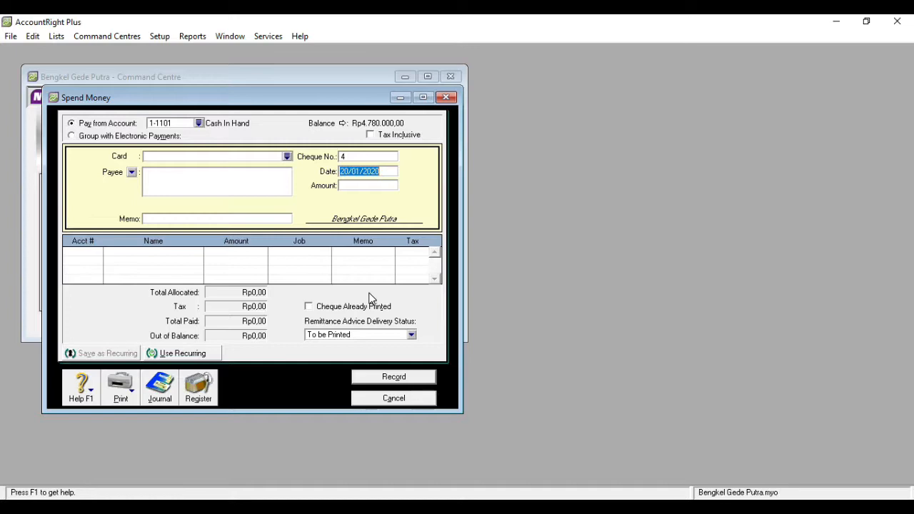
{"action": "left_click", "coordinate": [412, 400]}
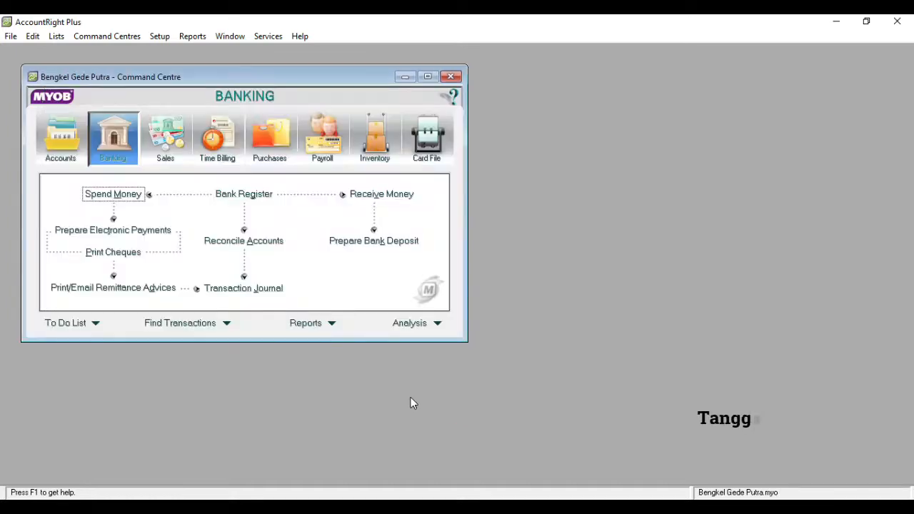
Start cheque 4 dated 22/01/2020 for Rp850.000,00, memo 'Membeli Perlengkapan dan Peralatan Bengkel'
{"action": "left_click", "coordinate": [132, 201]}
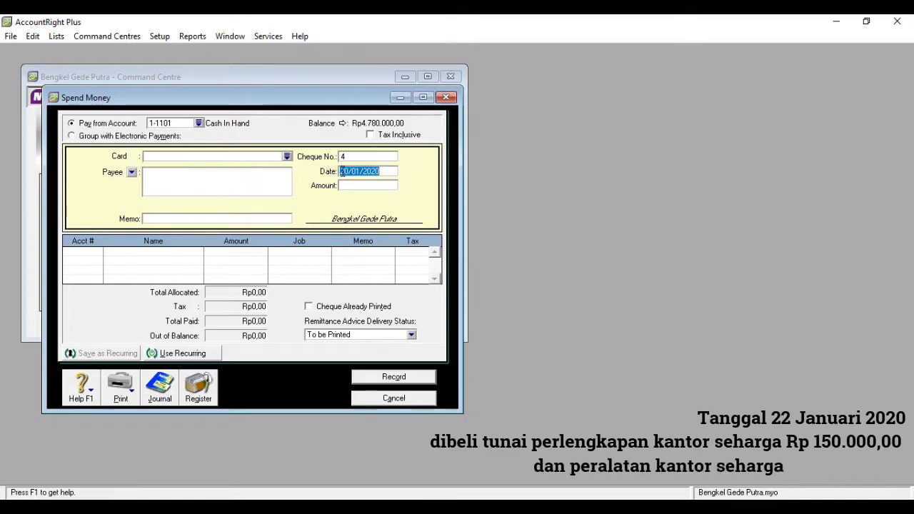
{"action": "left_click", "coordinate": [350, 172]}
{"action": "key", "text": "BackSpace"}
{"action": "type", "text": "2"}
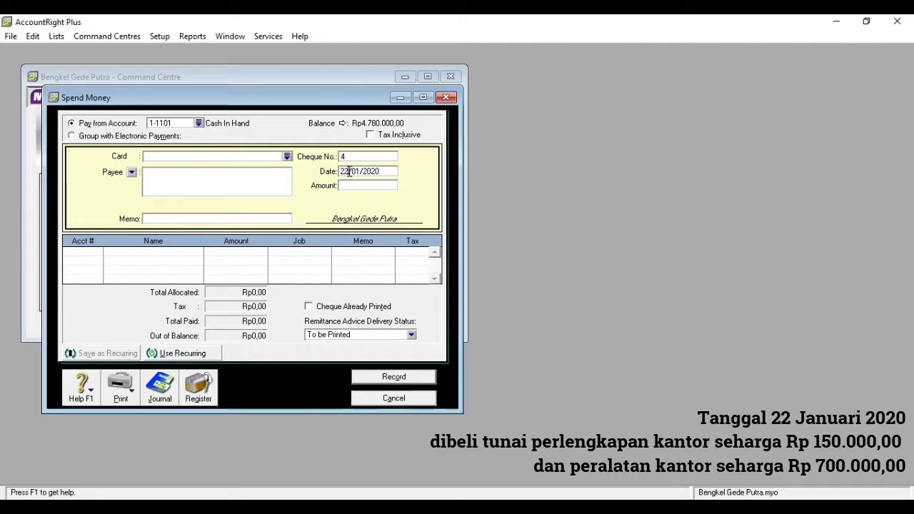
{"action": "left_click", "coordinate": [352, 184]}
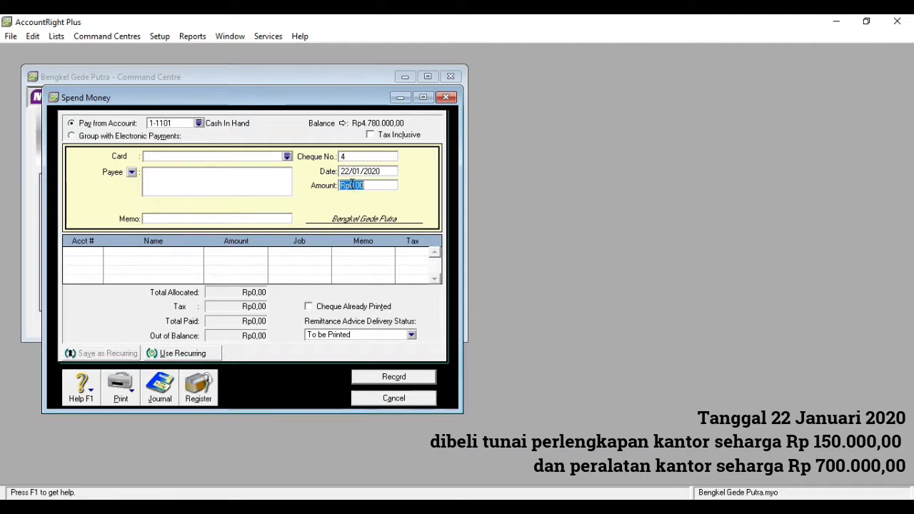
{"action": "type", "text": "850000"}
{"action": "left_click", "coordinate": [281, 217]}
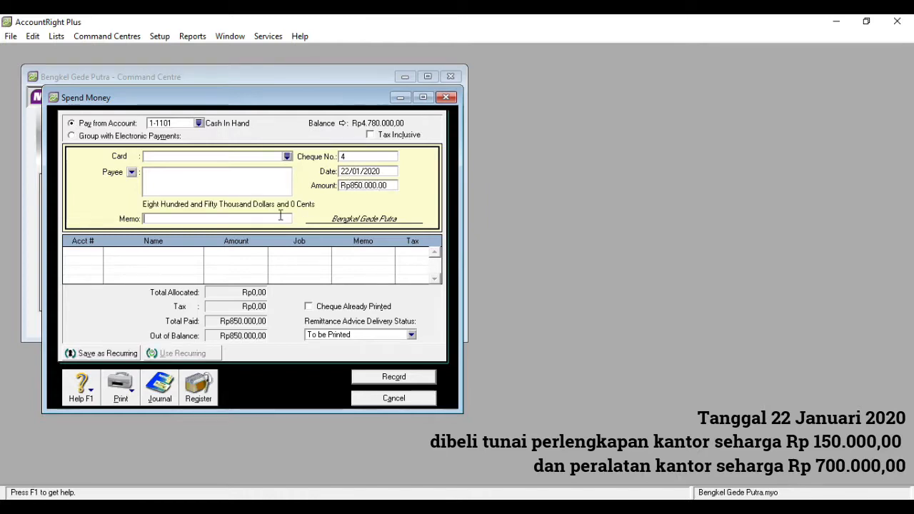
{"action": "type", "text": "Membeli Perlengkapan dan P"}
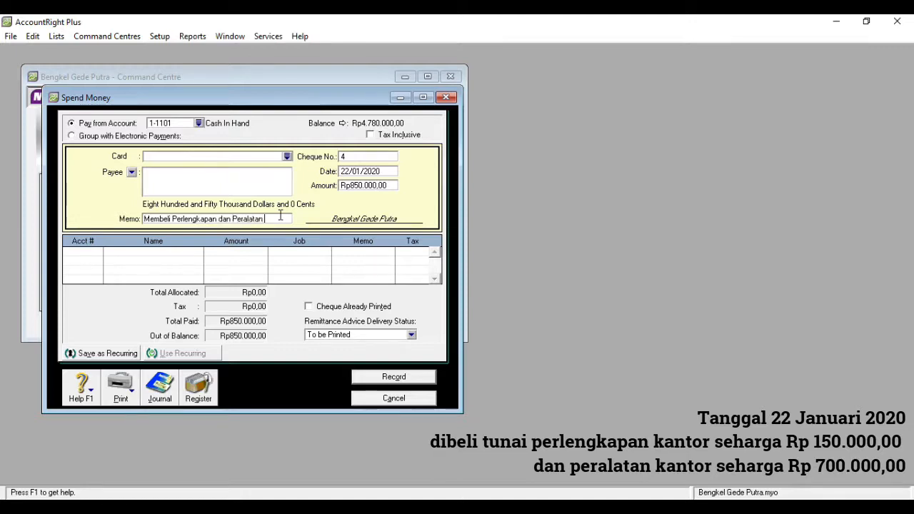
{"action": "type", "text": "eral"}
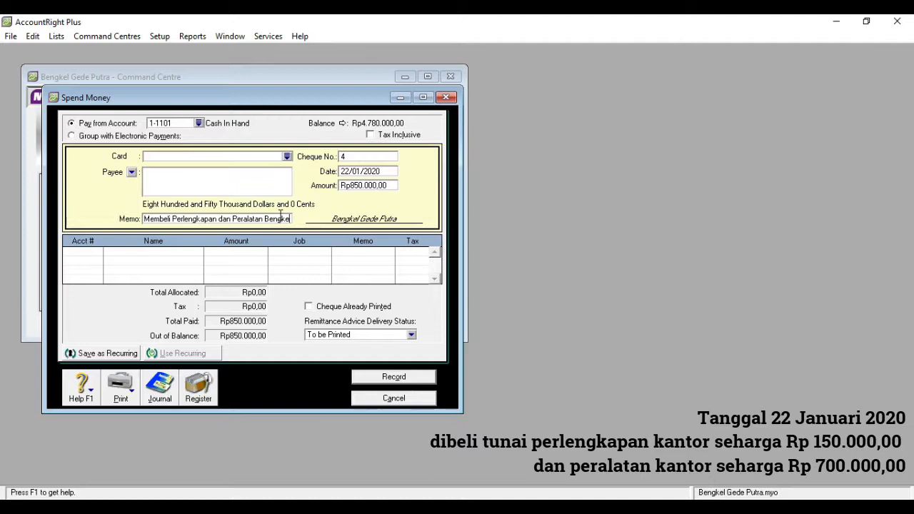
Allocate Rp150.000,00 of the payment to 1-2101 Service Equipment
{"action": "left_click", "coordinate": [83, 251]}
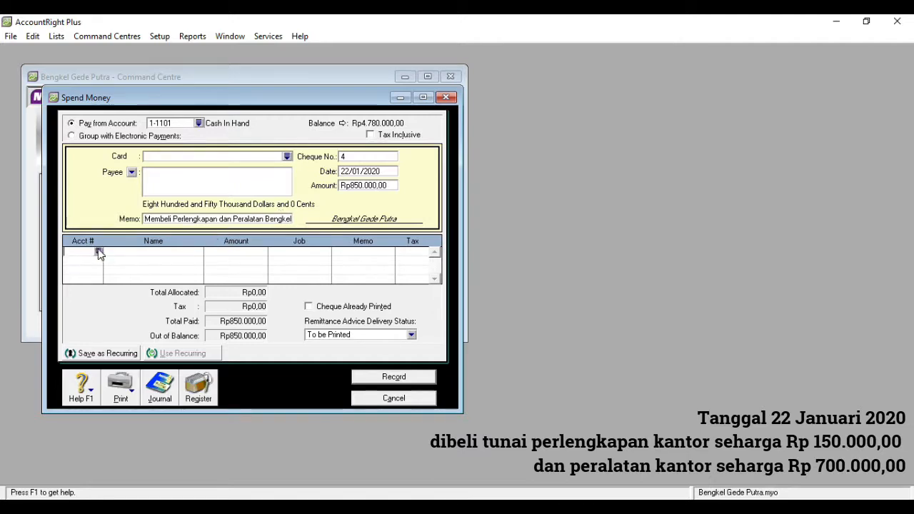
{"action": "left_click", "coordinate": [98, 252]}
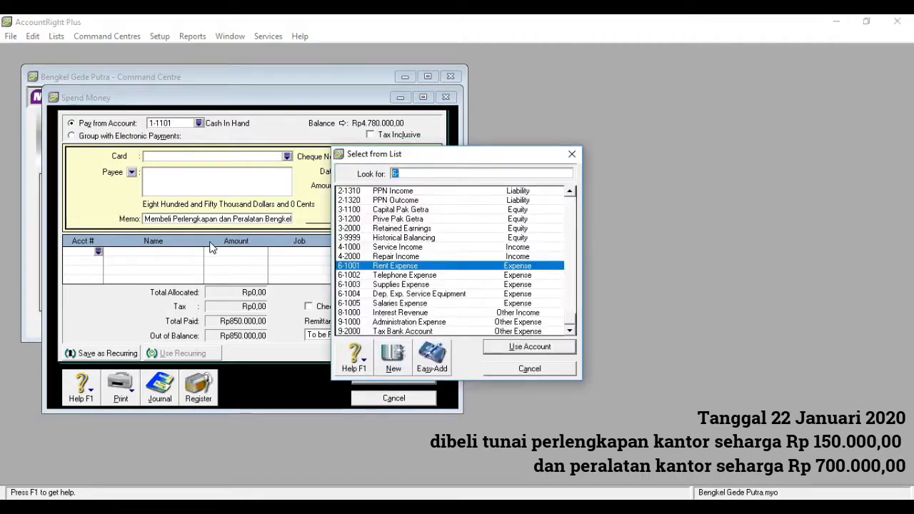
{"action": "type", "text": "1"}
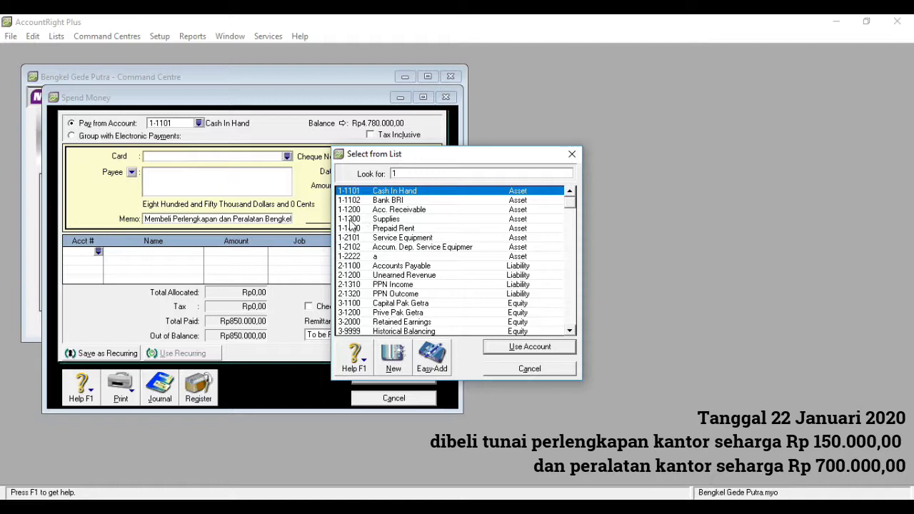
{"action": "double_click", "coordinate": [413, 239]}
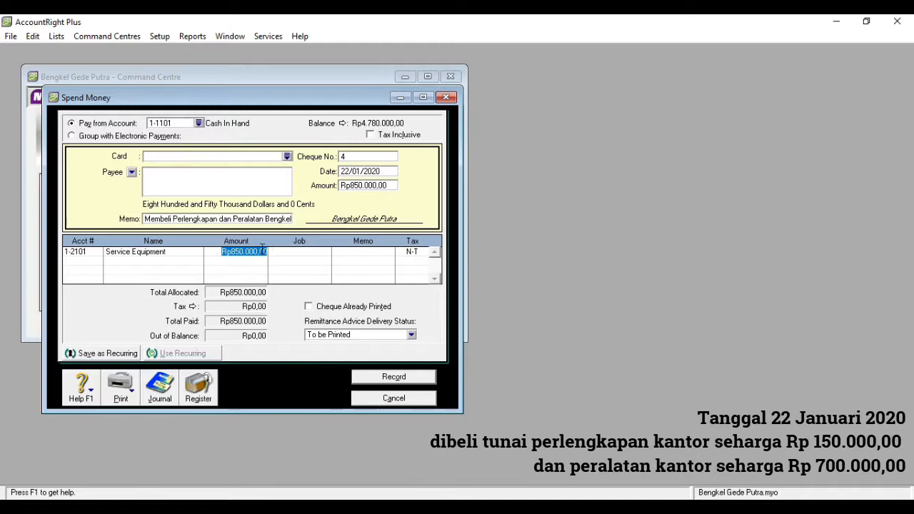
{"action": "key", "text": "BackSpace"}
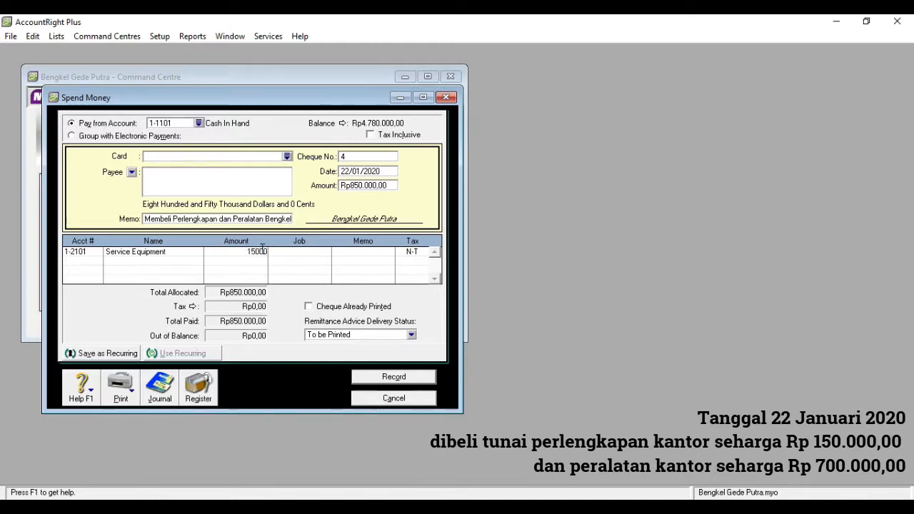
{"action": "left_click", "coordinate": [82, 264]}
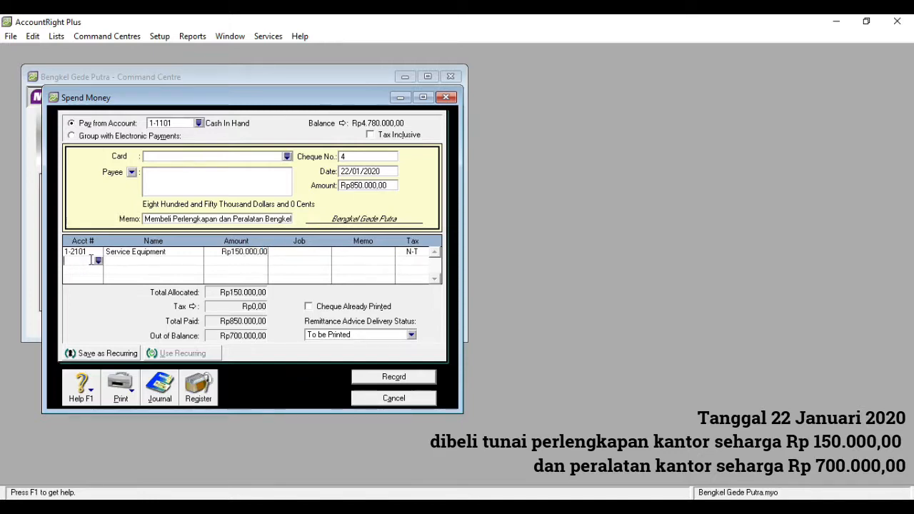
Allocate the remaining Rp700.000,00 to 1-1300 Supplies, record the payment, and close the form
{"action": "type", "text": "6"}
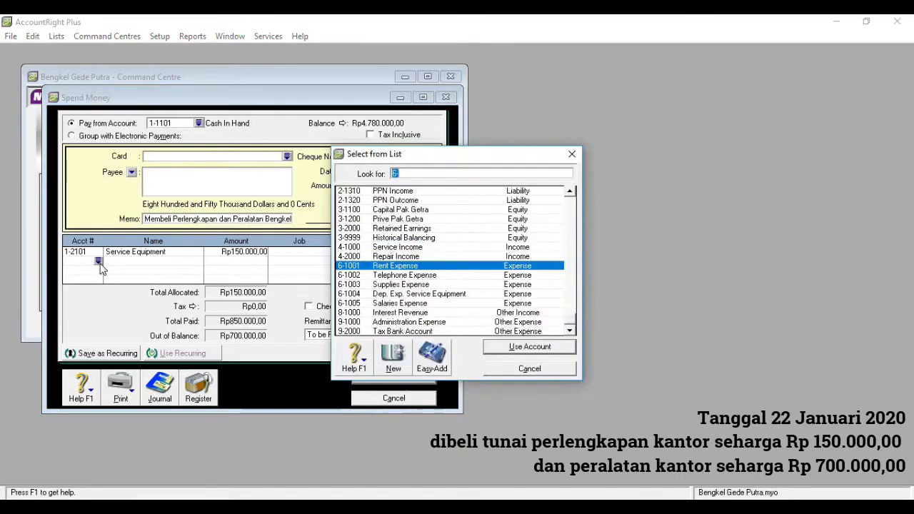
{"action": "type", "text": "1"}
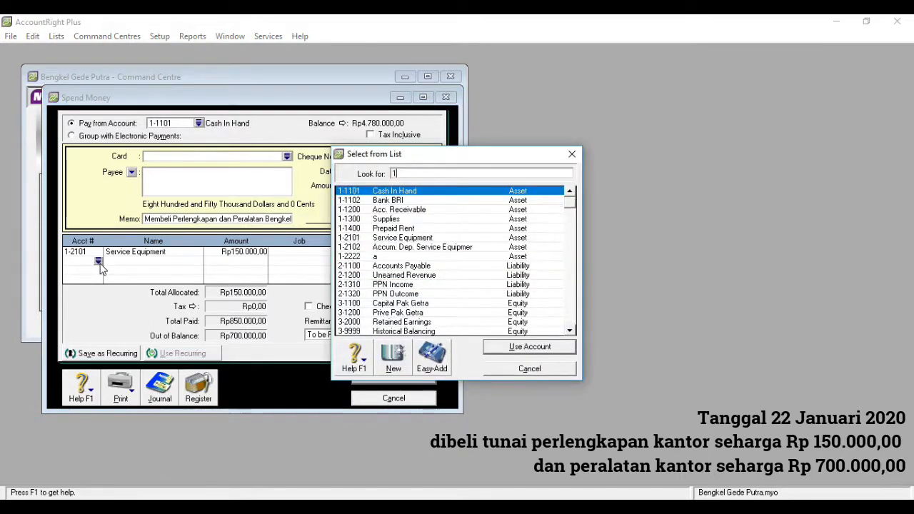
{"action": "double_click", "coordinate": [395, 219]}
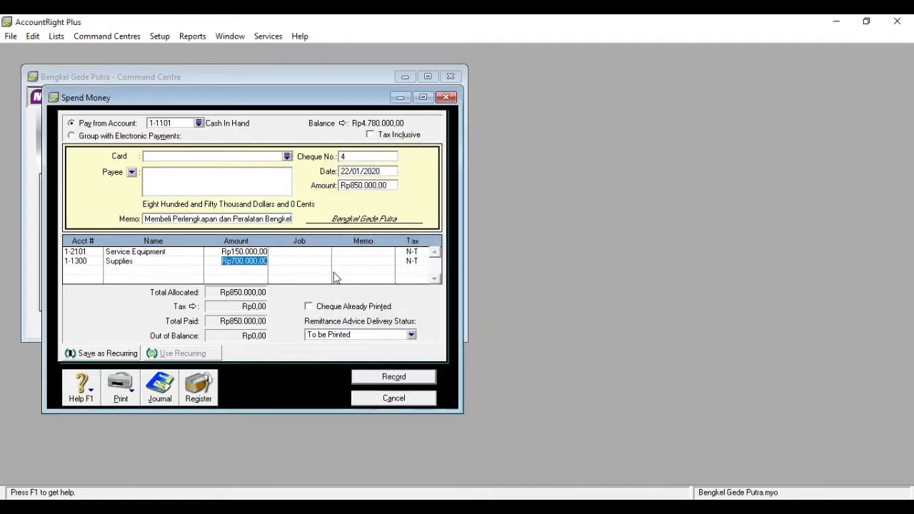
{"action": "left_click", "coordinate": [386, 379]}
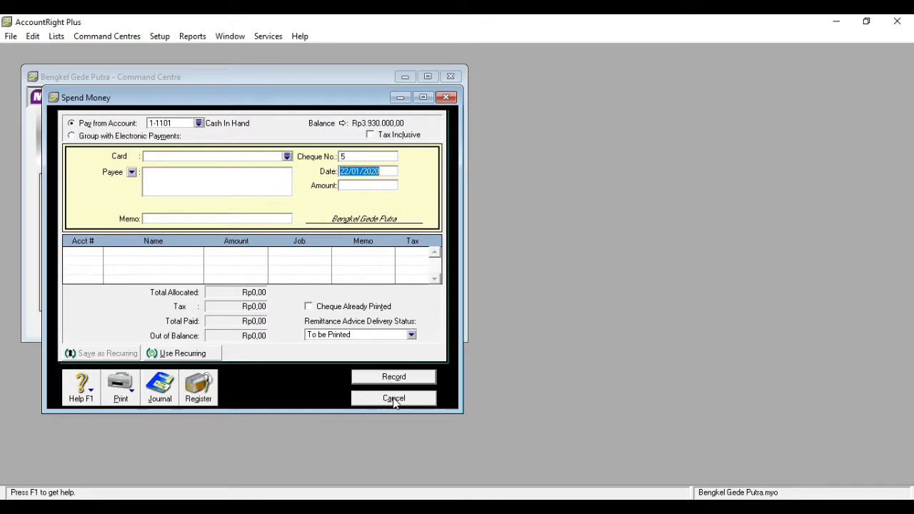
{"action": "left_click", "coordinate": [447, 98]}
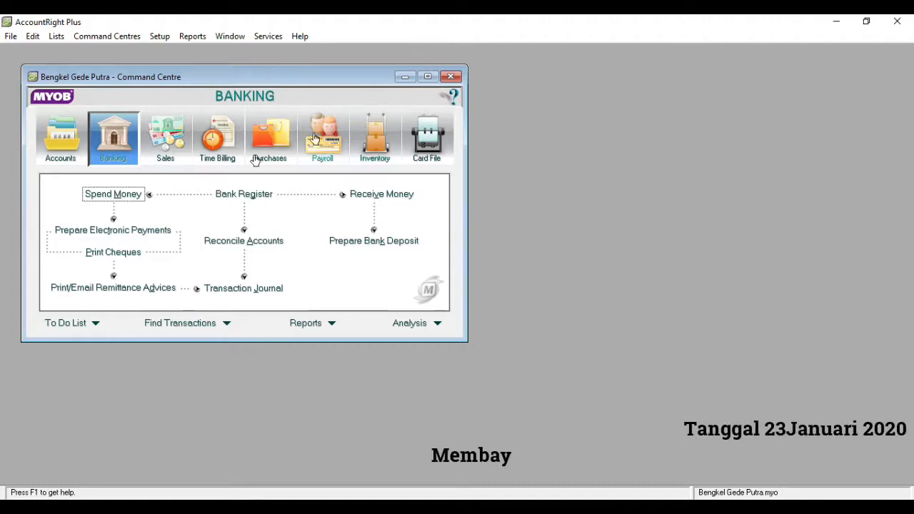
Start a new Rp150.000 cash payment, adjust its date, and enter memo 'Membayar Gaji Karyawa'
{"action": "left_click", "coordinate": [127, 198]}
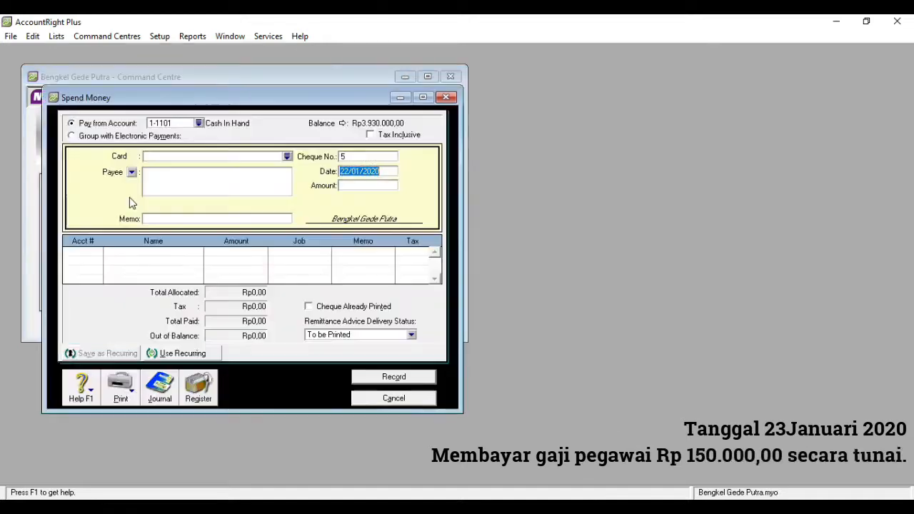
{"action": "left_click", "coordinate": [351, 174]}
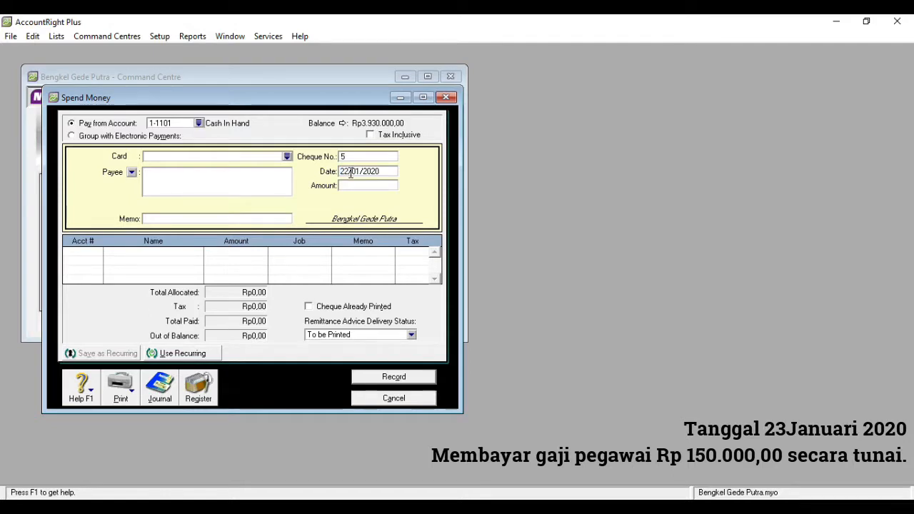
{"action": "key", "text": "BackSpace"}
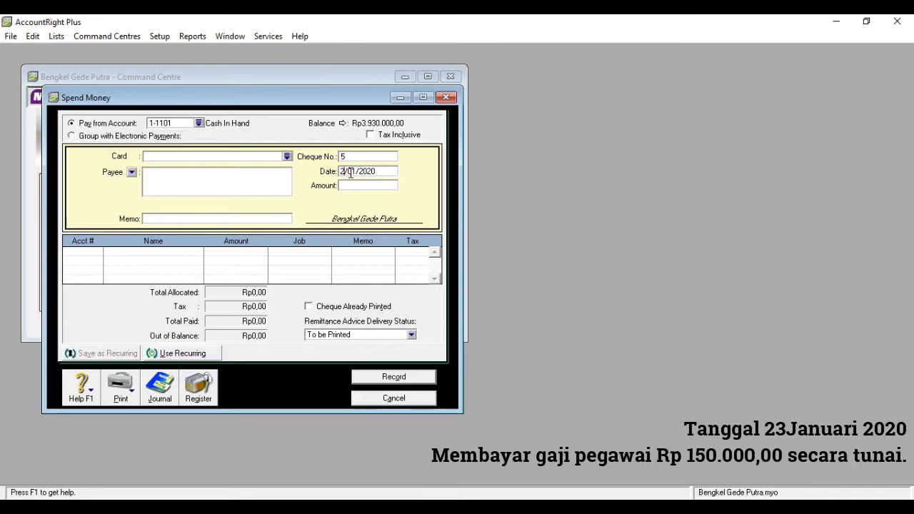
{"action": "type", "text": "3"}
{"action": "key", "text": "BackSpace"}
{"action": "left_click", "coordinate": [351, 186]}
{"action": "type", "text": "150."}
{"action": "type", "text": "0"}
{"action": "type", "text": "000"}
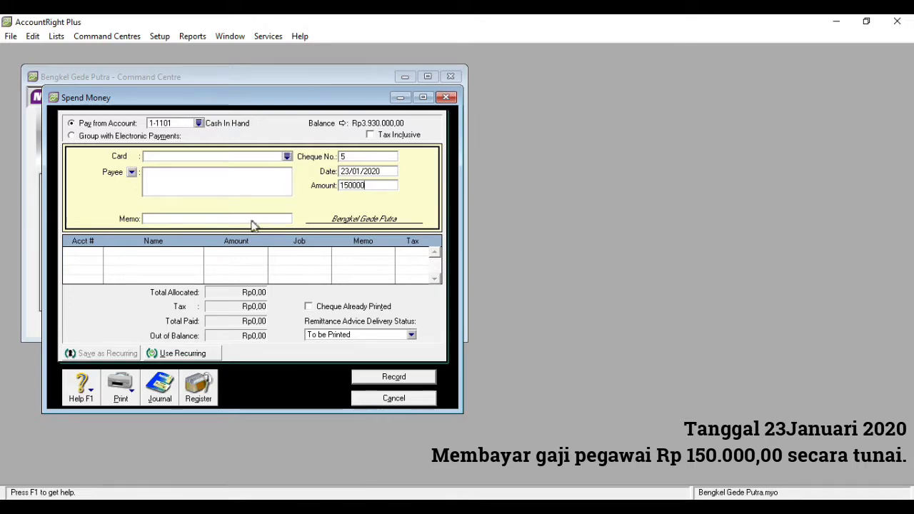
{"action": "left_click", "coordinate": [249, 219]}
{"action": "type", "text": "Membayar Gaji"}
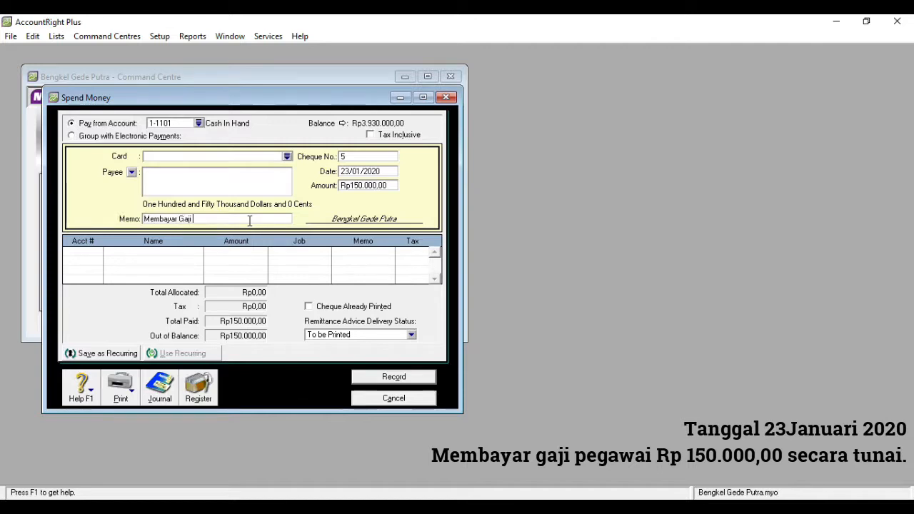
{"action": "type", "text": " Karyawan"}
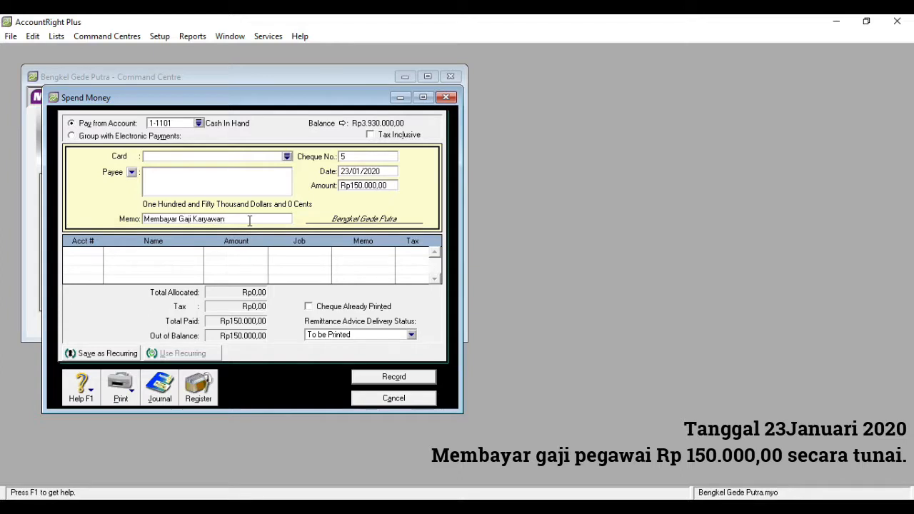
Allocate the payment to Salaries Expense, record it, and close the blank form
{"action": "left_click", "coordinate": [95, 252]}
{"action": "type", "text": "6"}
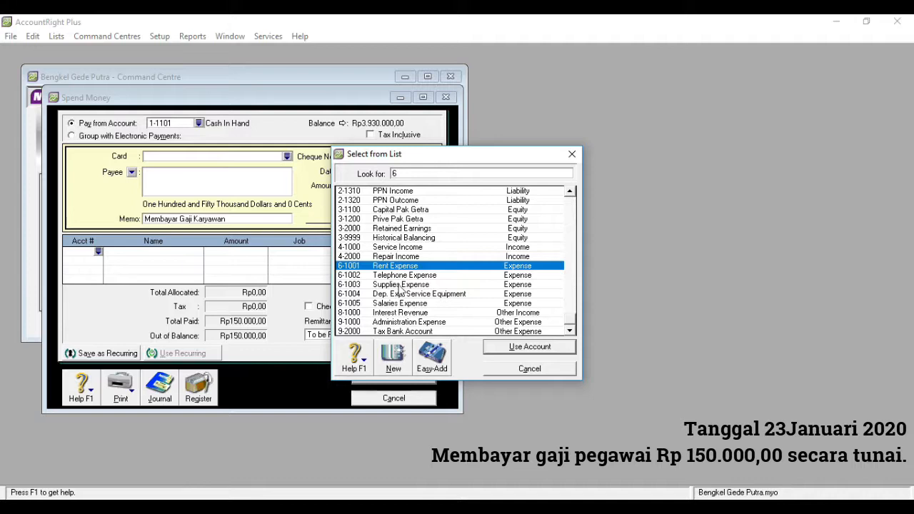
{"action": "double_click", "coordinate": [402, 304]}
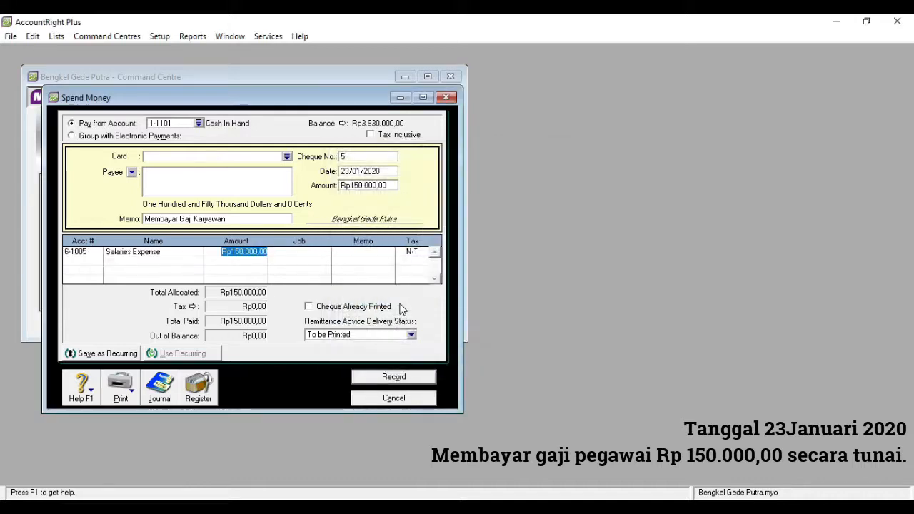
{"action": "left_click", "coordinate": [389, 380]}
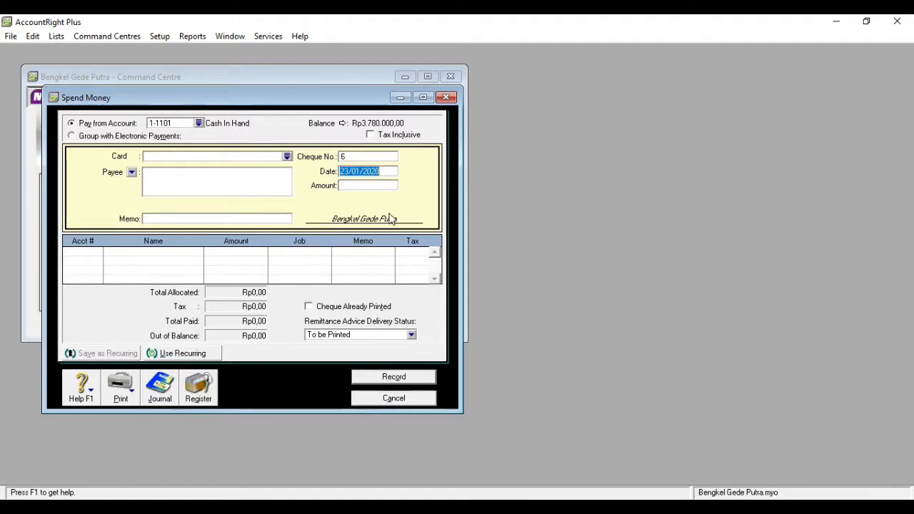
{"action": "left_click", "coordinate": [447, 97]}
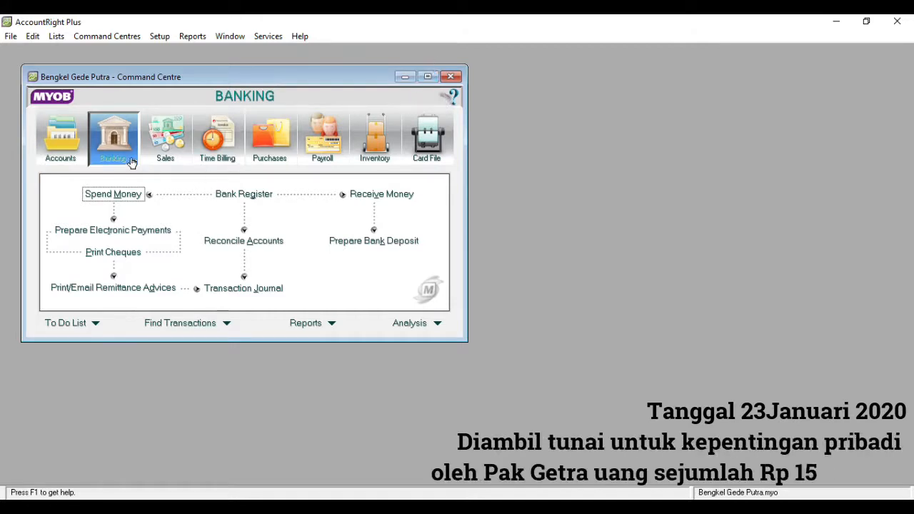
Start a Rp150.000,00 cash payment with memo 'Mengambil untuk Kepentingan Pribad'
{"action": "left_click", "coordinate": [114, 194]}
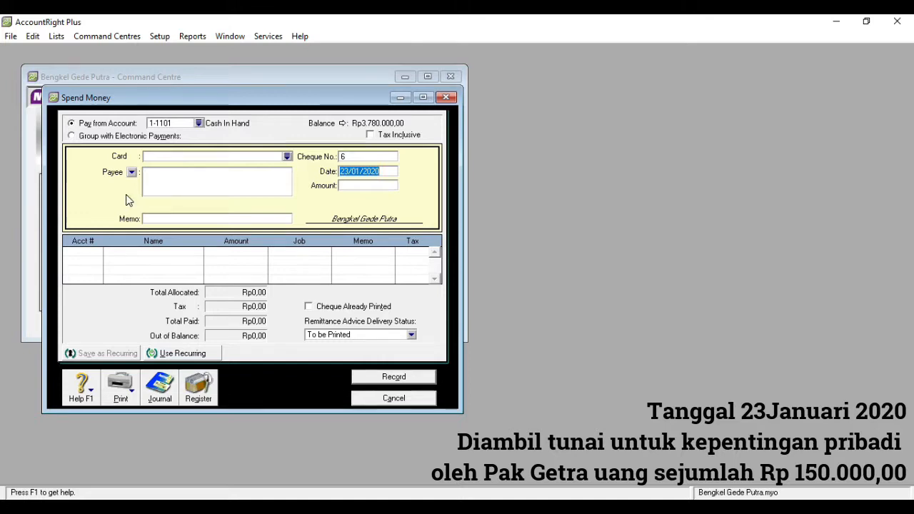
{"action": "left_click", "coordinate": [347, 187]}
{"action": "type", "text": "150000"}
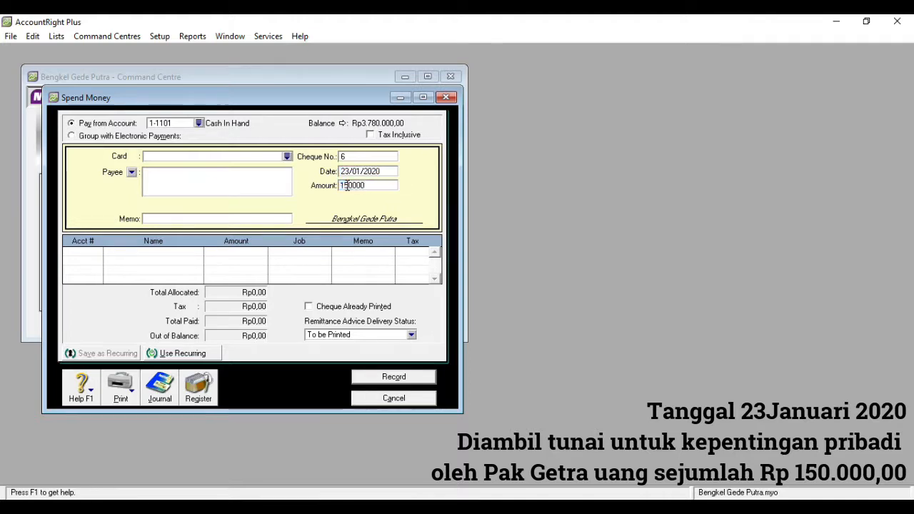
{"action": "left_click", "coordinate": [250, 218]}
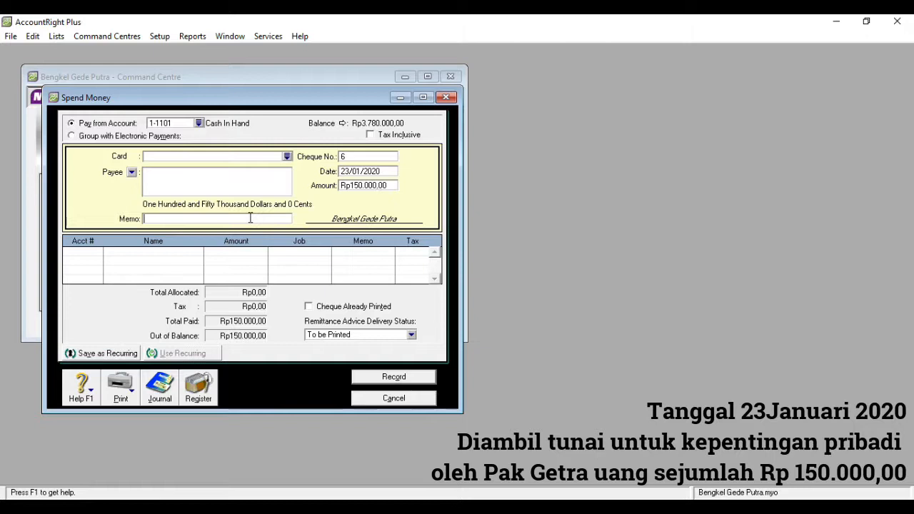
{"action": "type", "text": "Mengambil untuk Kepentingan P"}
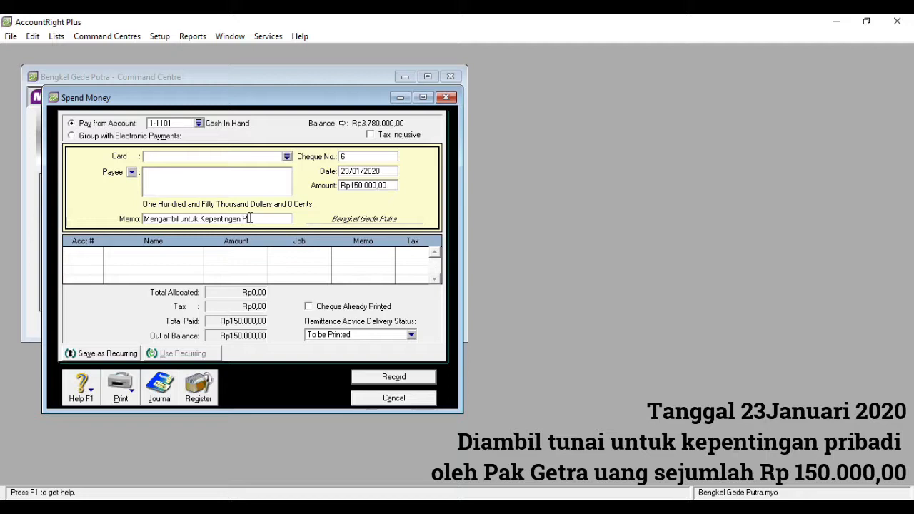
{"action": "type", "text": "ribadi"}
Charge the withdrawal to owner's drawings 3-1200, record it, and close the form
{"action": "left_click", "coordinate": [98, 255]}
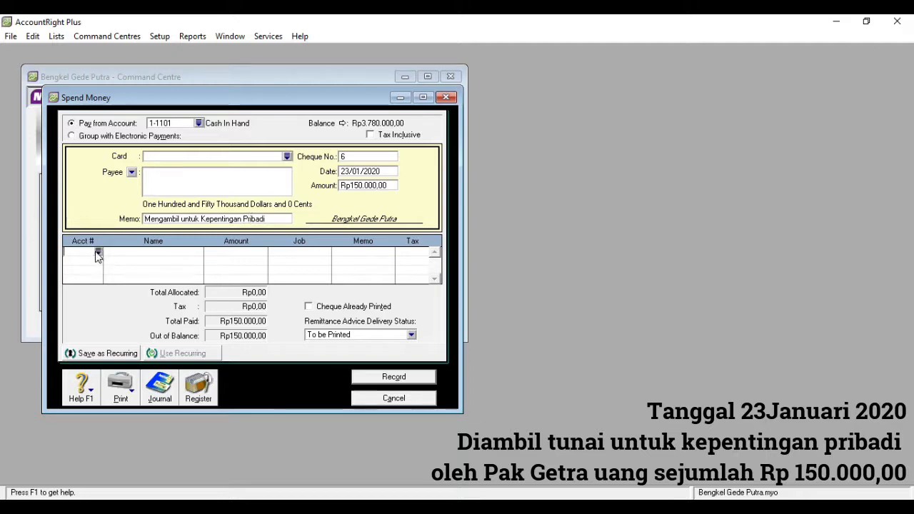
{"action": "type", "text": "6"}
{"action": "key", "text": "Tab"}
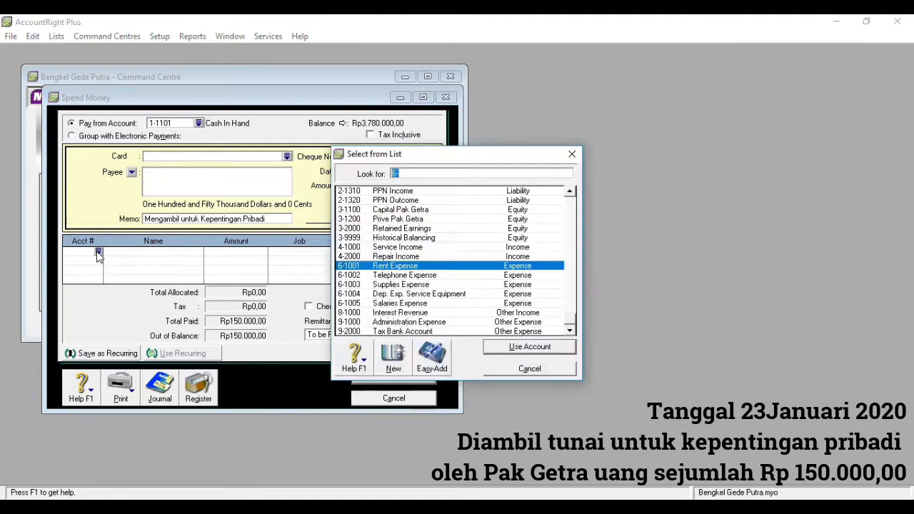
{"action": "type", "text": "3"}
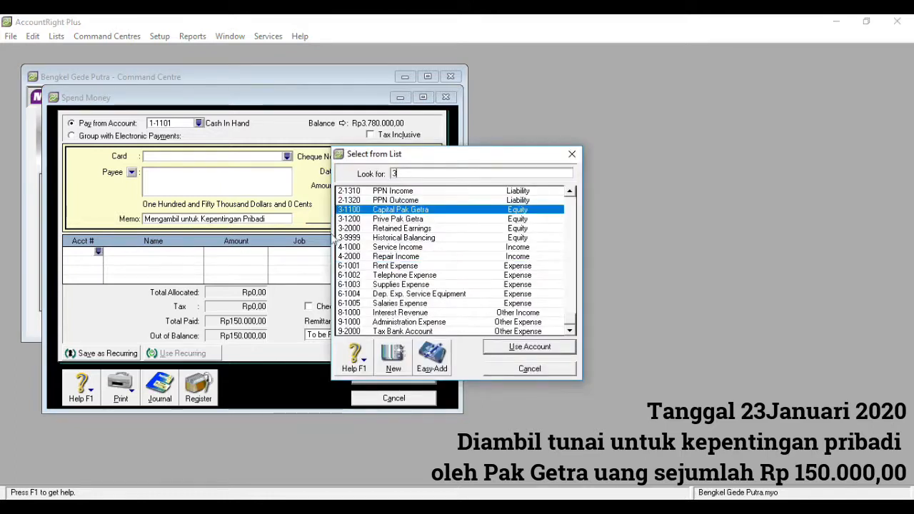
{"action": "left_click", "coordinate": [397, 222]}
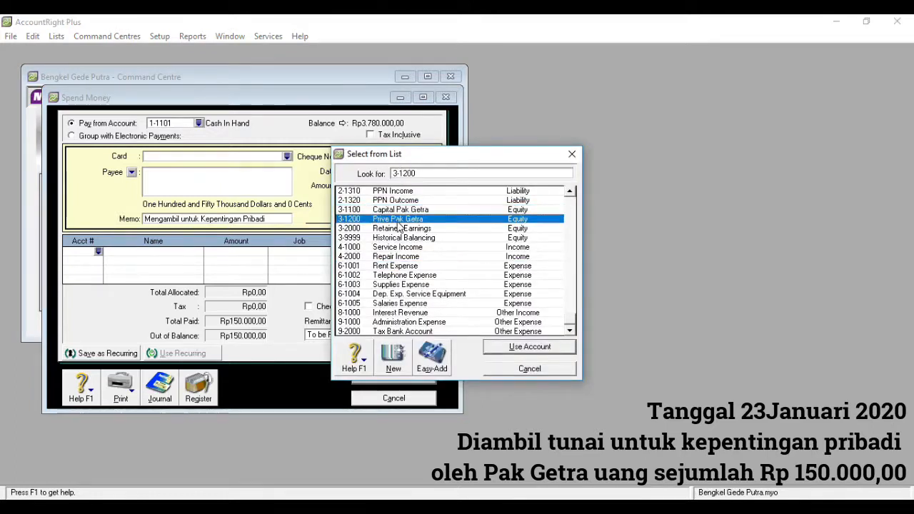
{"action": "double_click", "coordinate": [398, 221]}
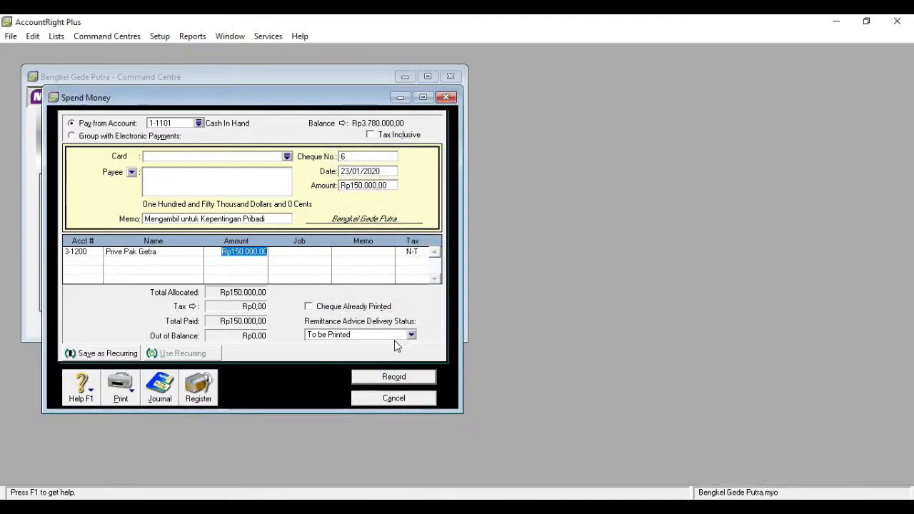
{"action": "left_click", "coordinate": [393, 377]}
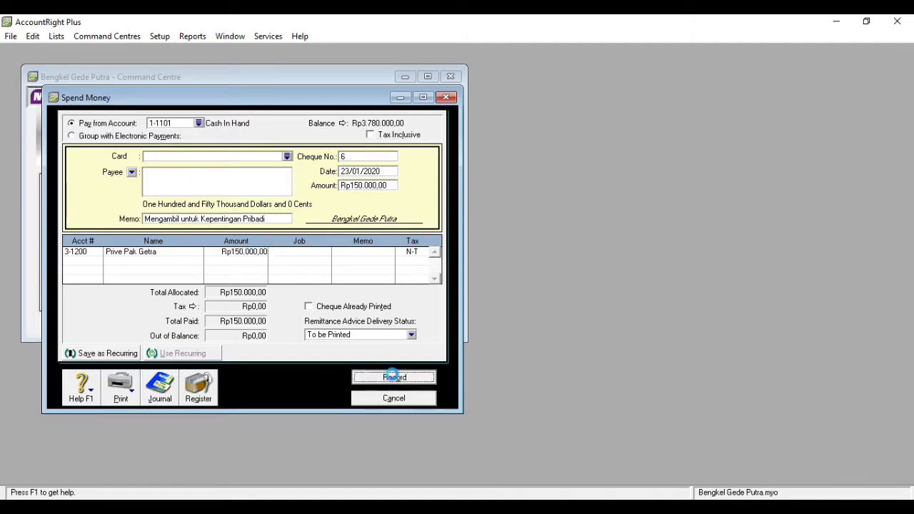
{"action": "left_click", "coordinate": [450, 98]}
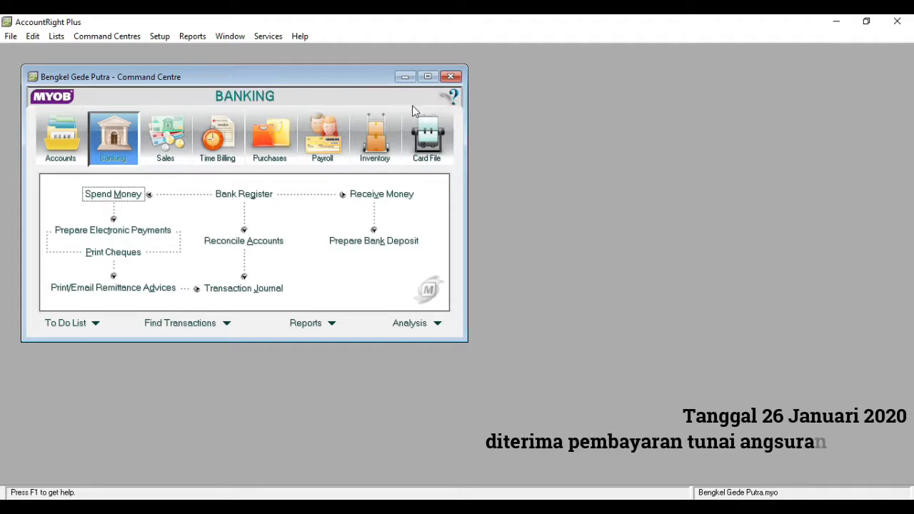
Start a cash receipt dated 26/01/2020 for Rp900.000 with memo 'Pembayaran Angsuran Piutang'
{"action": "left_click", "coordinate": [354, 194]}
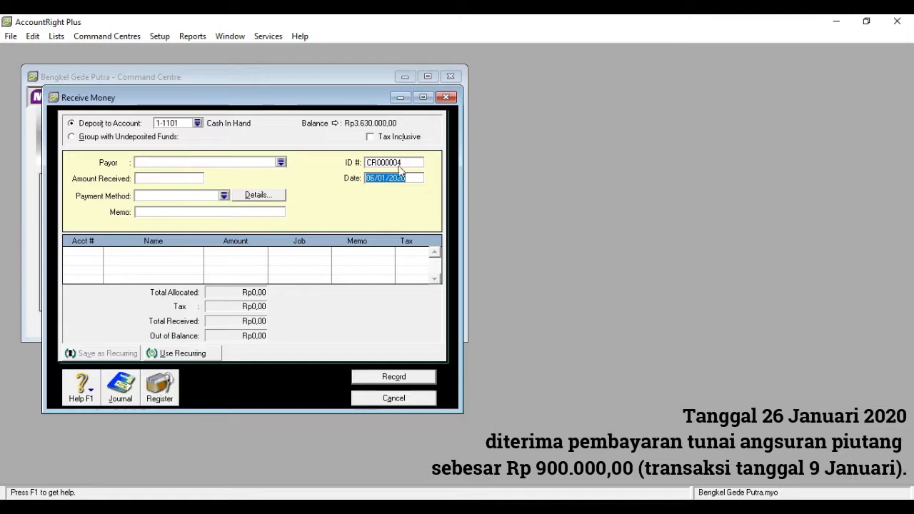
{"action": "left_click", "coordinate": [370, 179]}
{"action": "key", "text": "BackSpace"}
{"action": "type", "text": "2"}
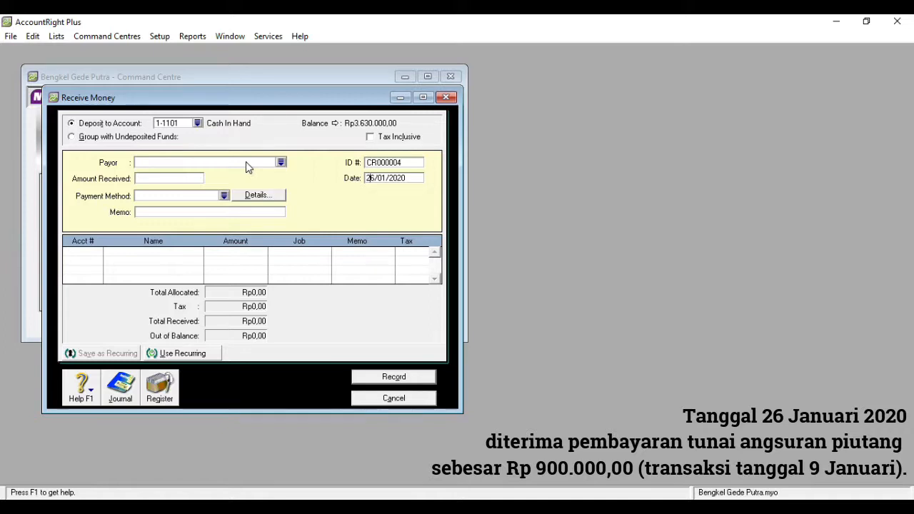
{"action": "left_click", "coordinate": [164, 179]}
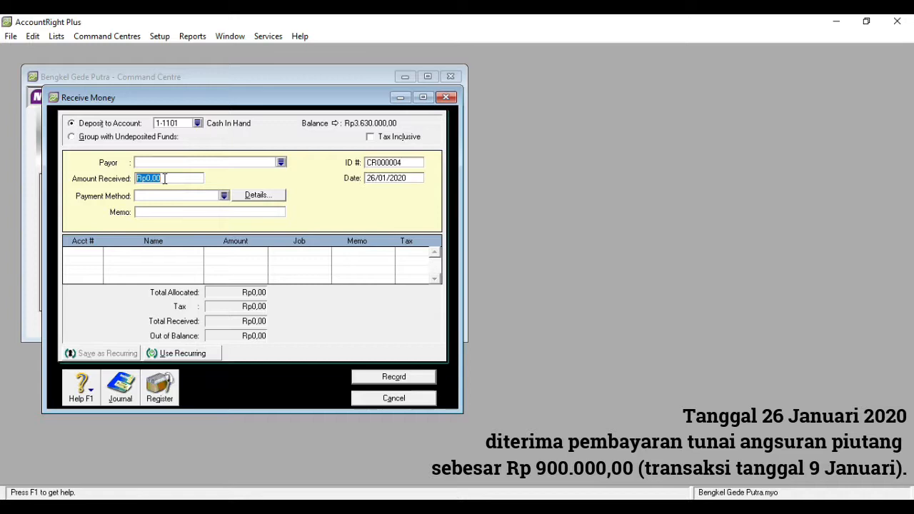
{"action": "type", "text": "900."}
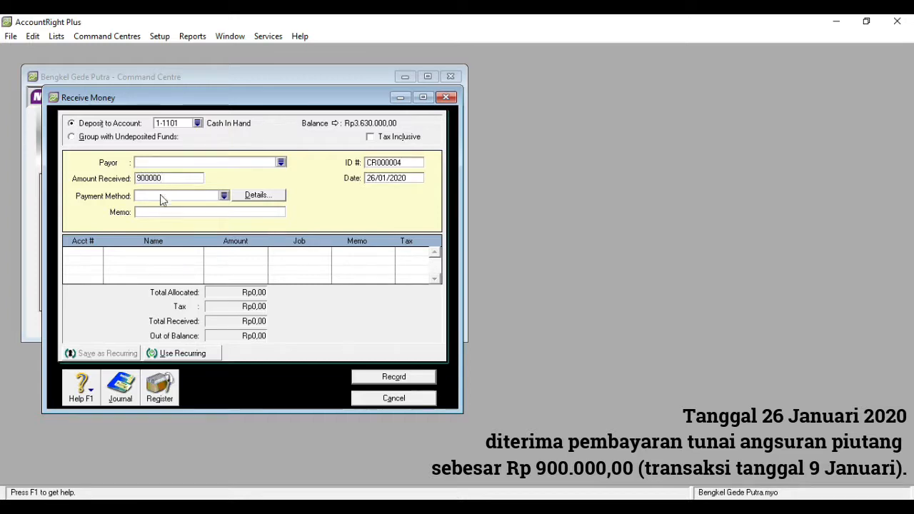
{"action": "type", "text": "000"}
{"action": "left_click", "coordinate": [158, 212]}
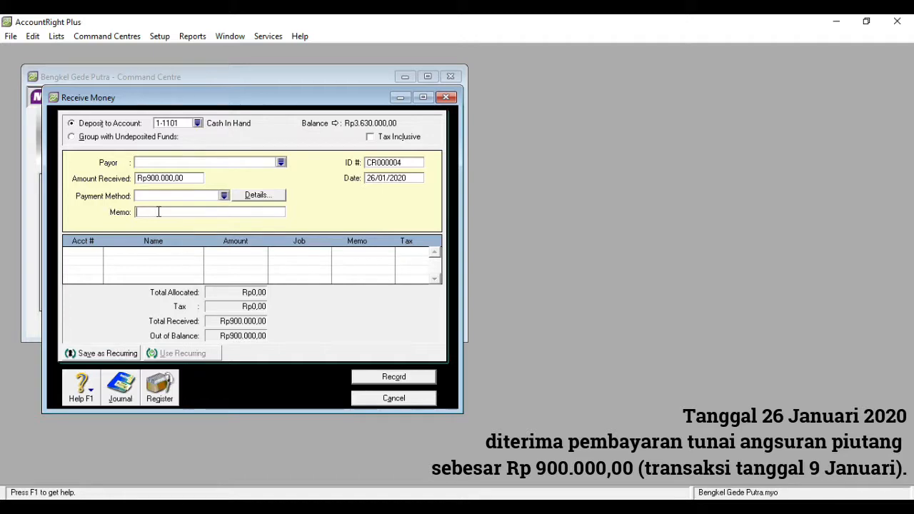
{"action": "type", "text": "Pembayaran Angsuran Piutang"}
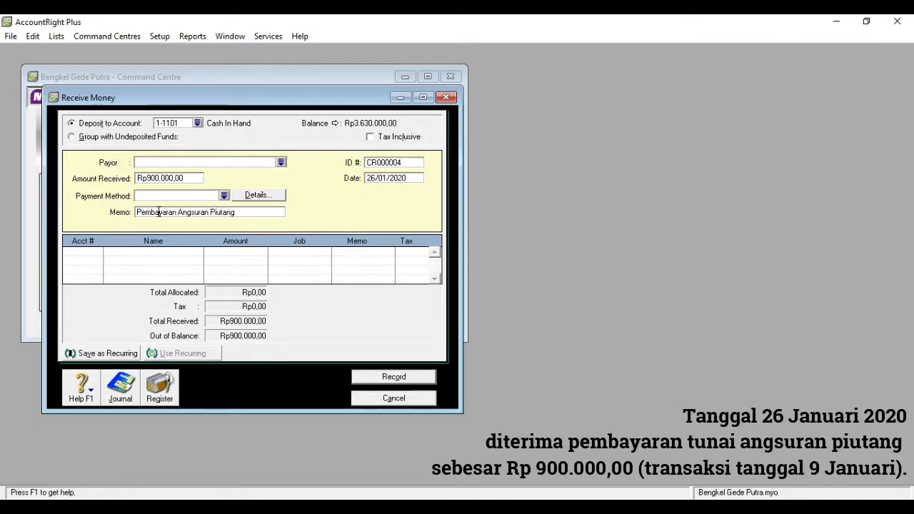
Allocate the receipt to 1-1200 Acc. Receivable, accept the linked-account notice, and record it
{"action": "left_click", "coordinate": [79, 252]}
{"action": "left_click", "coordinate": [100, 252]}
{"action": "type", "text": "1"}
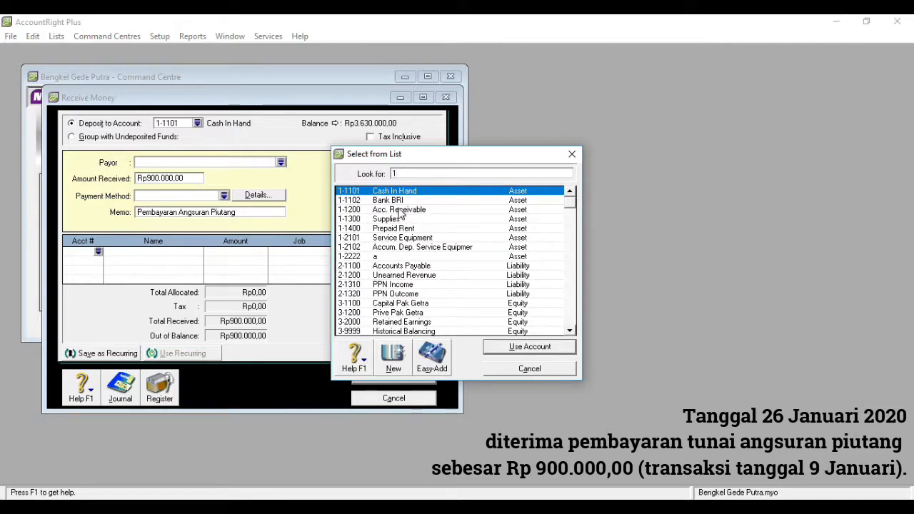
{"action": "double_click", "coordinate": [398, 210]}
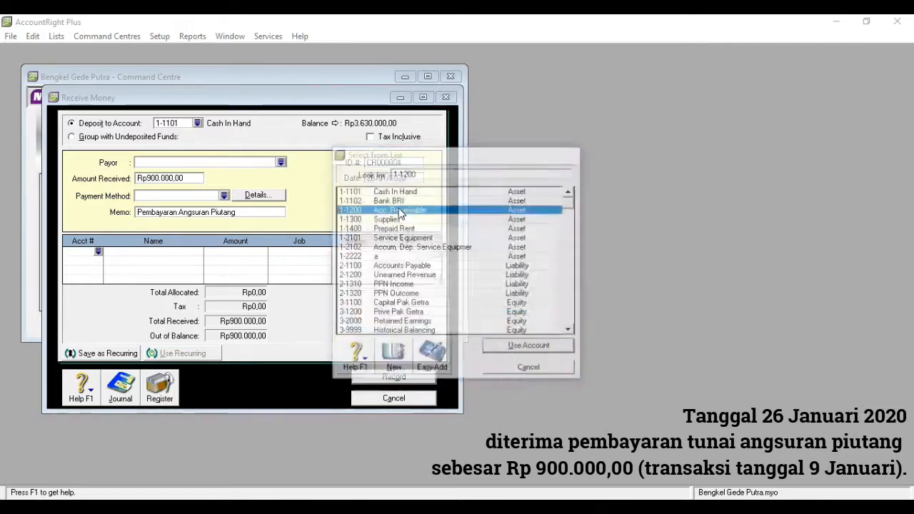
{"action": "left_click", "coordinate": [406, 310]}
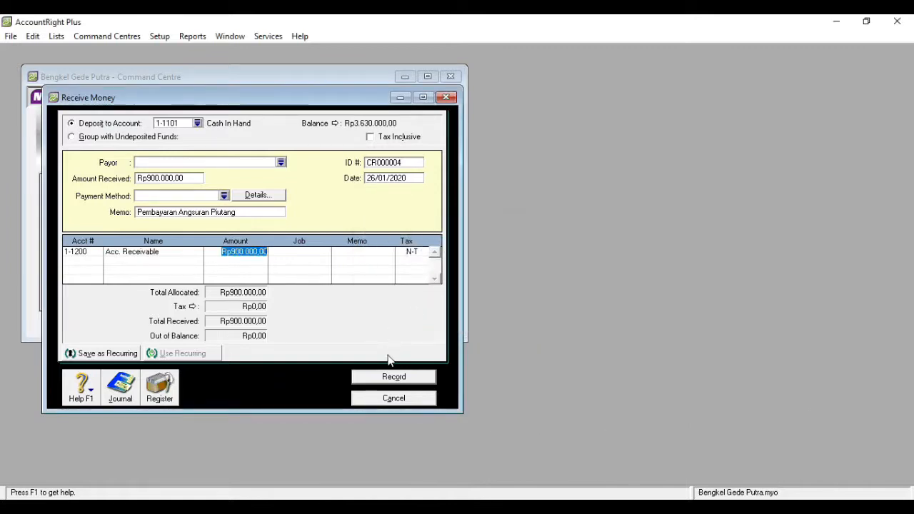
{"action": "left_click", "coordinate": [382, 376]}
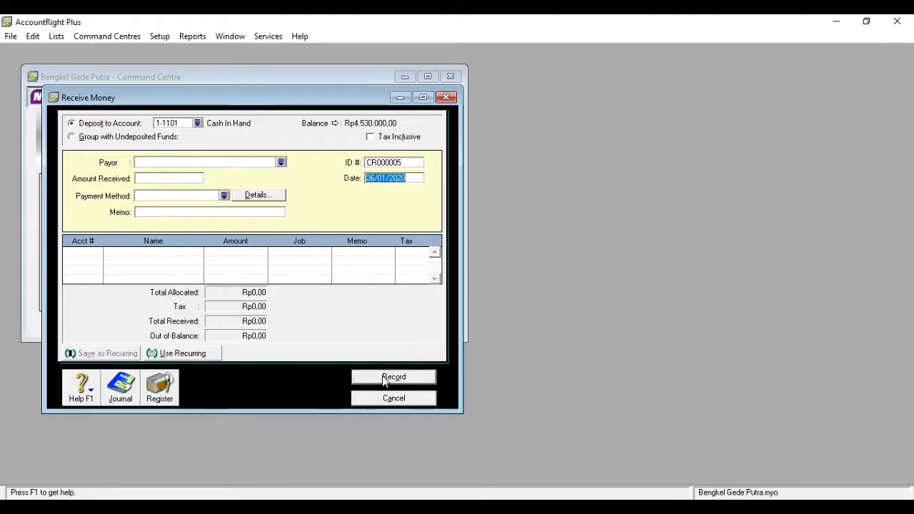
Start a new Rp600.000,00 cash receipt dated 27/01/2020 with memo 'Diterima Pendapatan Reparasi'
{"action": "left_click", "coordinate": [393, 398]}
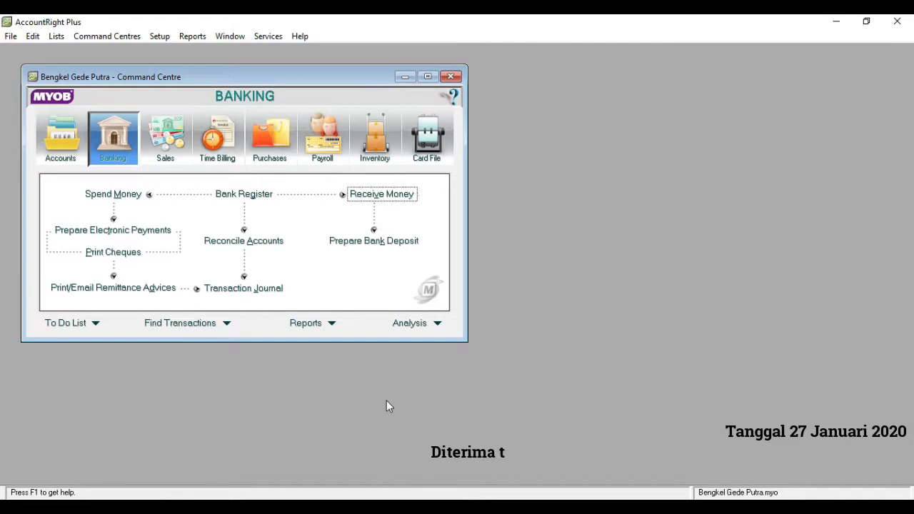
{"action": "left_click", "coordinate": [365, 202]}
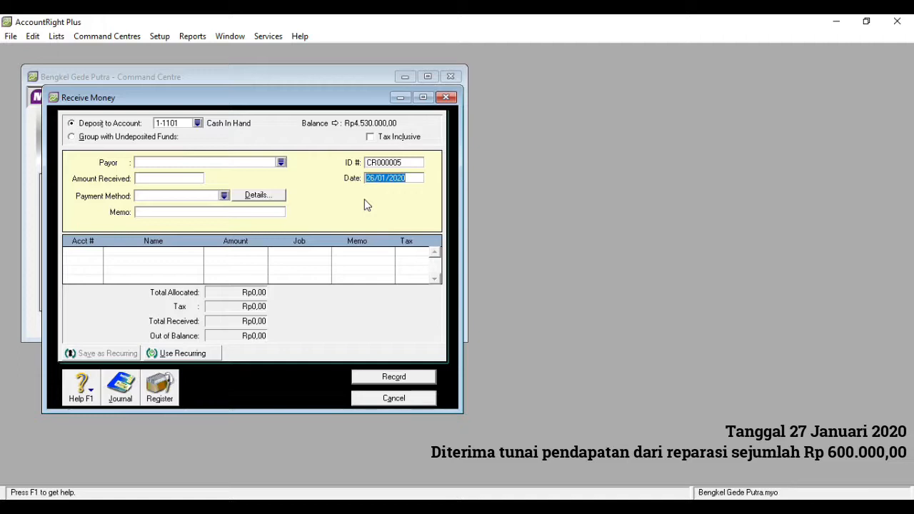
{"action": "left_click", "coordinate": [176, 178]}
{"action": "type", "text": "600000"}
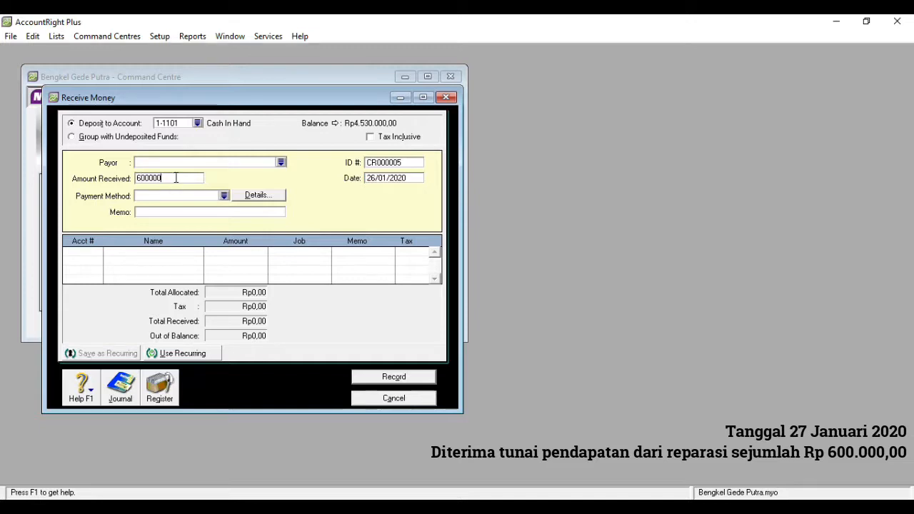
{"action": "left_click", "coordinate": [375, 178]}
{"action": "left_click", "coordinate": [375, 178]}
{"action": "key", "text": "BackSpace"}
{"action": "type", "text": "7"}
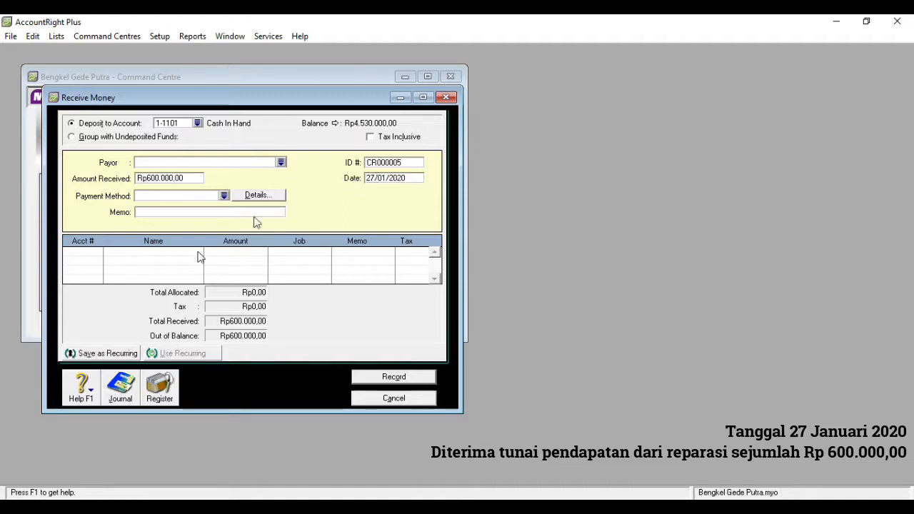
{"action": "left_click", "coordinate": [175, 212]}
{"action": "type", "text": "Diterima "}
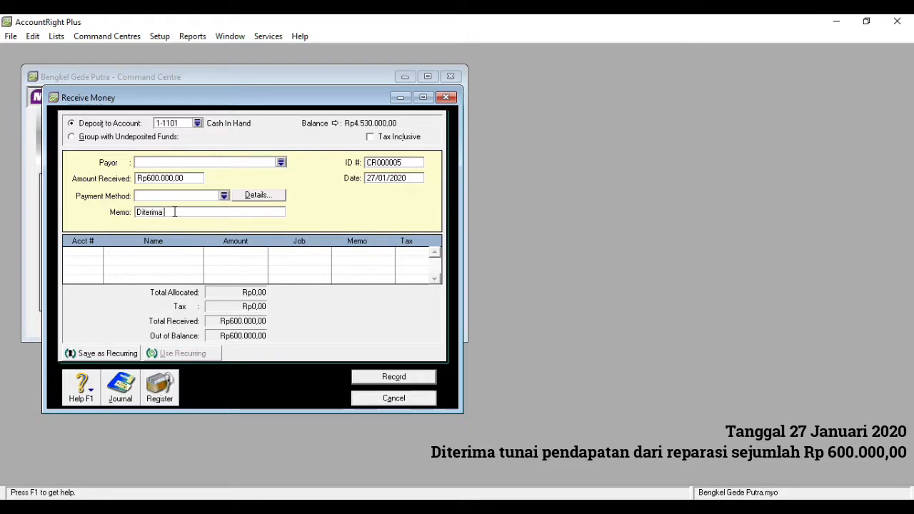
{"action": "type", "text": "Pendapatan Reparasi"}
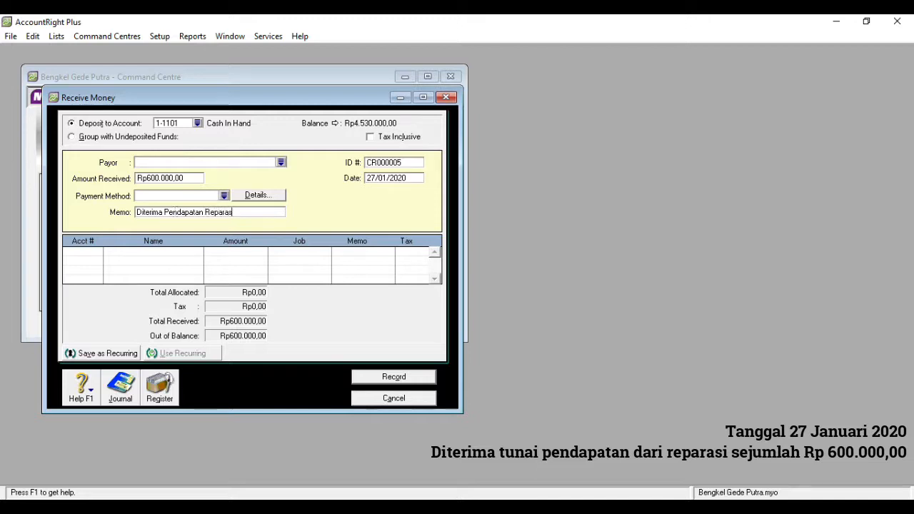
Allocate the receipt to 4-2000 Repair Income, record it, and close the form
{"action": "left_click", "coordinate": [99, 257]}
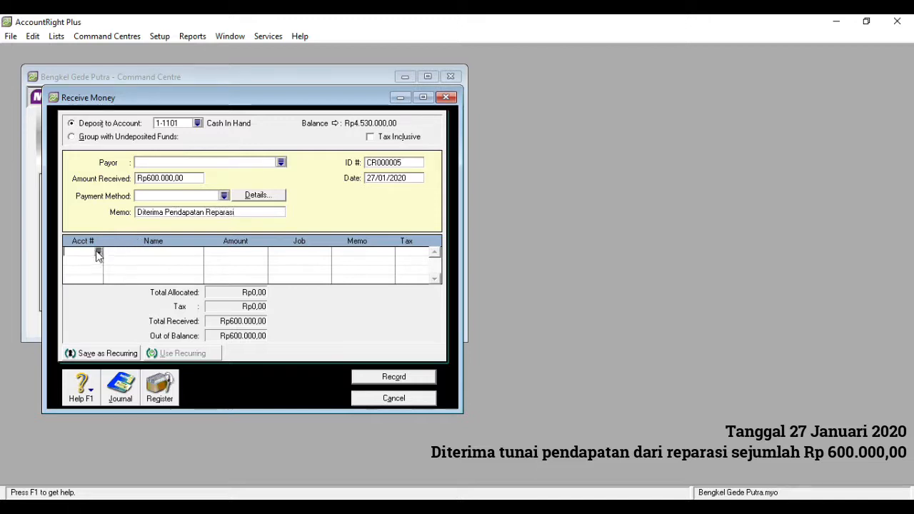
{"action": "type", "text": "4"}
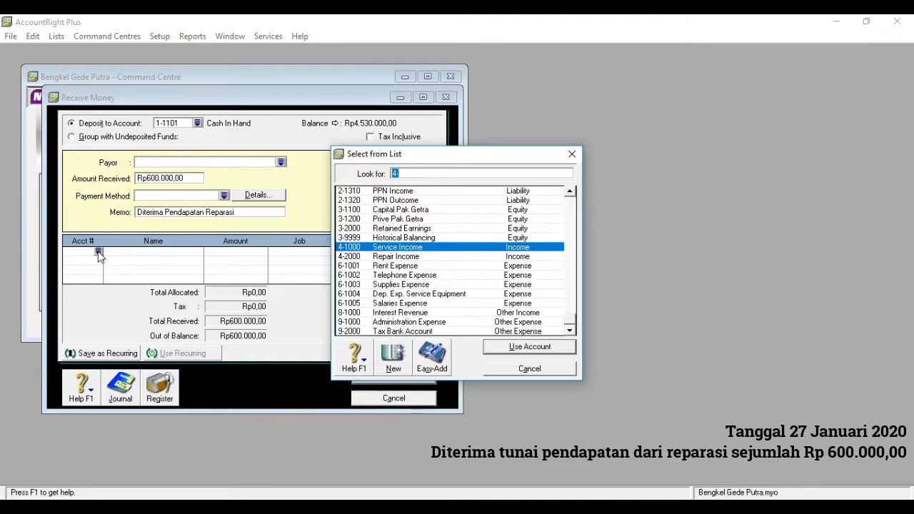
{"action": "type", "text": "4"}
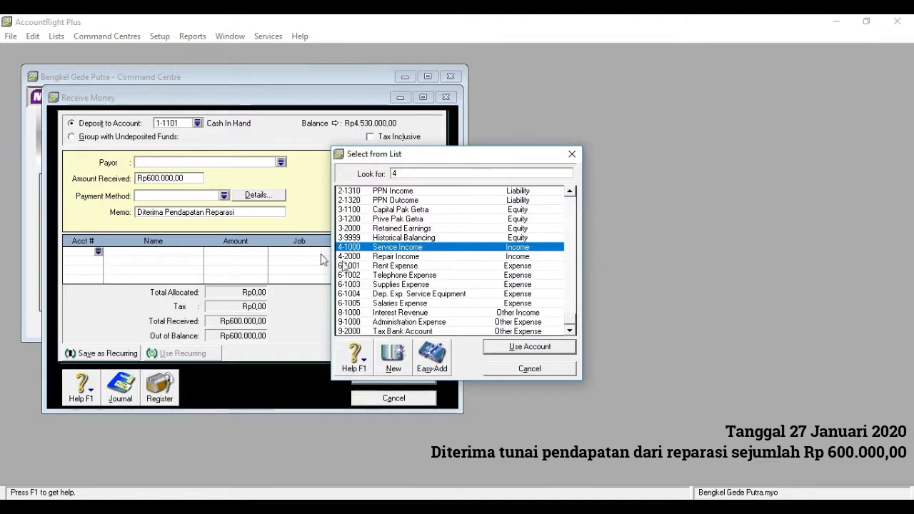
{"action": "left_click", "coordinate": [409, 259]}
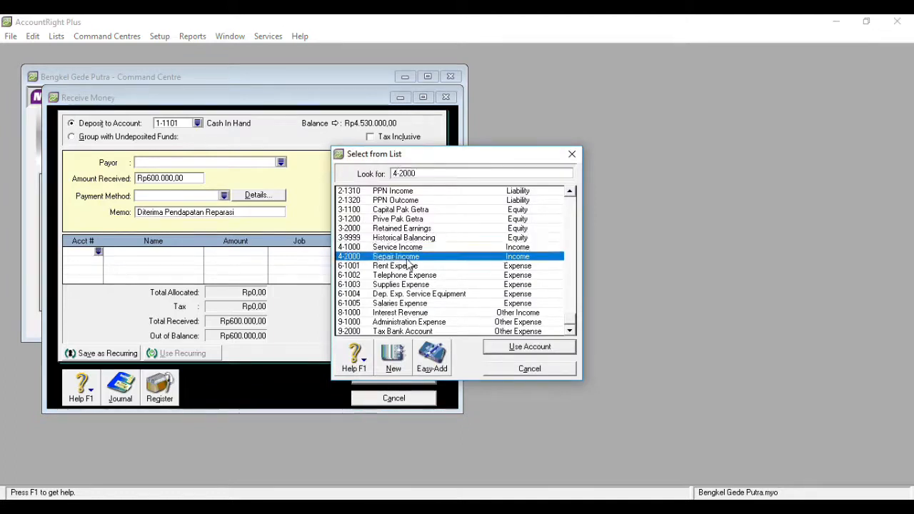
{"action": "double_click", "coordinate": [408, 259]}
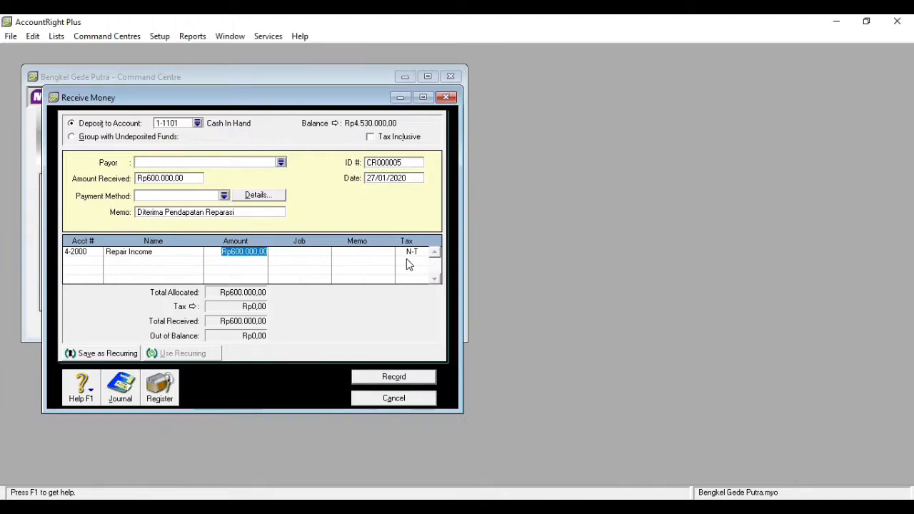
{"action": "left_click", "coordinate": [393, 377]}
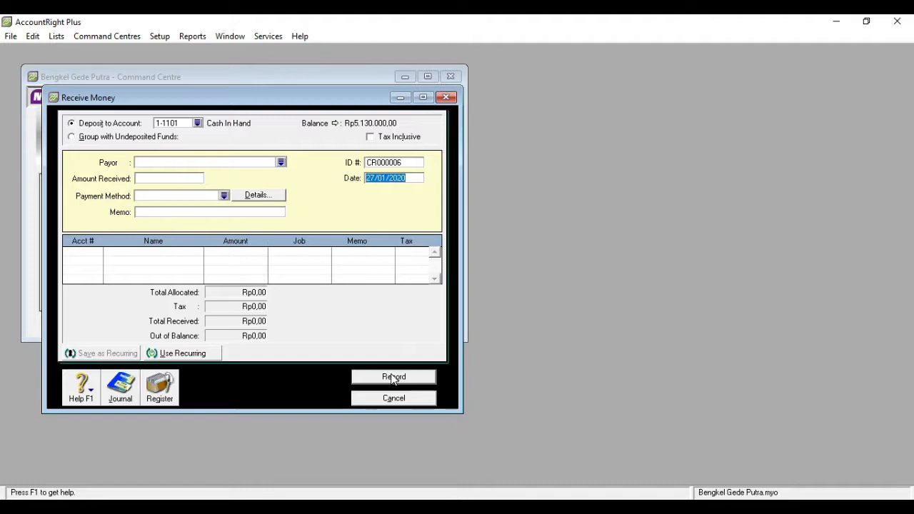
{"action": "left_click", "coordinate": [447, 98]}
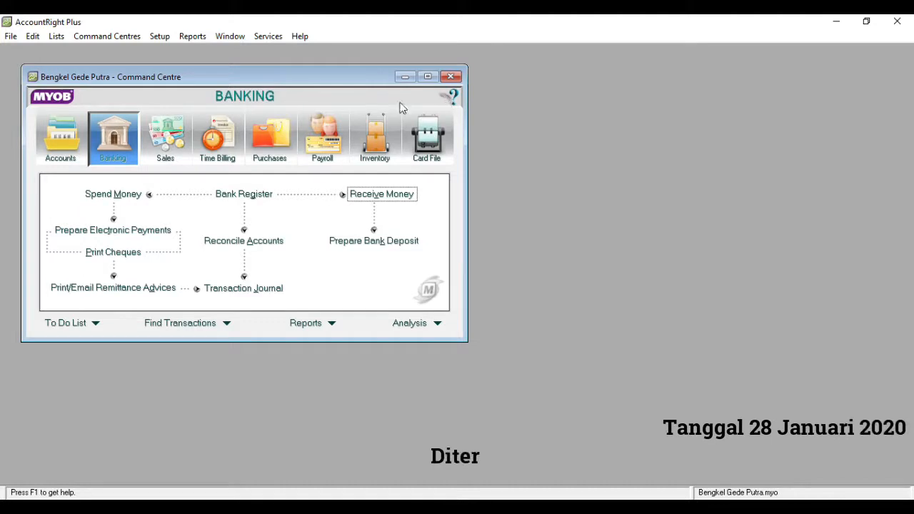
Start a cash receipt dated 28/01/2020 for Rp400.000,00 with memo 'Diterima Pendapatan Serv'
{"action": "left_click", "coordinate": [361, 194]}
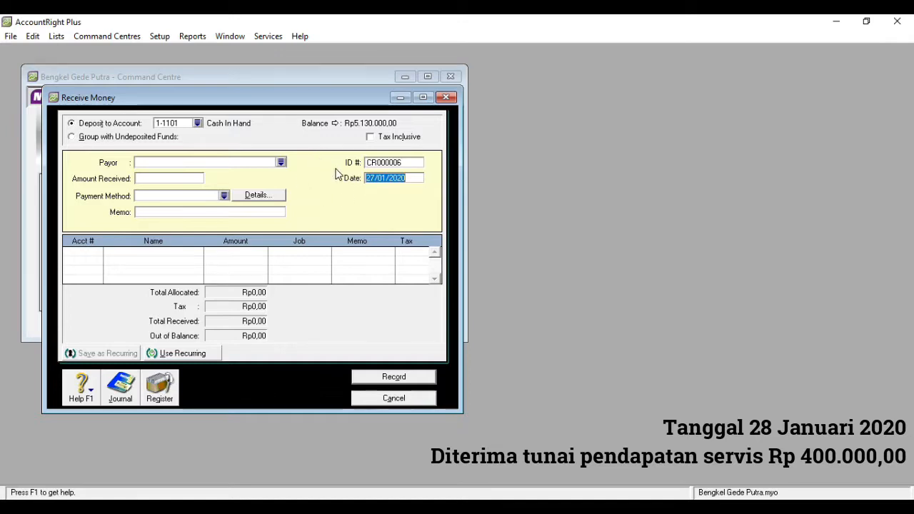
{"action": "double_click", "coordinate": [375, 178]}
{"action": "type", "text": "28"}
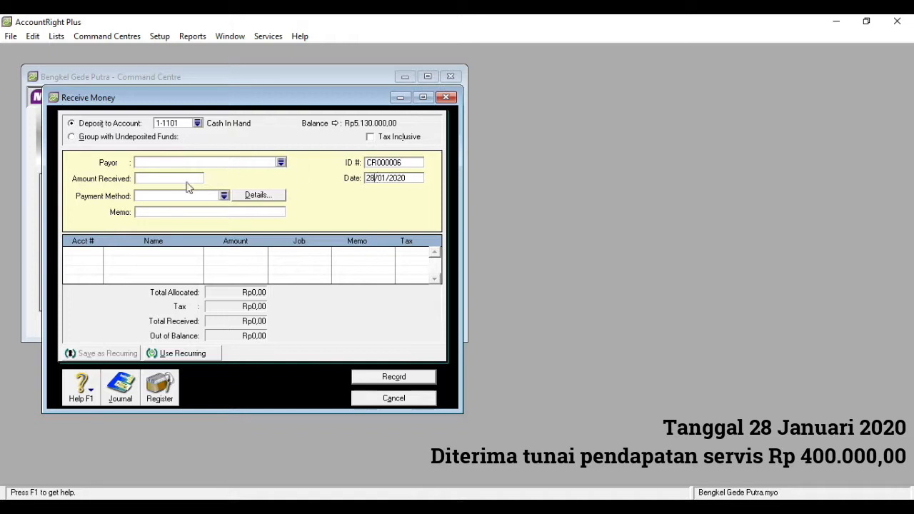
{"action": "left_click", "coordinate": [169, 179]}
{"action": "type", "text": "400000"}
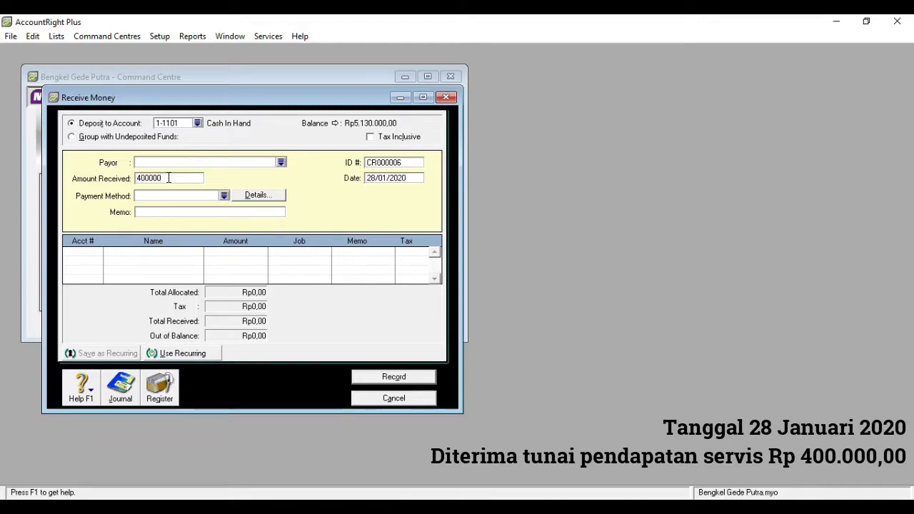
{"action": "left_click", "coordinate": [159, 214]}
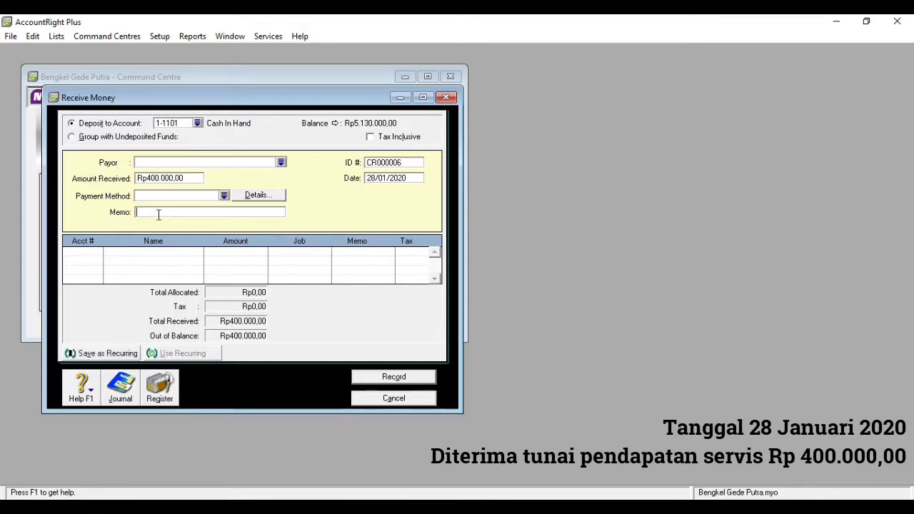
{"action": "type", "text": "Diterima Pendapatan Service"}
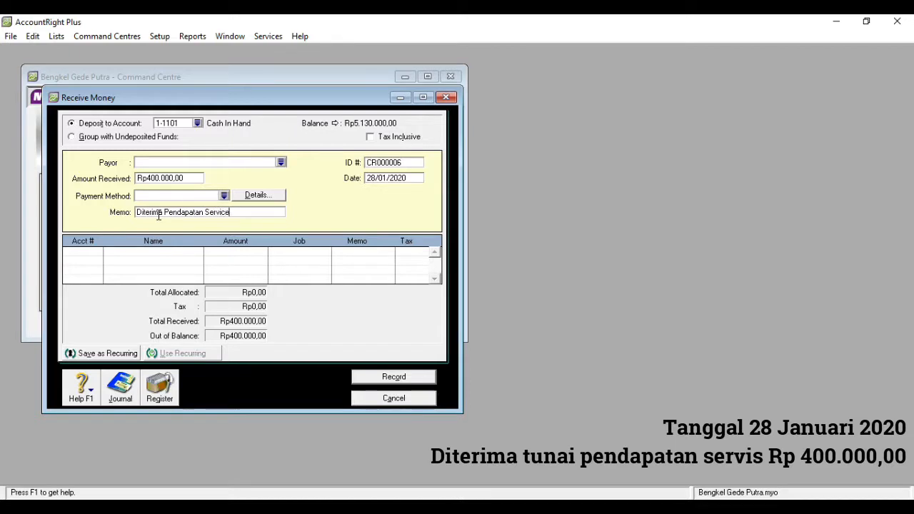
Allocate the receipt to 4-1000 Service Income, record it, and close the form
{"action": "left_click", "coordinate": [93, 255]}
{"action": "left_click", "coordinate": [99, 253]}
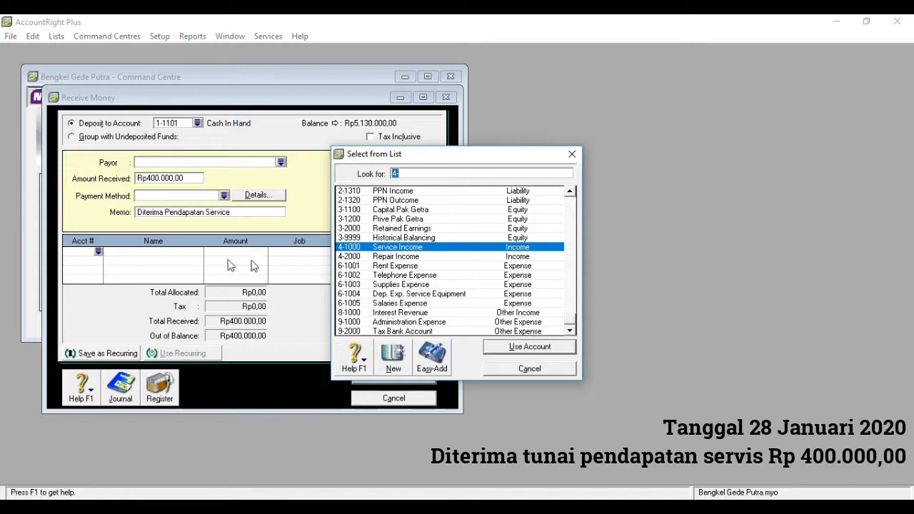
{"action": "double_click", "coordinate": [409, 251]}
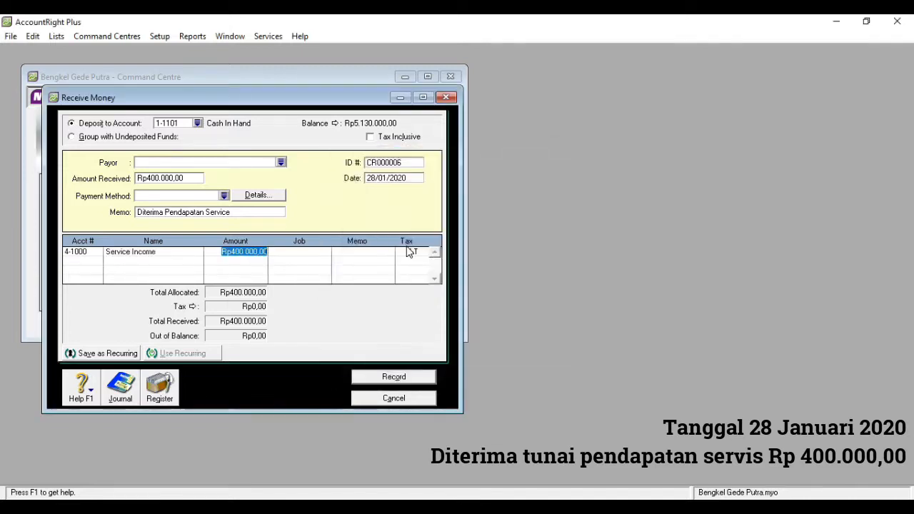
{"action": "left_click", "coordinate": [394, 376]}
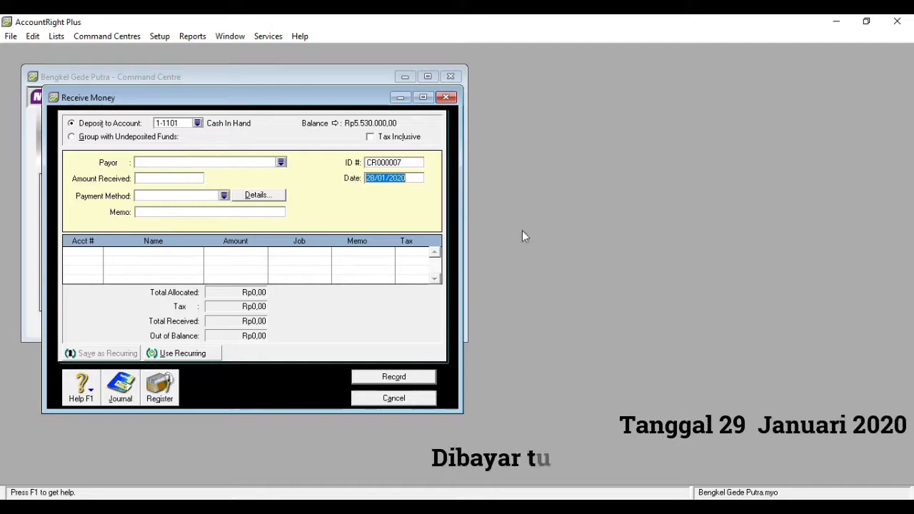
{"action": "left_click", "coordinate": [393, 399]}
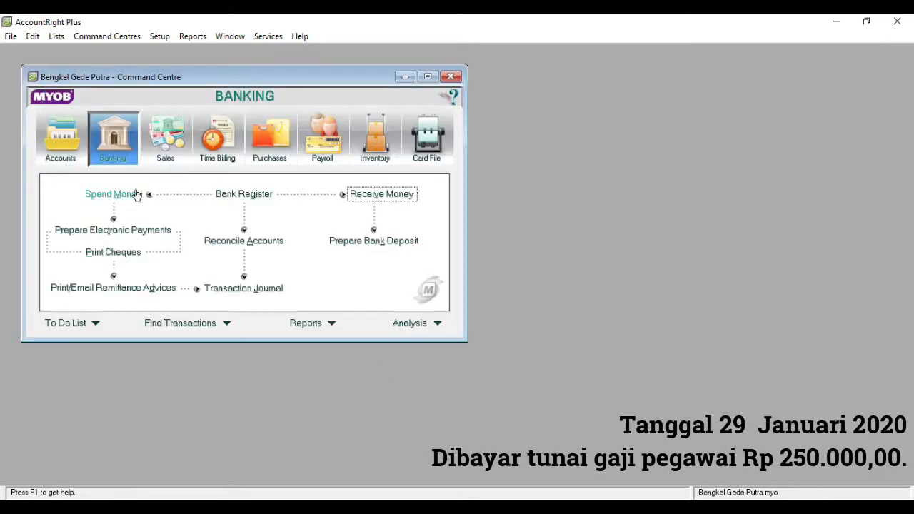
Start a cash payment dated 29/01/2020 with memo 'Membayar Gaji Karya'
{"action": "left_click", "coordinate": [114, 195]}
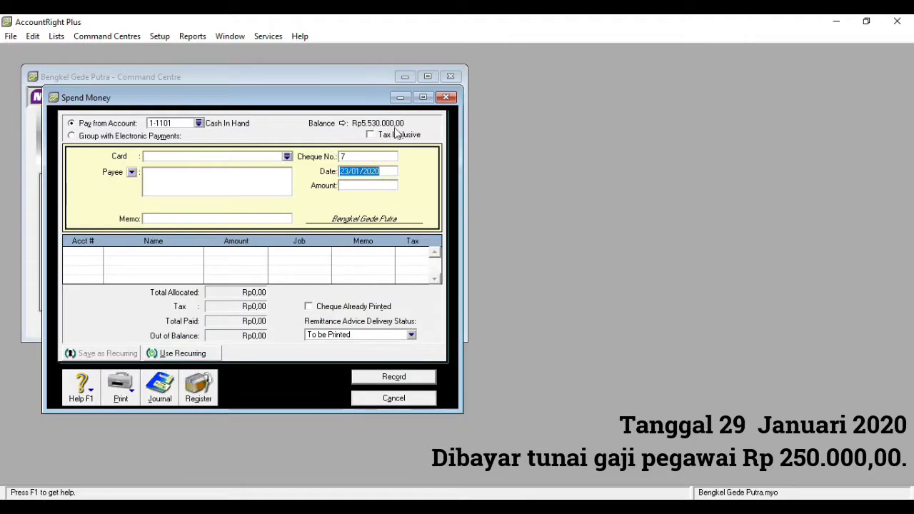
{"action": "left_click", "coordinate": [350, 171]}
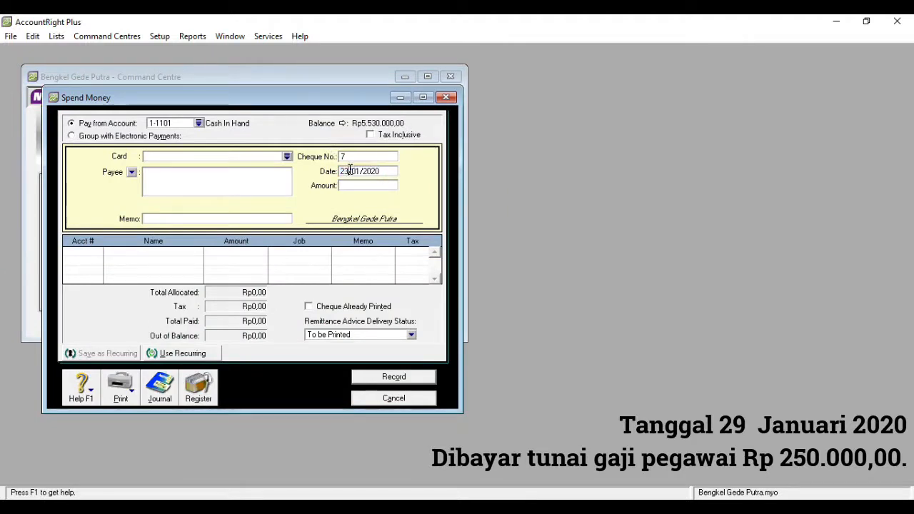
{"action": "key", "text": "BackSpace"}
{"action": "type", "text": "9"}
{"action": "left_click", "coordinate": [224, 216]}
{"action": "type", "text": "Membayar Gaji Karyawan"}
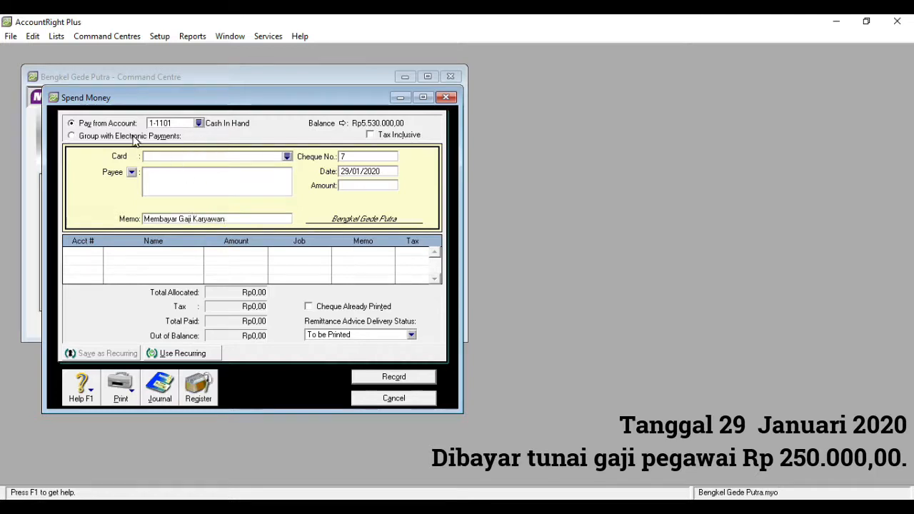
Enter Rp250.000,00, allocate it to 6-1005 Salaries Expense, and record the payment
{"action": "left_click", "coordinate": [356, 187]}
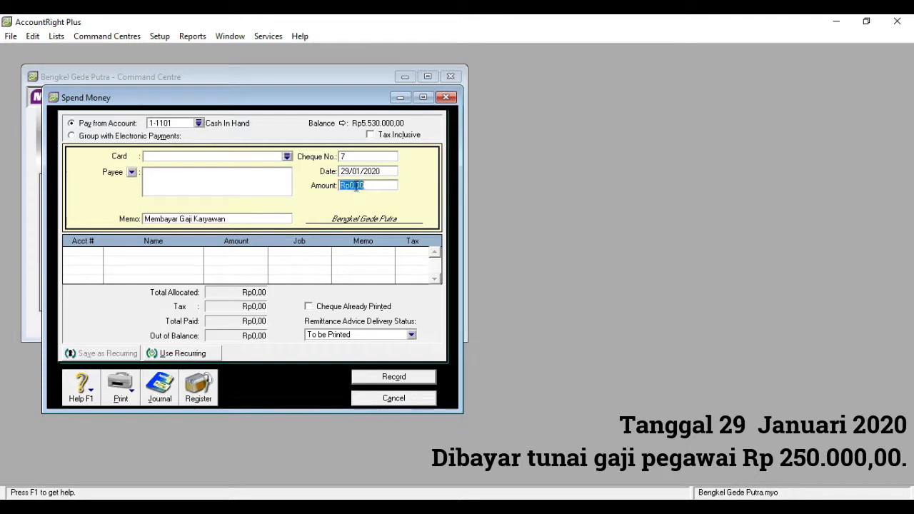
{"action": "type", "text": "250000"}
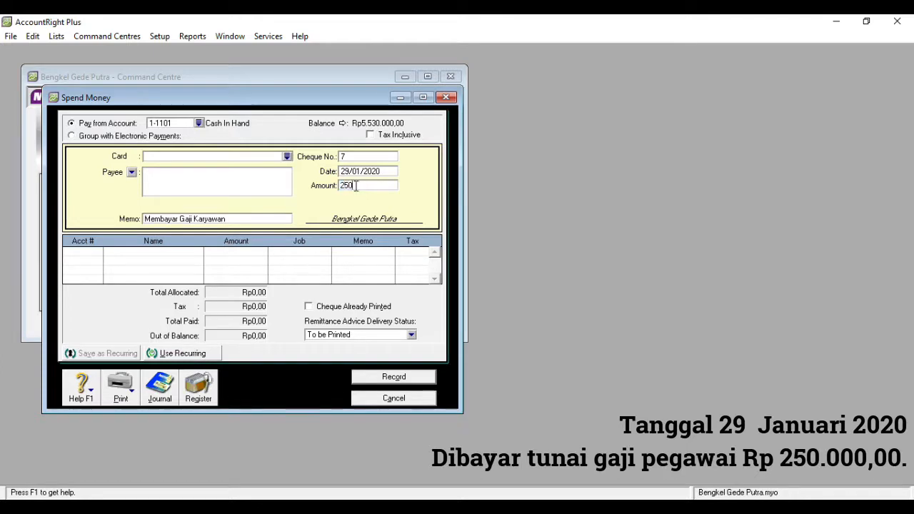
{"action": "left_click", "coordinate": [89, 252]}
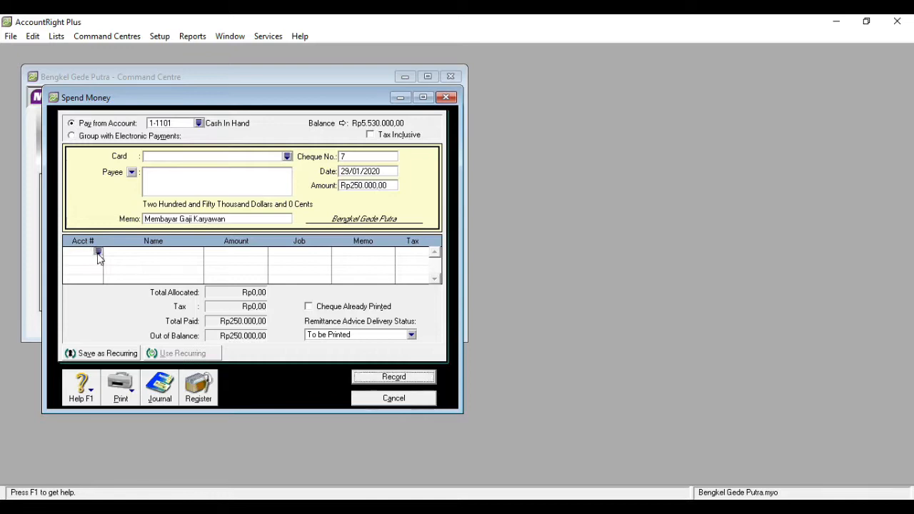
{"action": "type", "text": "6"}
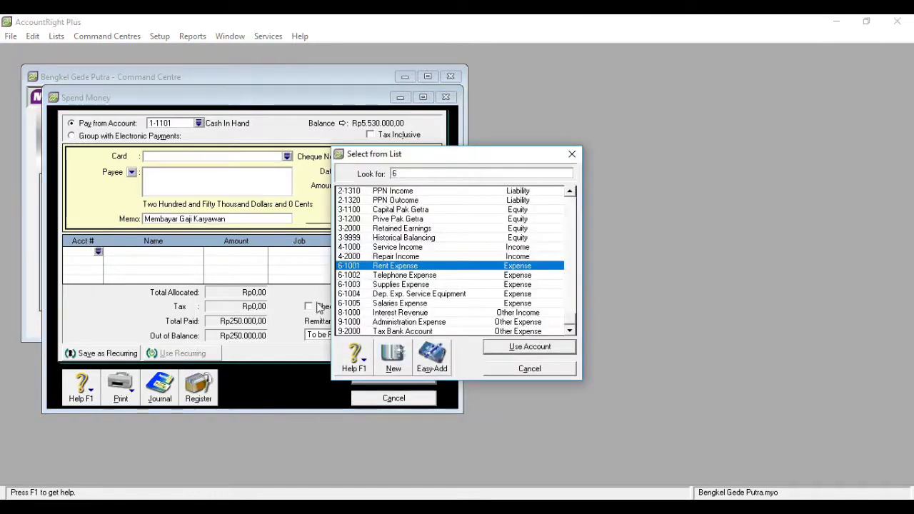
{"action": "double_click", "coordinate": [407, 302]}
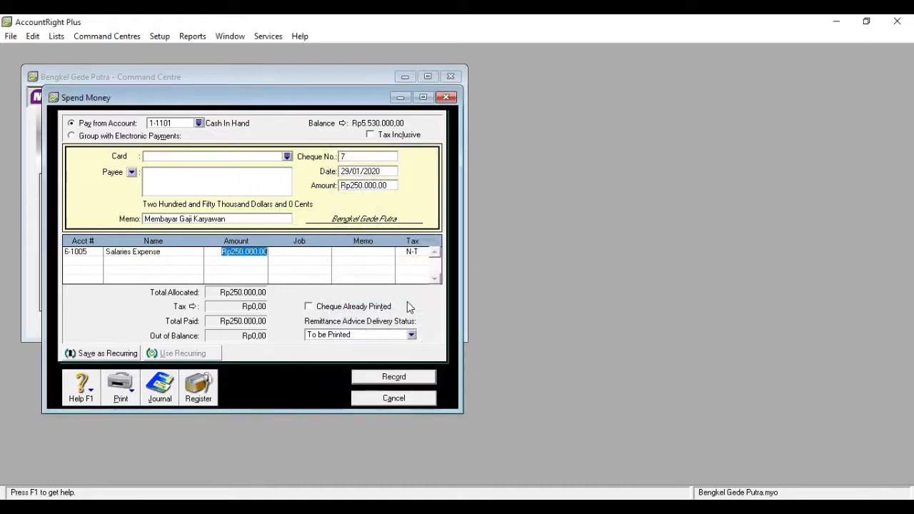
{"action": "left_click", "coordinate": [383, 378]}
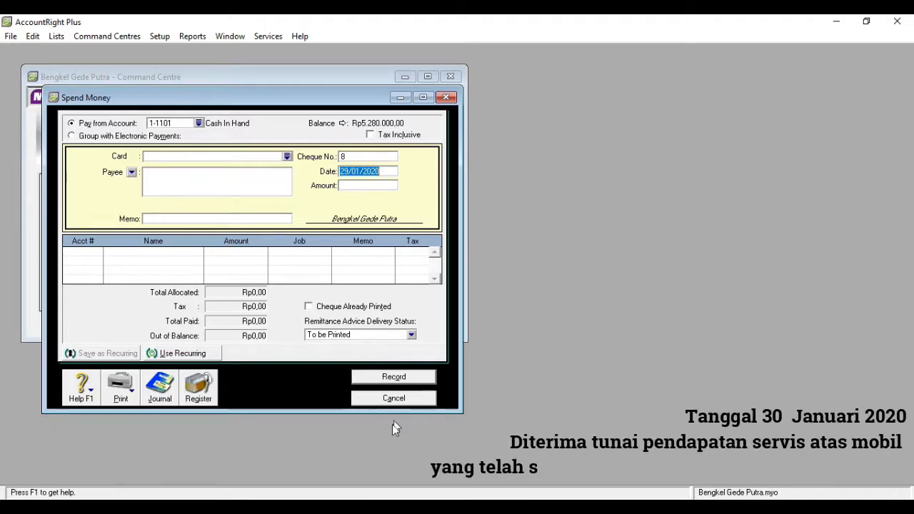
Start a Rp550.000,00 cash receipt dated day 30 with memo 'Diterima Pendapatan Service'
{"action": "left_click", "coordinate": [391, 398]}
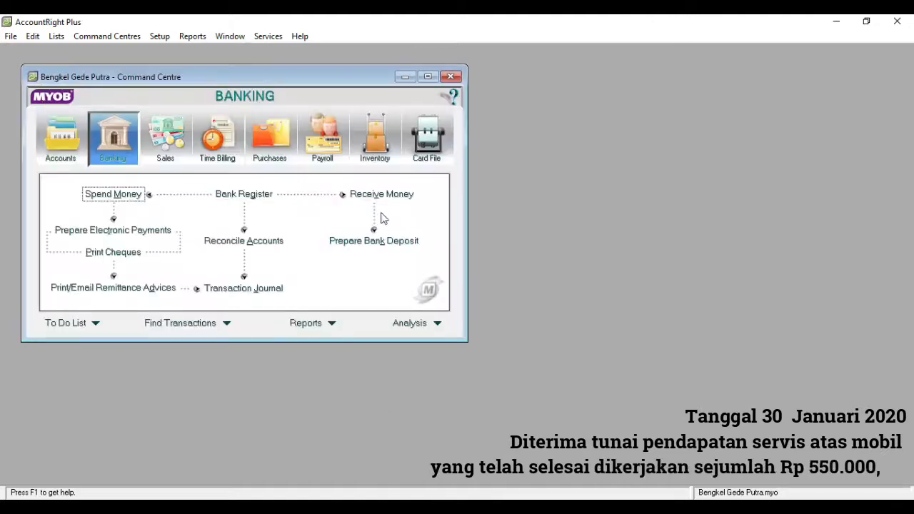
{"action": "left_click", "coordinate": [374, 196]}
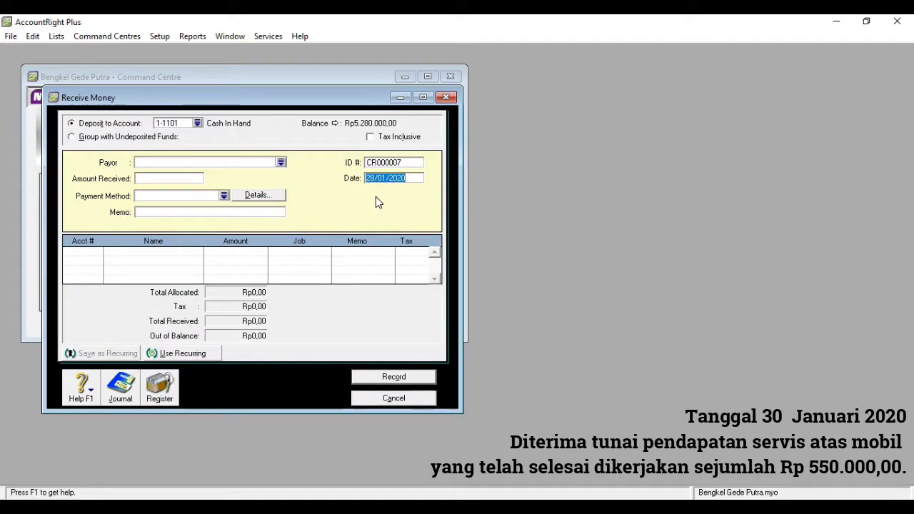
{"action": "left_click", "coordinate": [375, 176]}
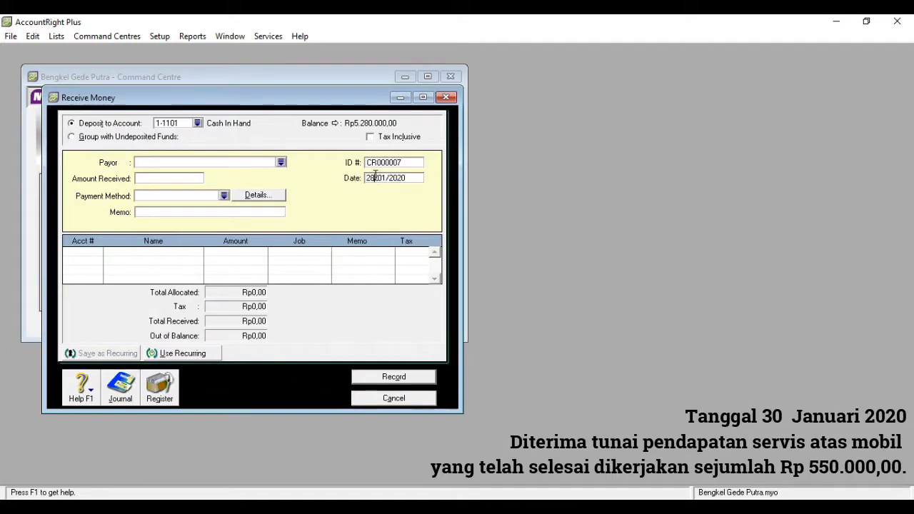
{"action": "key", "text": "BackSpace"}
{"action": "key", "text": "BackSpace"}
{"action": "type", "text": "30"}
{"action": "left_click", "coordinate": [183, 176]}
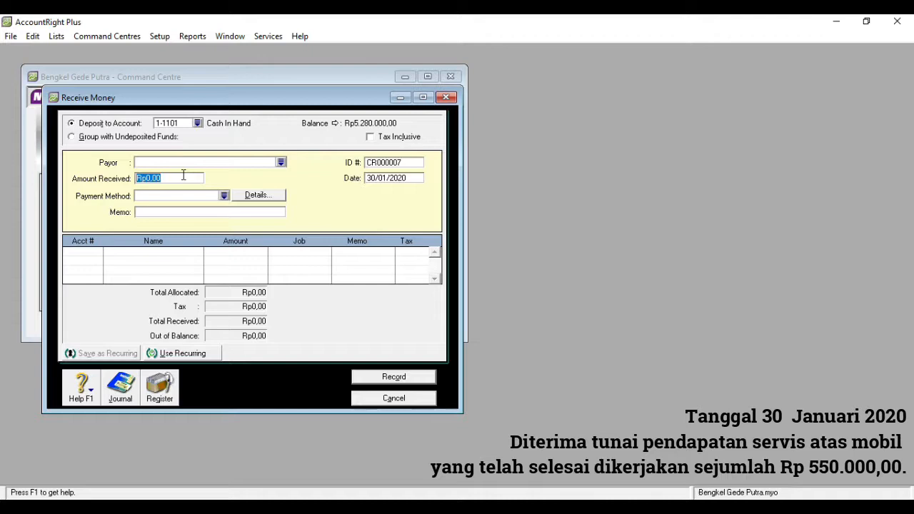
{"action": "type", "text": "550000"}
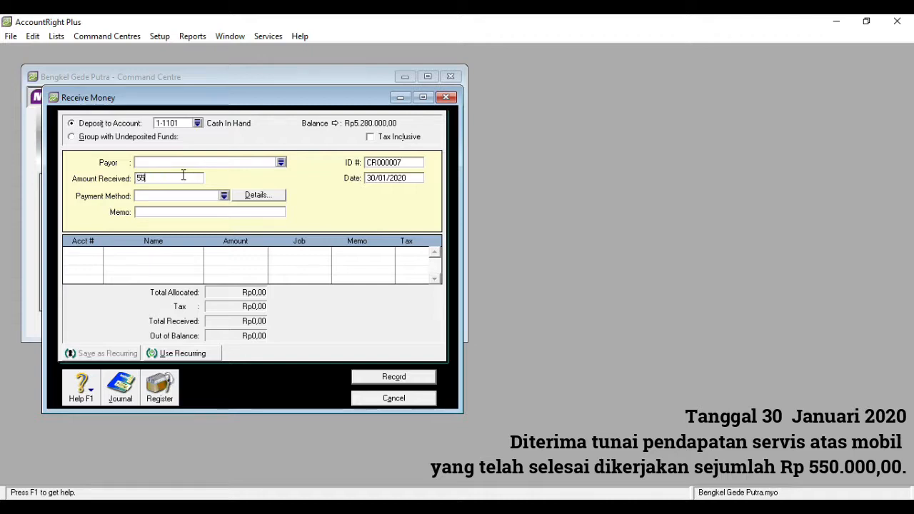
{"action": "left_click", "coordinate": [163, 211]}
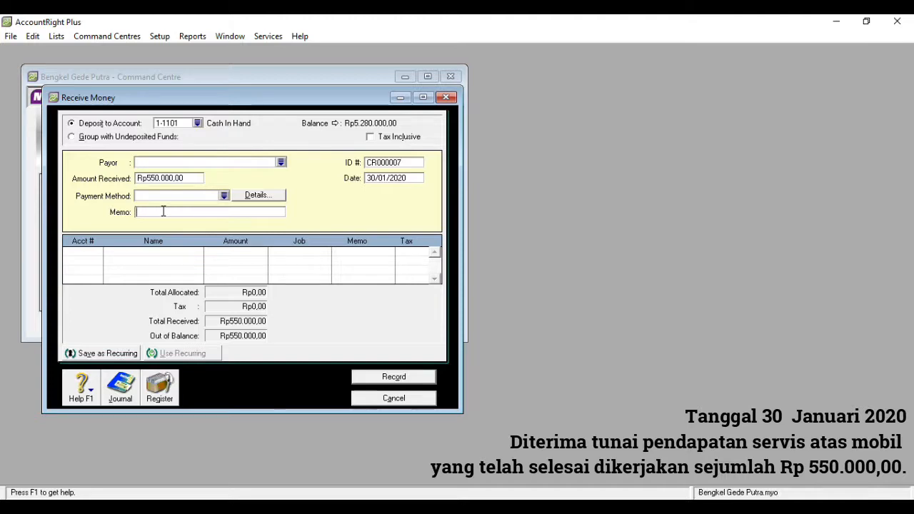
{"action": "type", "text": "Diterima Pe"}
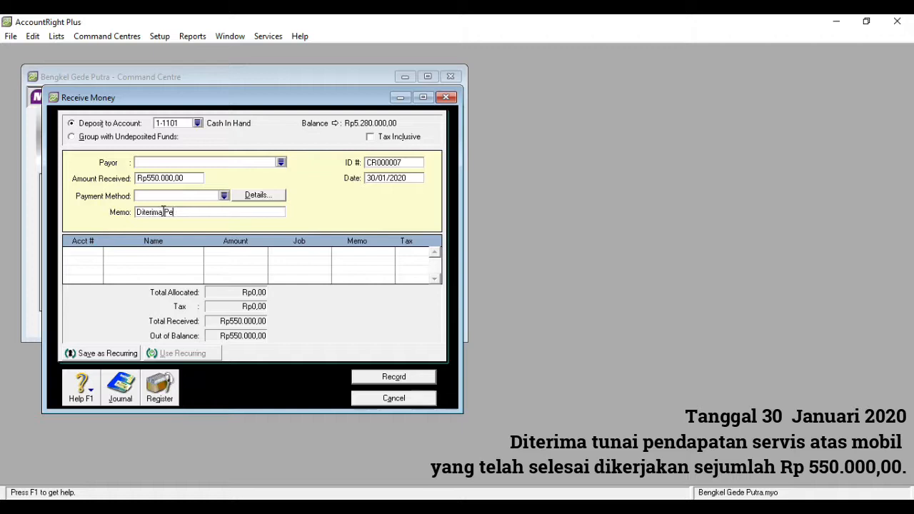
{"action": "type", "text": "ndapatan Service"}
Allocate the receipt line to 4-1000 Service Income
{"action": "left_click", "coordinate": [86, 253]}
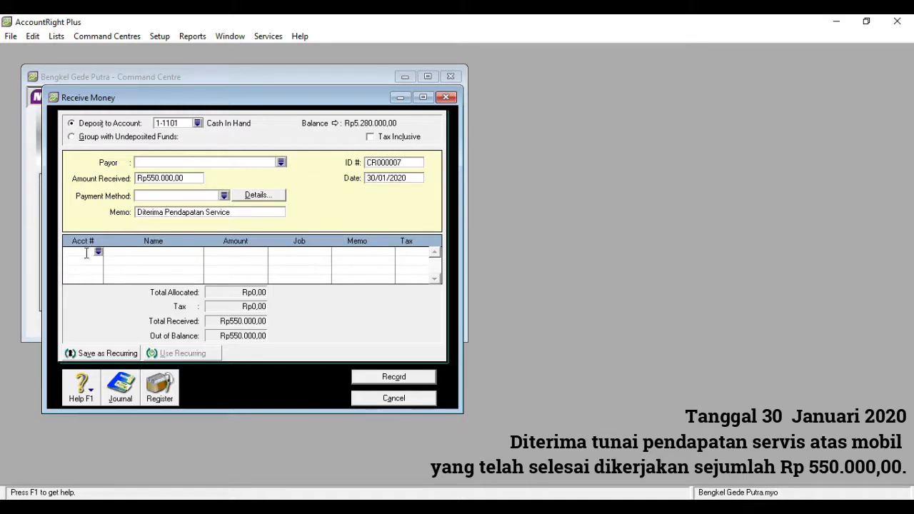
{"action": "left_click", "coordinate": [102, 252]}
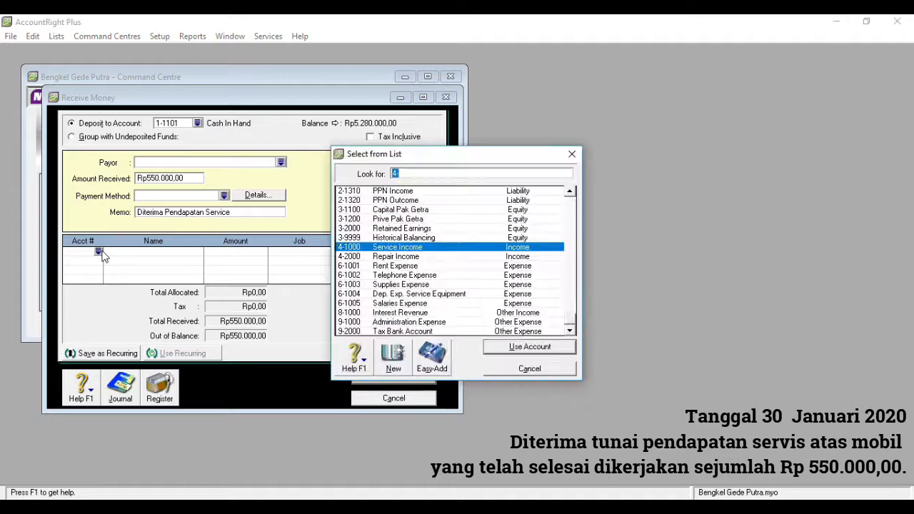
{"action": "double_click", "coordinate": [386, 247]}
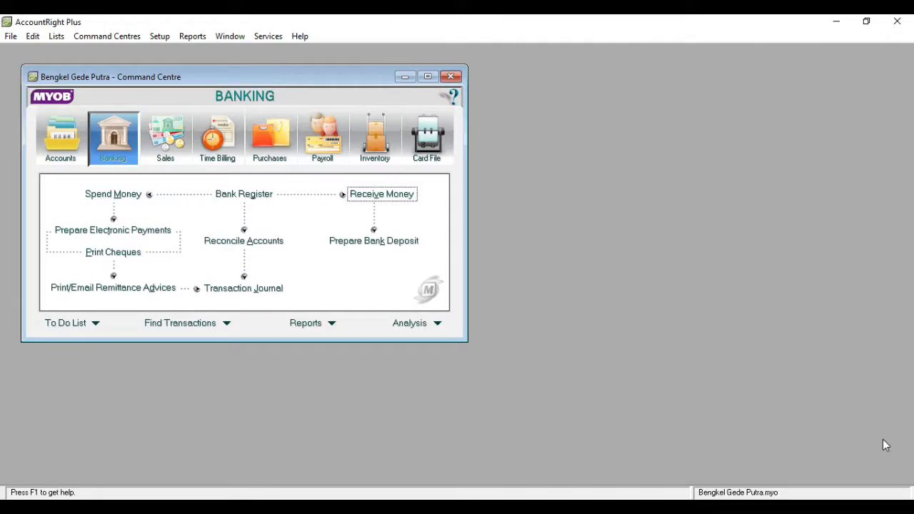
Start a general journal entry dated 31/01/2020 with memo 'Jurnal Penyesuaian'
{"action": "left_click", "coordinate": [74, 147]}
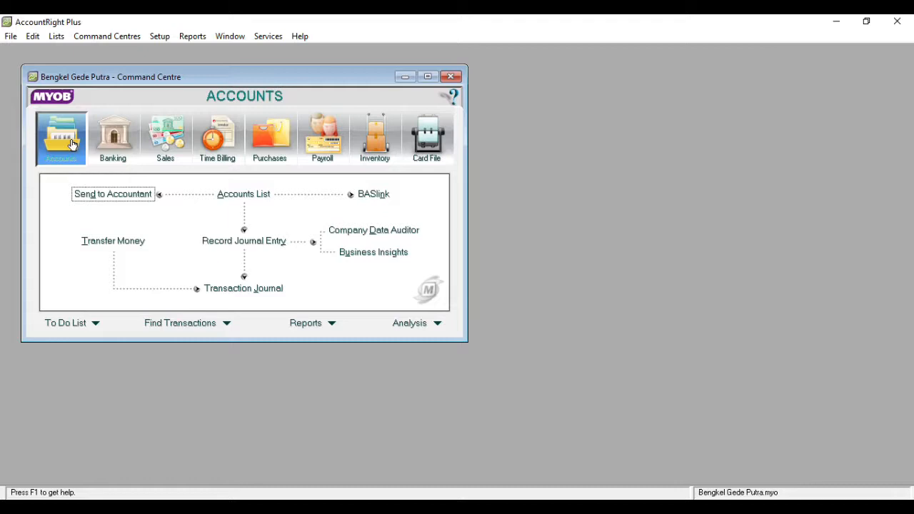
{"action": "left_click", "coordinate": [213, 242]}
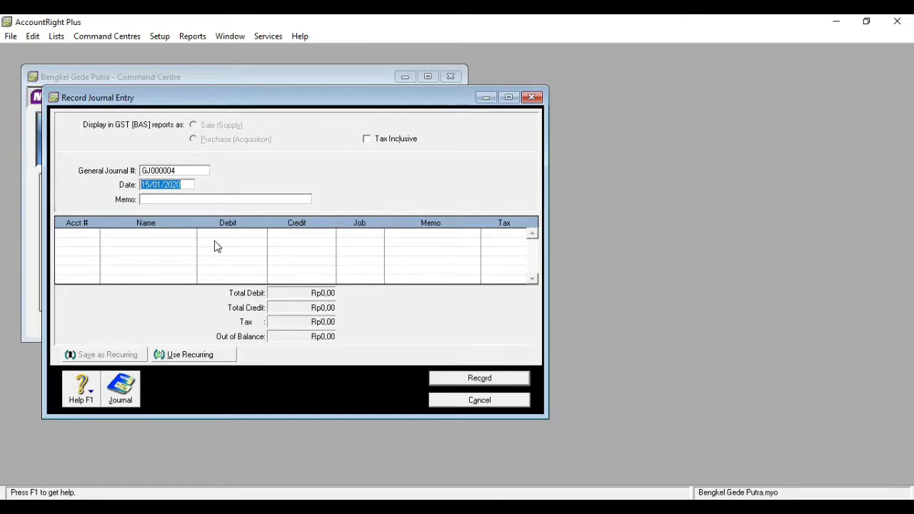
{"action": "left_click", "coordinate": [150, 183]}
{"action": "key", "text": "BackSpace"}
{"action": "key", "text": "BackSpace"}
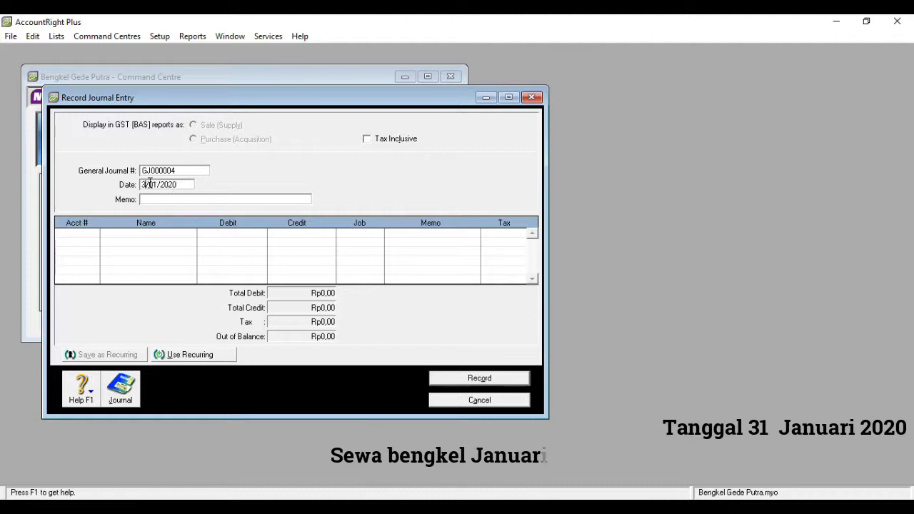
{"action": "type", "text": "31"}
{"action": "left_click", "coordinate": [150, 199]}
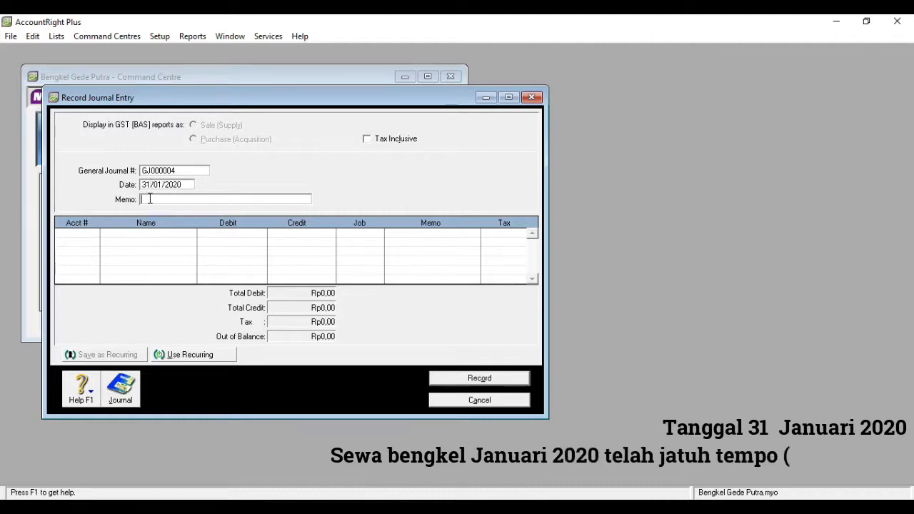
{"action": "type", "text": "Jurnal P"}
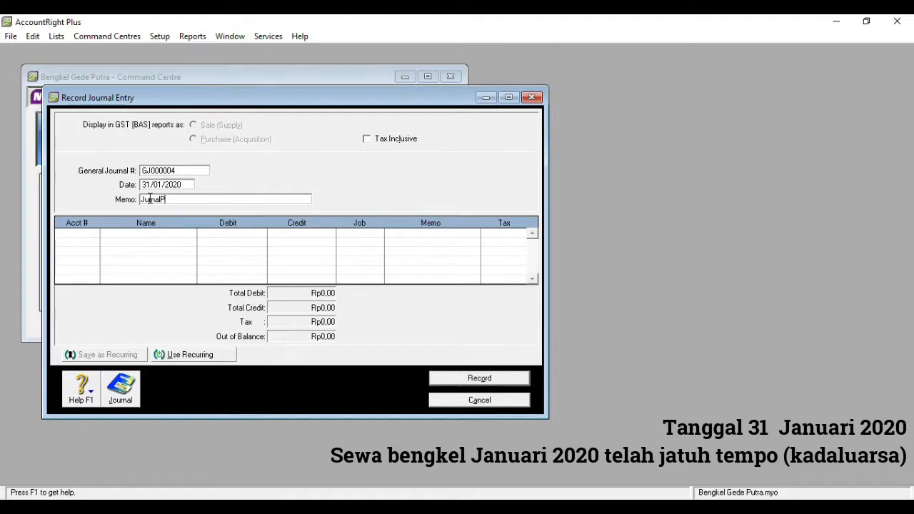
{"action": "key", "text": "BackSpace"}
{"action": "type", "text": "Penyesuaian"}
Debit 6-1001 Rent Expense Rp900.000,00 on the first journal line
{"action": "left_click", "coordinate": [91, 235]}
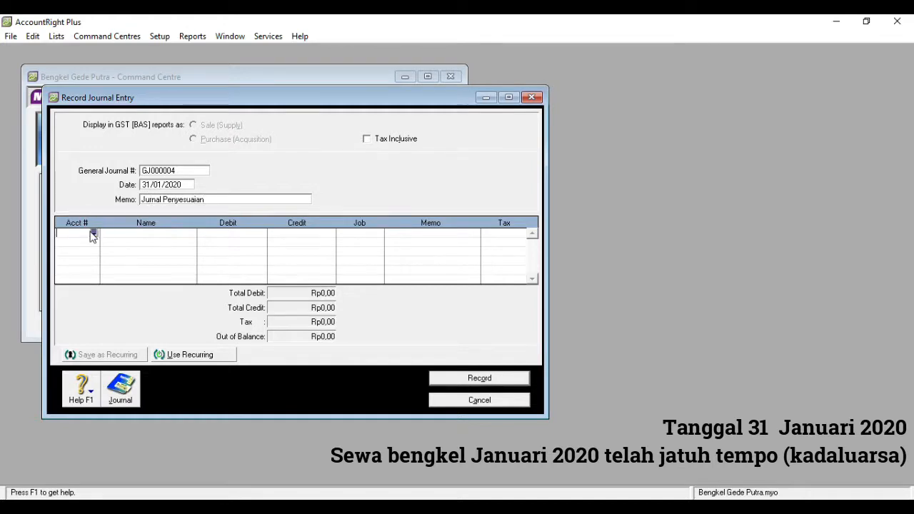
{"action": "left_click", "coordinate": [94, 234]}
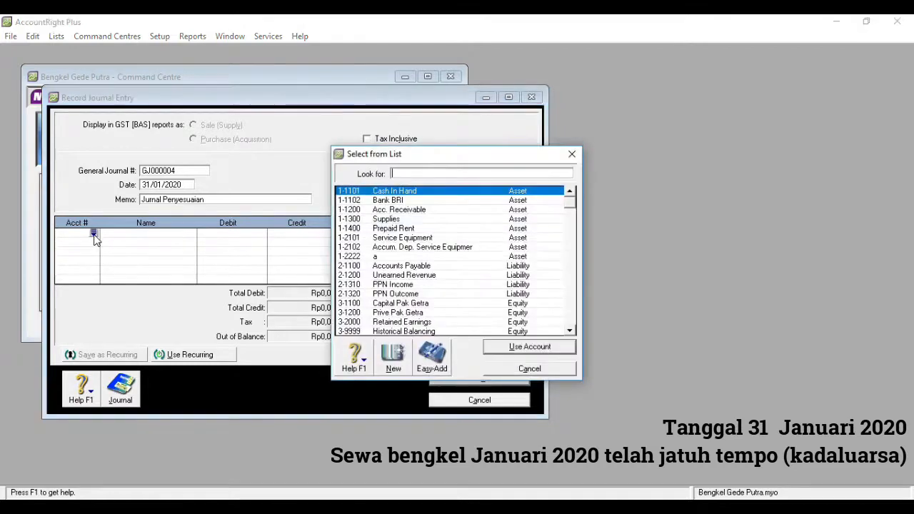
{"action": "type", "text": "6"}
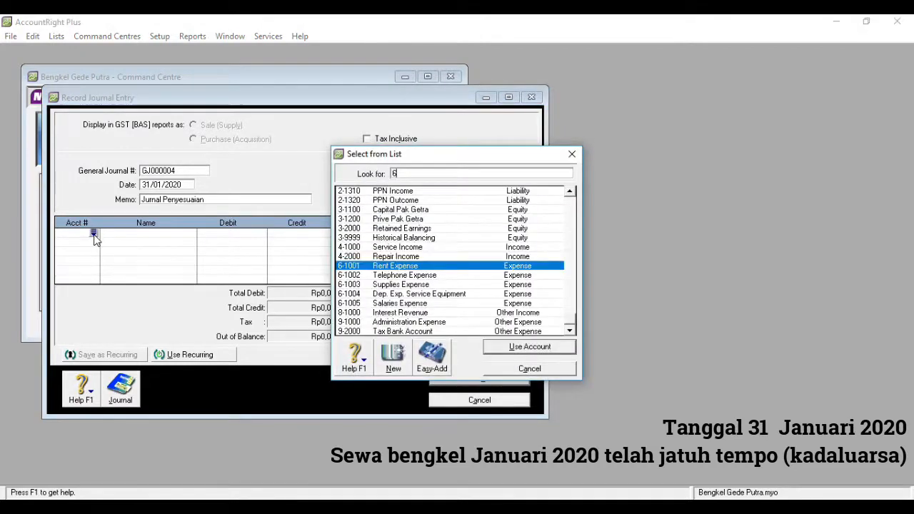
{"action": "double_click", "coordinate": [389, 268]}
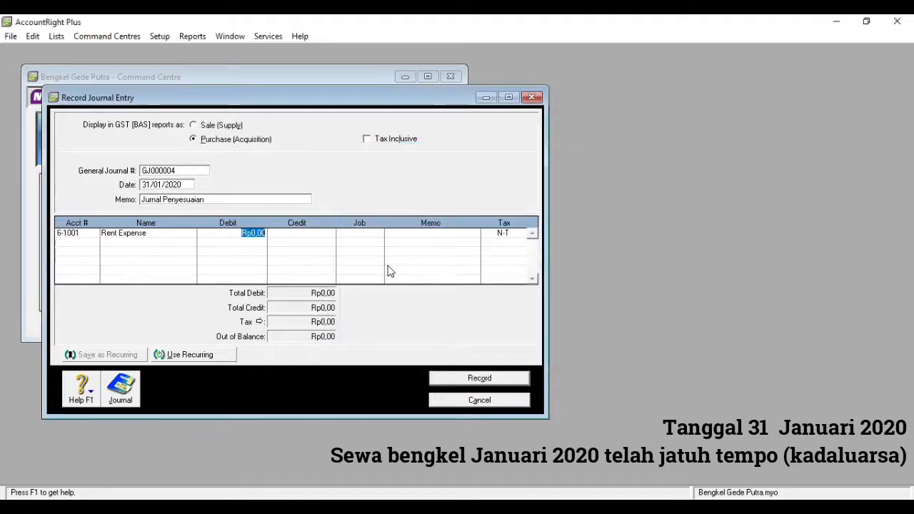
{"action": "type", "text": "900000"}
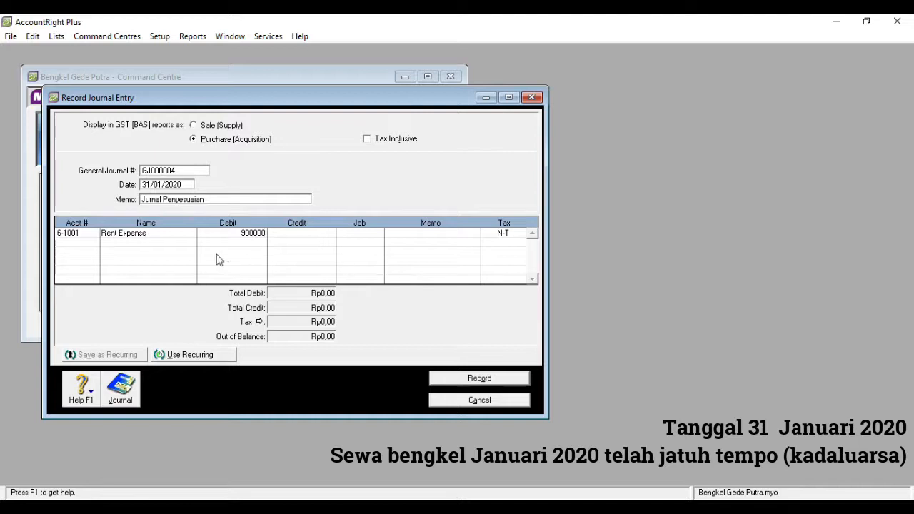
{"action": "key", "text": "Tab"}
Credit 1-1400 Prepaid Rent Rp900.000,00 on the second journal line
{"action": "left_click", "coordinate": [92, 244]}
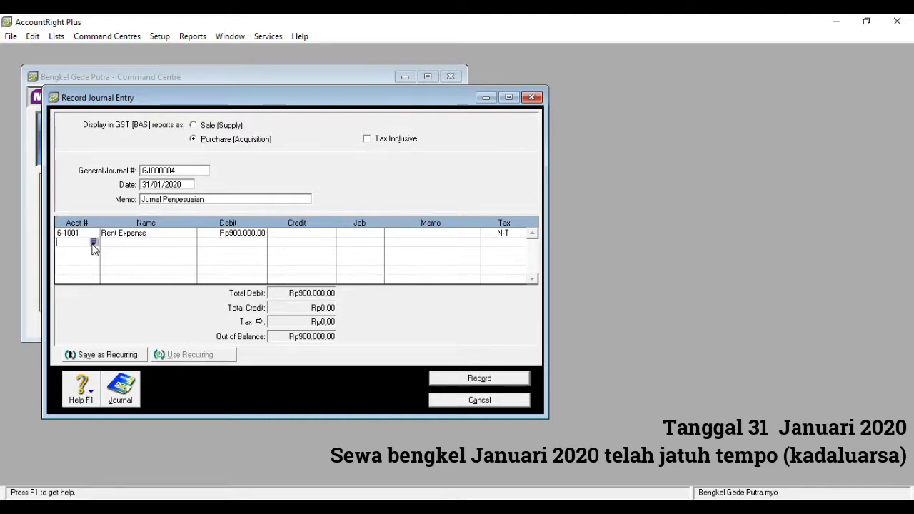
{"action": "left_click", "coordinate": [94, 244]}
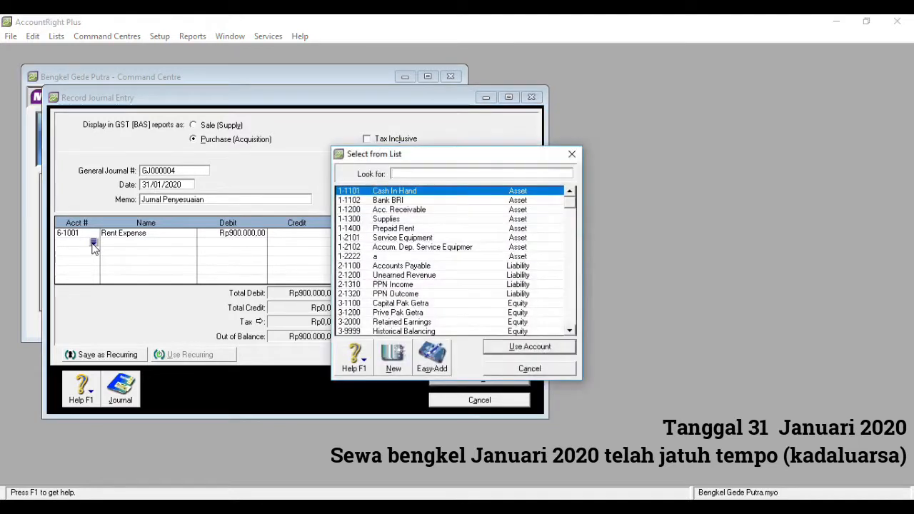
{"action": "type", "text": "1"}
{"action": "double_click", "coordinate": [393, 229]}
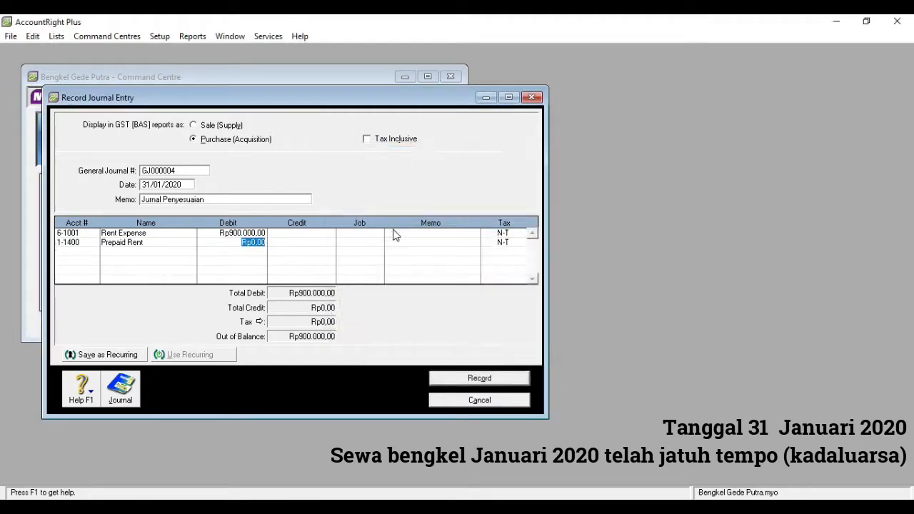
{"action": "left_click", "coordinate": [312, 243]}
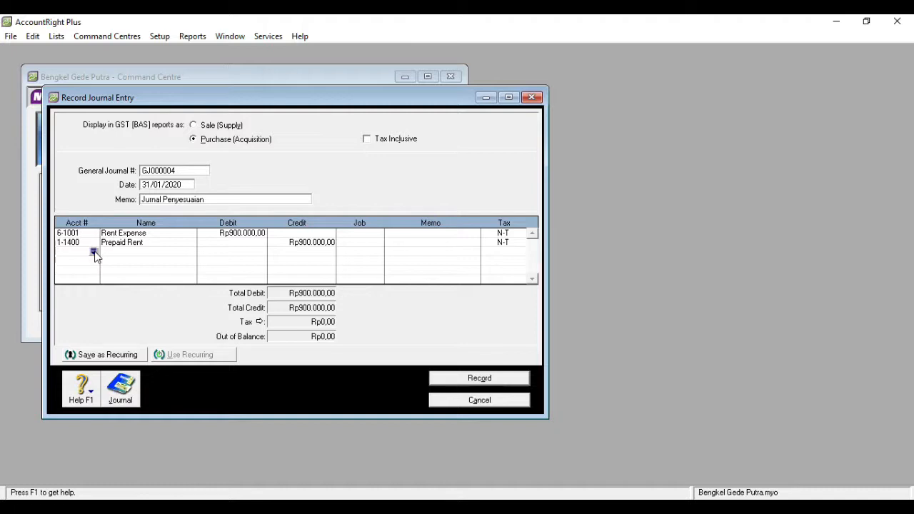
{"action": "left_click", "coordinate": [93, 253]}
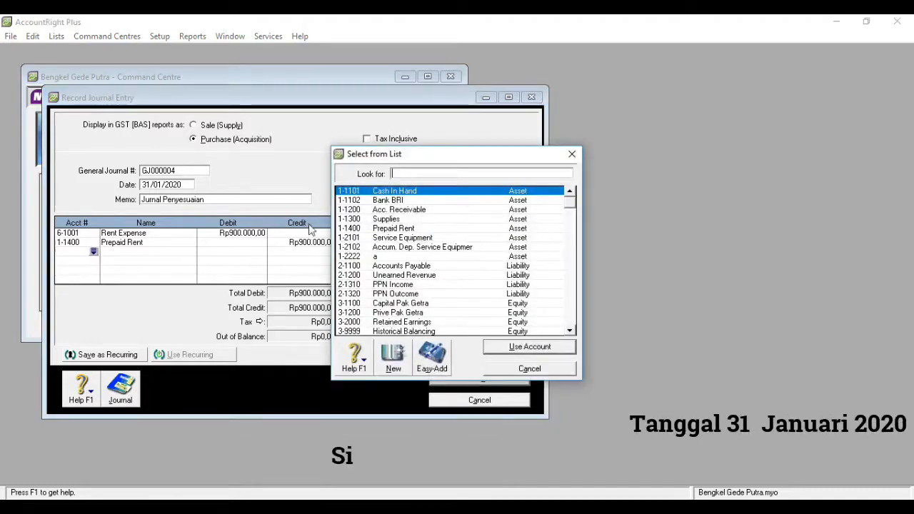
Debit 6-1003 Supplies Expense Rp1.050.000,00 on the third journal line
{"action": "type", "text": "6"}
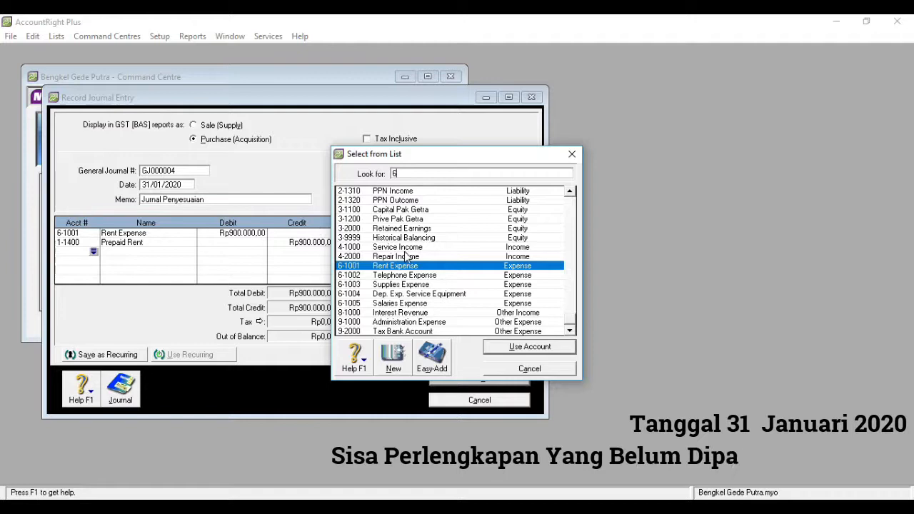
{"action": "type", "text": "-1003"}
{"action": "key", "text": "Return"}
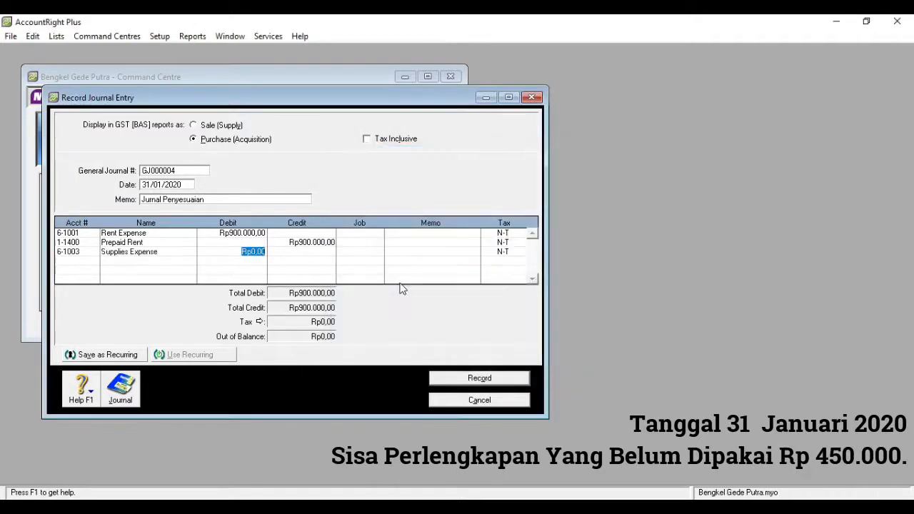
{"action": "type", "text": "1.050."}
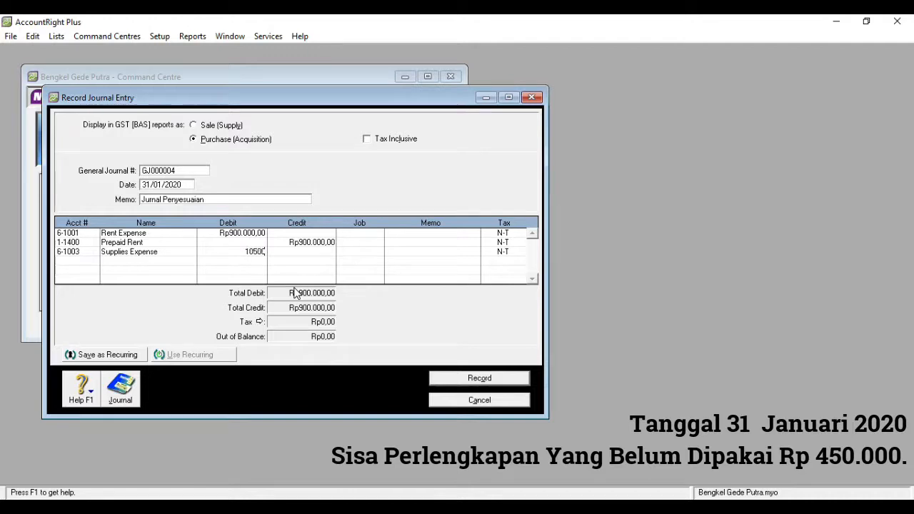
{"action": "type", "text": "000"}
{"action": "left_click", "coordinate": [81, 261]}
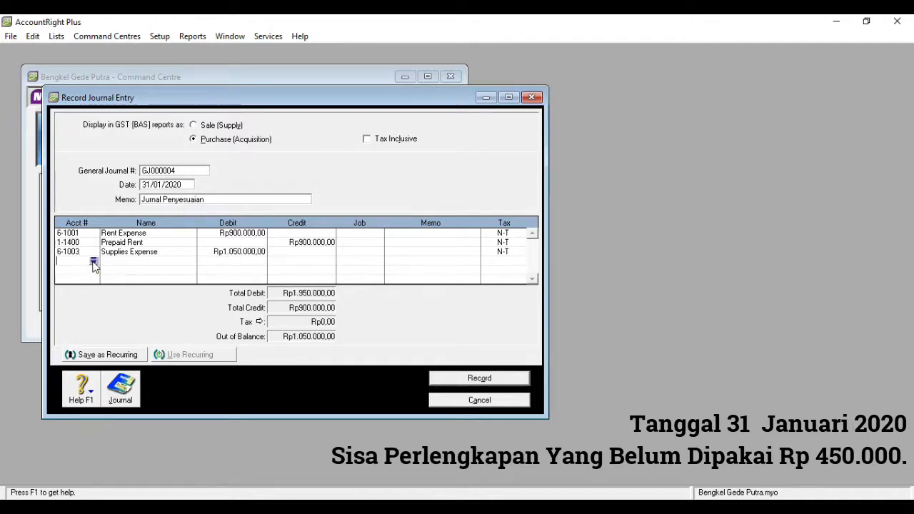
Credit 1-1300 Supplies Rp1.050.000,00 so the journal balances
{"action": "left_click", "coordinate": [93, 262]}
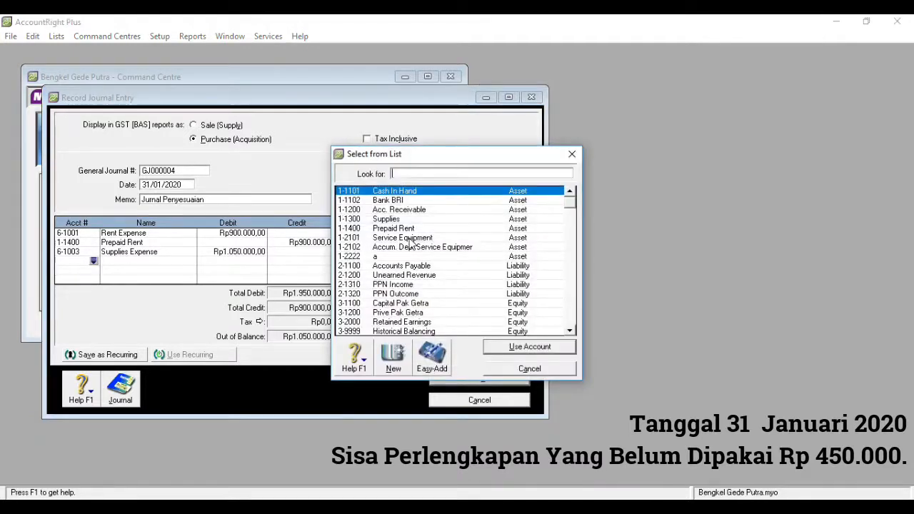
{"action": "type", "text": "1"}
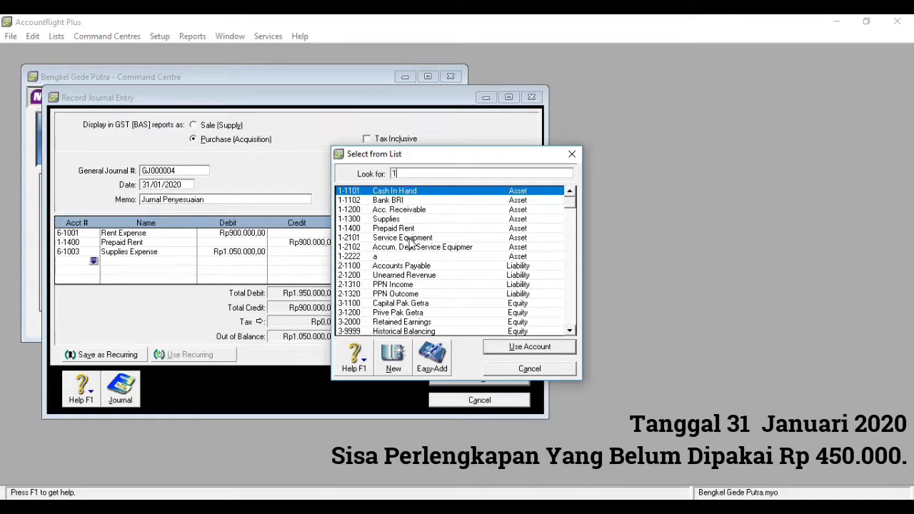
{"action": "double_click", "coordinate": [403, 220]}
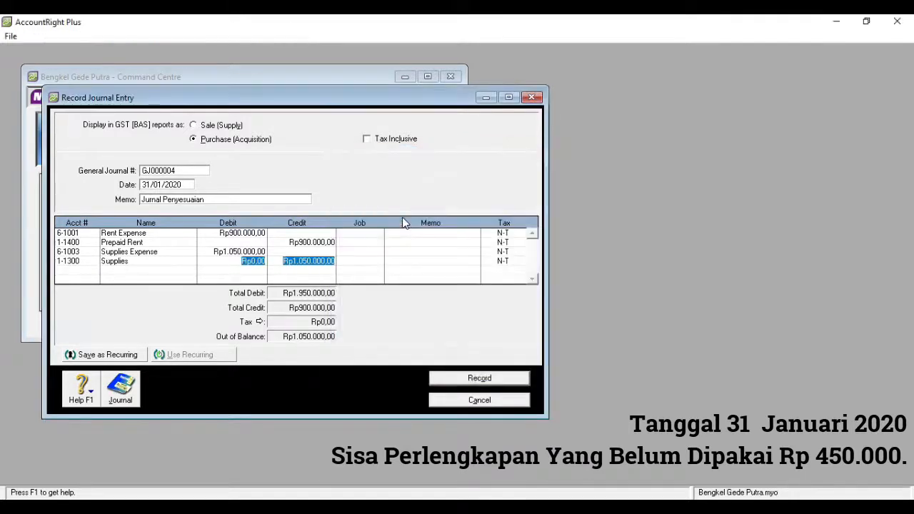
{"action": "left_click", "coordinate": [91, 273]}
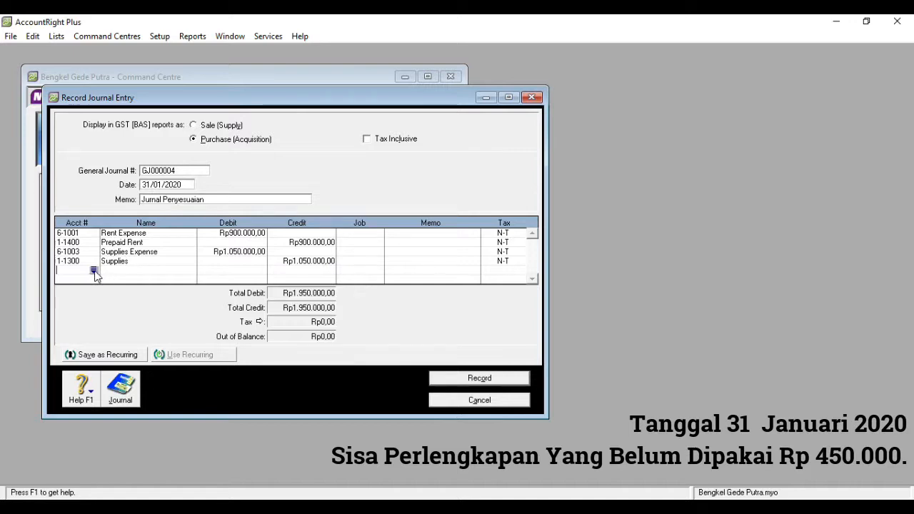
{"action": "left_click", "coordinate": [94, 271]}
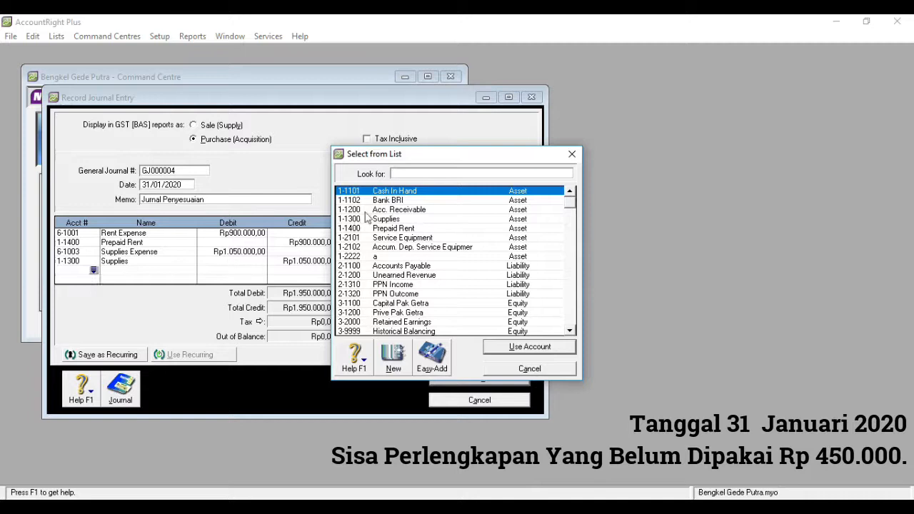
Debit 6-1004 Dep. Exp. Service Equipment Rp70.000,00 on the adjusting journal
{"action": "type", "text": "6"}
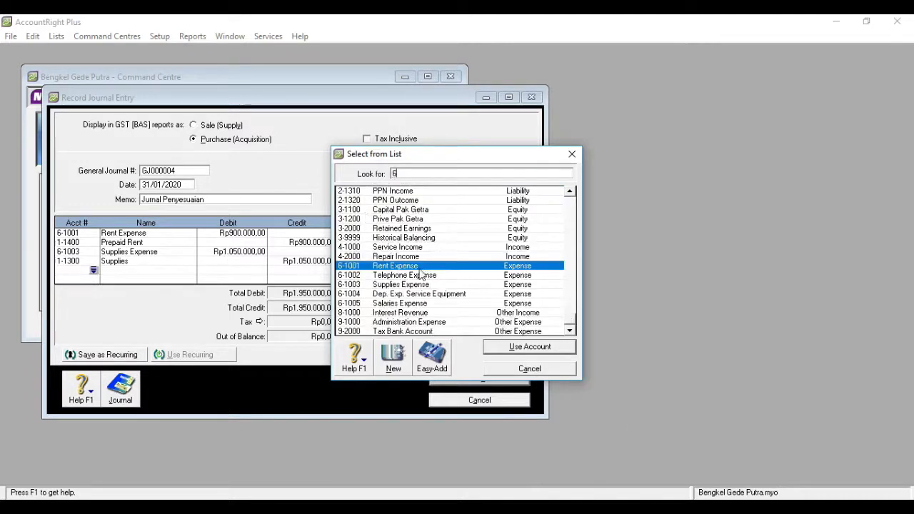
{"action": "double_click", "coordinate": [420, 294]}
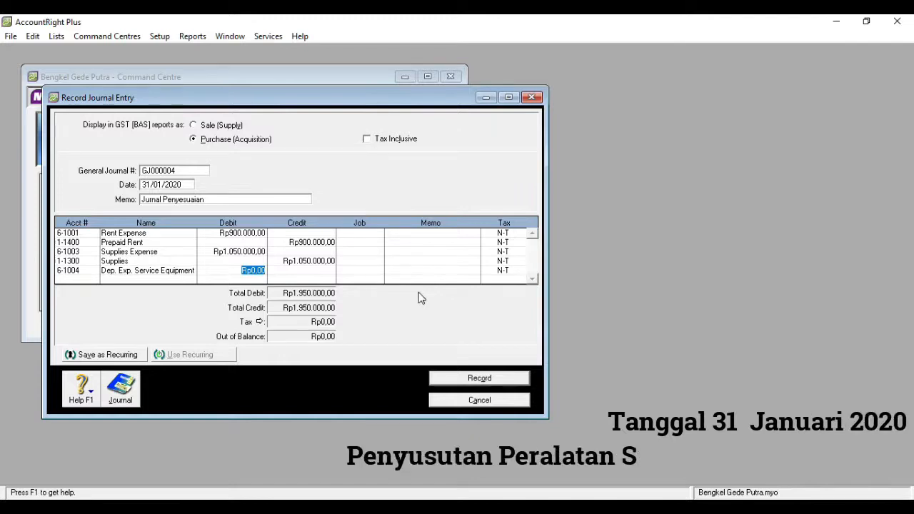
{"action": "type", "text": "70000"}
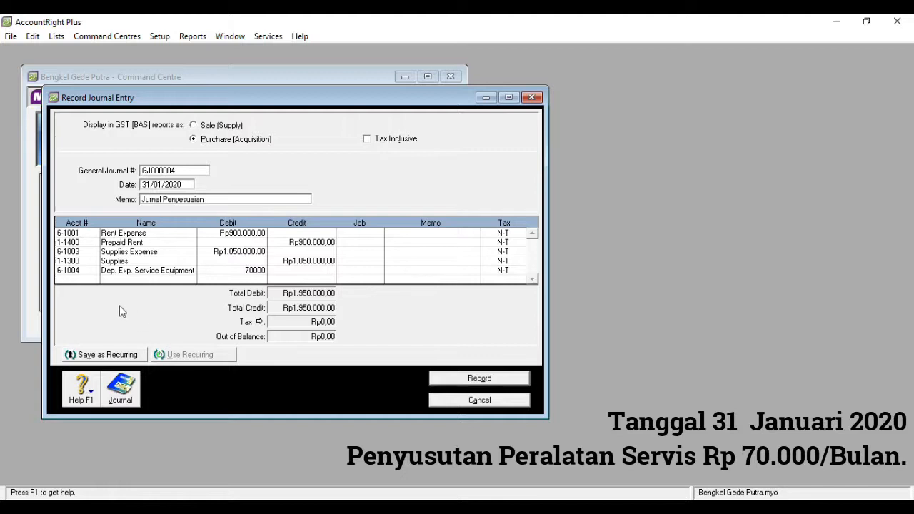
{"action": "left_click", "coordinate": [94, 280]}
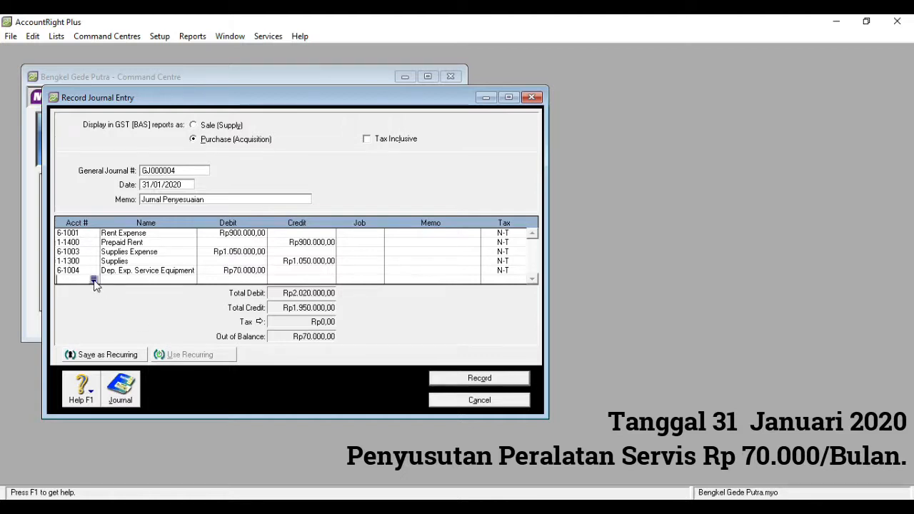
Add 1-2102 Accum. Dep. Service Equipment on a new line, credited Rp70.000,00
{"action": "left_click", "coordinate": [94, 280]}
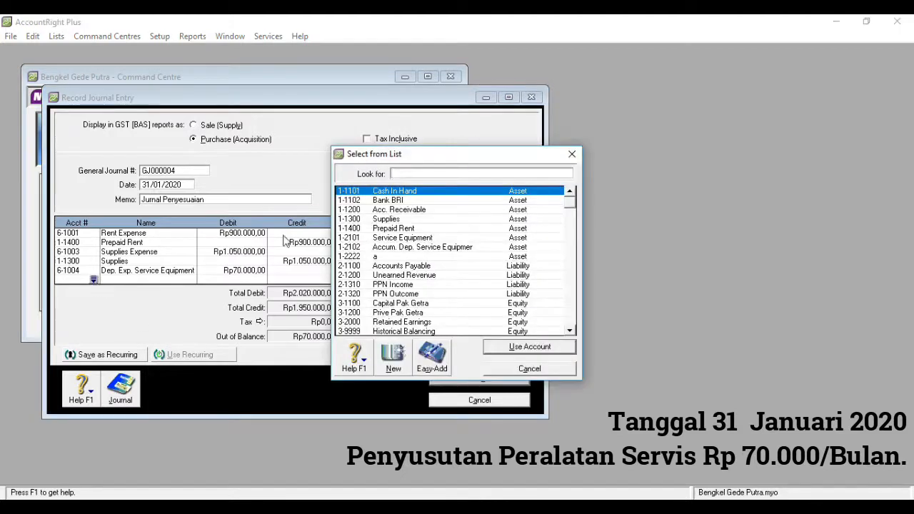
{"action": "double_click", "coordinate": [384, 248]}
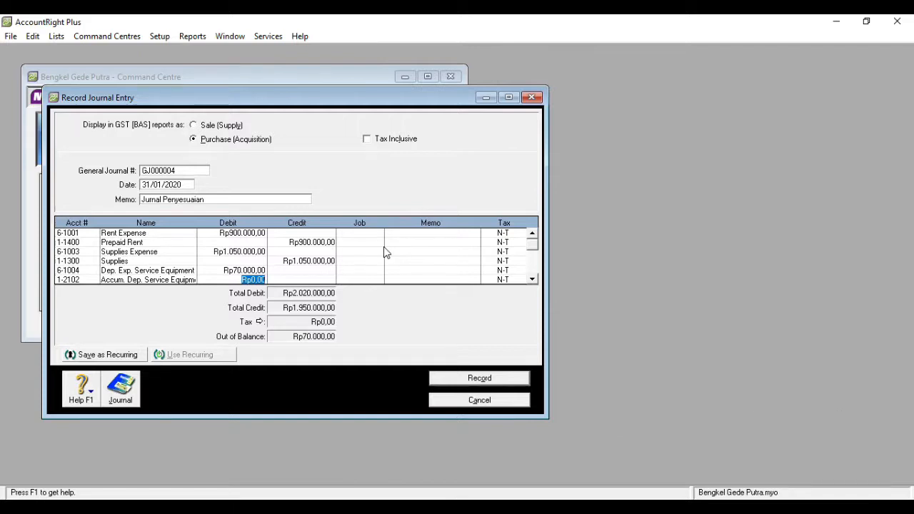
{"action": "left_click", "coordinate": [305, 279]}
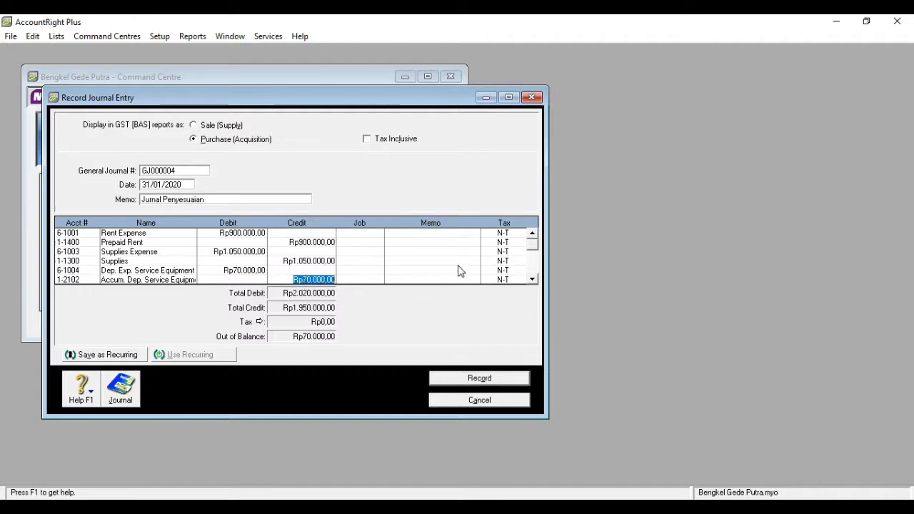
{"action": "left_click", "coordinate": [533, 280]}
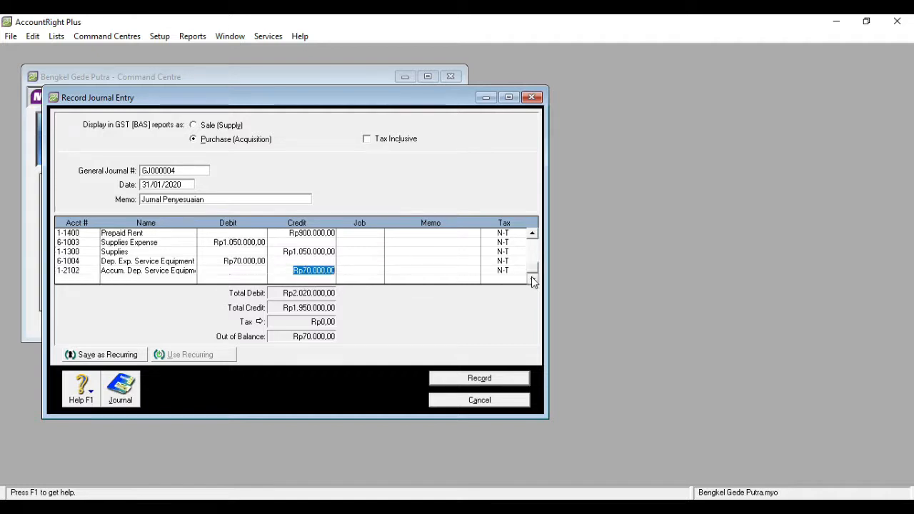
Enlarge the journal entry and add a 9-1000 Administration Expense line debited Rp7.000,00
{"action": "left_click", "coordinate": [508, 98]}
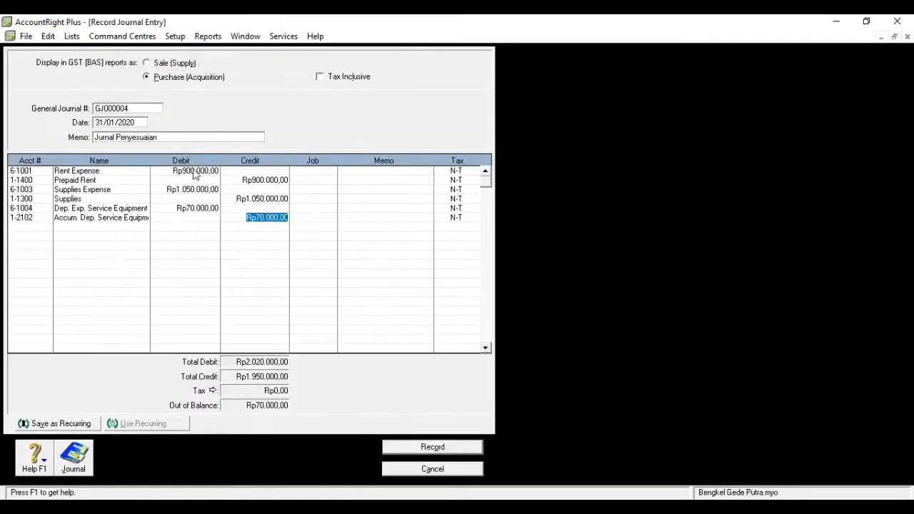
{"action": "left_click", "coordinate": [42, 227]}
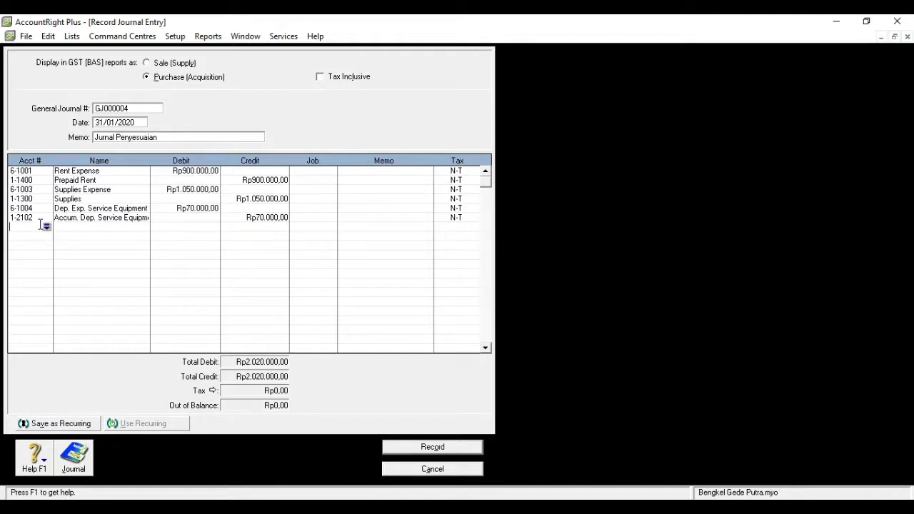
{"action": "left_click", "coordinate": [46, 228]}
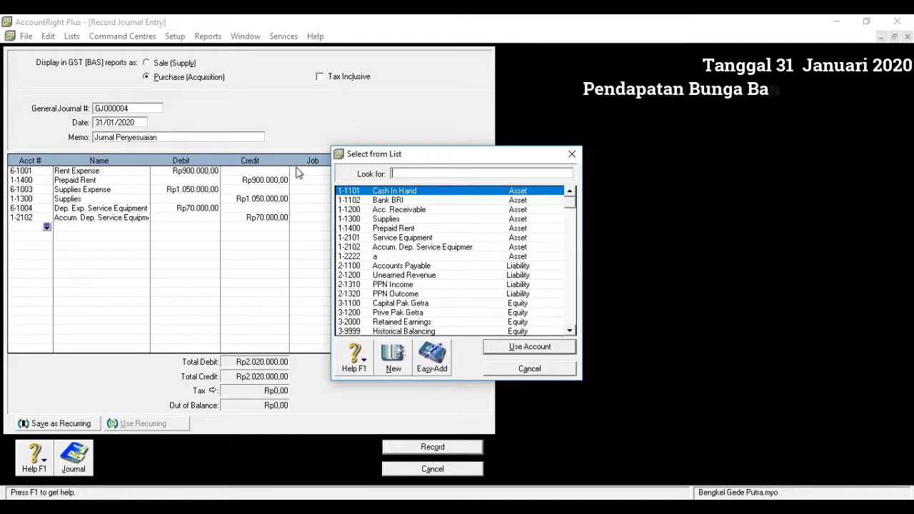
{"action": "type", "text": "9-1000"}
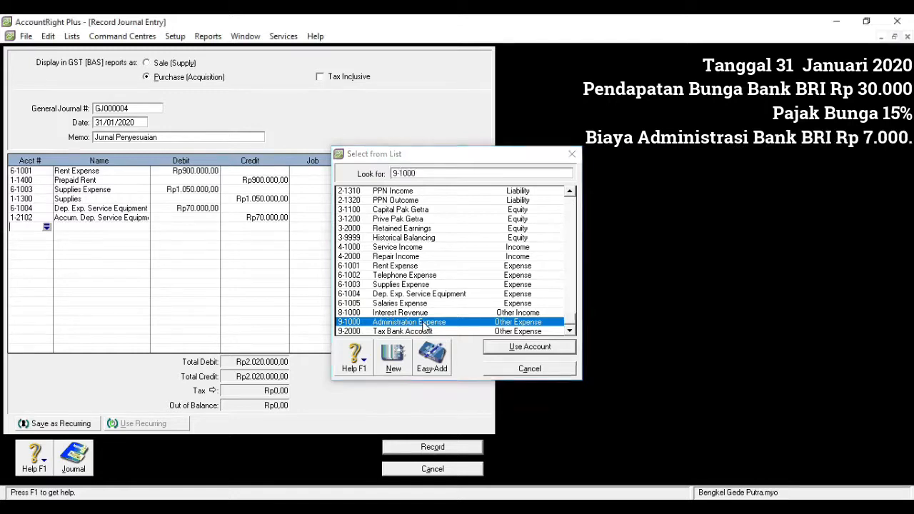
{"action": "double_click", "coordinate": [426, 326]}
{"action": "type", "text": "7000"}
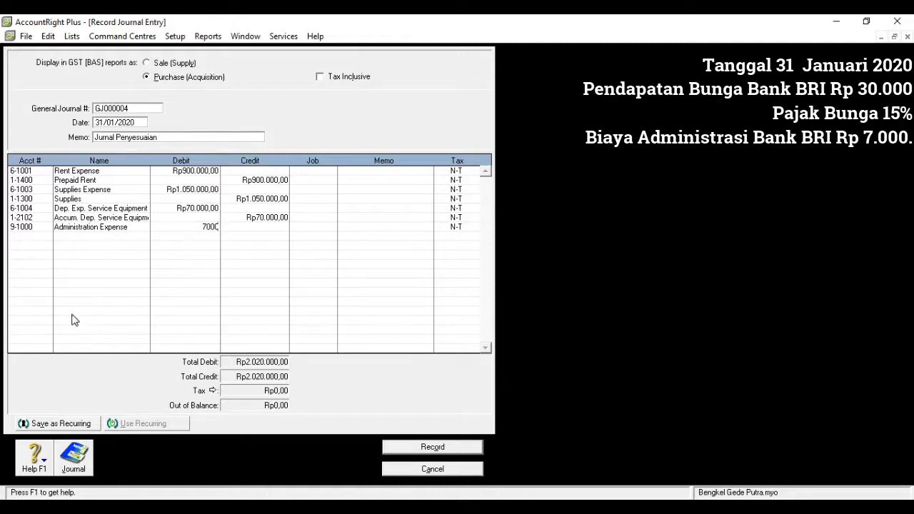
{"action": "left_click", "coordinate": [32, 237]}
Debit 9-2000 Tax Bank Account Rp4.500,00 and 1-1102 Bank BRI Rp18.500,00 on new lines
{"action": "left_click", "coordinate": [48, 236]}
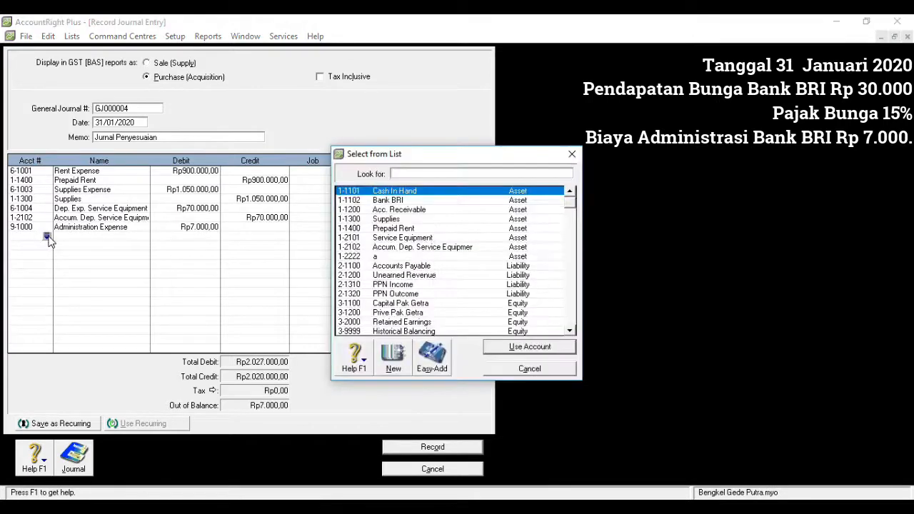
{"action": "type", "text": "9"}
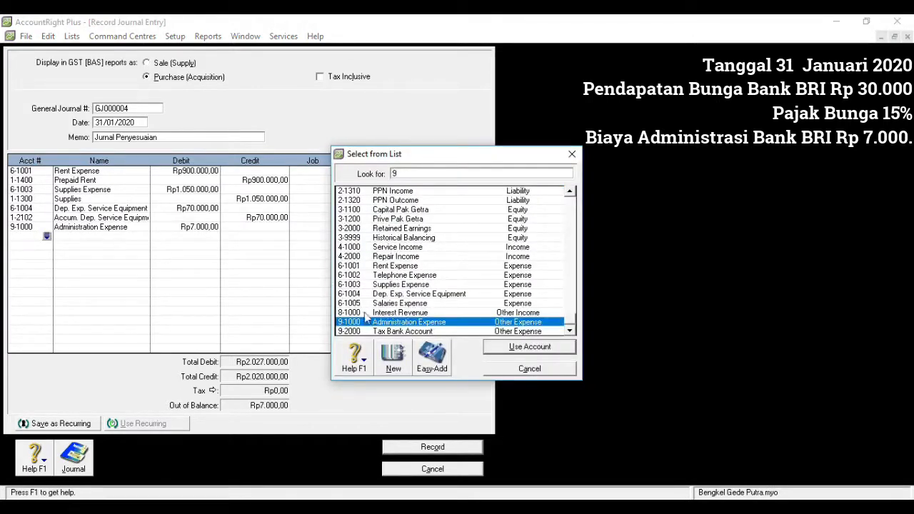
{"action": "double_click", "coordinate": [379, 332]}
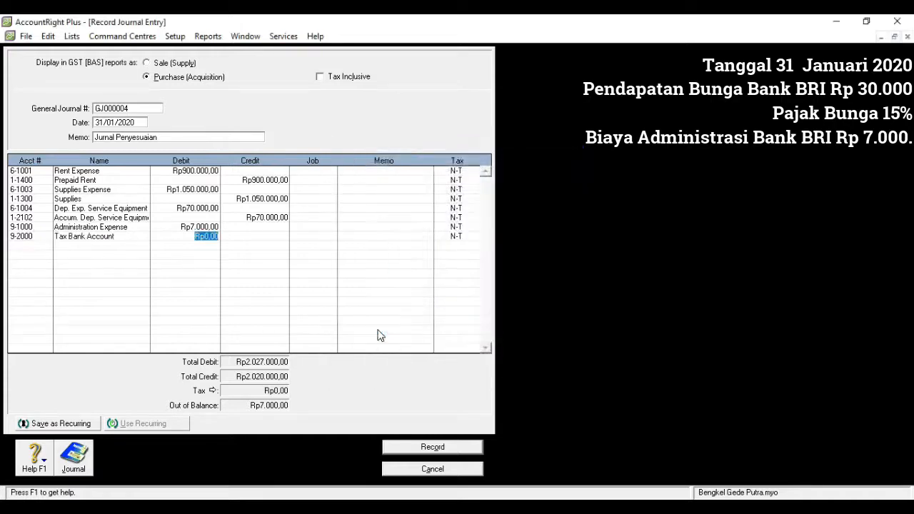
{"action": "type", "text": "45"}
{"action": "left_click", "coordinate": [37, 245]}
{"action": "left_click", "coordinate": [46, 246]}
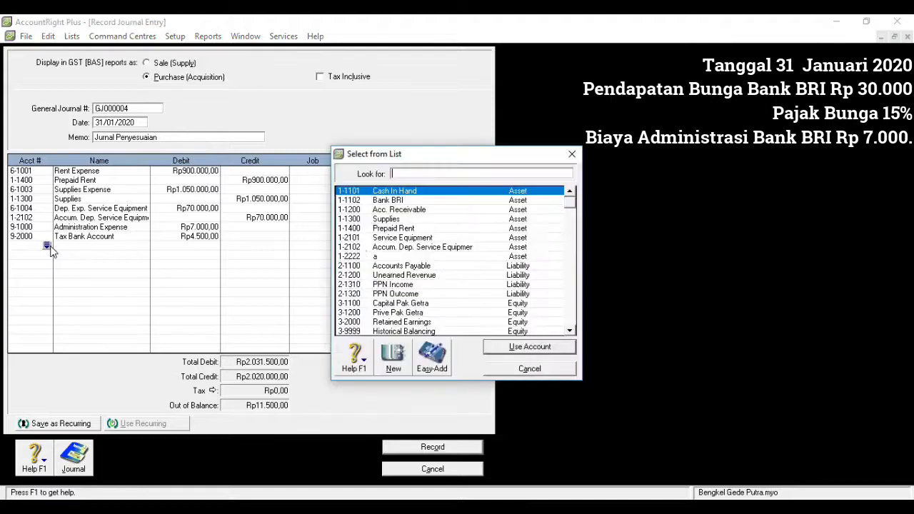
{"action": "double_click", "coordinate": [387, 201]}
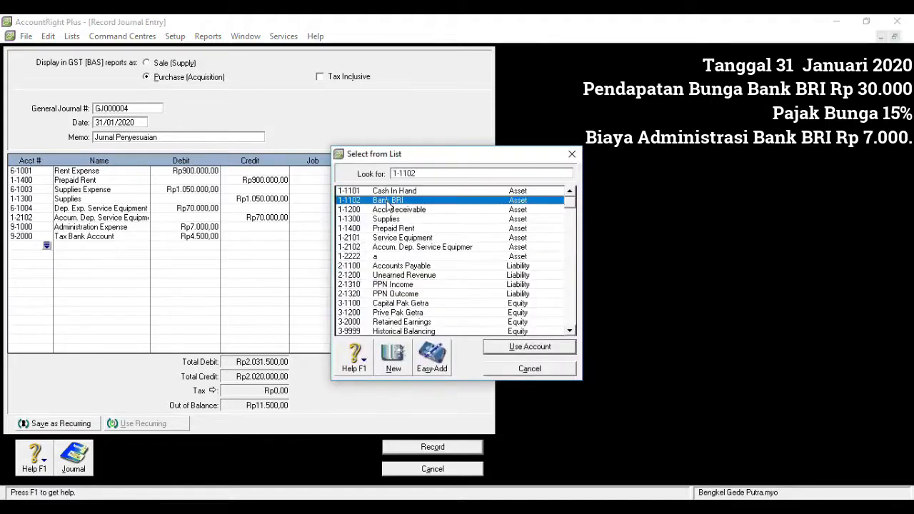
{"action": "type", "text": "18500"}
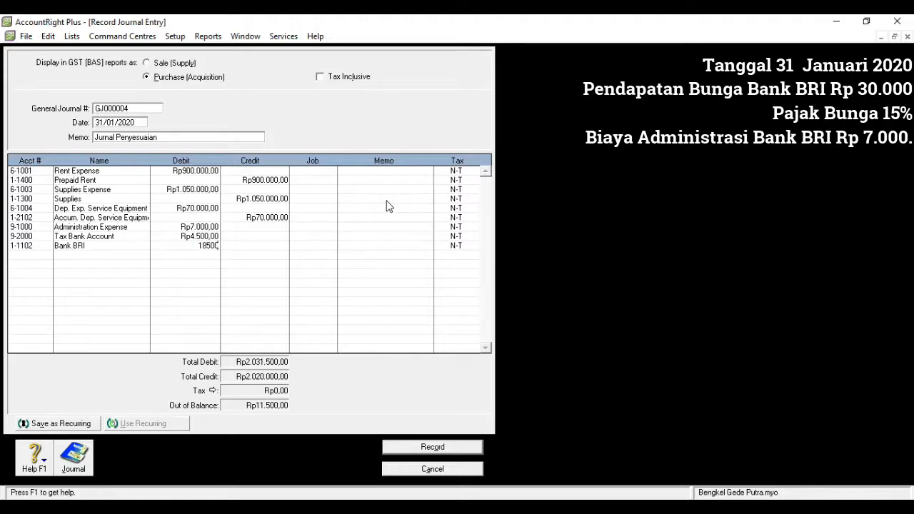
{"action": "left_click", "coordinate": [31, 258]}
Credit 8-1000 Interest Revenue Rp30.000,00 and record the balanced journal GJ000004
{"action": "left_click", "coordinate": [46, 256]}
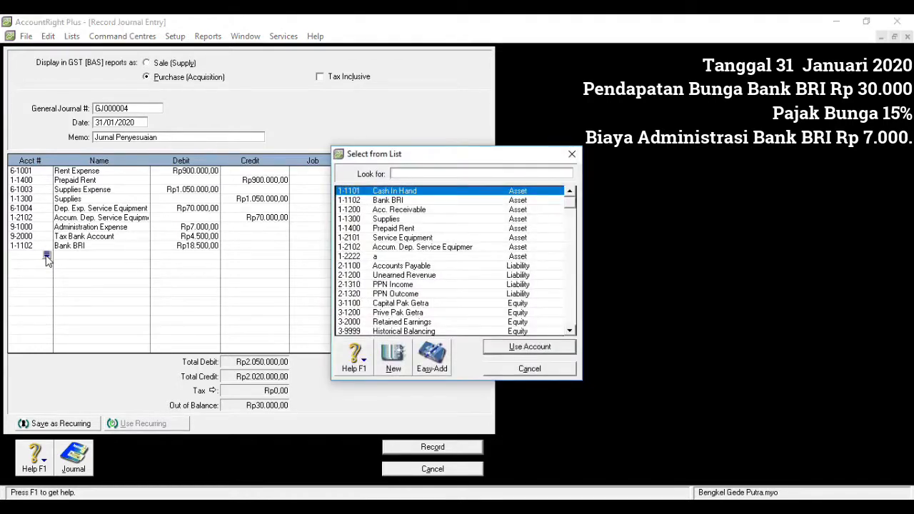
{"action": "type", "text": "8"}
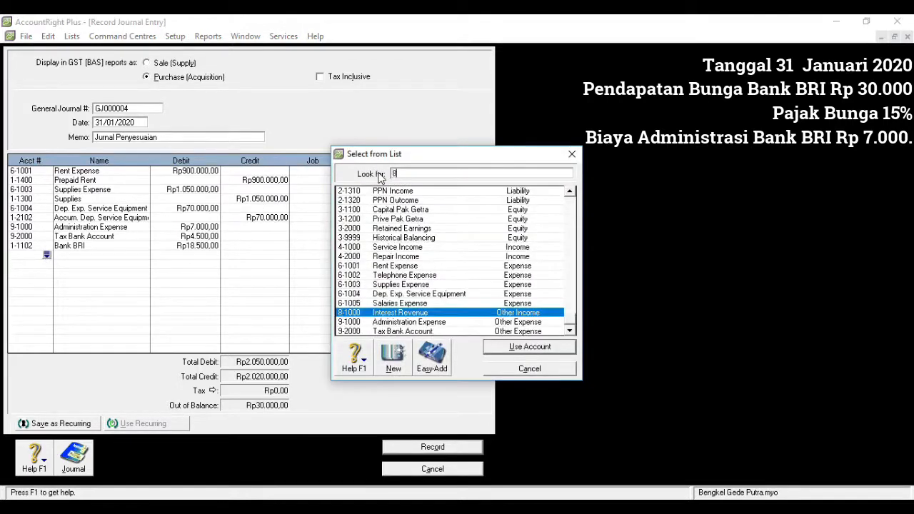
{"action": "double_click", "coordinate": [400, 313]}
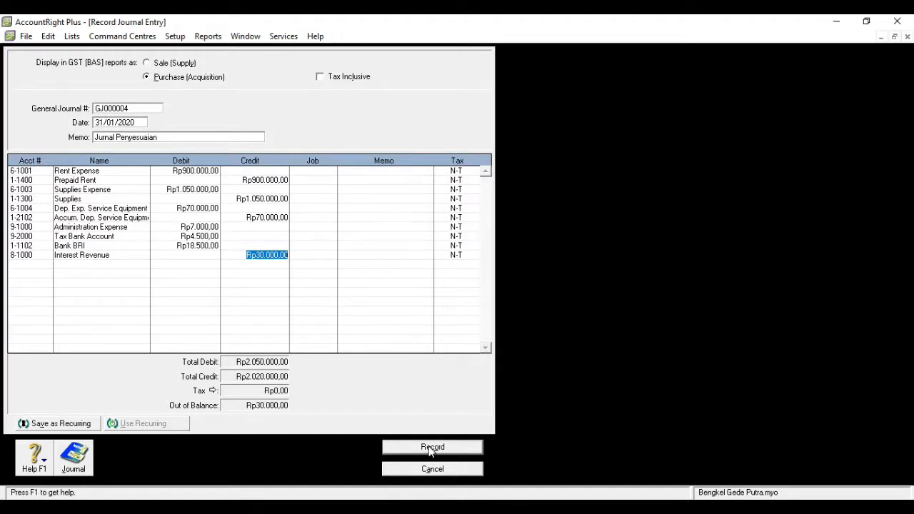
{"action": "key", "text": "Tab"}
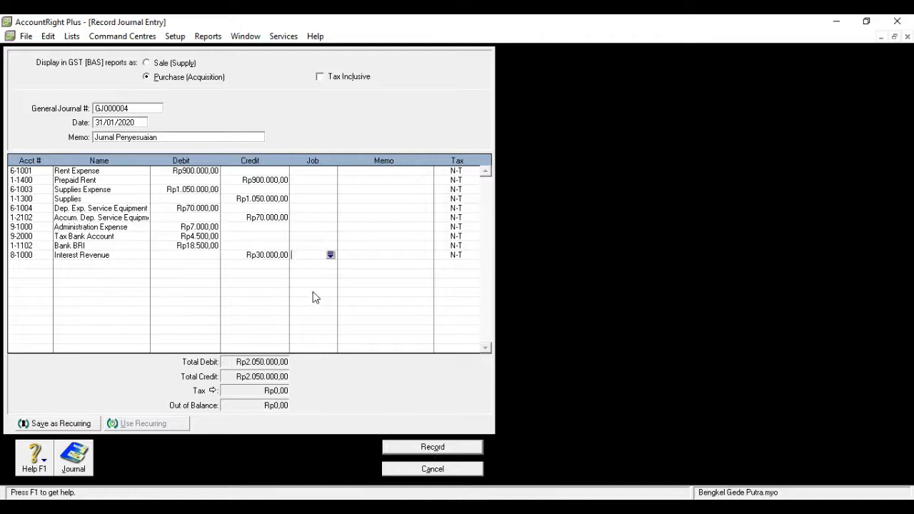
{"action": "left_click", "coordinate": [405, 449]}
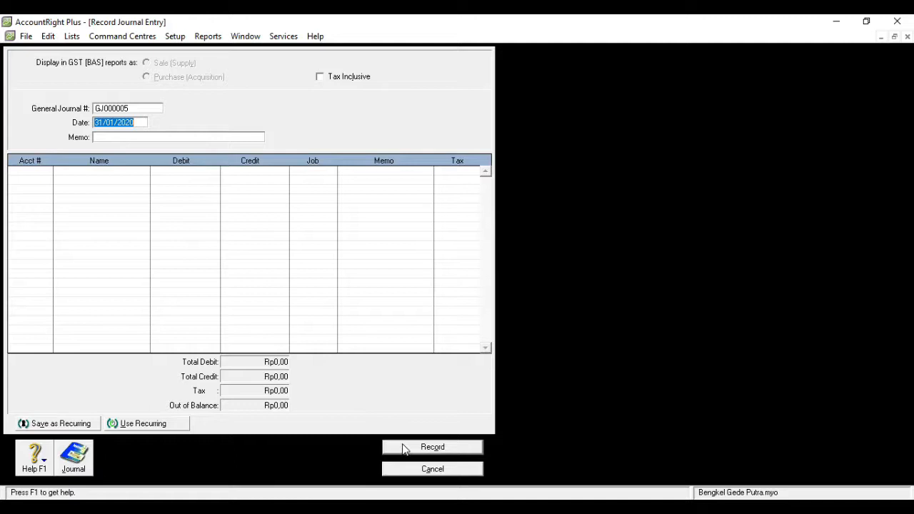
{"action": "left_click", "coordinate": [908, 36]}
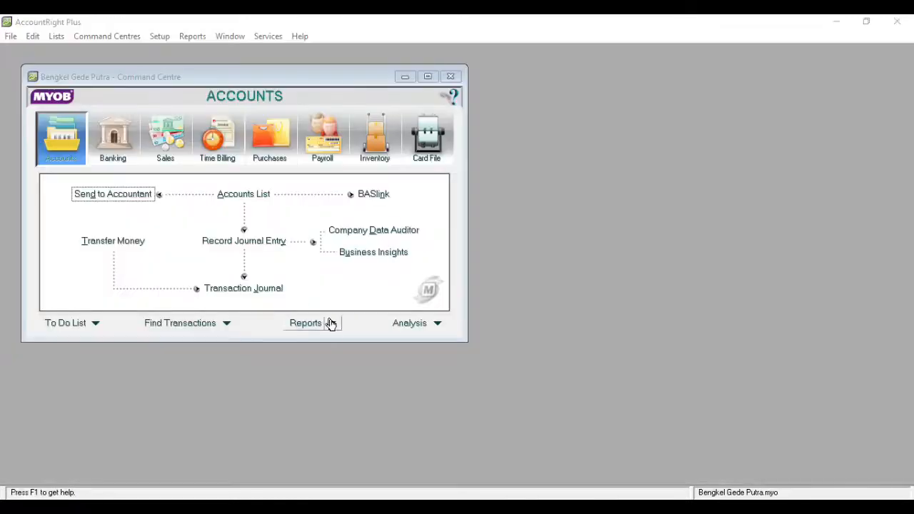
Display the Profit & Loss [Accrual] report for January to January 2020
{"action": "left_click", "coordinate": [332, 325]}
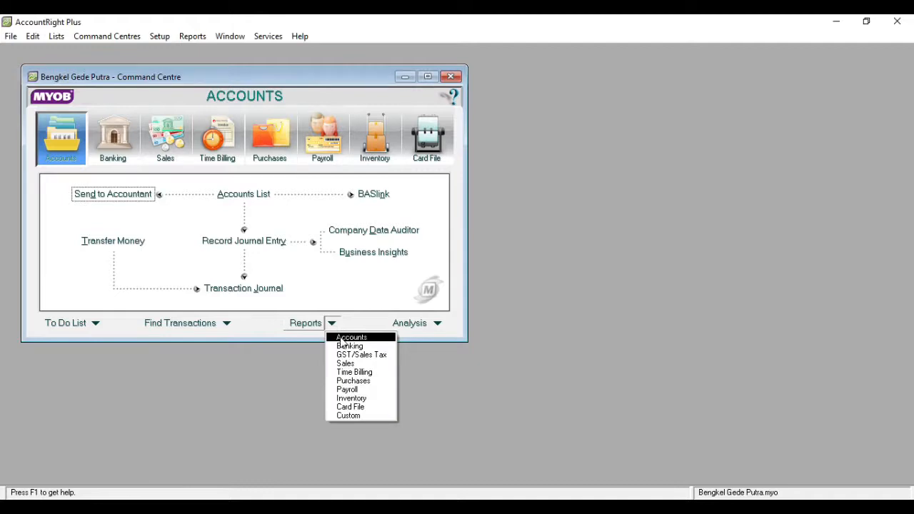
{"action": "left_click", "coordinate": [343, 339]}
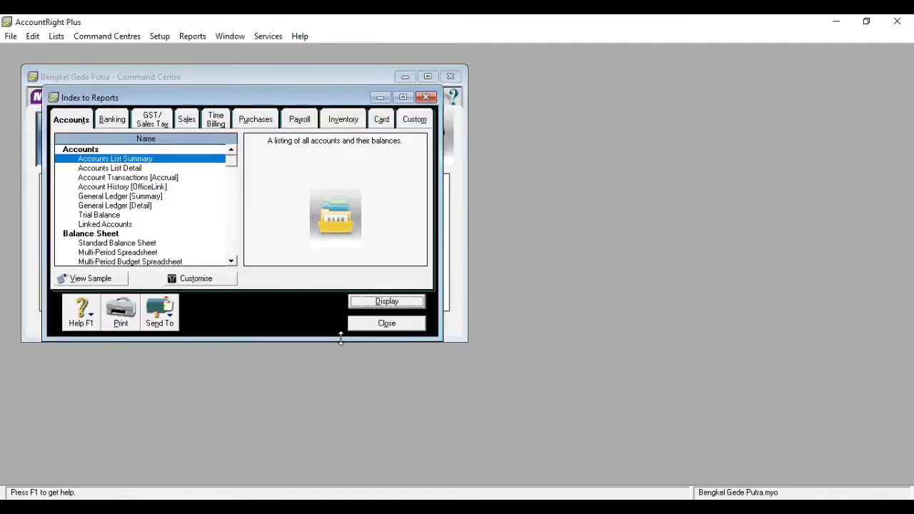
{"action": "left_click", "coordinate": [231, 261]}
{"action": "left_click", "coordinate": [231, 261]}
{"action": "left_click", "coordinate": [232, 261]}
{"action": "left_click", "coordinate": [231, 262]}
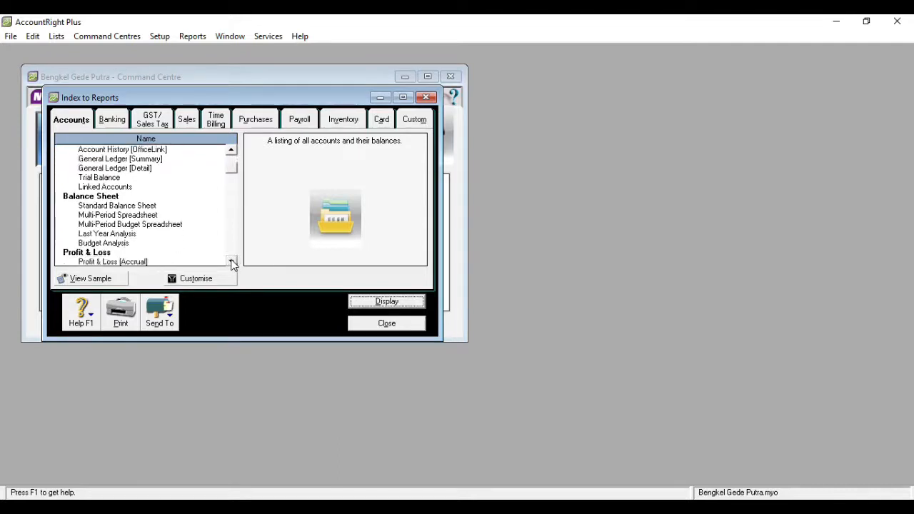
{"action": "left_click", "coordinate": [232, 261]}
{"action": "left_click", "coordinate": [231, 261]}
{"action": "left_click", "coordinate": [231, 261]}
{"action": "double_click", "coordinate": [140, 234]}
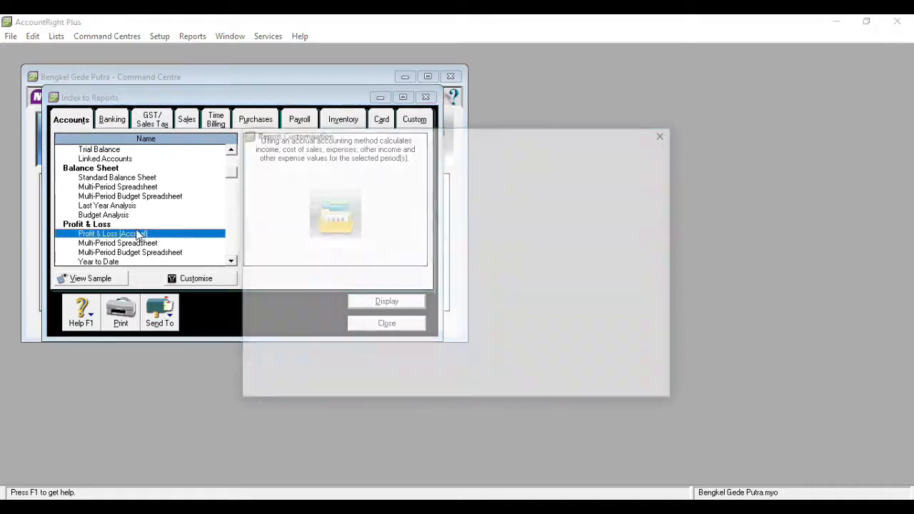
{"action": "left_click", "coordinate": [370, 236]}
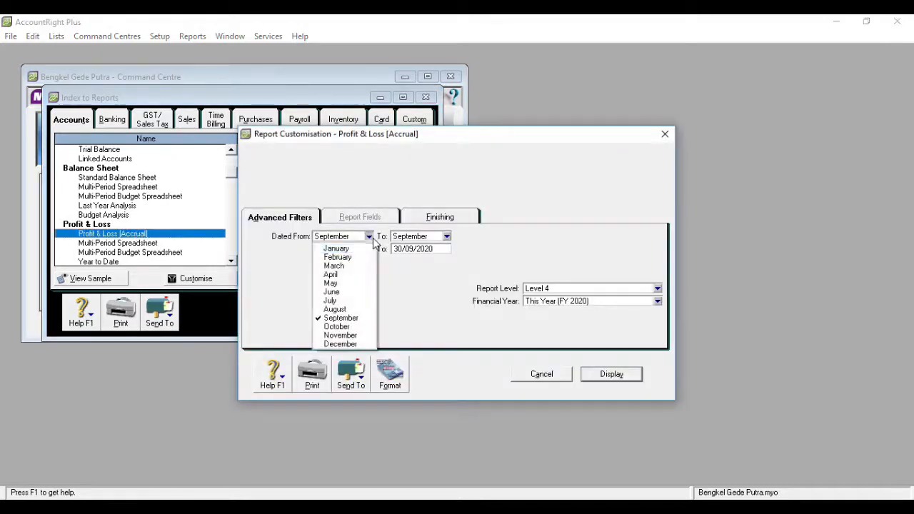
{"action": "left_click", "coordinate": [367, 247]}
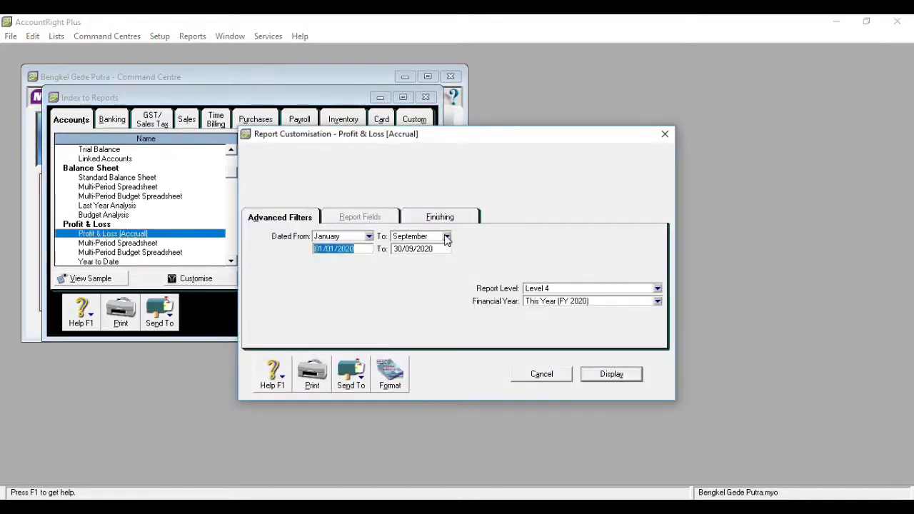
{"action": "left_click", "coordinate": [446, 236]}
{"action": "left_click", "coordinate": [430, 250]}
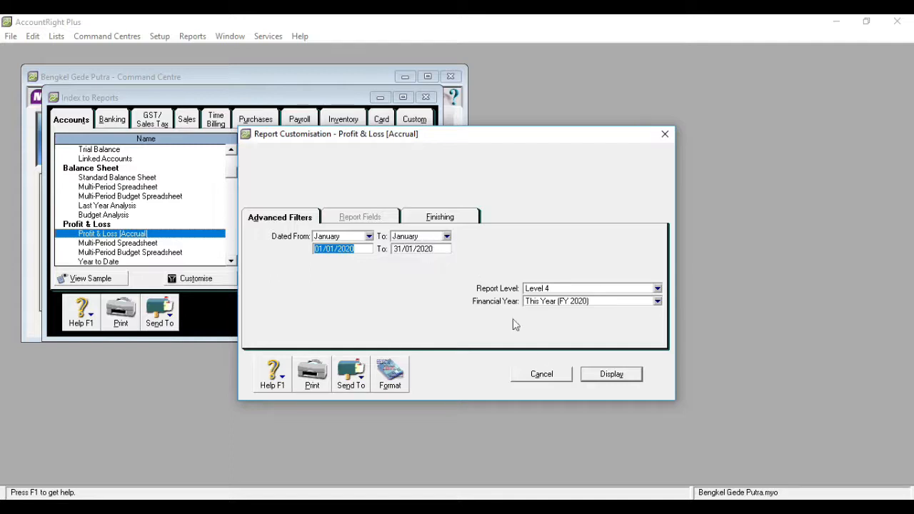
{"action": "left_click", "coordinate": [611, 377]}
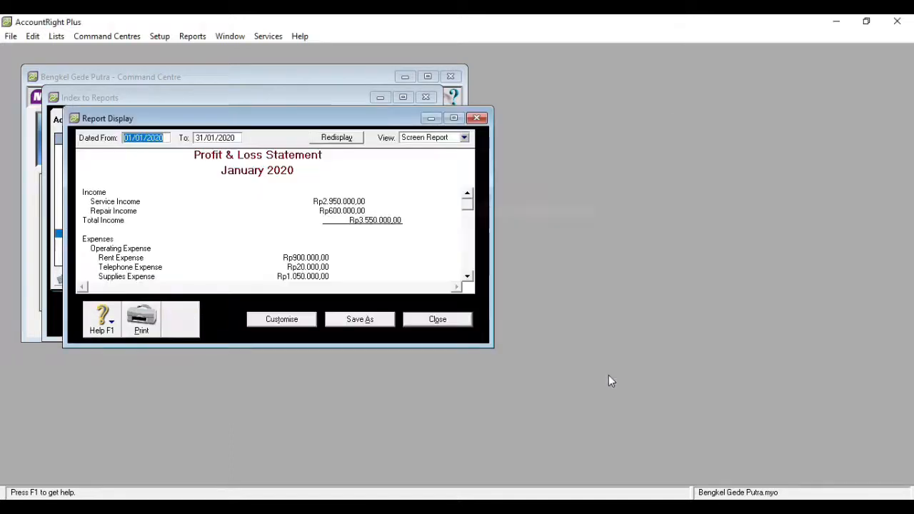
Save the enlarged Profit & Loss report as a PDF and close it
{"action": "left_click", "coordinate": [454, 119]}
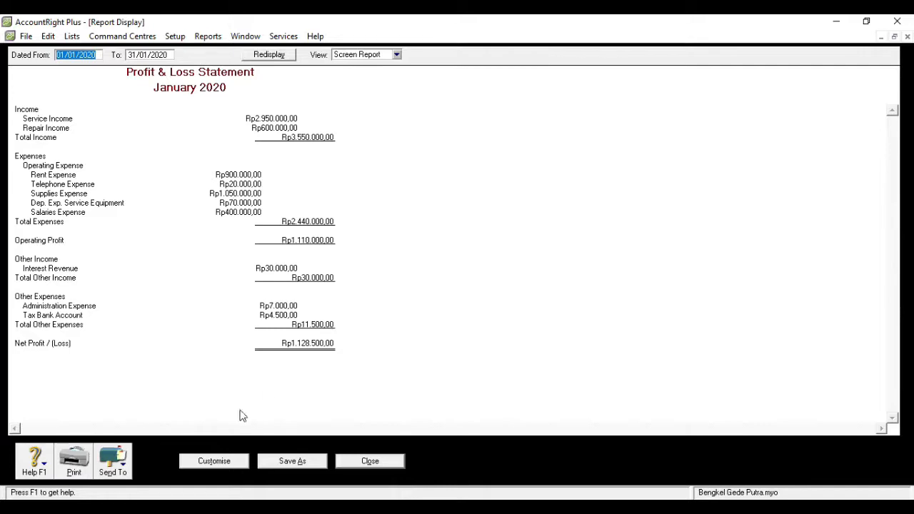
{"action": "left_click", "coordinate": [124, 467]}
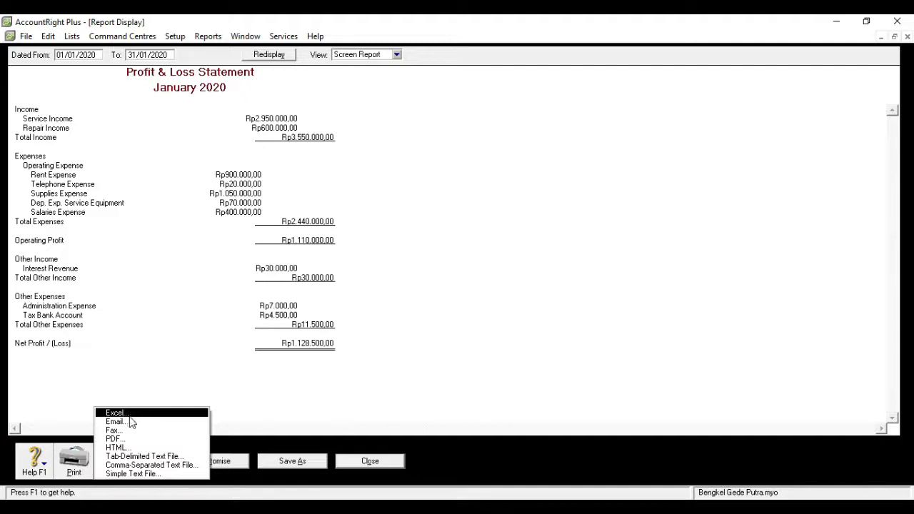
{"action": "left_click", "coordinate": [127, 440]}
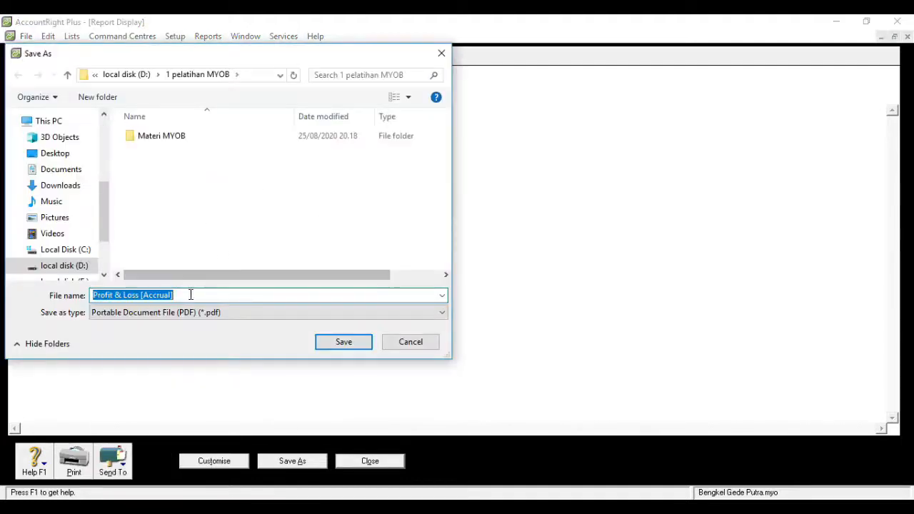
{"action": "left_click", "coordinate": [345, 345]}
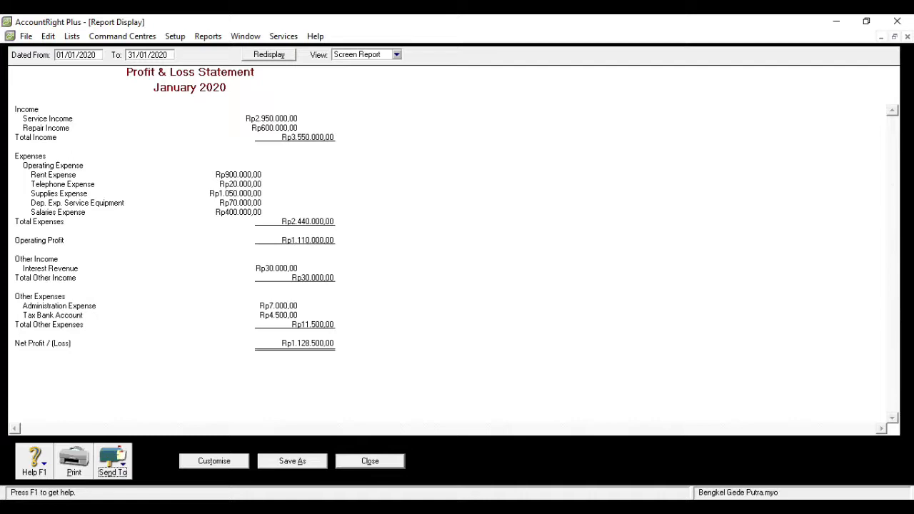
{"action": "left_click", "coordinate": [385, 463]}
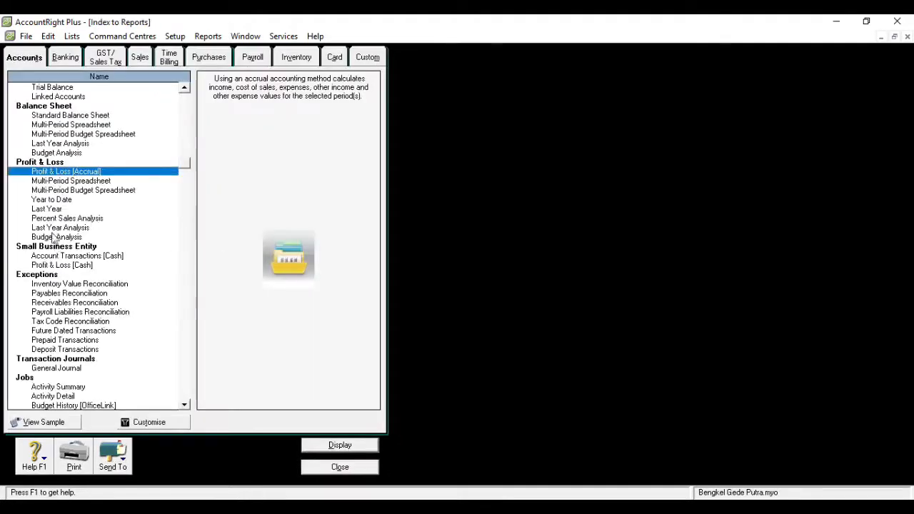
Display the Standard Balance Sheet for January 2020, save it as PDF, and close the reports
{"action": "double_click", "coordinate": [64, 116]}
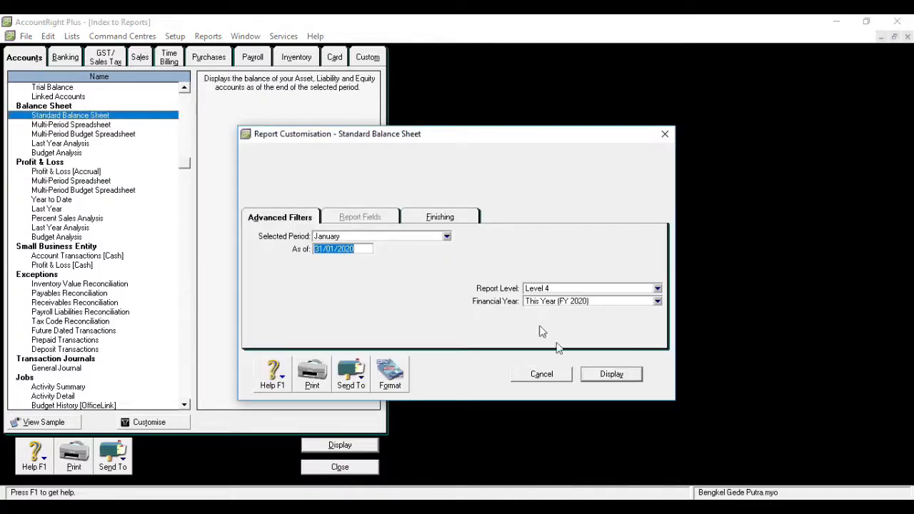
{"action": "left_click", "coordinate": [607, 377]}
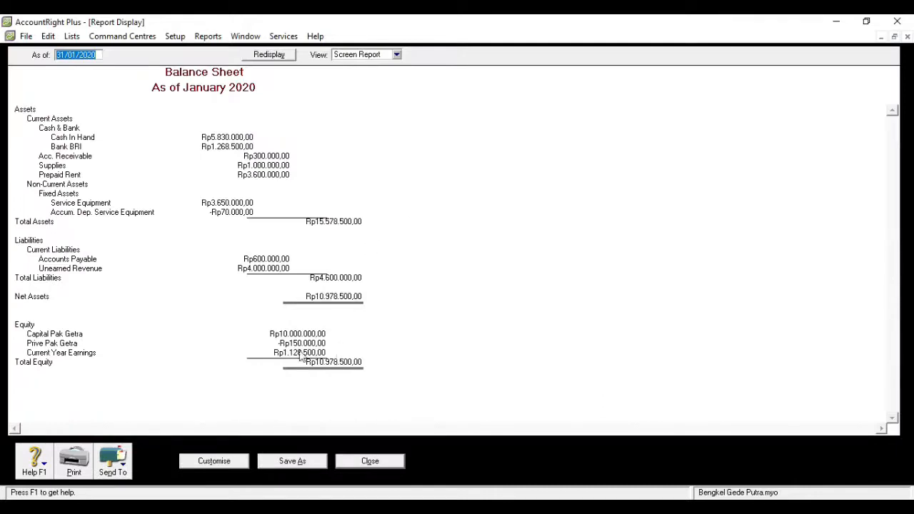
{"action": "left_click", "coordinate": [127, 473]}
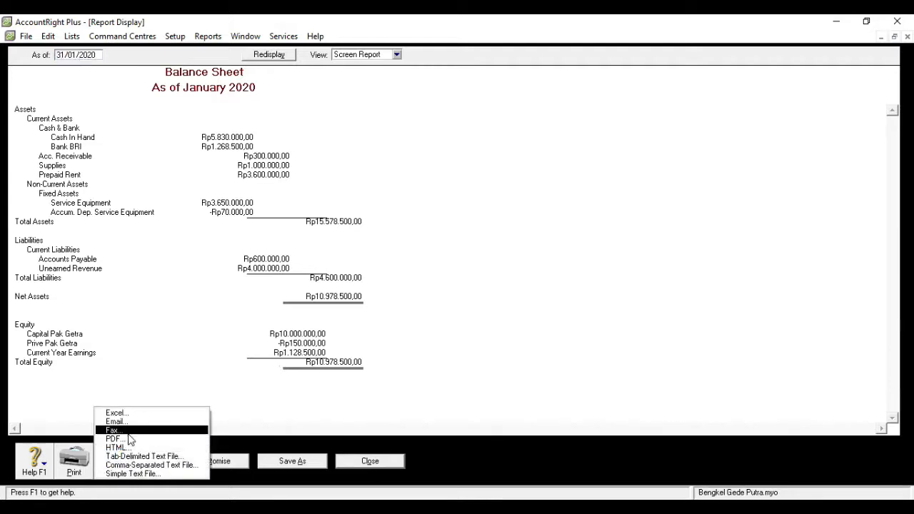
{"action": "left_click", "coordinate": [127, 439]}
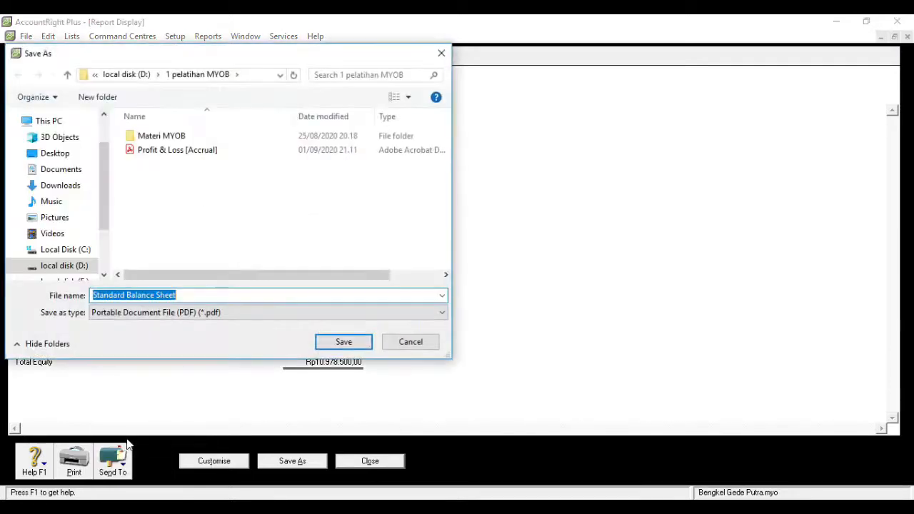
{"action": "left_click", "coordinate": [339, 347]}
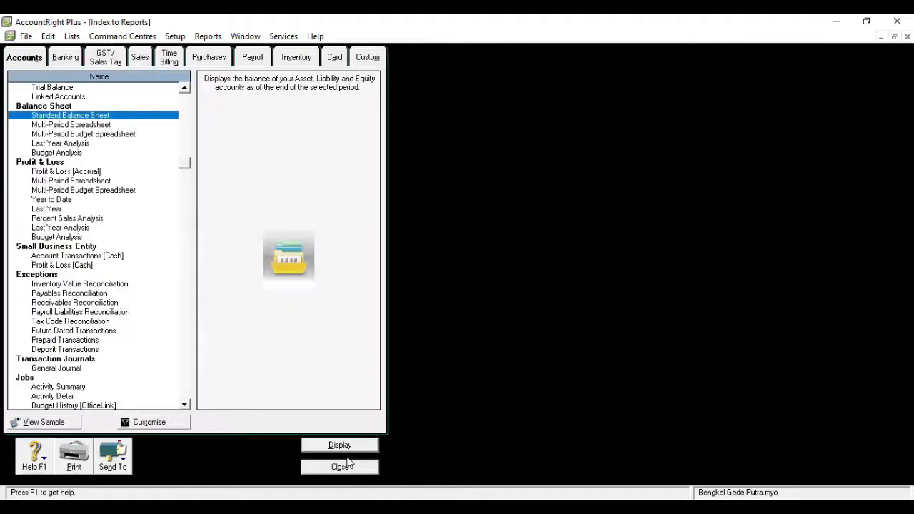
{"action": "left_click", "coordinate": [369, 463]}
{"action": "left_click", "coordinate": [337, 469]}
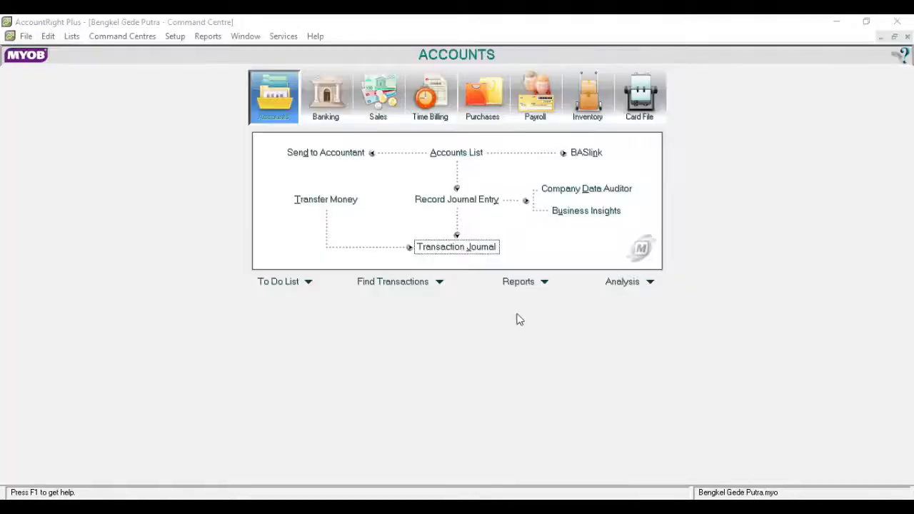
Show all transaction types in the Transaction Journal and print it to a PDF named 'transaksi'
{"action": "left_click", "coordinate": [447, 250]}
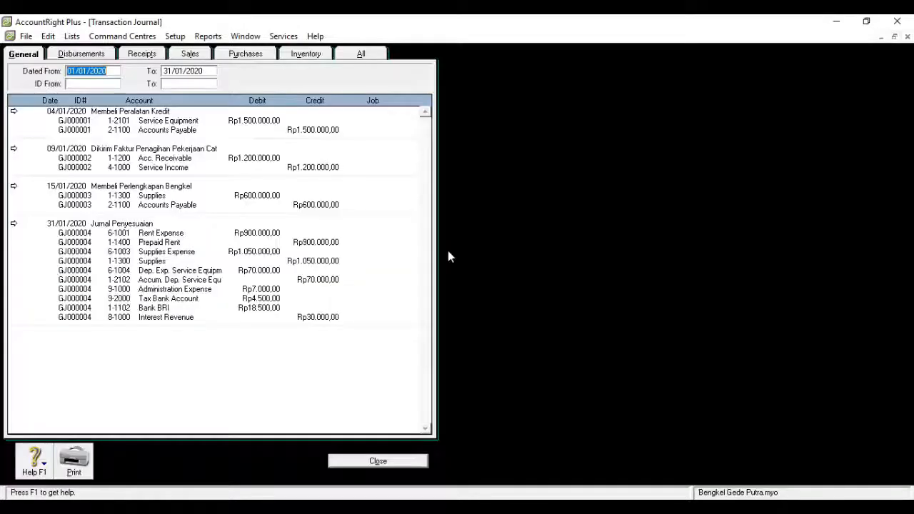
{"action": "left_click", "coordinate": [350, 56]}
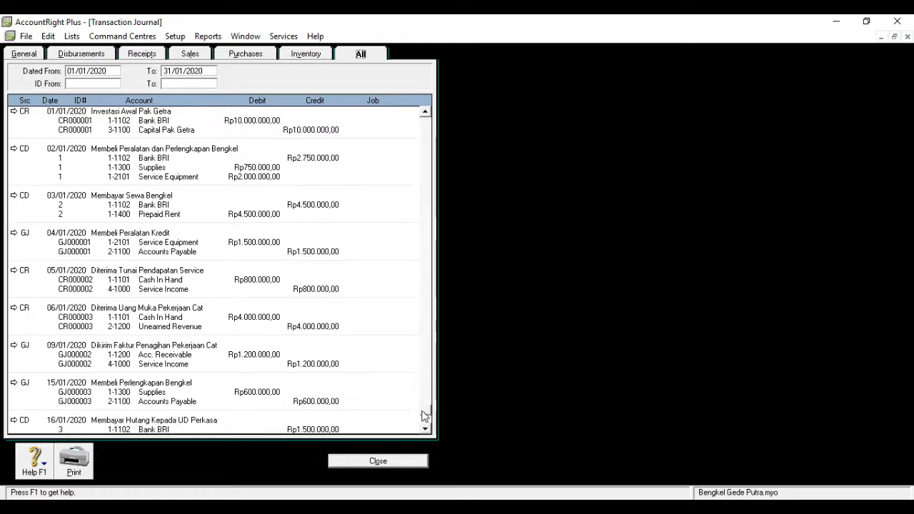
{"action": "scroll", "coordinate": [424, 416], "scroll_direction": "down", "scroll_amount": 10}
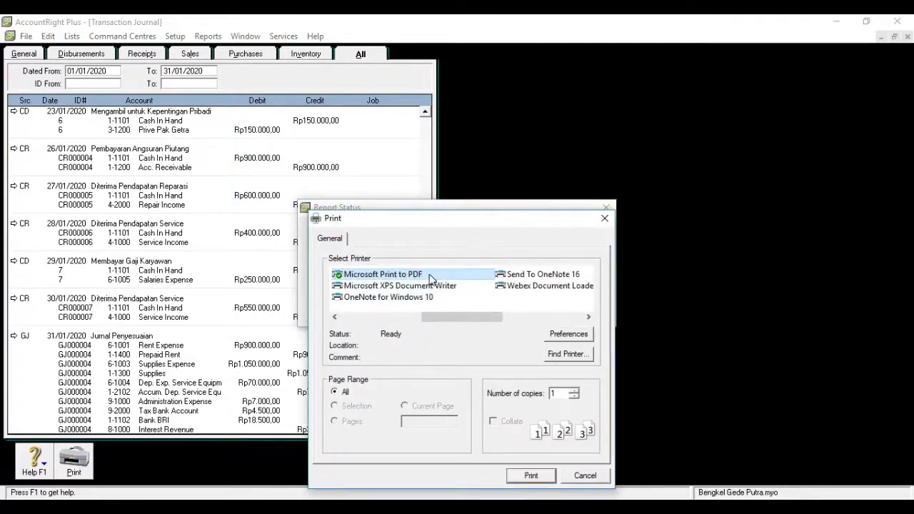
{"action": "left_click", "coordinate": [531, 476]}
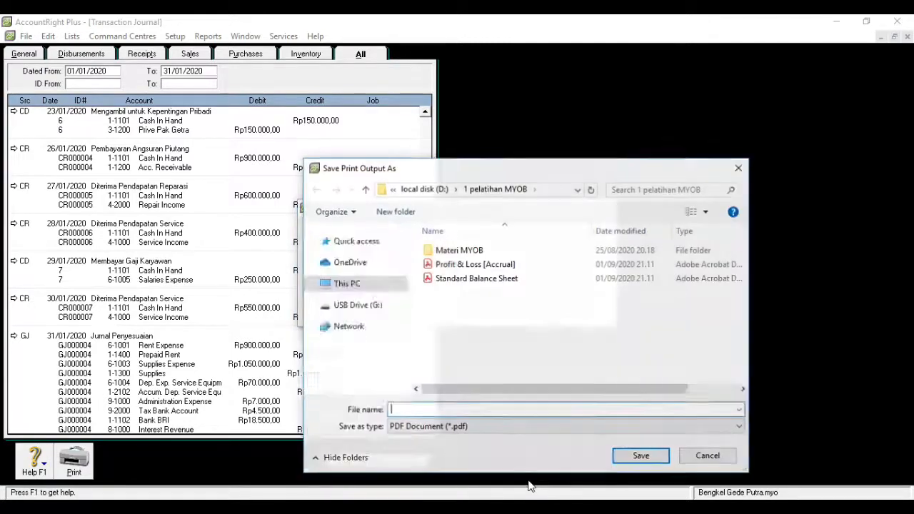
{"action": "type", "text": "transaks"}
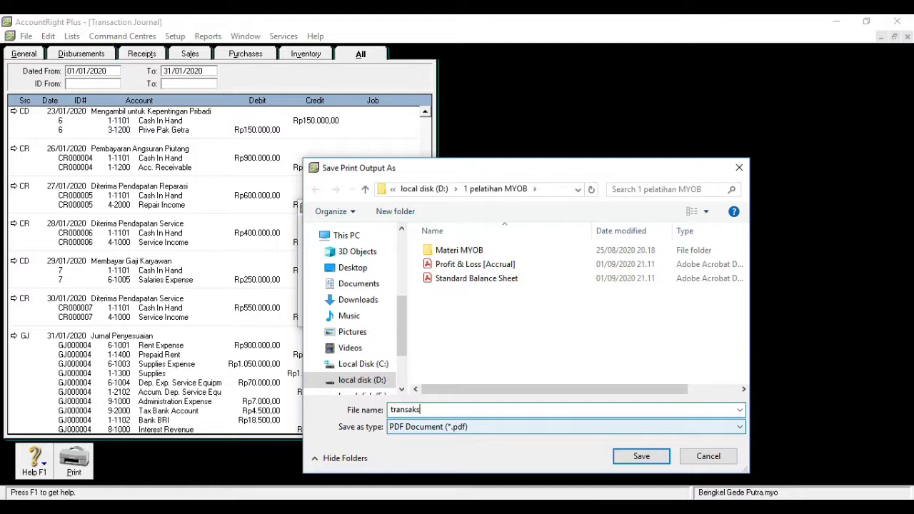
{"action": "type", "text": "i"}
{"action": "left_click", "coordinate": [646, 457]}
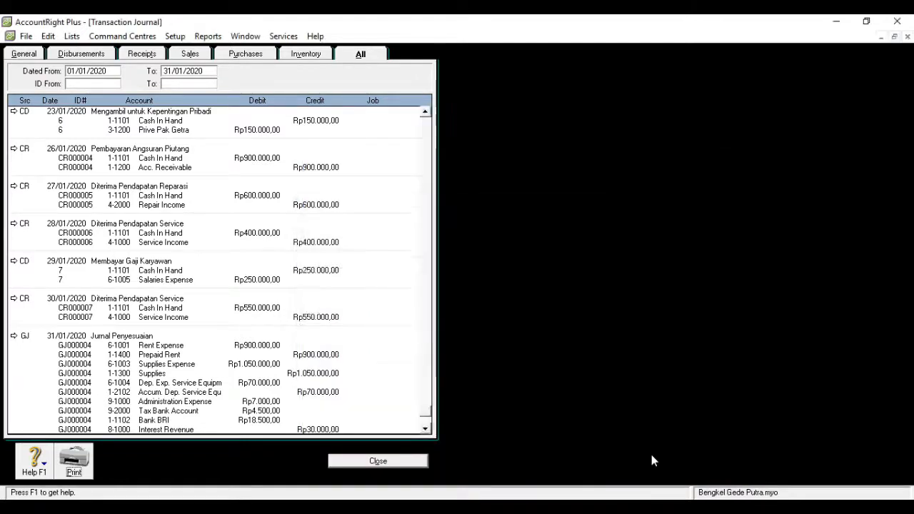
Close the journal and open the Profit & Loss [Accrual] PDF from D:\1 pelatihan MYOB
{"action": "left_click", "coordinate": [371, 463]}
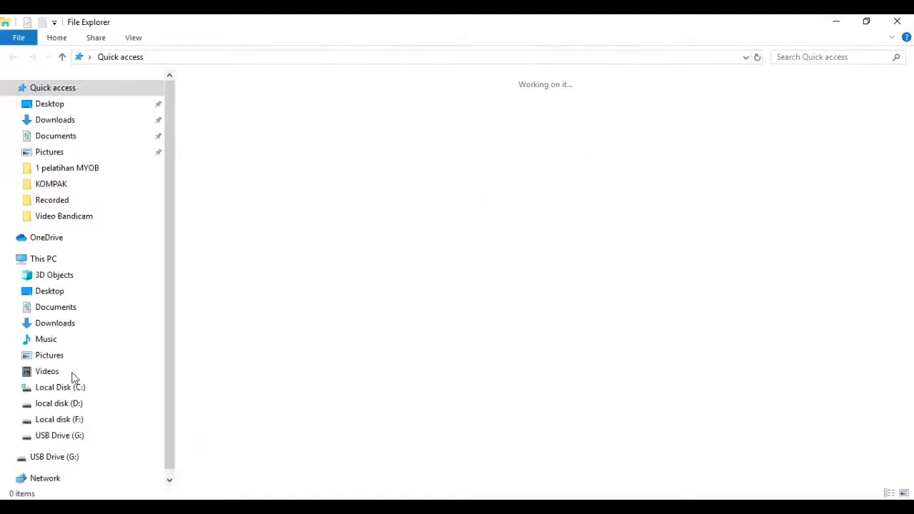
{"action": "left_click", "coordinate": [61, 405]}
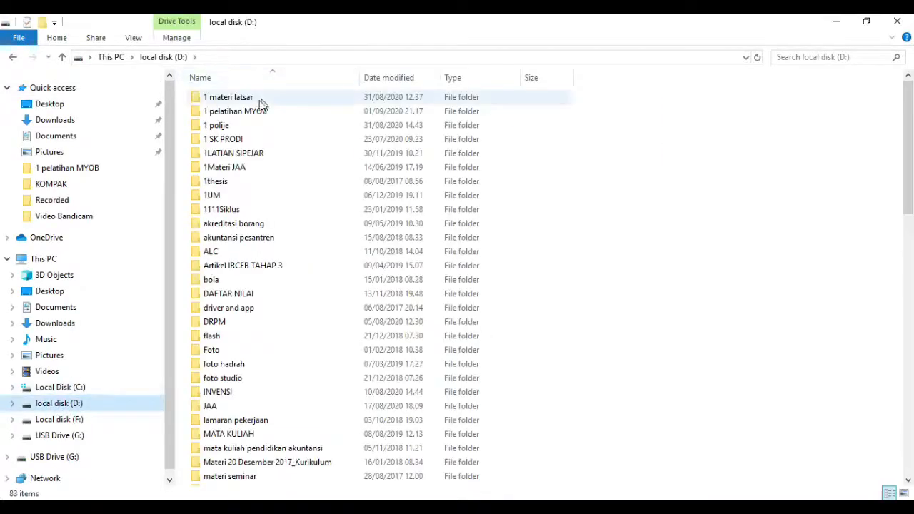
{"action": "double_click", "coordinate": [255, 111]}
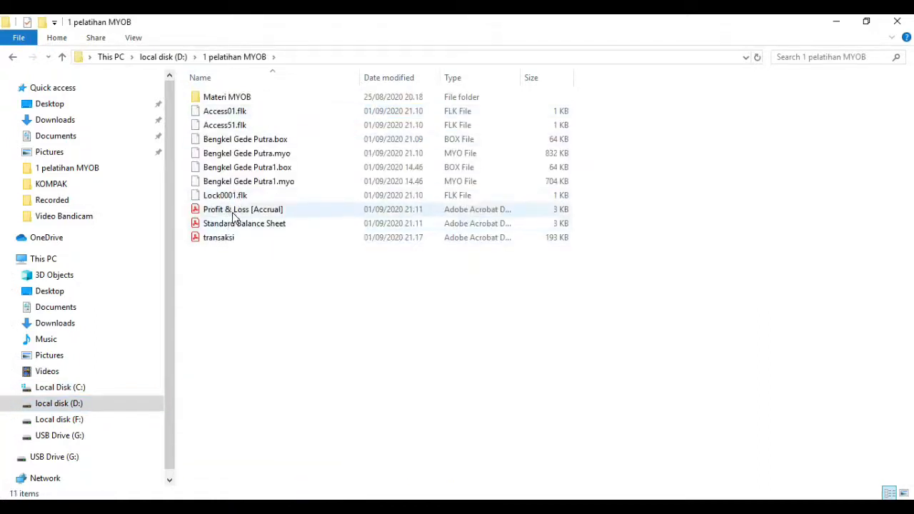
{"action": "left_click", "coordinate": [234, 211]}
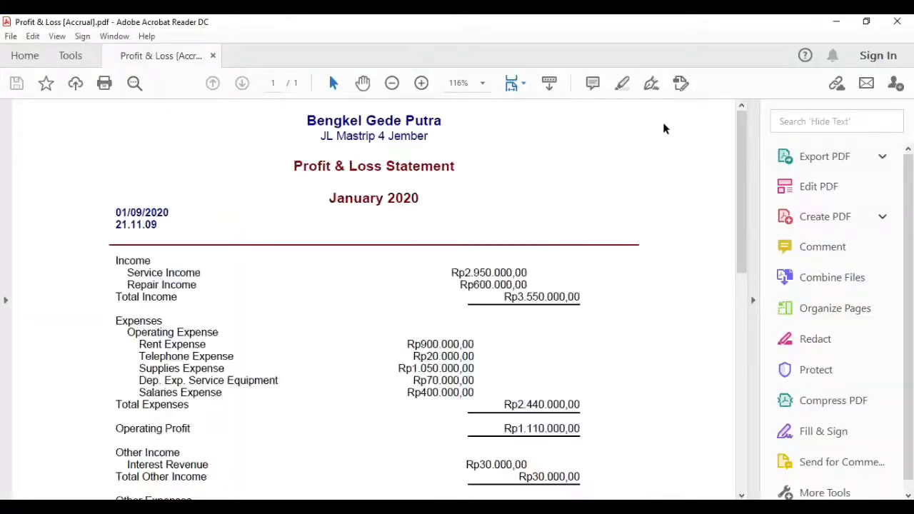
{"action": "left_click_drag", "start_coordinate": [740, 123], "coordinate": [736, 93]}
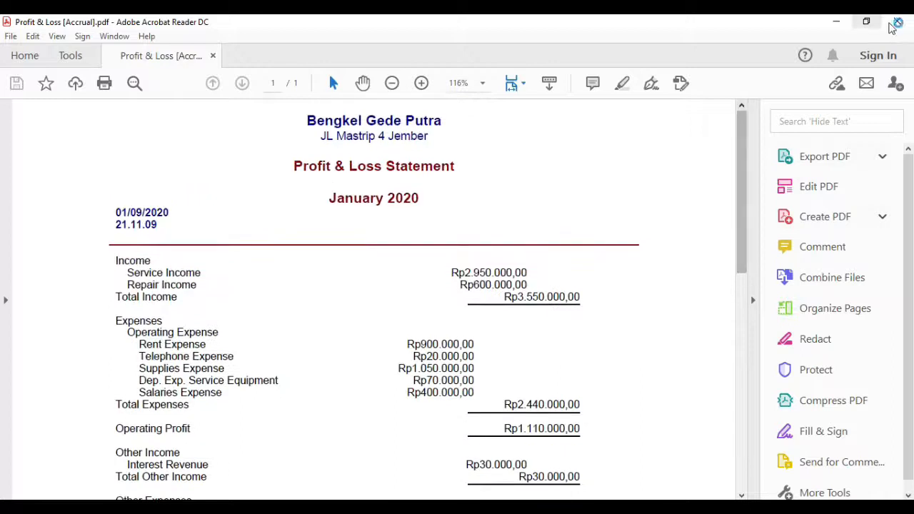
{"action": "left_click", "coordinate": [896, 23]}
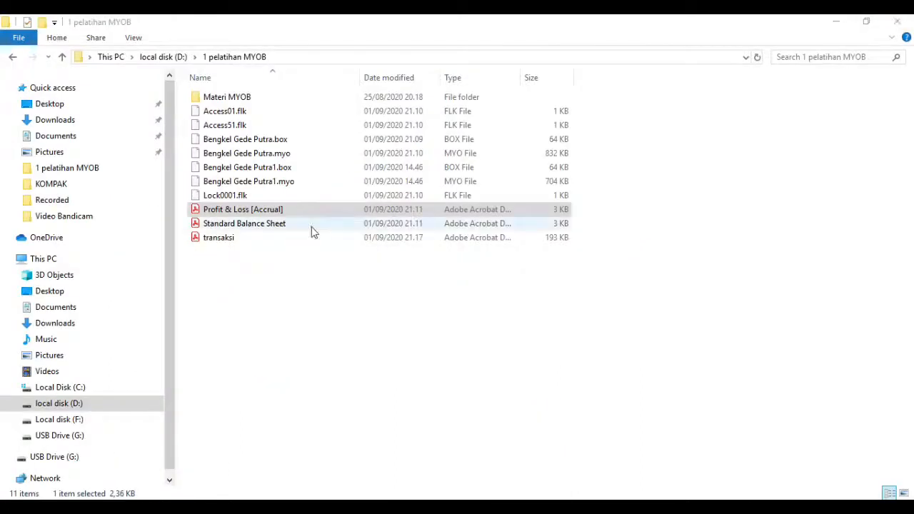
{"action": "double_click", "coordinate": [301, 224]}
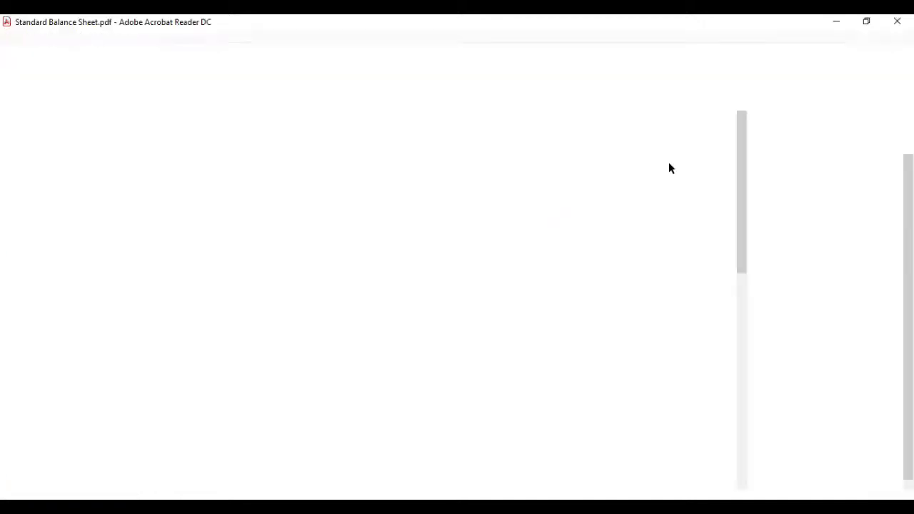
{"action": "left_click_drag", "start_coordinate": [742, 131], "coordinate": [751, 191]}
{"action": "left_click", "coordinate": [897, 22]}
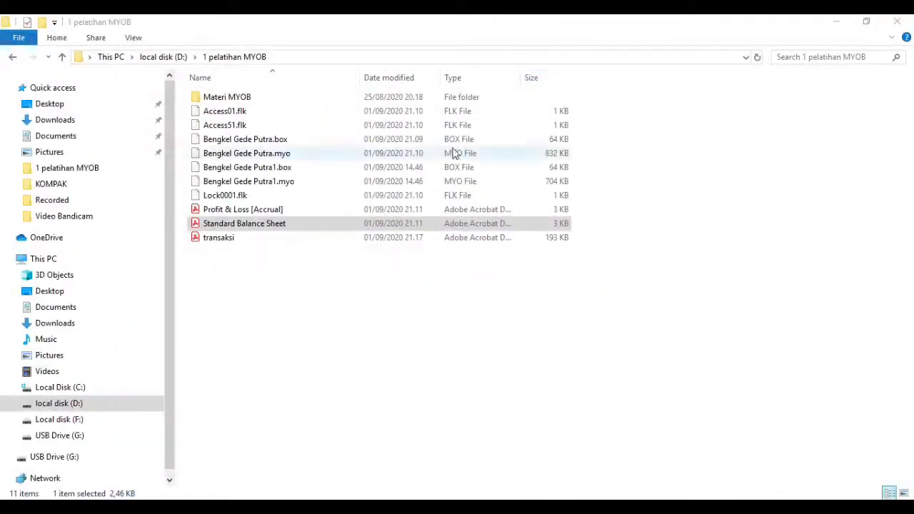
{"action": "left_click", "coordinate": [291, 238]}
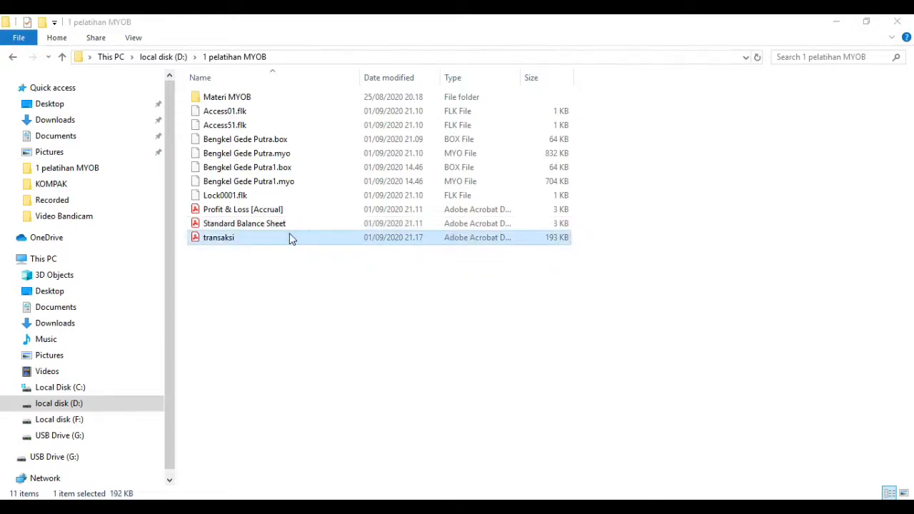
{"action": "double_click", "coordinate": [289, 238]}
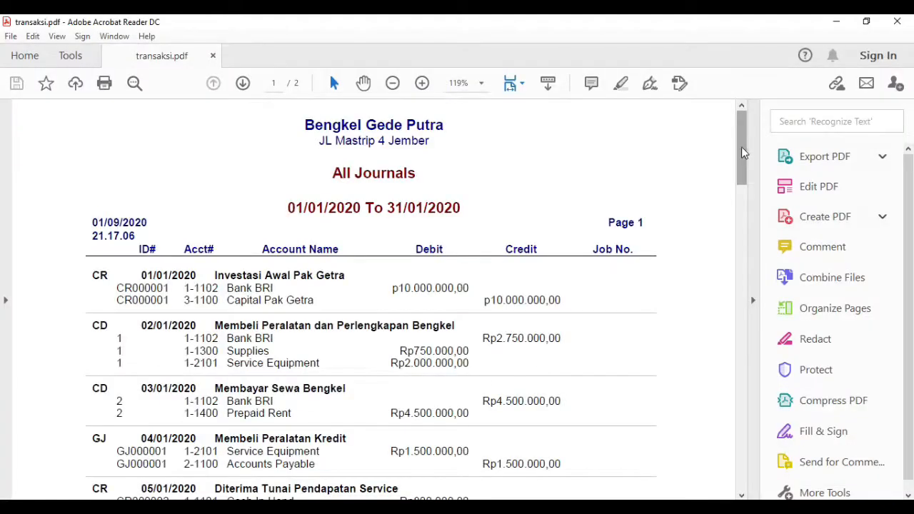
{"action": "left_click_drag", "start_coordinate": [741, 147], "coordinate": [767, 156]}
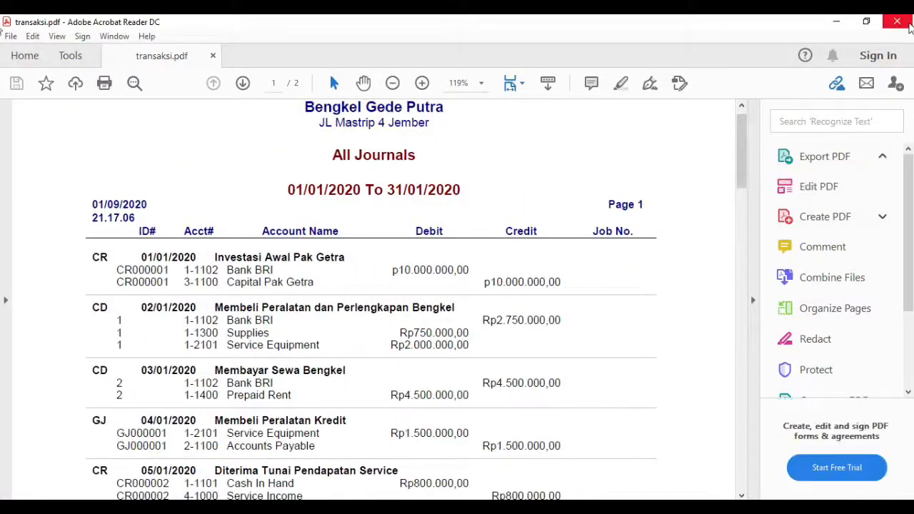
{"action": "left_click", "coordinate": [910, 26]}
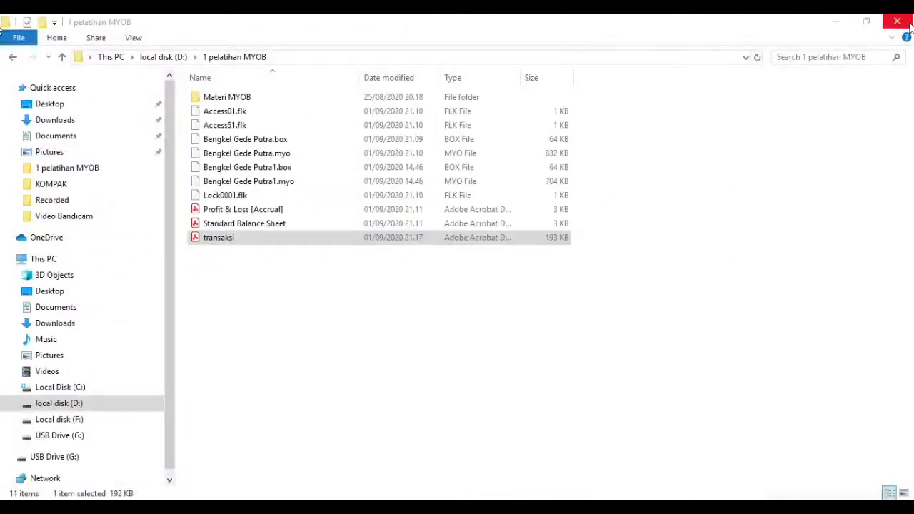